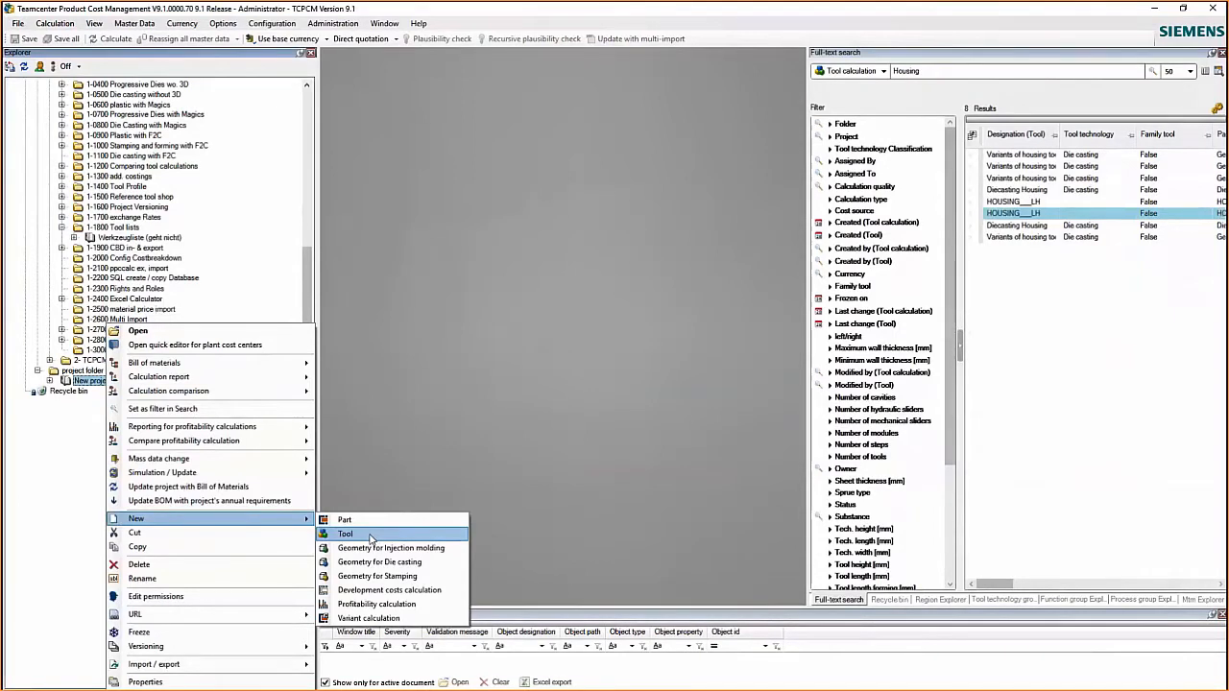
Create a tool named Tool Calc 1 in New project with the Standard injection molding technology
{"action": "left_click", "coordinate": [369, 535]}
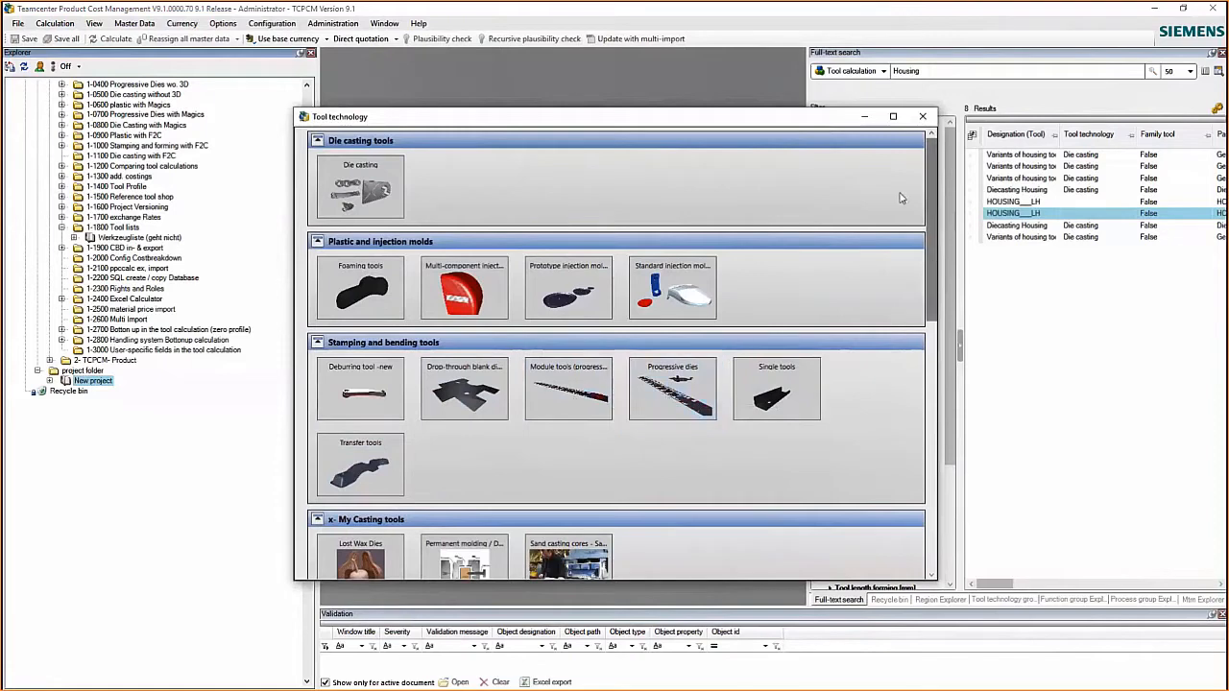
{"action": "double_click", "coordinate": [672, 286]}
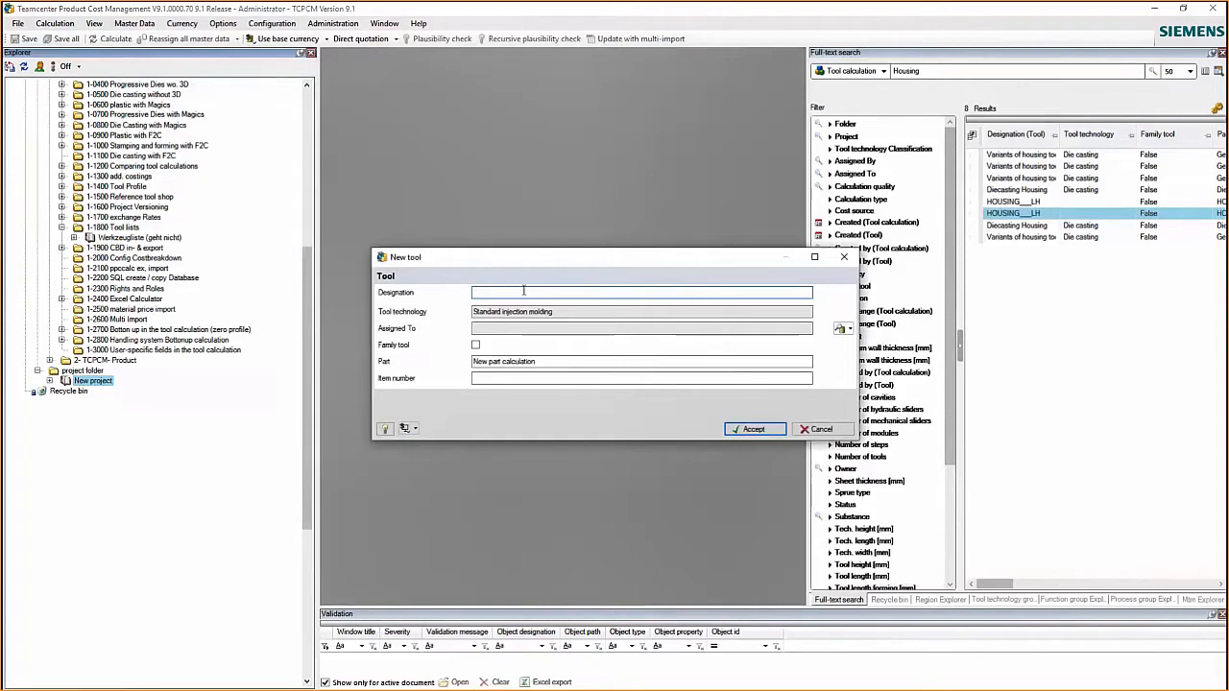
{"action": "type", "text": "Tool Calc 1"}
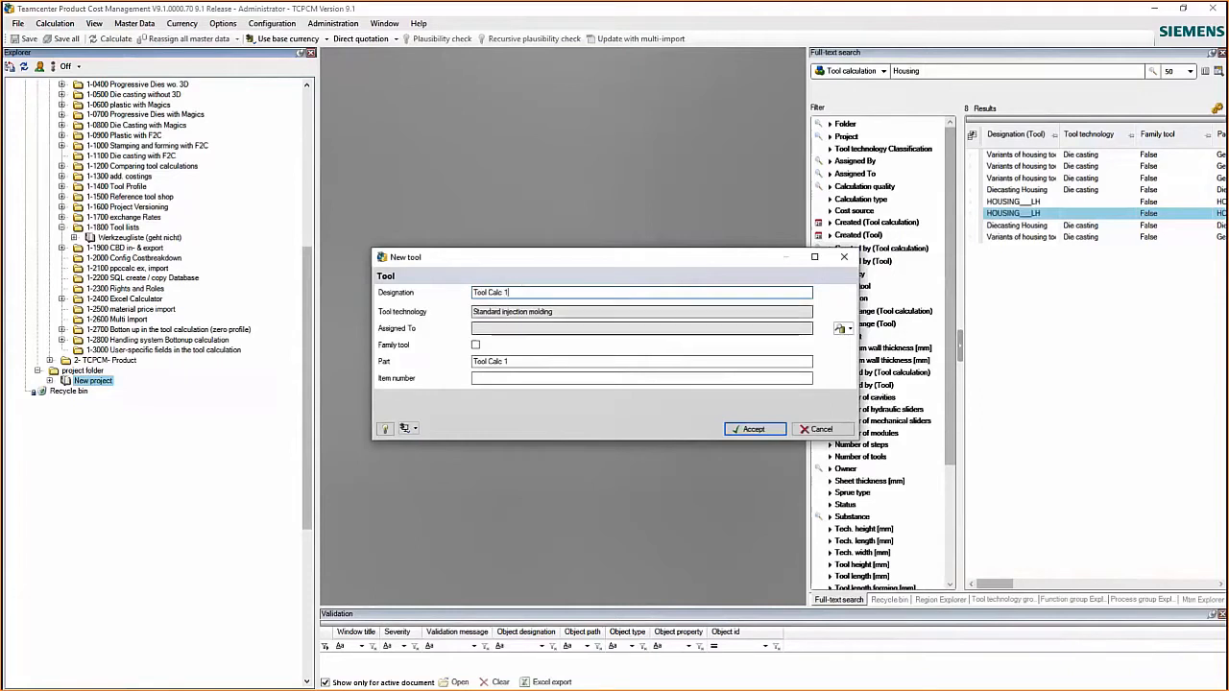
{"action": "left_click", "coordinate": [755, 430]}
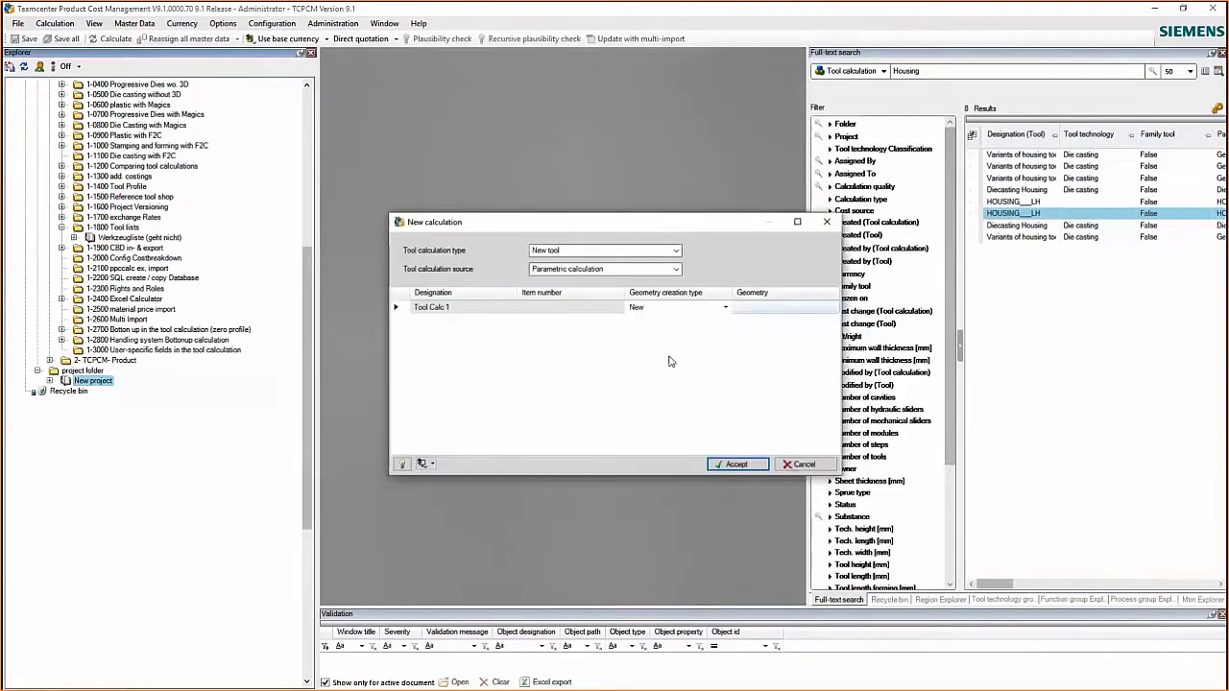
Create the new tool's calculation with Parametric calculation as its source
{"action": "left_click", "coordinate": [676, 270]}
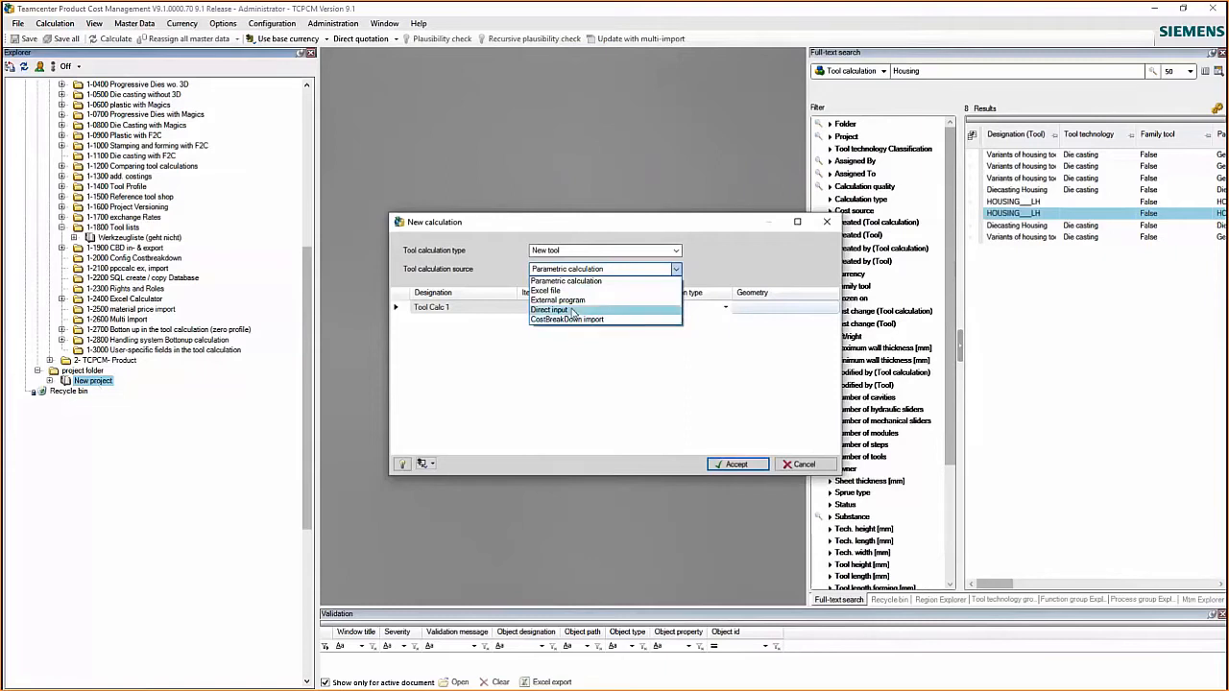
{"action": "left_click", "coordinate": [567, 280]}
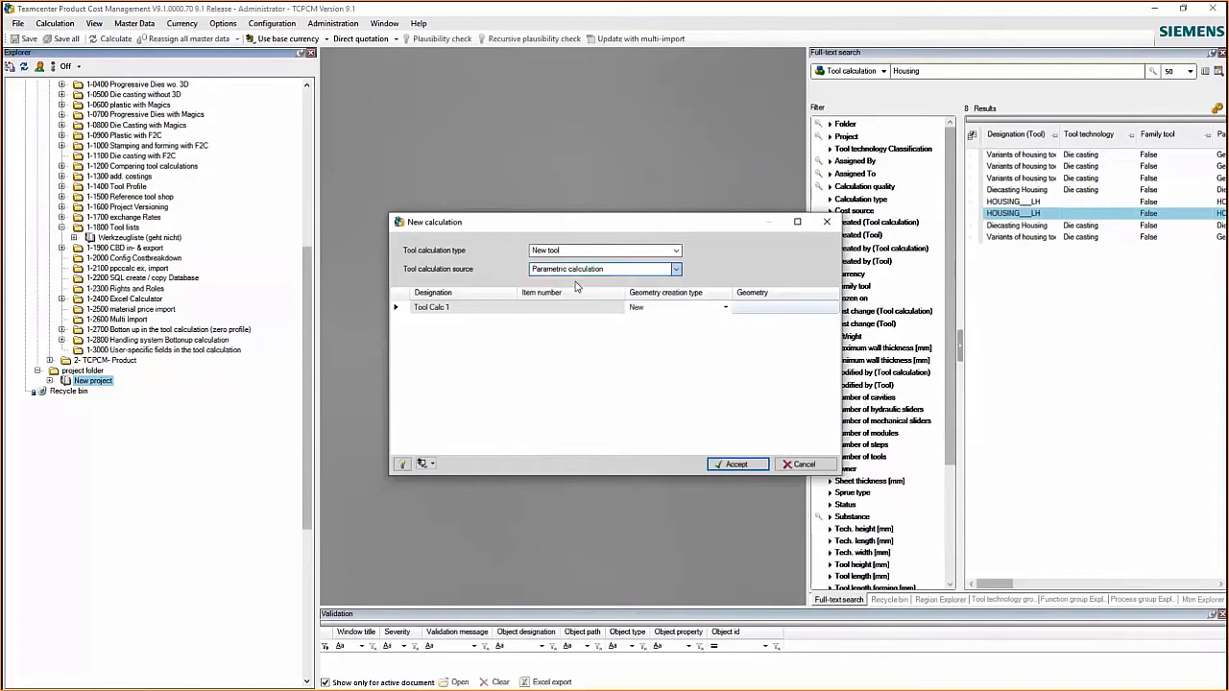
{"action": "left_click", "coordinate": [735, 465]}
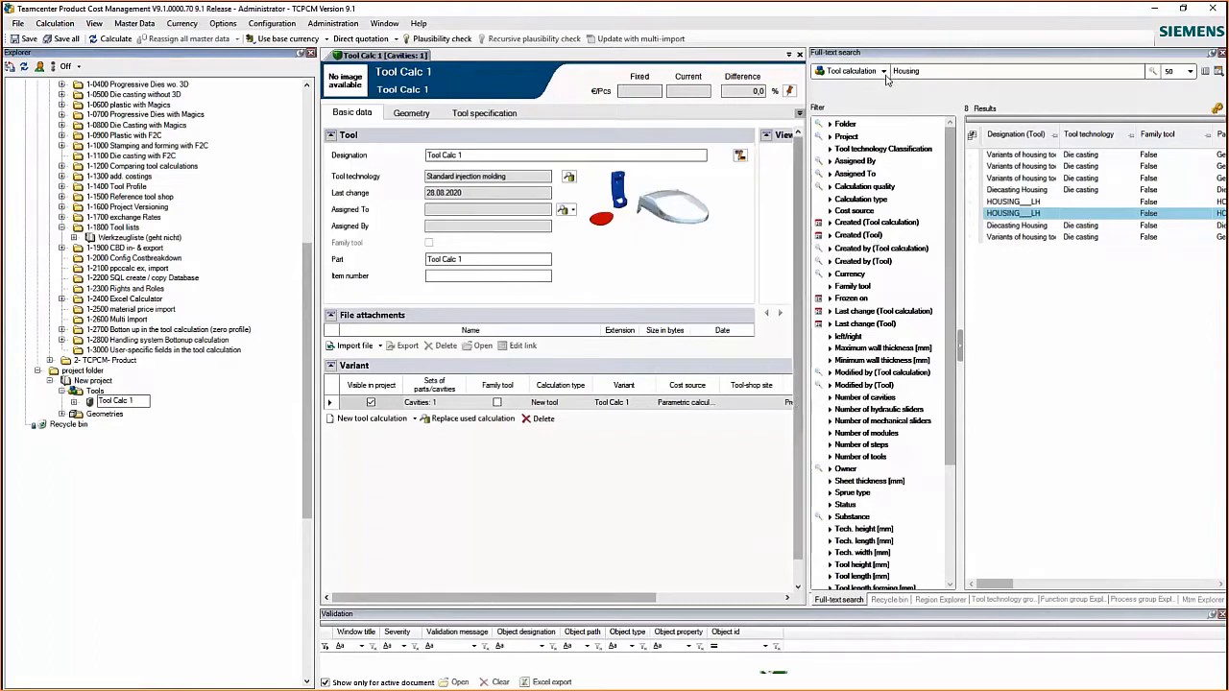
Collapse the full-text search and explorer panes, and attach Dashboard Präsentation.pptx to Tool Calc 1
{"action": "left_click", "coordinate": [1212, 54]}
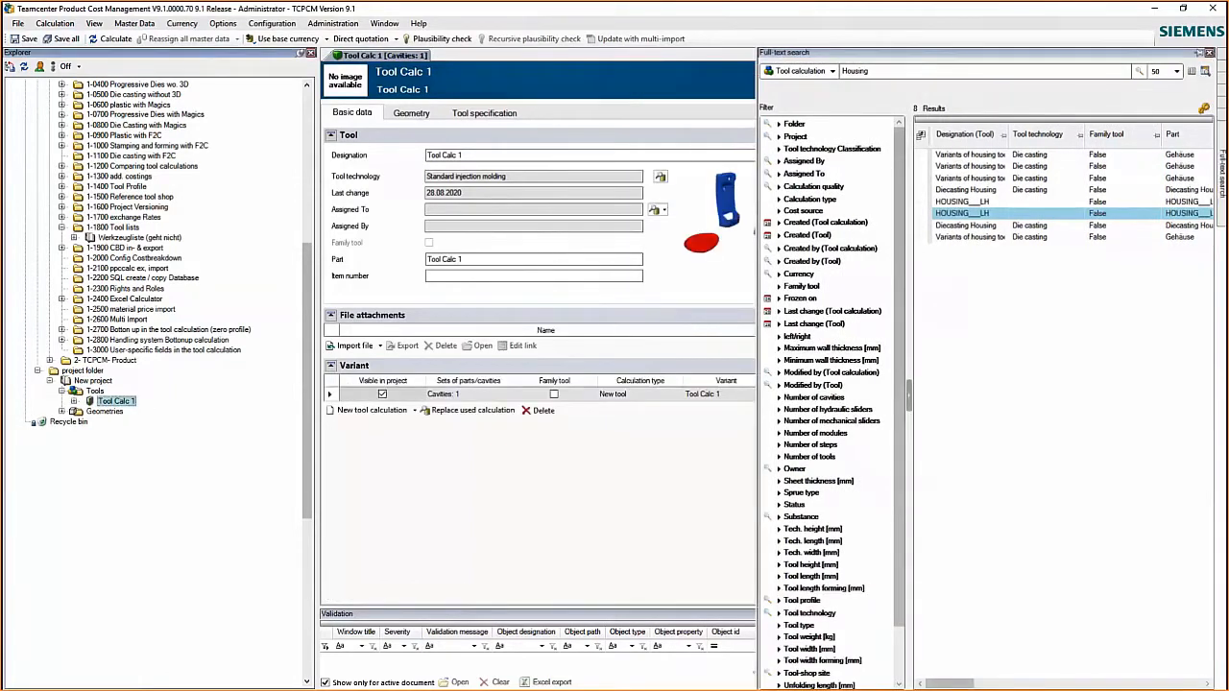
{"action": "left_click", "coordinate": [697, 479]}
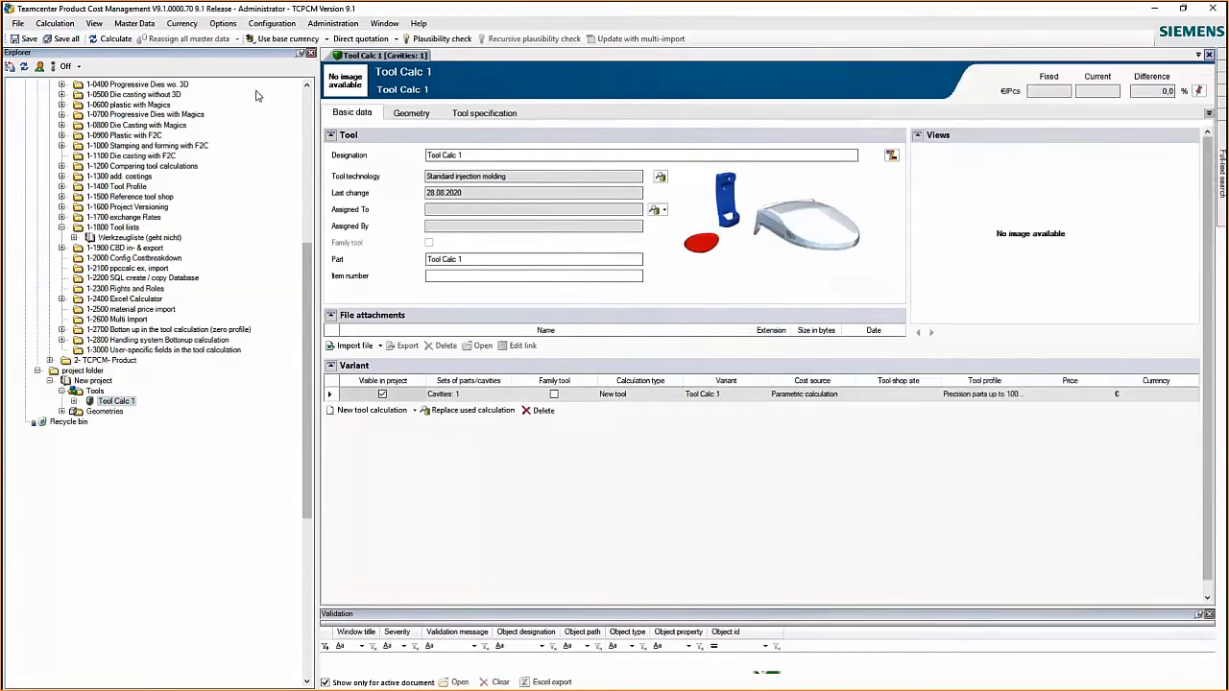
{"action": "left_click", "coordinate": [298, 54]}
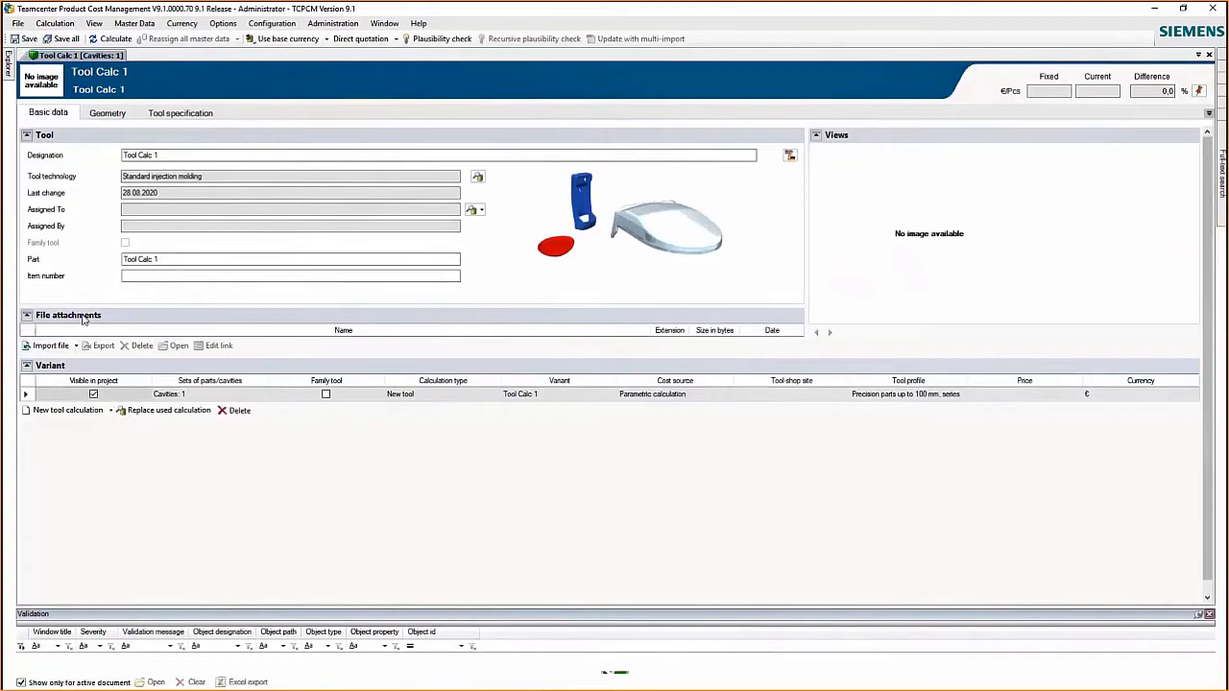
{"action": "left_click", "coordinate": [76, 345]}
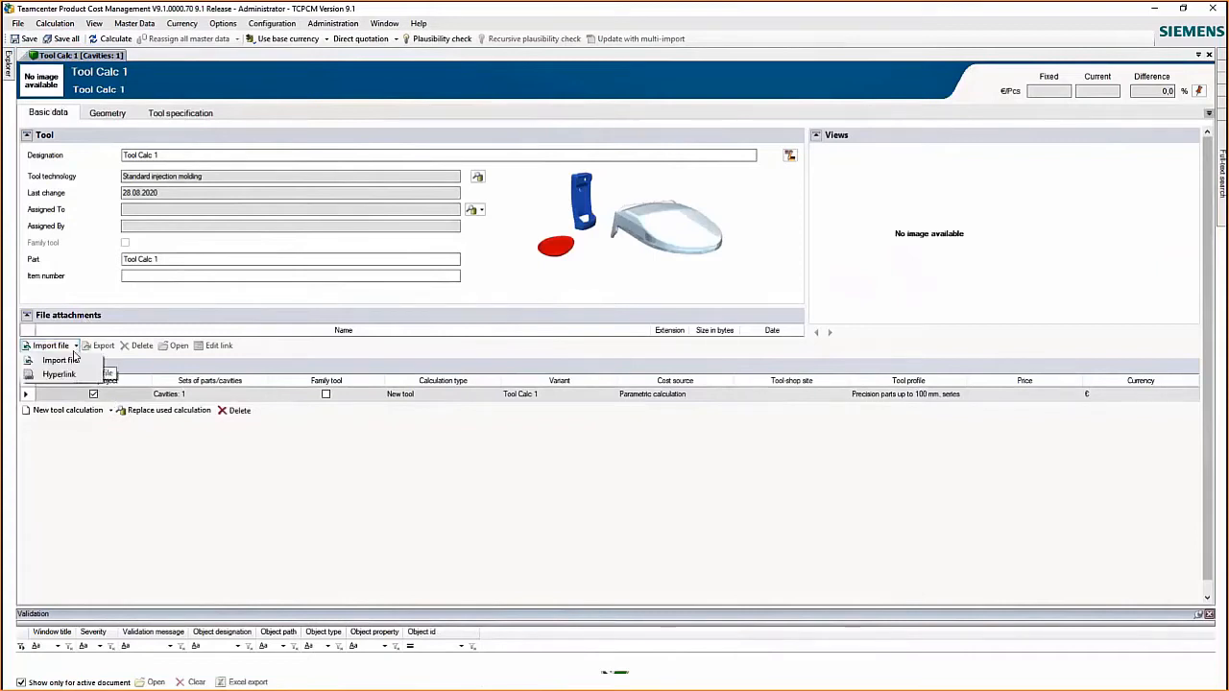
{"action": "left_click", "coordinate": [60, 360]}
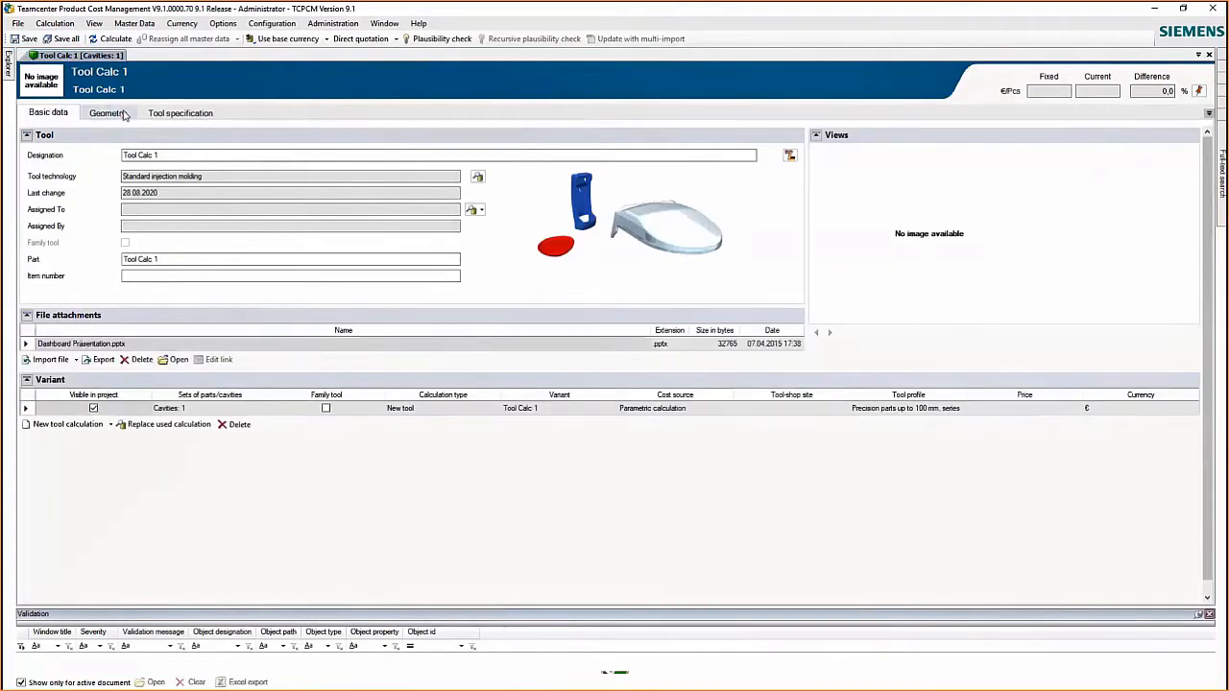
Link the 3D file front_detail_4_jt.prt to the geometry of Tool Calc 1
{"action": "left_click", "coordinate": [107, 114]}
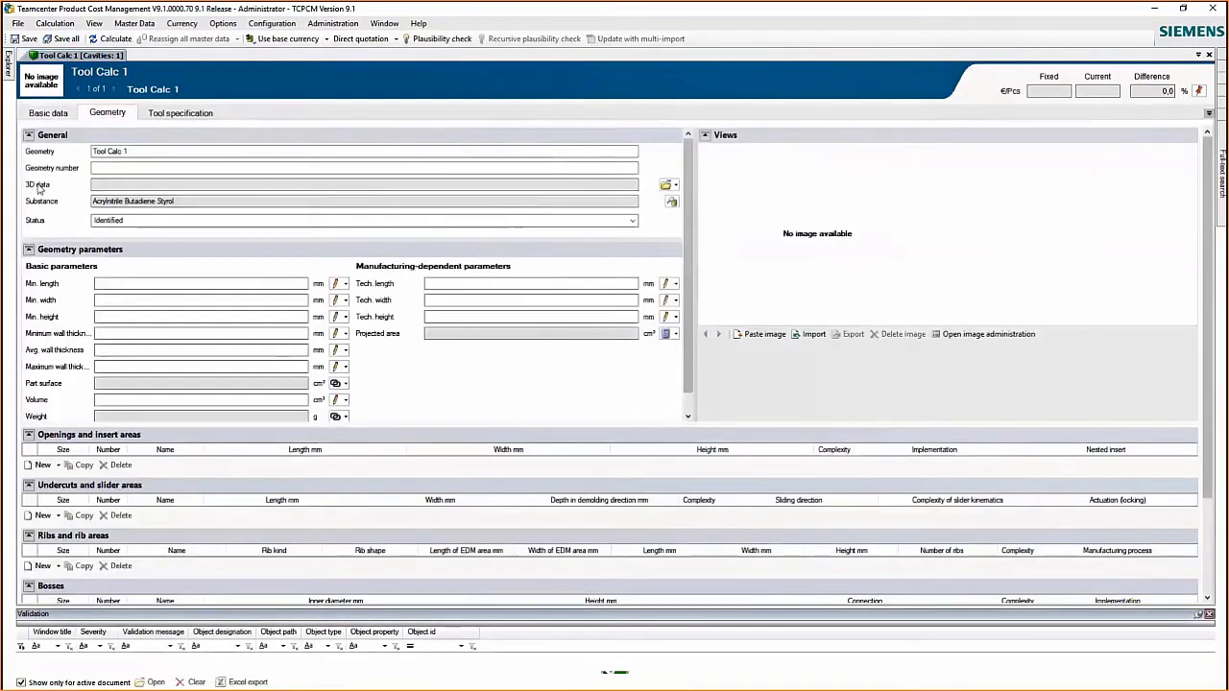
{"action": "left_click", "coordinate": [675, 186]}
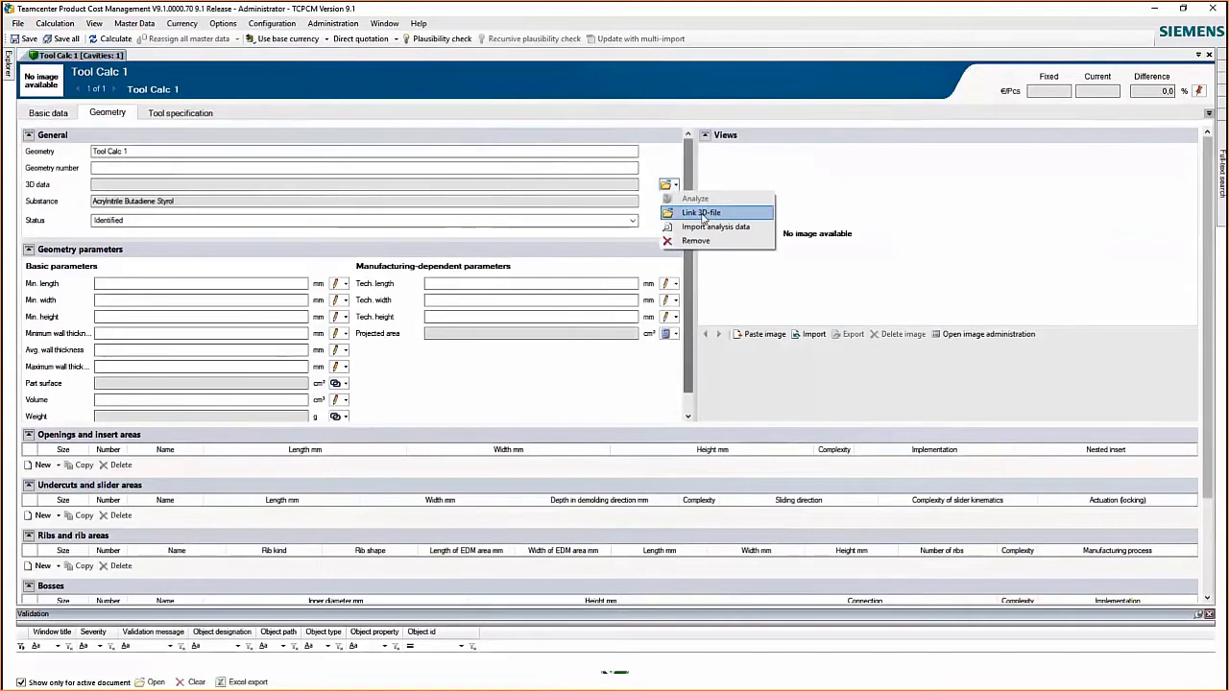
{"action": "left_click", "coordinate": [702, 214]}
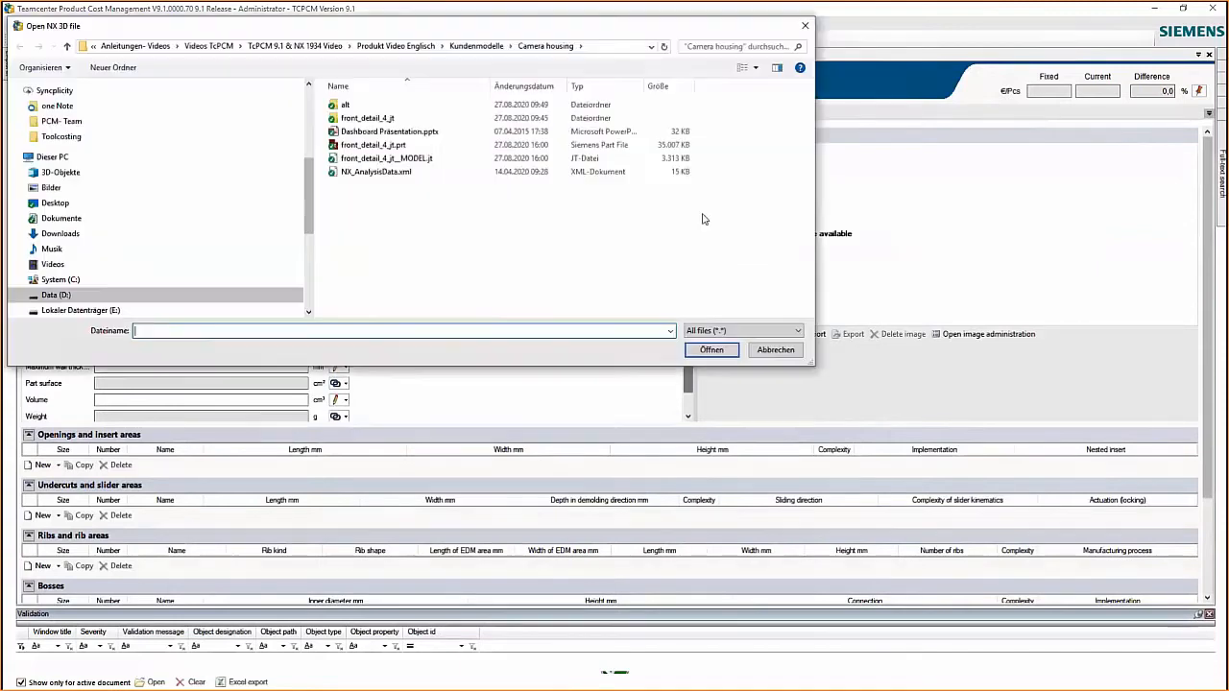
{"action": "left_click", "coordinate": [363, 146]}
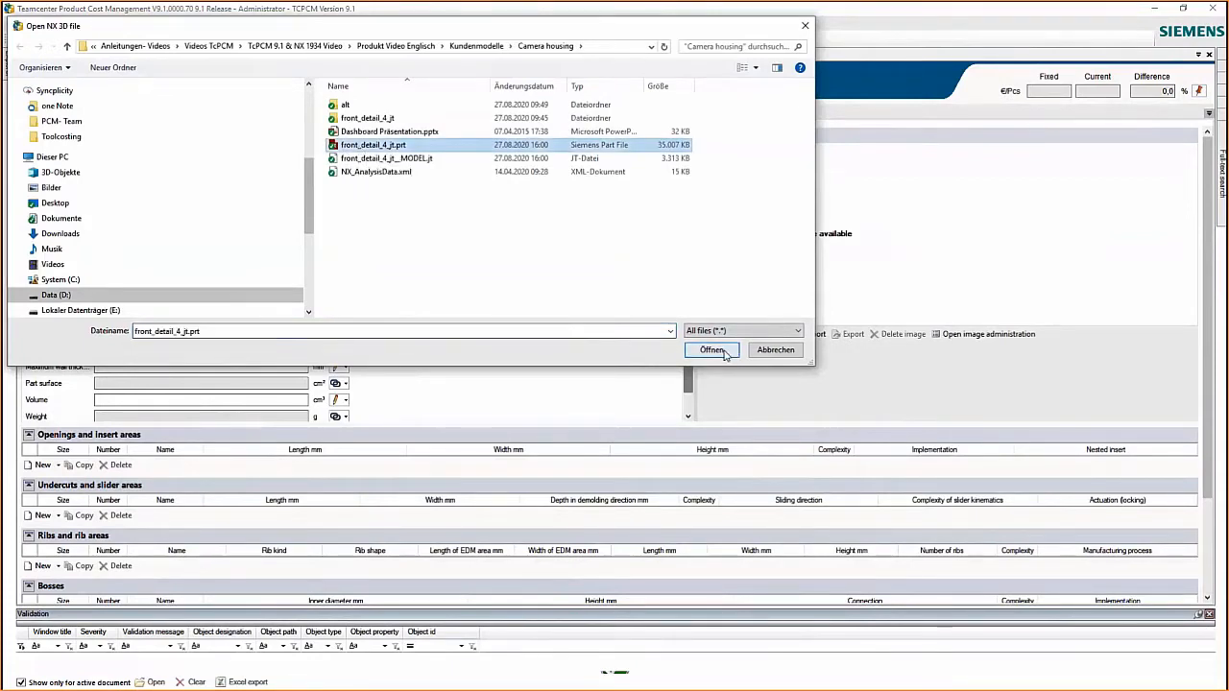
{"action": "left_click", "coordinate": [725, 353]}
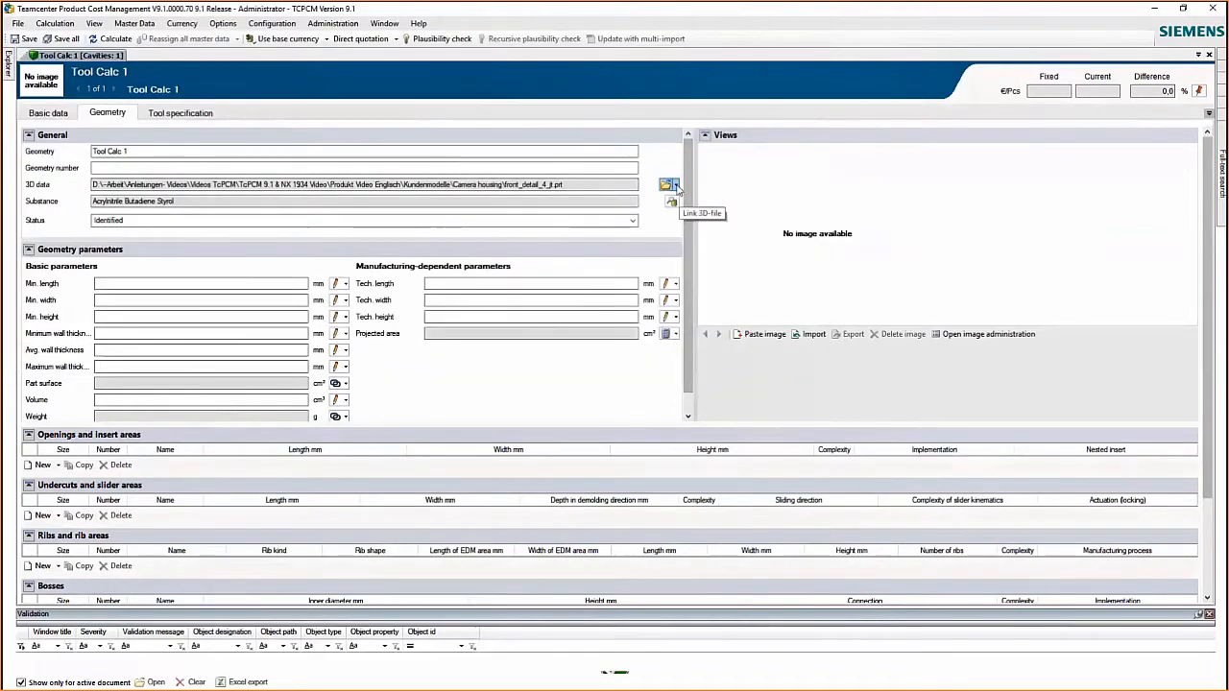
Analyze the linked 3D file in NX and run Feature2Cost Molding on the housing body
{"action": "left_click", "coordinate": [677, 184]}
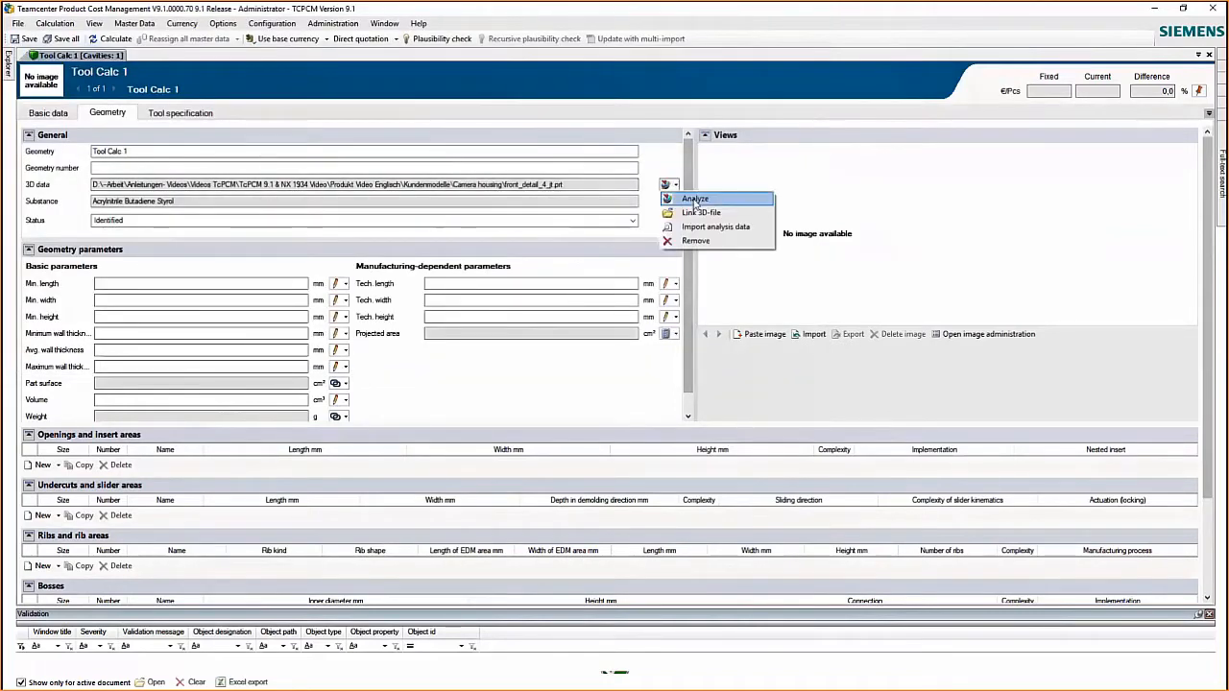
{"action": "left_click", "coordinate": [695, 200]}
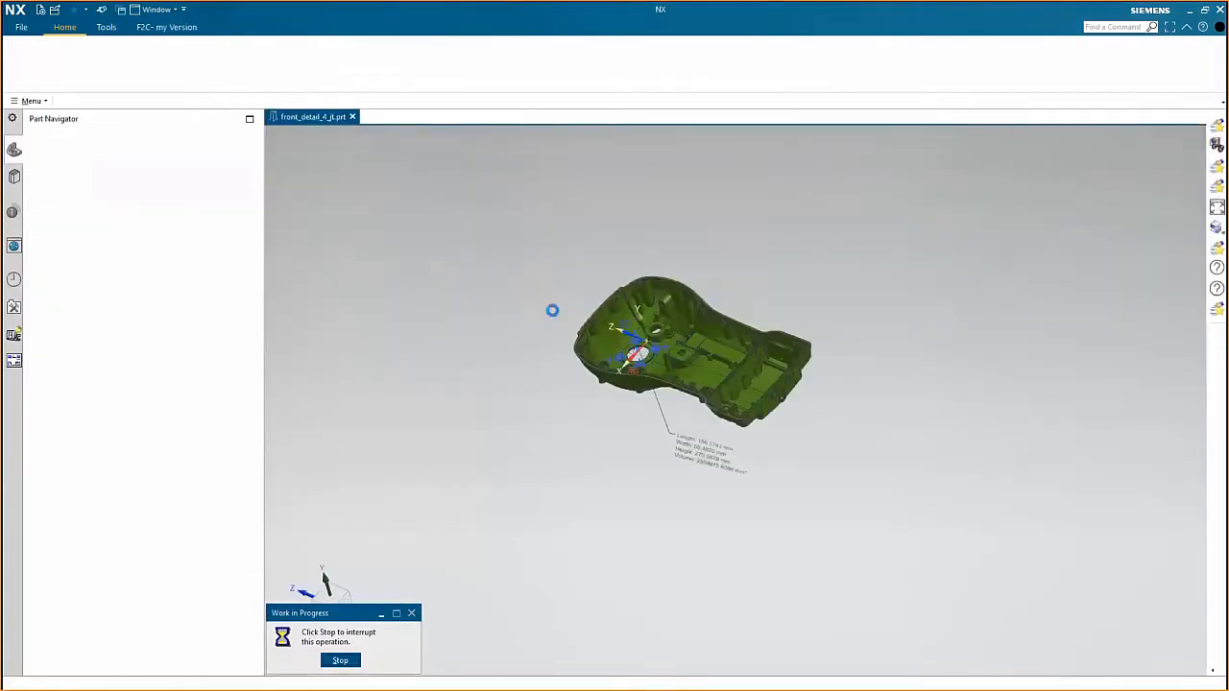
{"action": "left_click_drag", "start_coordinate": [585, 252], "coordinate": [574, 281]}
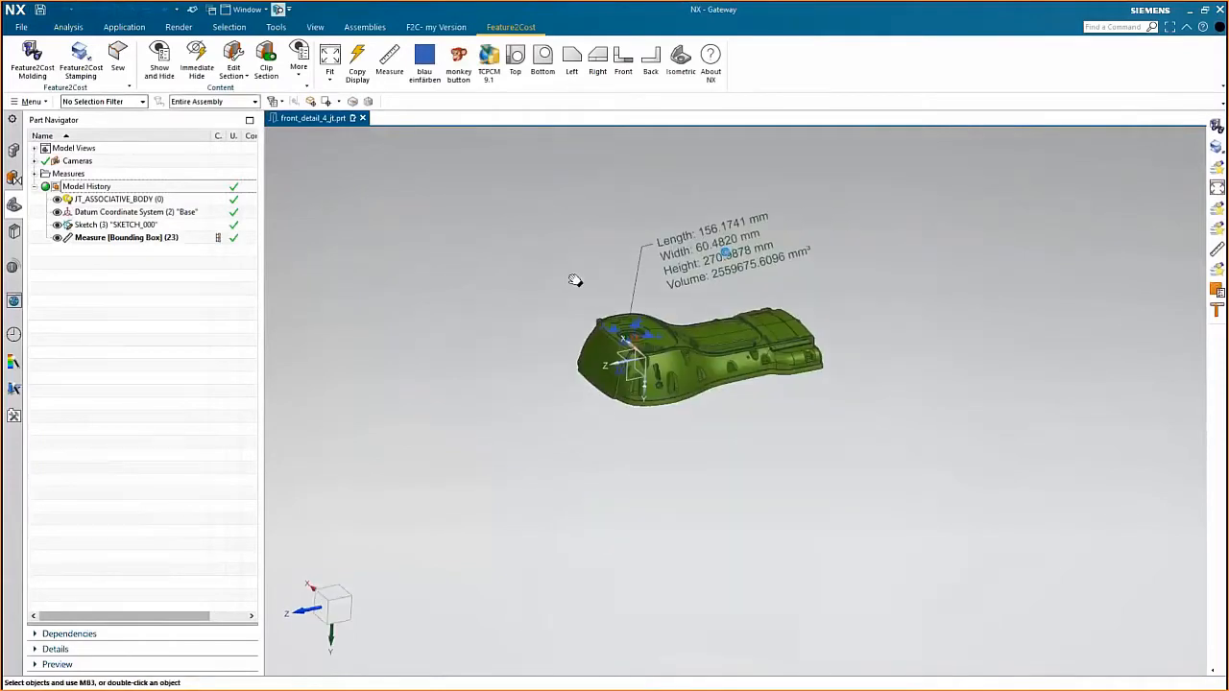
{"action": "scroll", "coordinate": [687, 323], "scroll_direction": "up", "scroll_amount": 2}
{"action": "left_click_drag", "start_coordinate": [688, 322], "coordinate": [696, 384]}
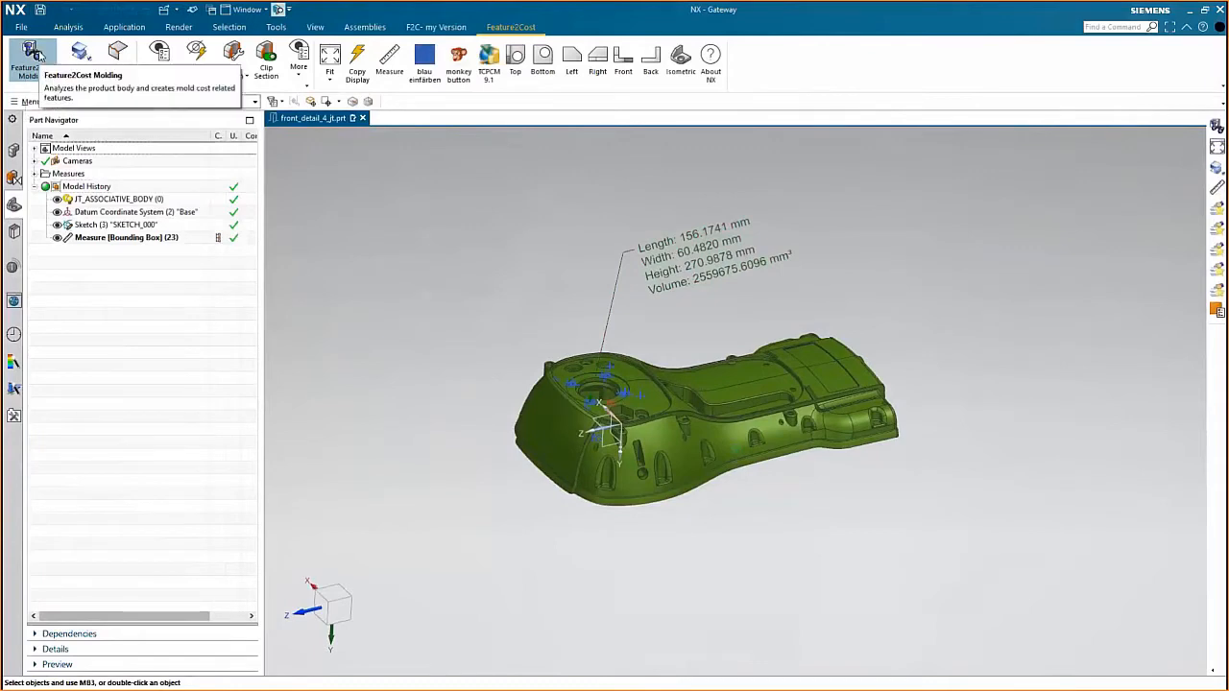
{"action": "left_click", "coordinate": [39, 56]}
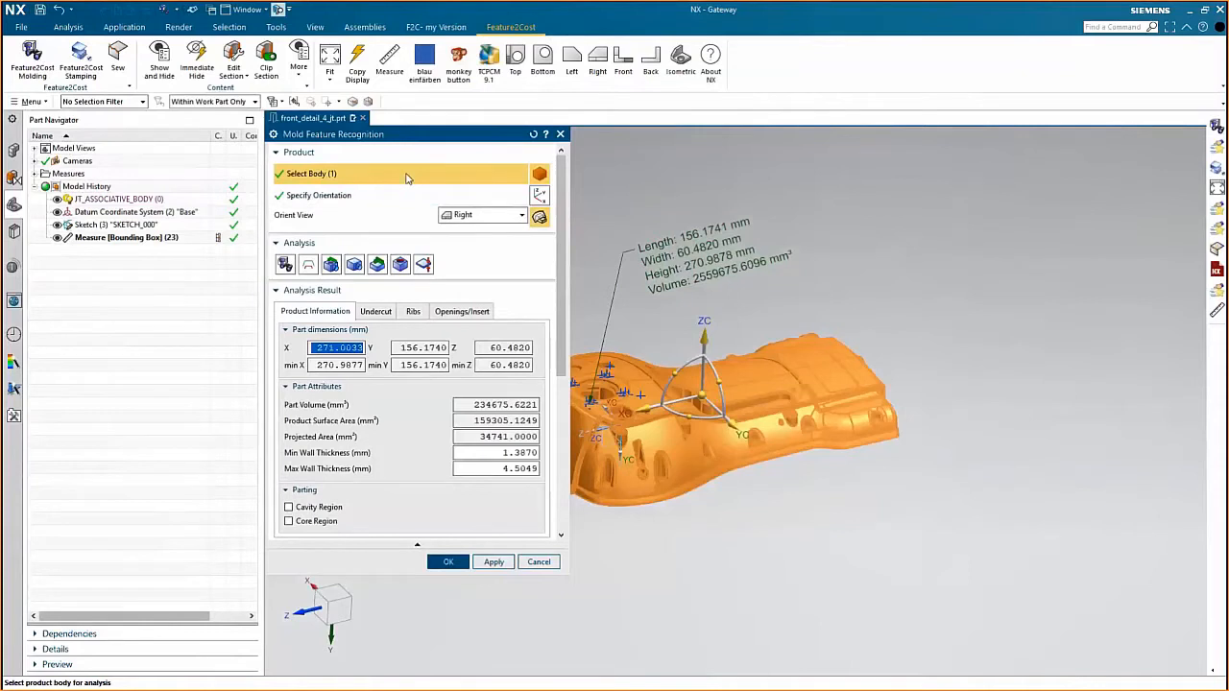
{"action": "left_click_drag", "start_coordinate": [403, 134], "coordinate": [297, 135]}
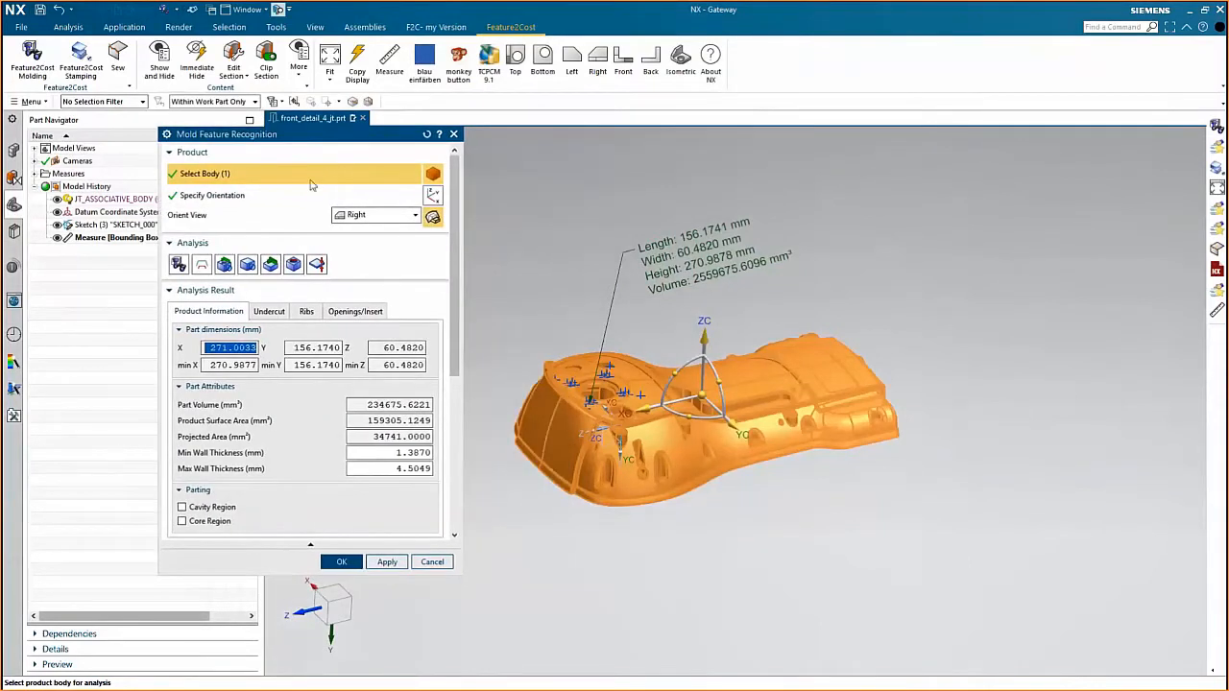
Rotate the product orientation to -35° about the XC axis, agreeing to re-analyze everything
{"action": "left_click", "coordinate": [231, 197]}
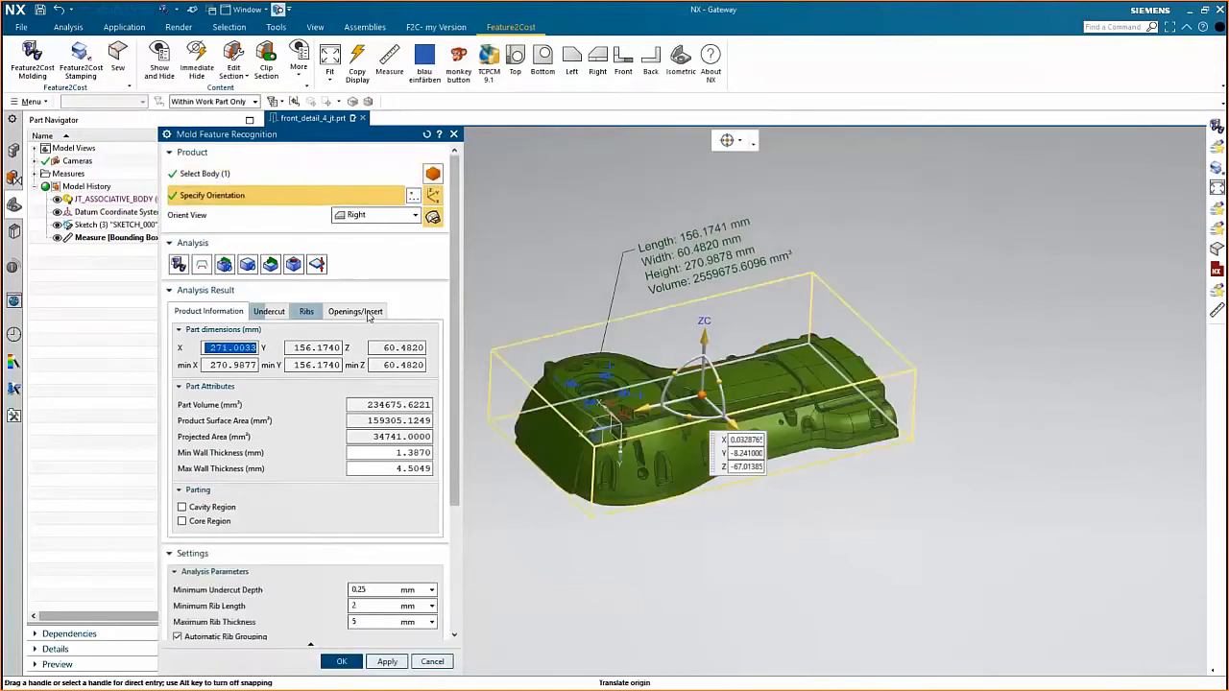
{"action": "mouse_move", "coordinate": [653, 590]}
{"action": "left_mouse_down"}
{"action": "mouse_move", "coordinate": [683, 557]}
{"action": "mouse_move", "coordinate": [656, 606]}
{"action": "mouse_move", "coordinate": [662, 584]}
{"action": "mouse_move", "coordinate": [608, 605]}
{"action": "mouse_move", "coordinate": [650, 585]}
{"action": "mouse_move", "coordinate": [644, 599]}
{"action": "left_mouse_up"}
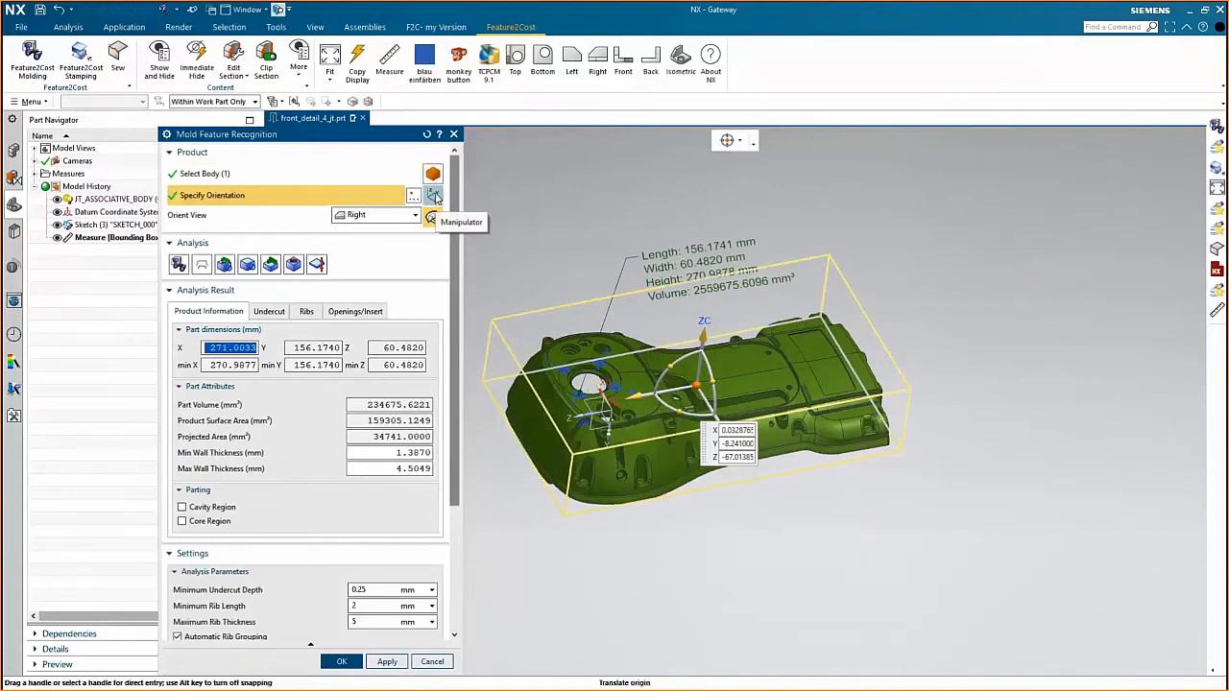
{"action": "left_click_drag", "start_coordinate": [714, 557], "coordinate": [730, 538]}
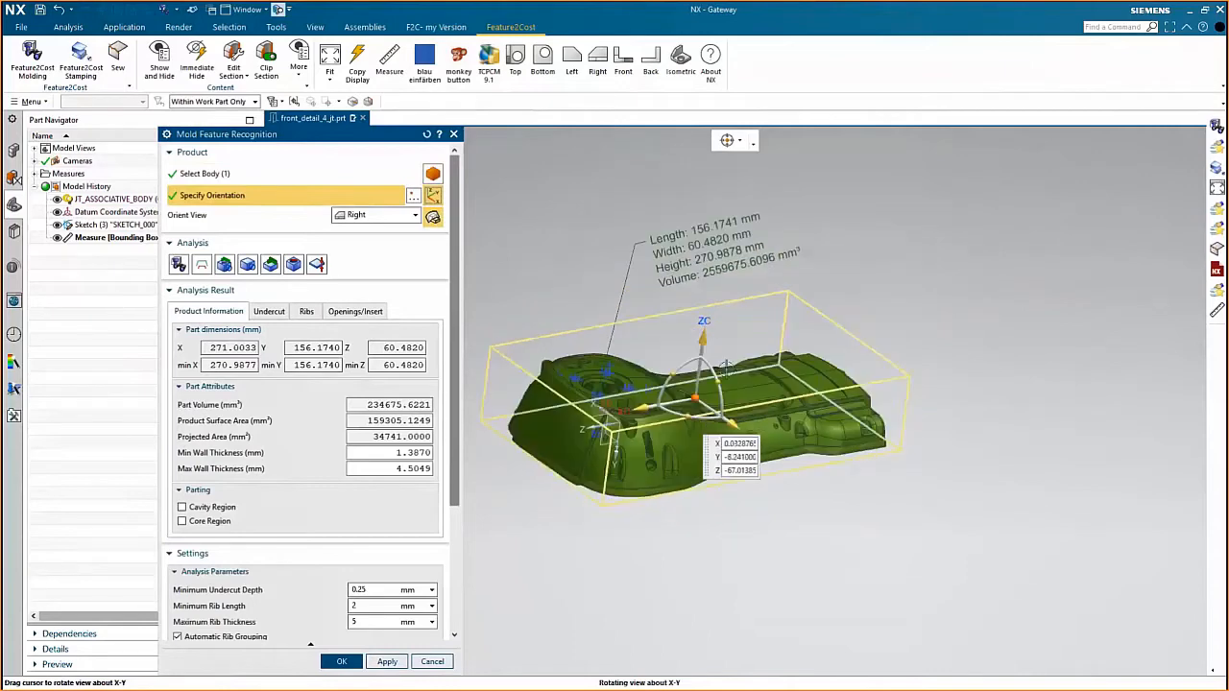
{"action": "left_click", "coordinate": [733, 422]}
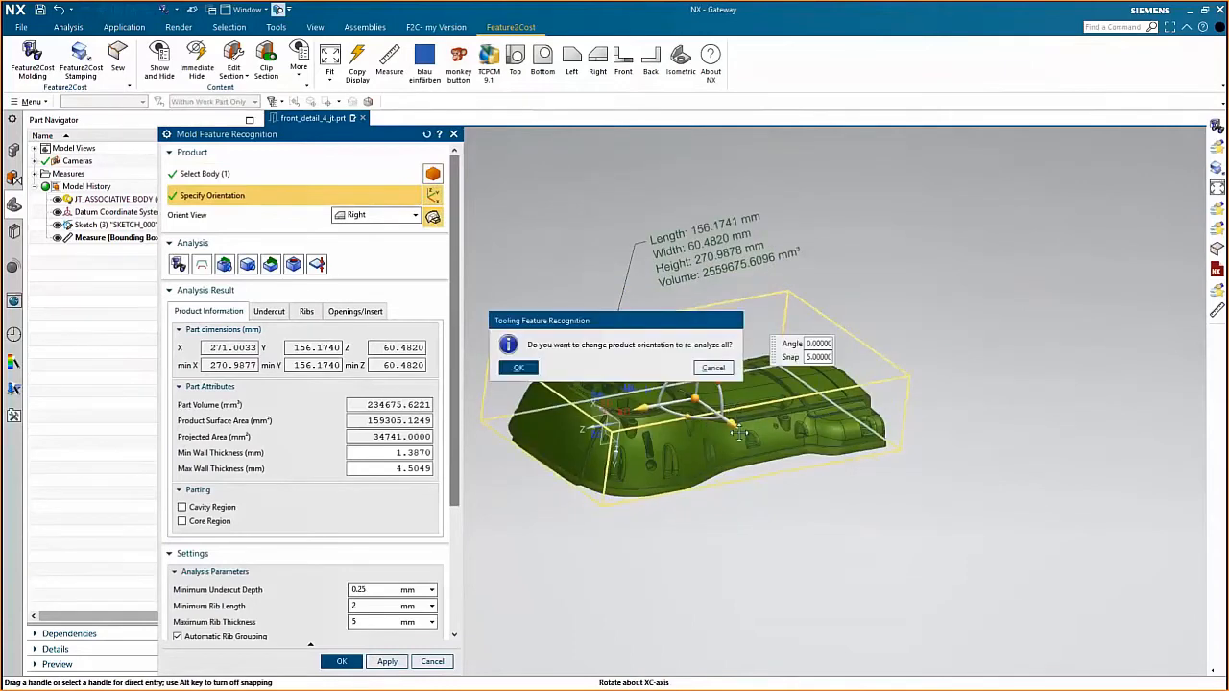
{"action": "left_click", "coordinate": [535, 371]}
{"action": "mouse_move", "coordinate": [721, 394]}
{"action": "left_mouse_down"}
{"action": "mouse_move", "coordinate": [717, 345]}
{"action": "mouse_move", "coordinate": [728, 410]}
{"action": "left_mouse_up"}
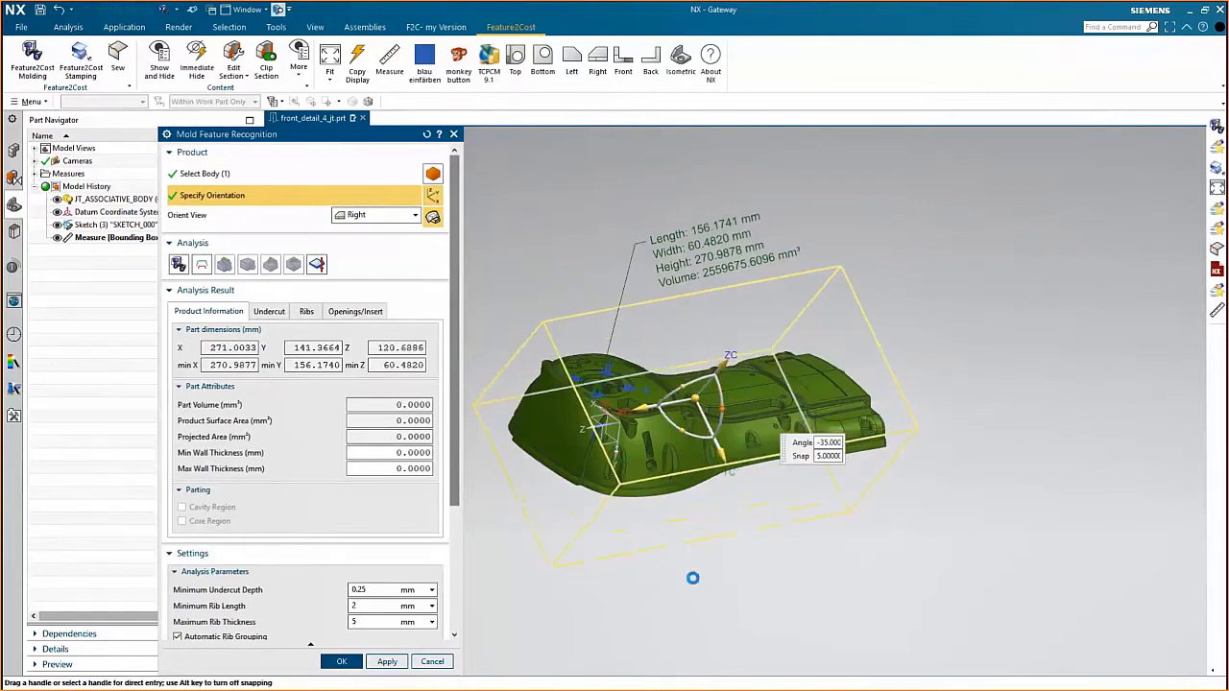
Align the orientation's ZC axis with the face at the housing's large round opening, and flip the axis direction
{"action": "left_click_drag", "start_coordinate": [738, 559], "coordinate": [713, 535]}
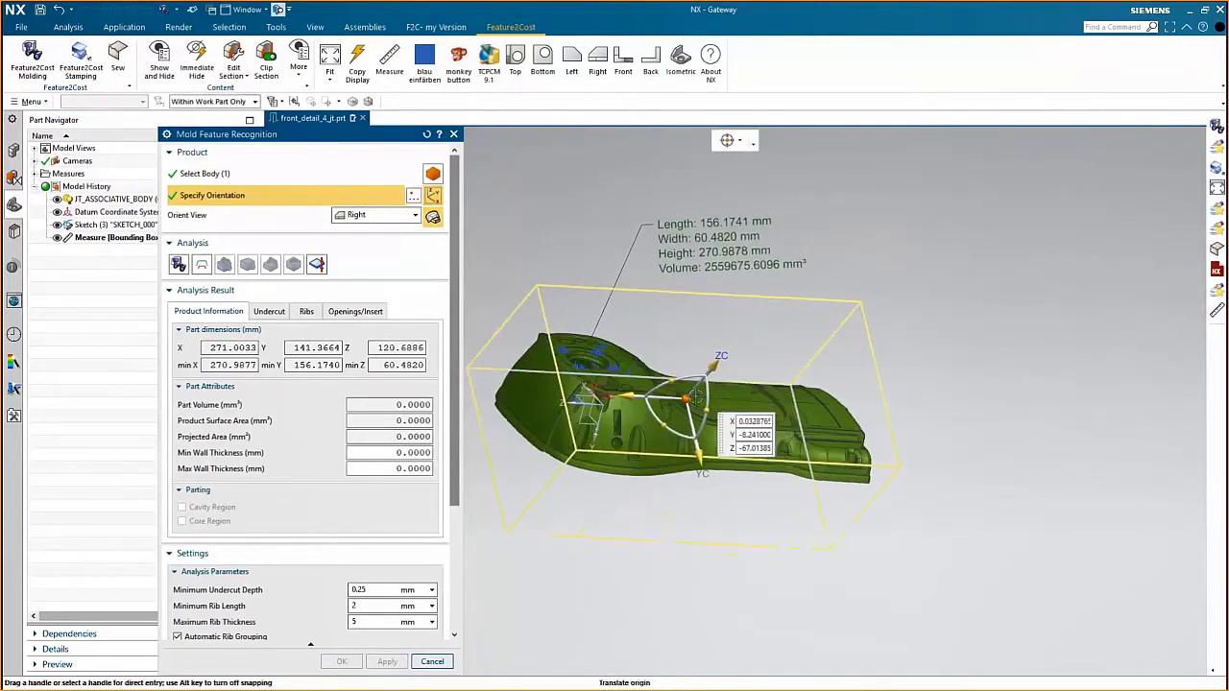
{"action": "scroll", "coordinate": [698, 383], "scroll_direction": "up", "scroll_amount": 5}
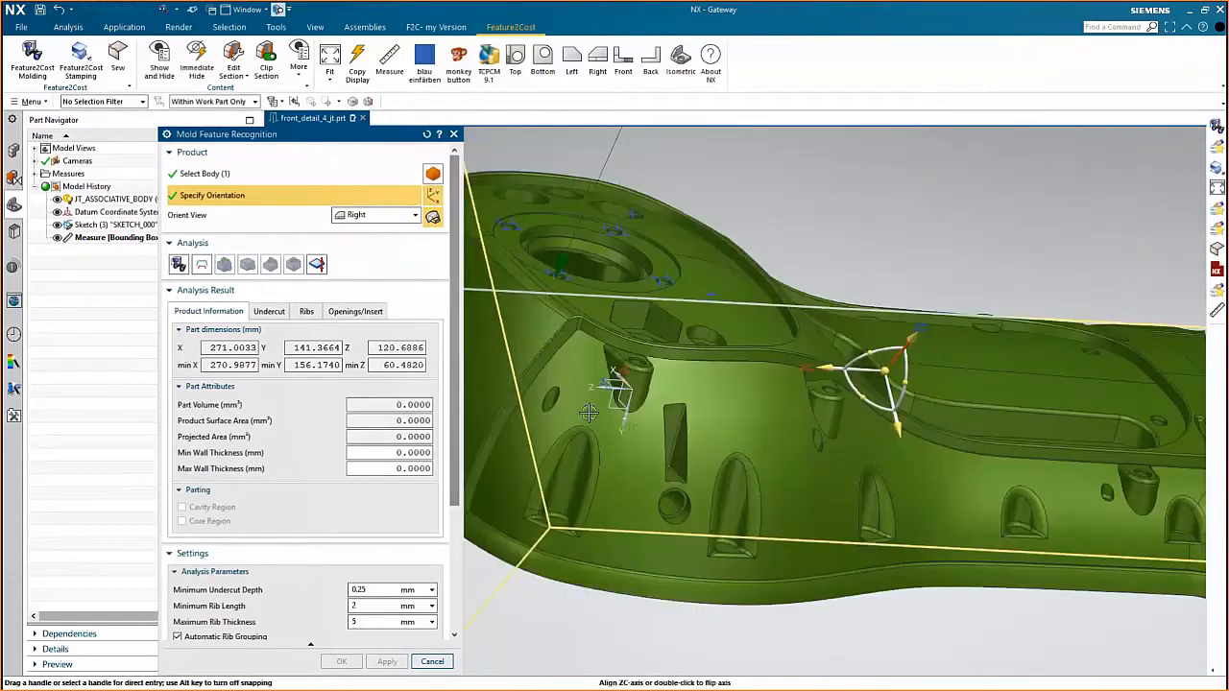
{"action": "left_click", "coordinate": [613, 244]}
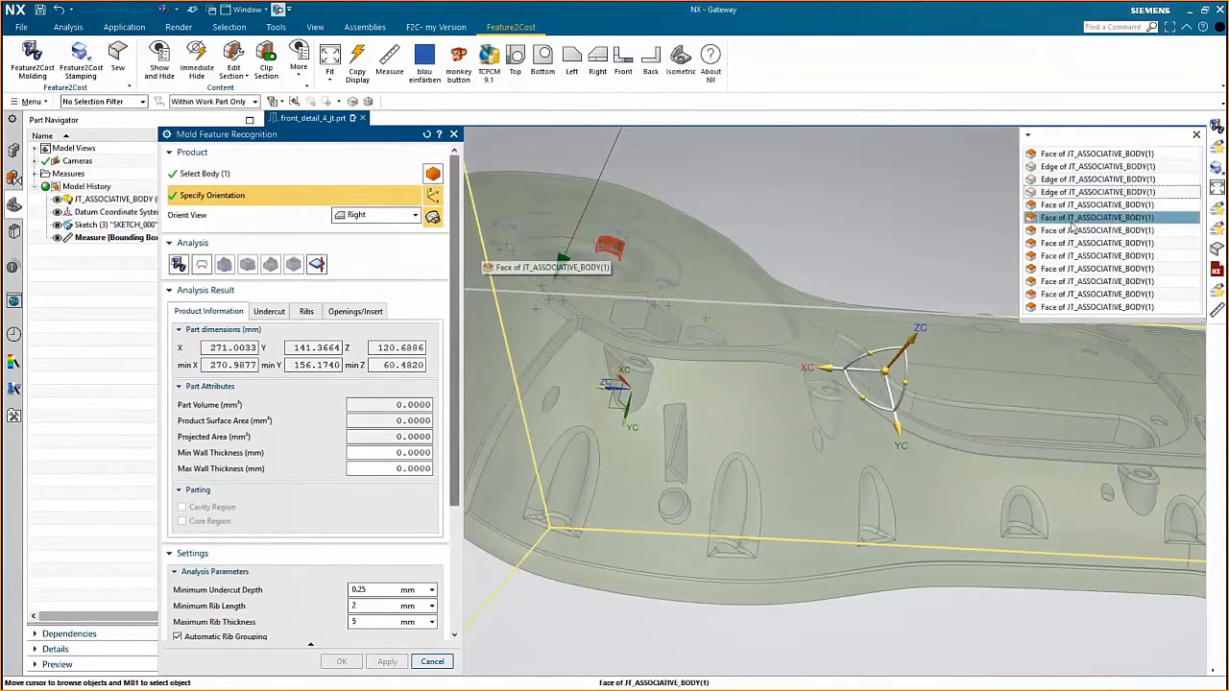
{"action": "left_click", "coordinate": [1069, 155]}
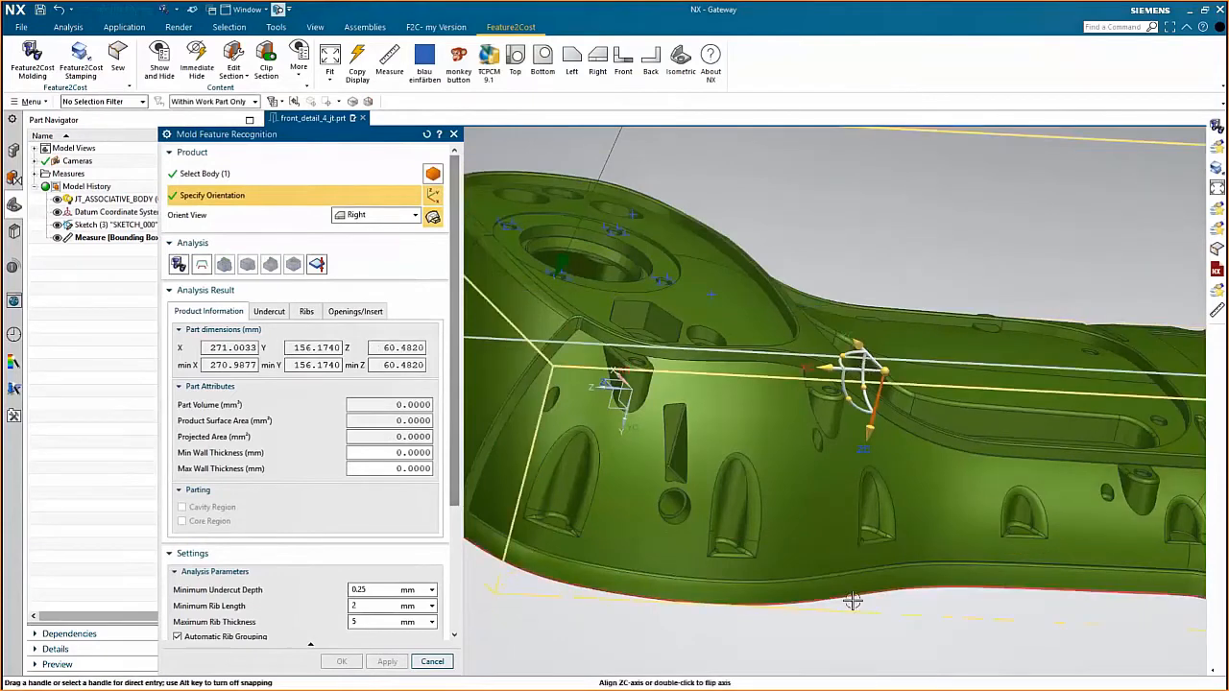
{"action": "scroll", "coordinate": [843, 586], "scroll_direction": "up", "scroll_amount": 2}
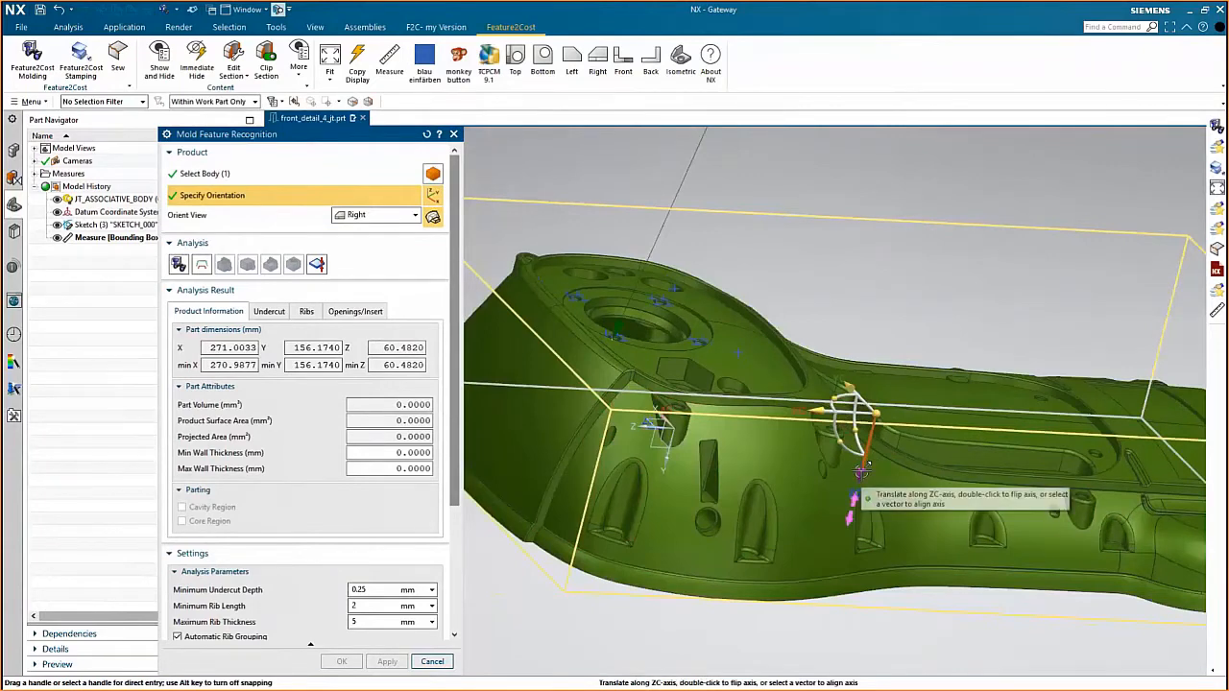
{"action": "double_click", "coordinate": [864, 473]}
{"action": "scroll", "coordinate": [864, 473], "scroll_direction": "down", "scroll_amount": 3}
{"action": "left_click_drag", "start_coordinate": [863, 474], "coordinate": [883, 481]}
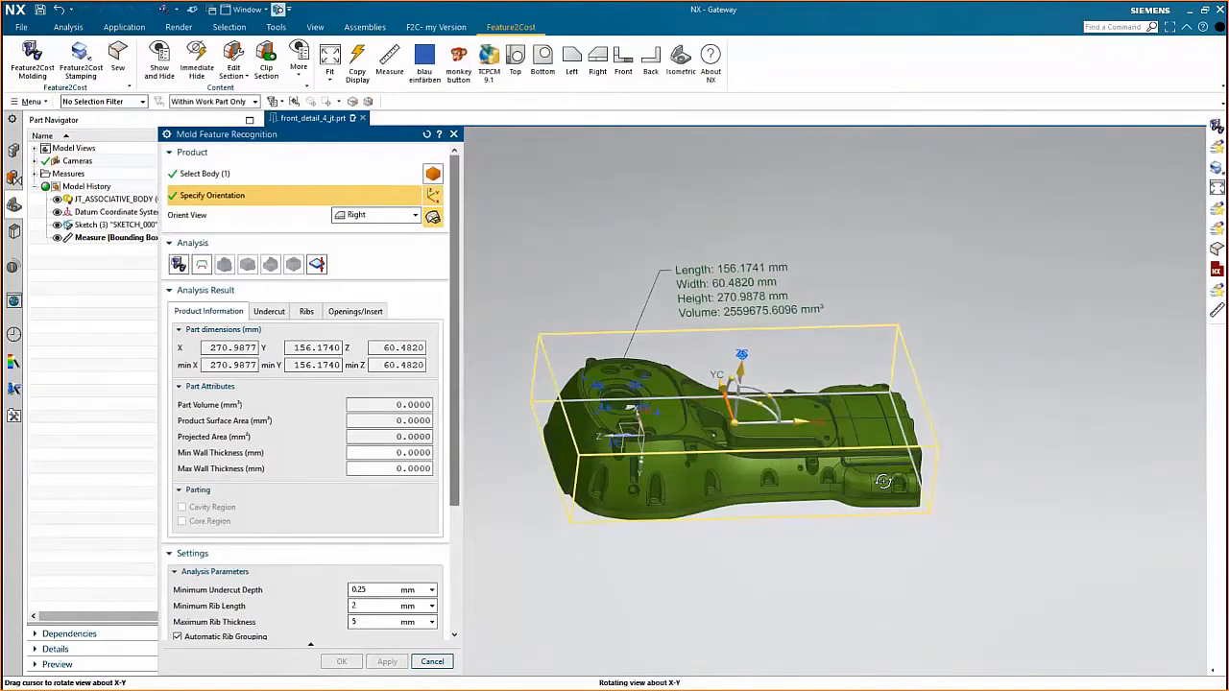
{"action": "left_click_drag", "start_coordinate": [883, 481], "coordinate": [878, 483]}
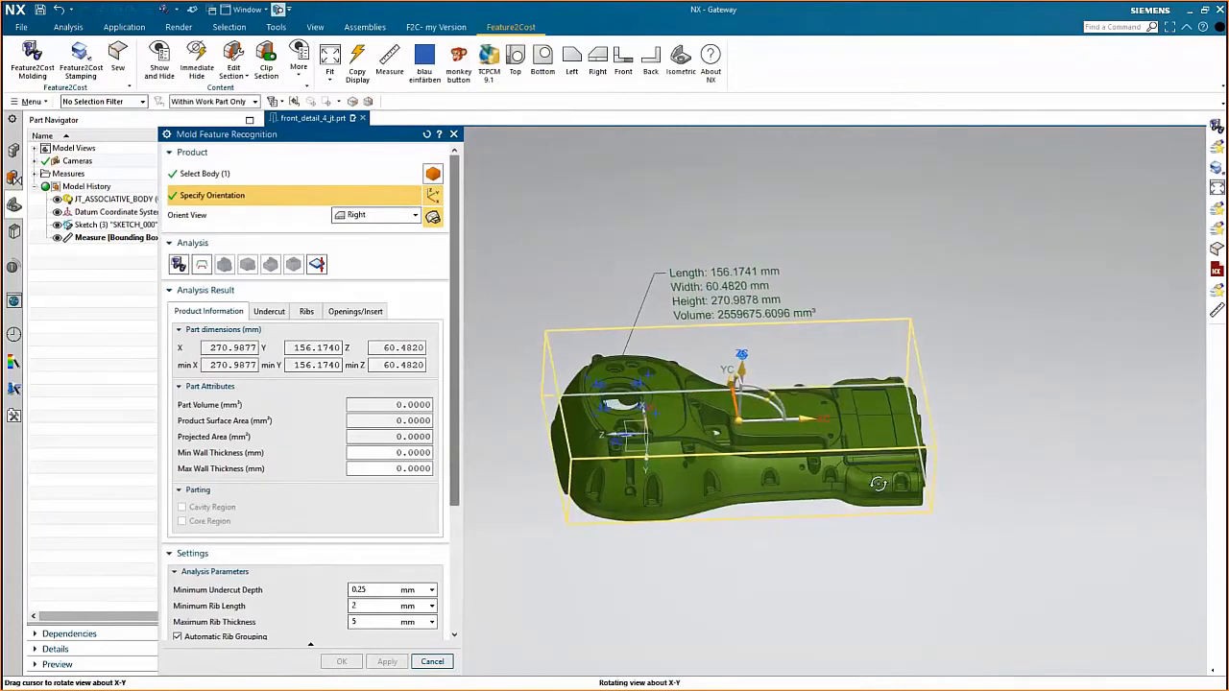
Run the mold feature analysis on the housing in its new orientation and bring up the undercut results
{"action": "left_click_drag", "start_coordinate": [653, 582], "coordinate": [647, 536]}
{"action": "left_click", "coordinate": [178, 264]}
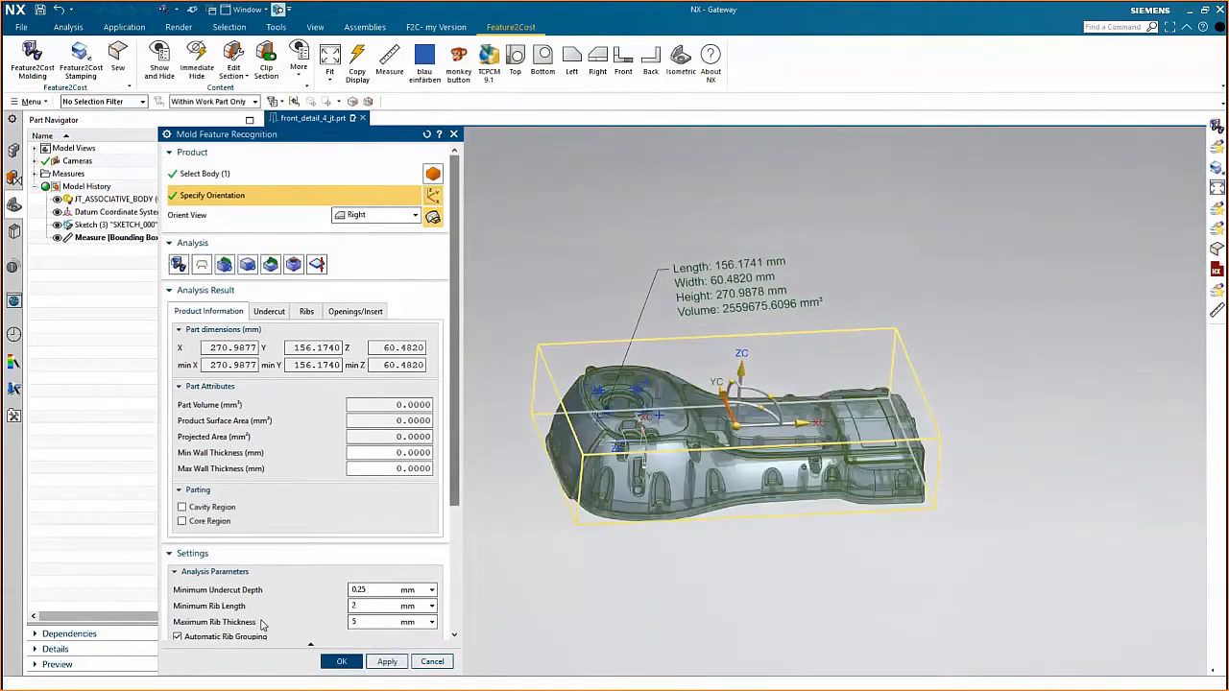
{"action": "left_click_drag", "start_coordinate": [451, 484], "coordinate": [457, 629]}
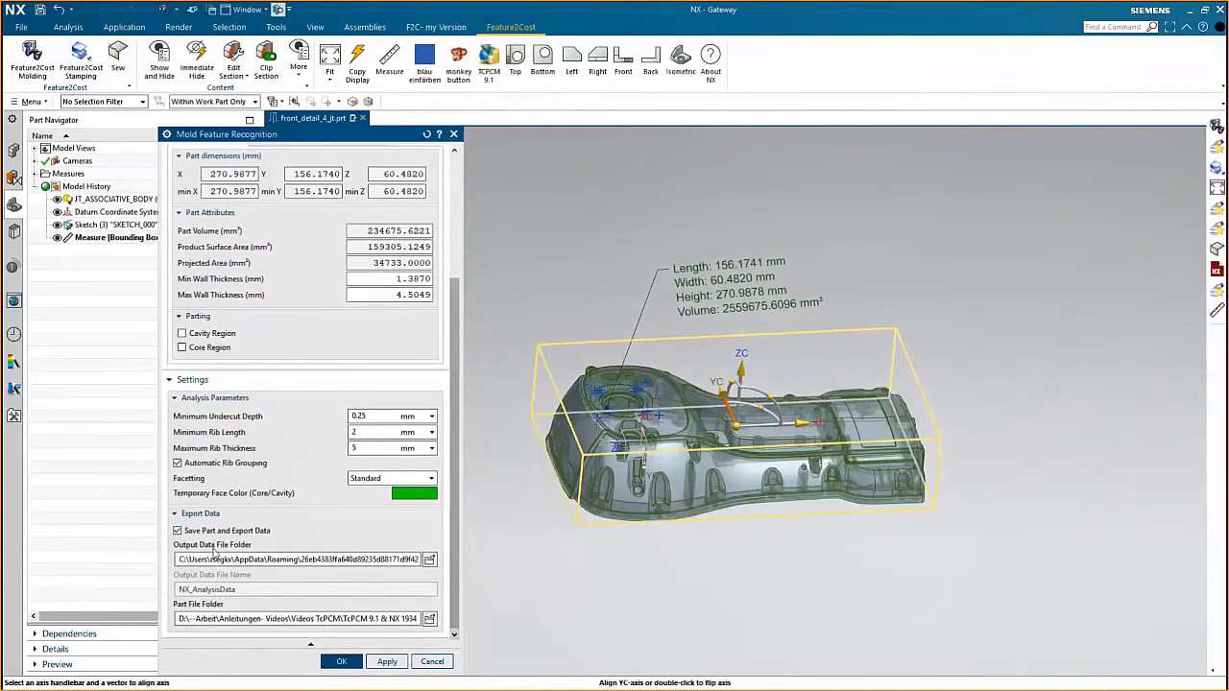
{"action": "left_click_drag", "start_coordinate": [457, 582], "coordinate": [457, 579]}
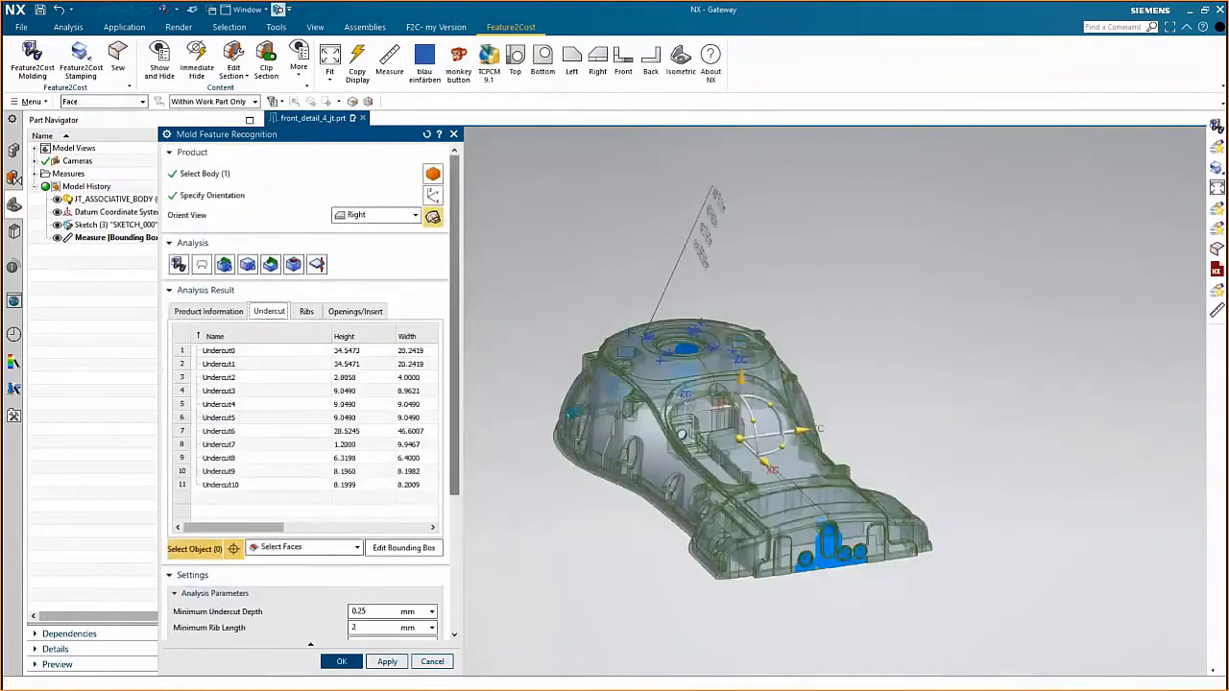
Select the slotted undercut on the housing's narrow end face and widen the results to inspect its dimensions and slider direction
{"action": "scroll", "coordinate": [840, 618], "scroll_direction": "up", "scroll_amount": 5}
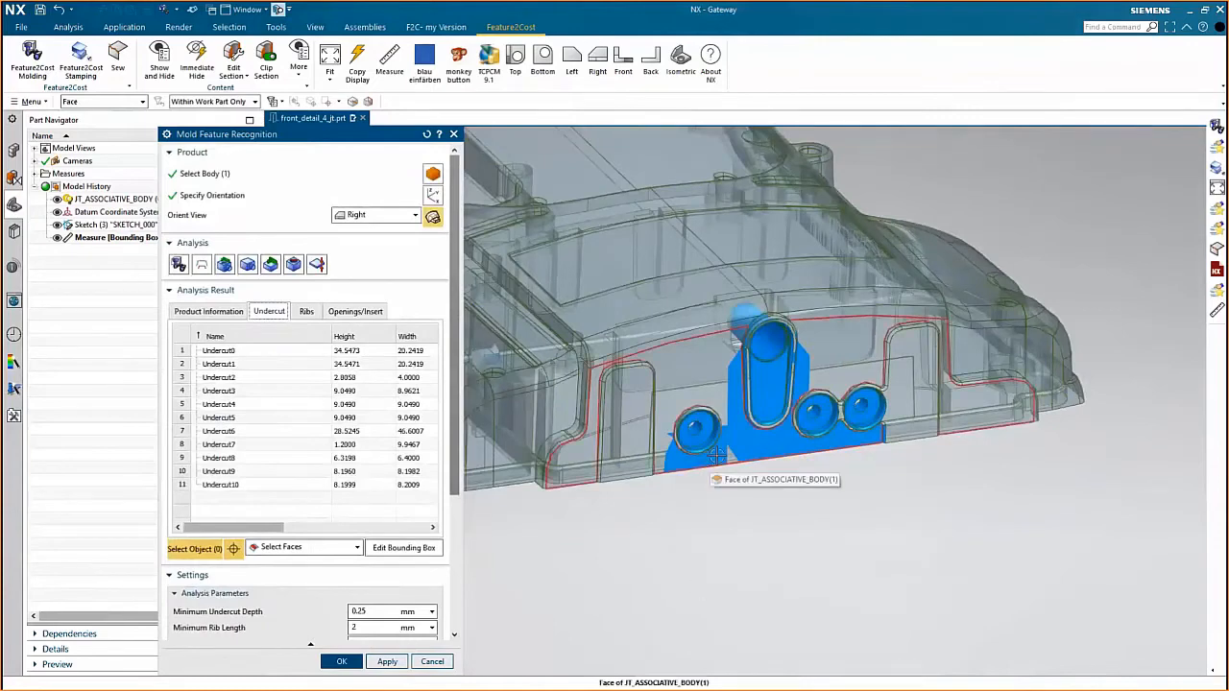
{"action": "left_click", "coordinate": [773, 374]}
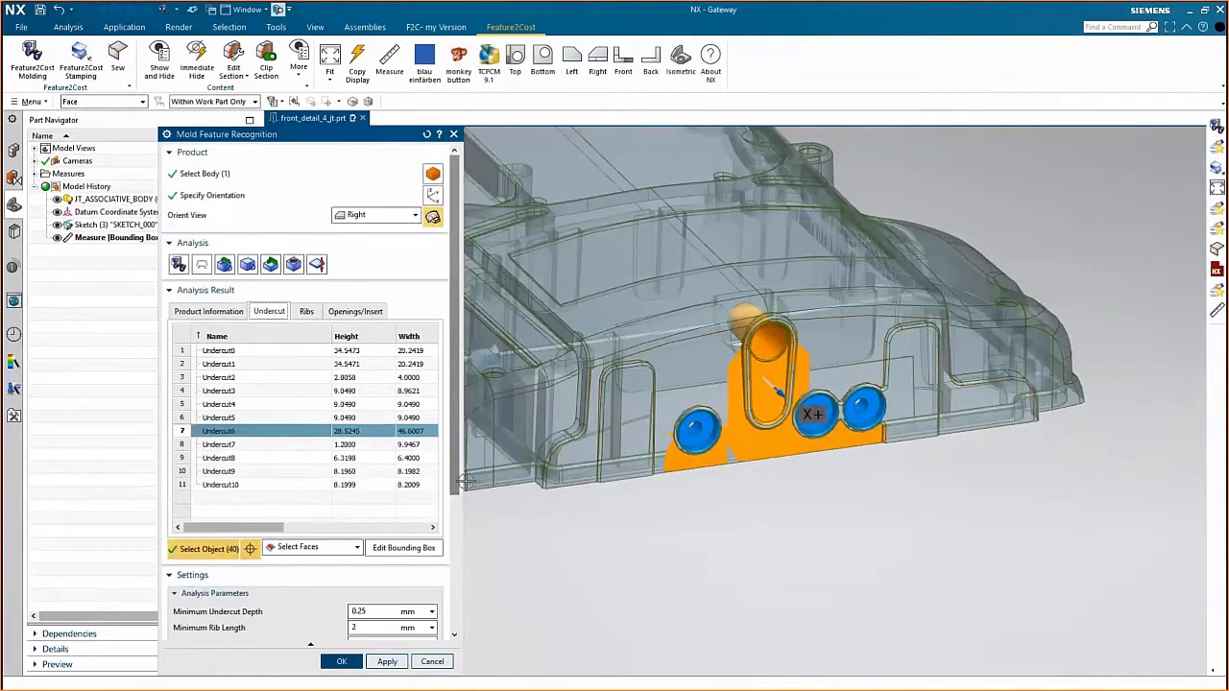
{"action": "left_click_drag", "start_coordinate": [464, 482], "coordinate": [626, 488]}
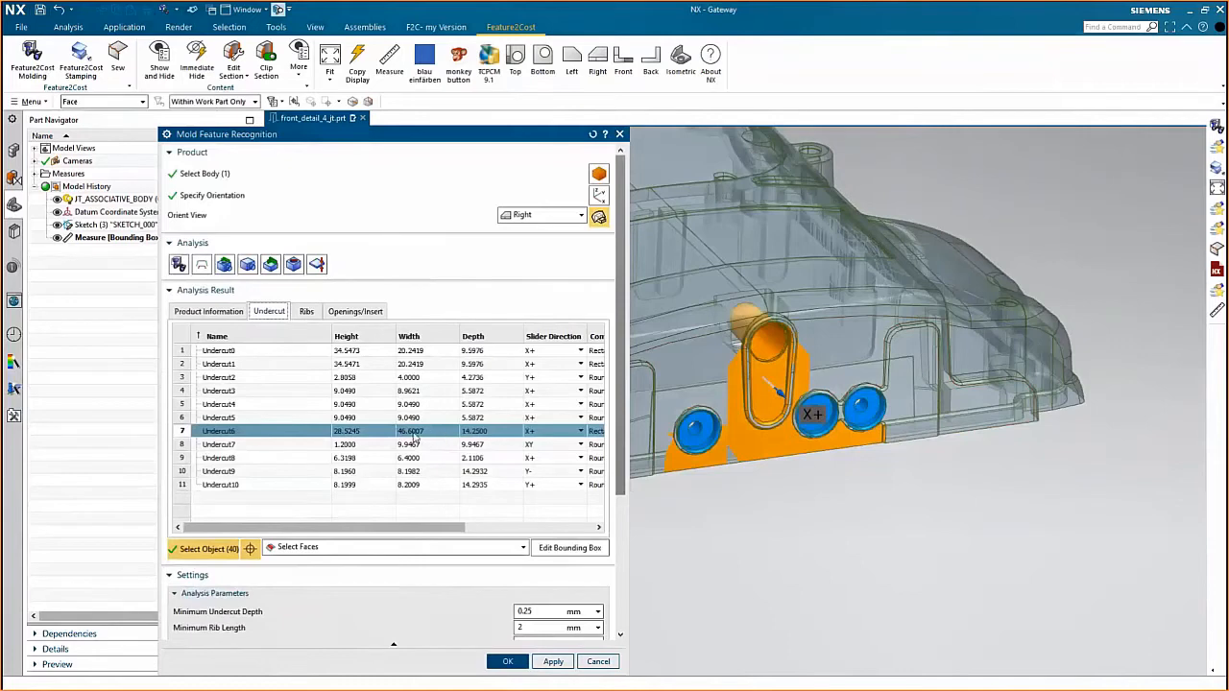
{"action": "left_click", "coordinate": [581, 432]}
{"action": "left_click", "coordinate": [581, 434]}
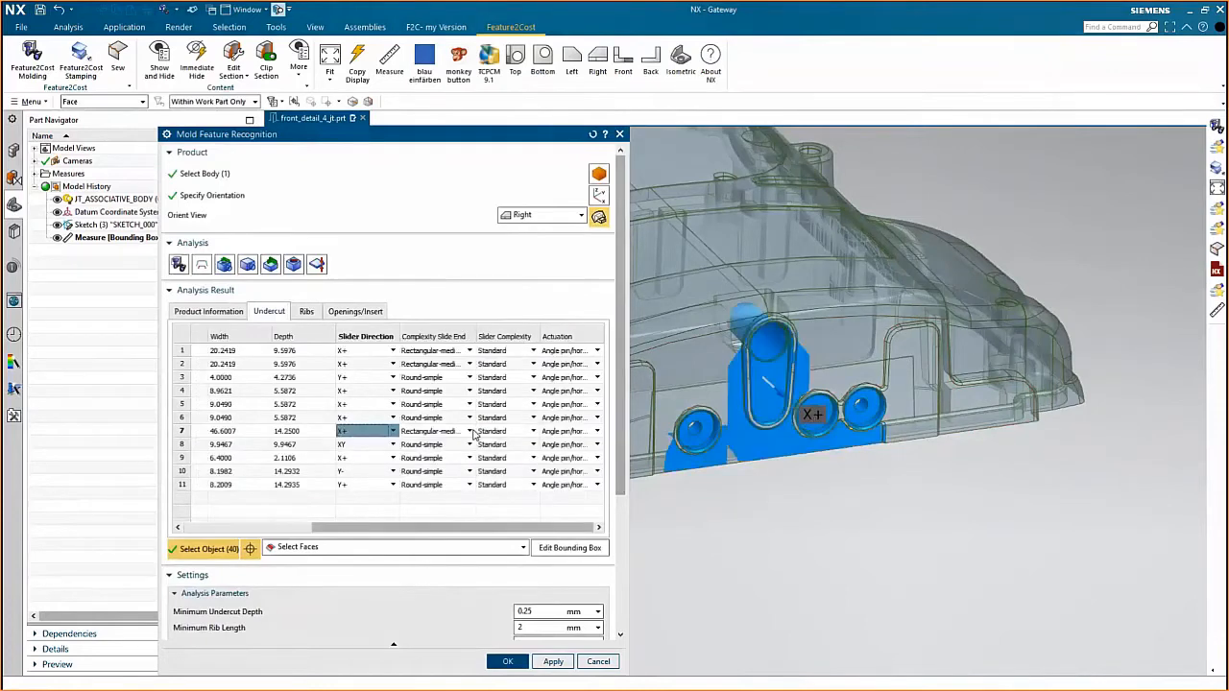
Set the slotted undercut's slide end complexity to Rectangular-medium, slider complexity to Standard and actuation to Angle pin/horn pin (none)
{"action": "left_click", "coordinate": [472, 433]}
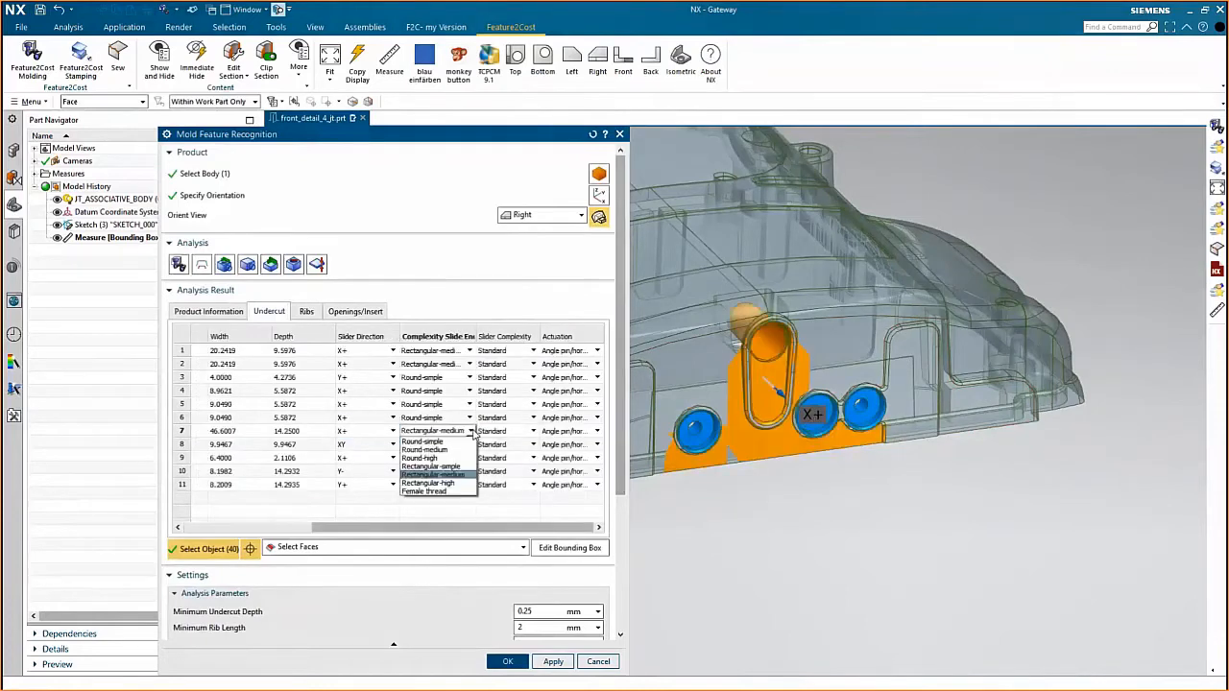
{"action": "left_click", "coordinate": [456, 477]}
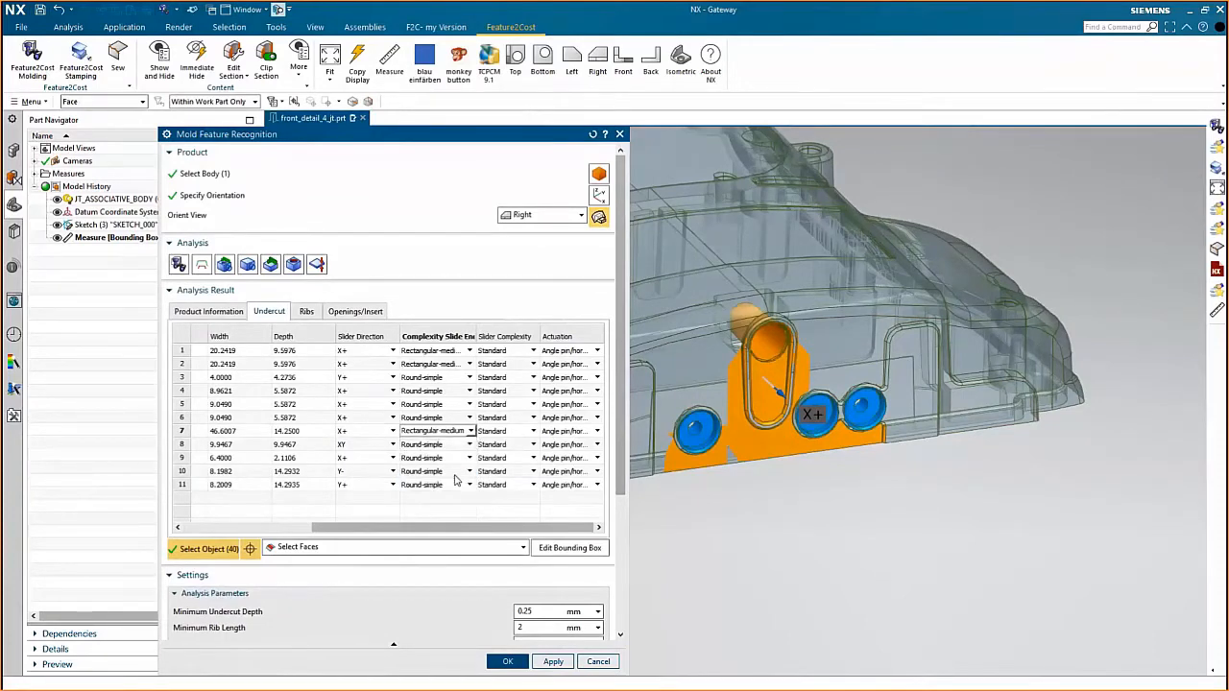
{"action": "left_click", "coordinate": [535, 432]}
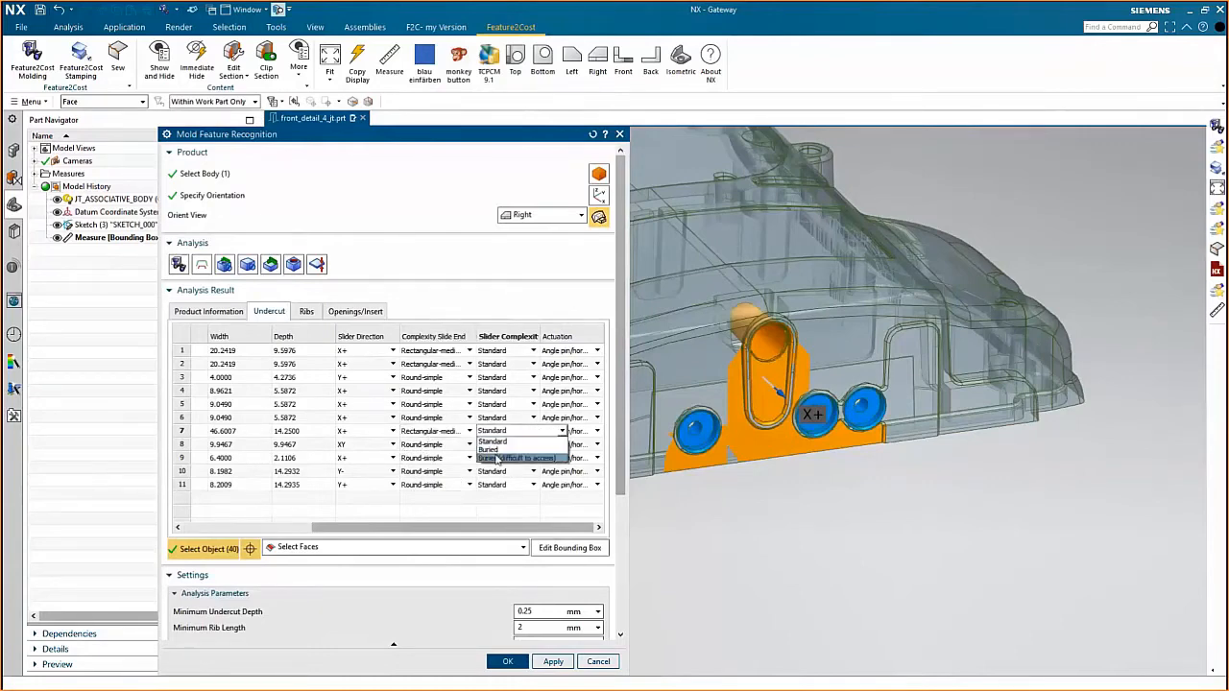
{"action": "left_click", "coordinate": [507, 443]}
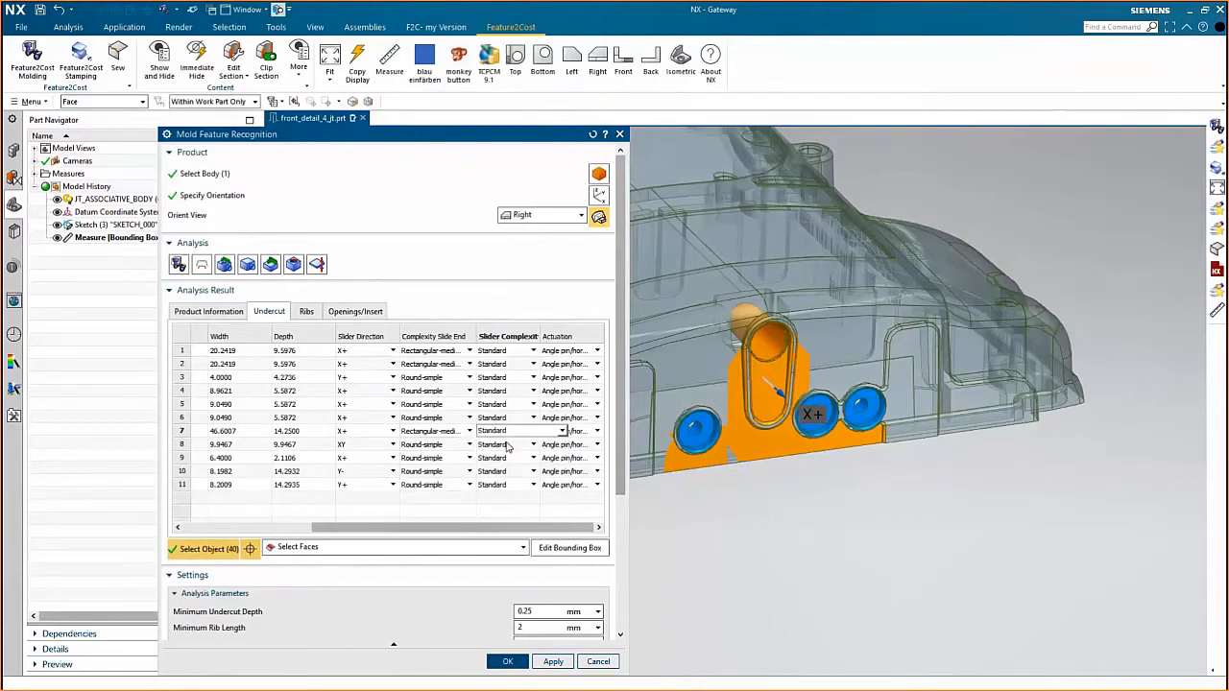
{"action": "left_click", "coordinate": [593, 431]}
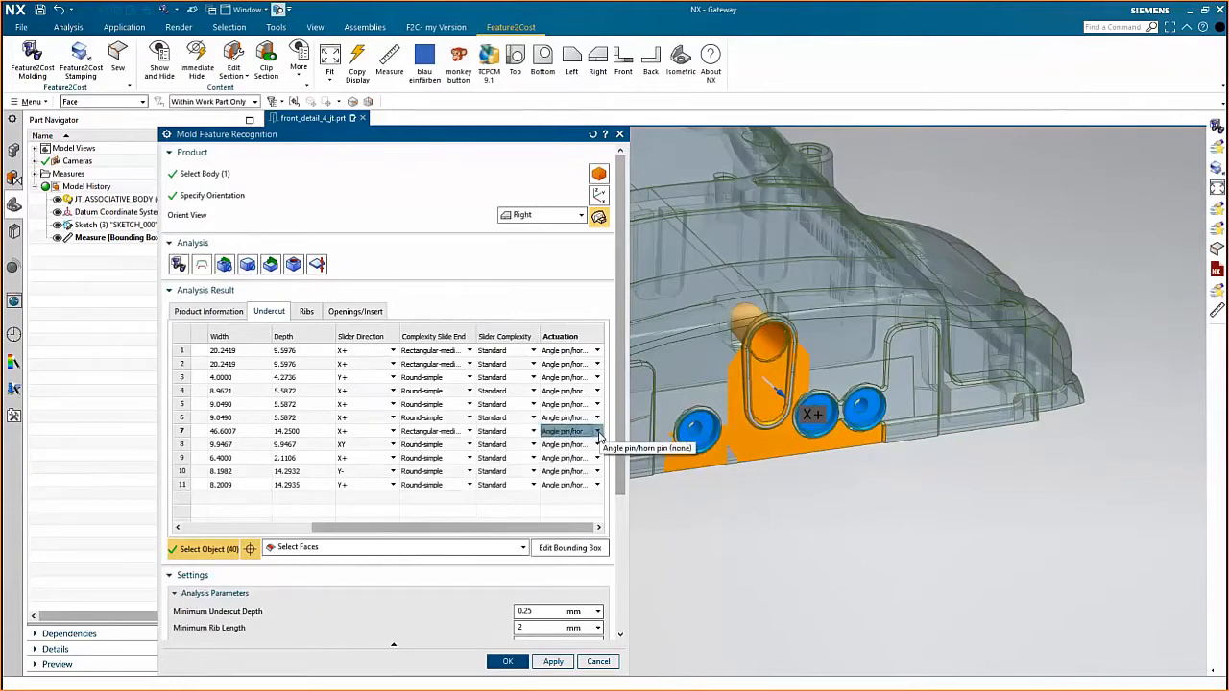
{"action": "left_click", "coordinate": [598, 432]}
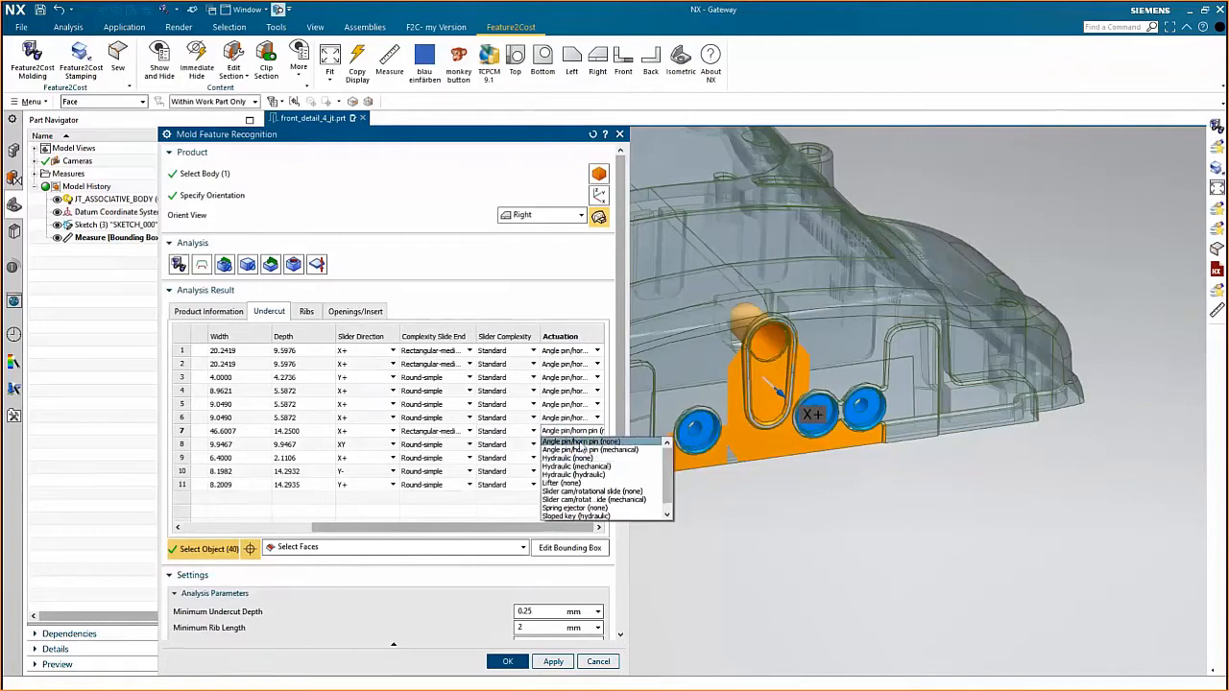
{"action": "left_click", "coordinate": [581, 442]}
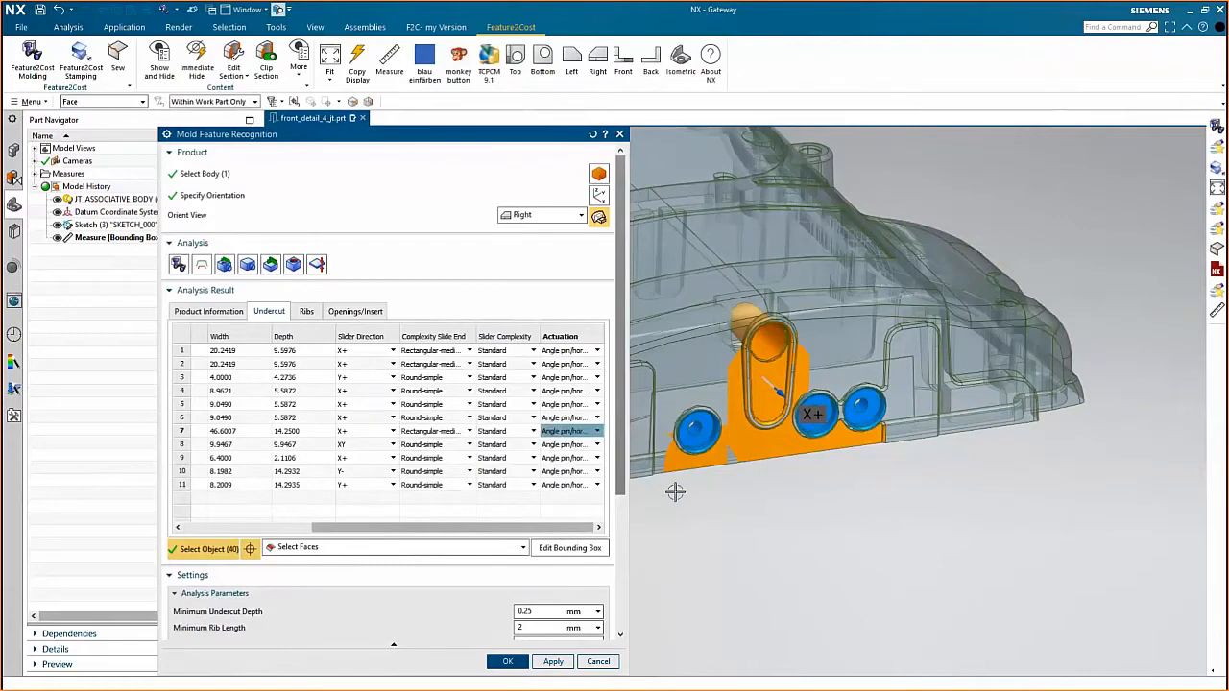
Add the three round undercuts beside the slot to the selection and group all four undercuts
{"action": "left_click", "coordinate": [869, 411]}
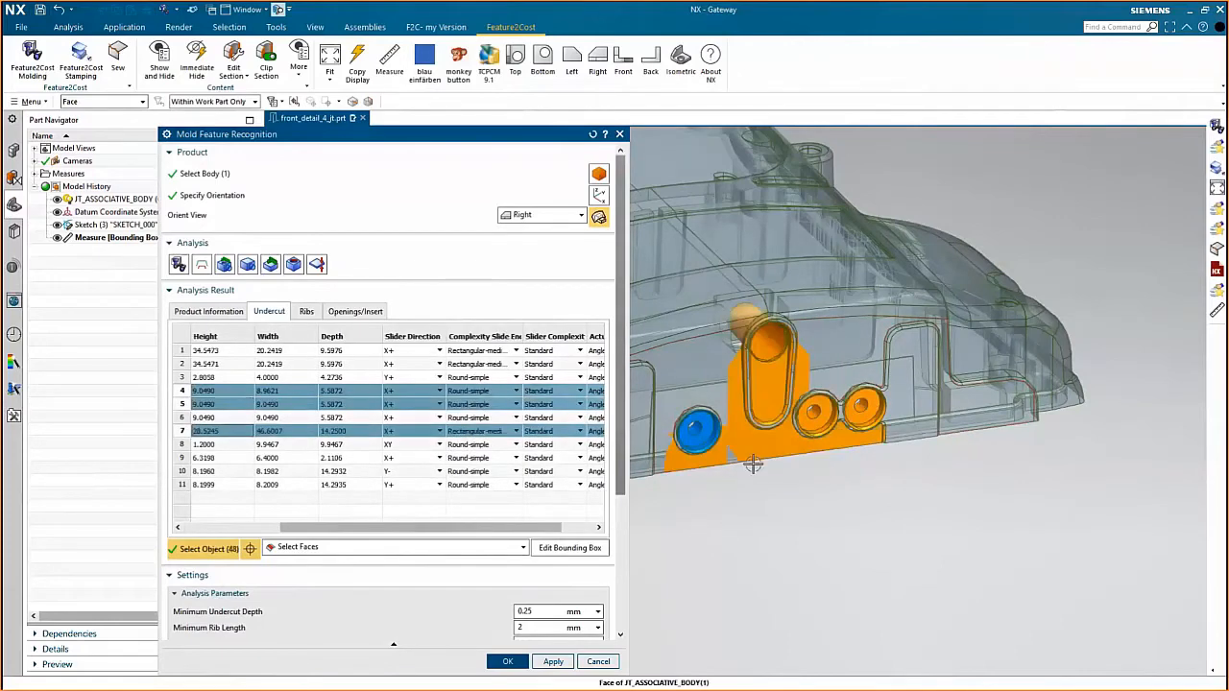
{"action": "left_click", "coordinate": [696, 432]}
{"action": "scroll", "coordinate": [728, 496], "scroll_direction": "down", "scroll_amount": 2}
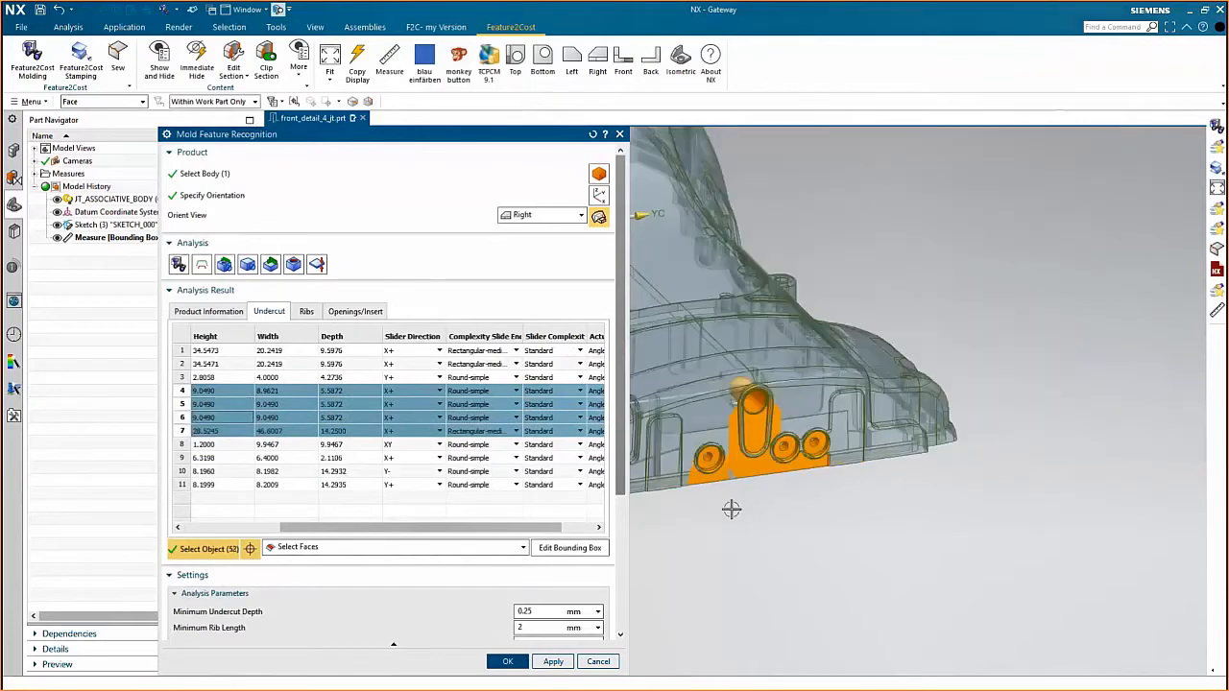
{"action": "left_click_drag", "start_coordinate": [725, 524], "coordinate": [742, 527]}
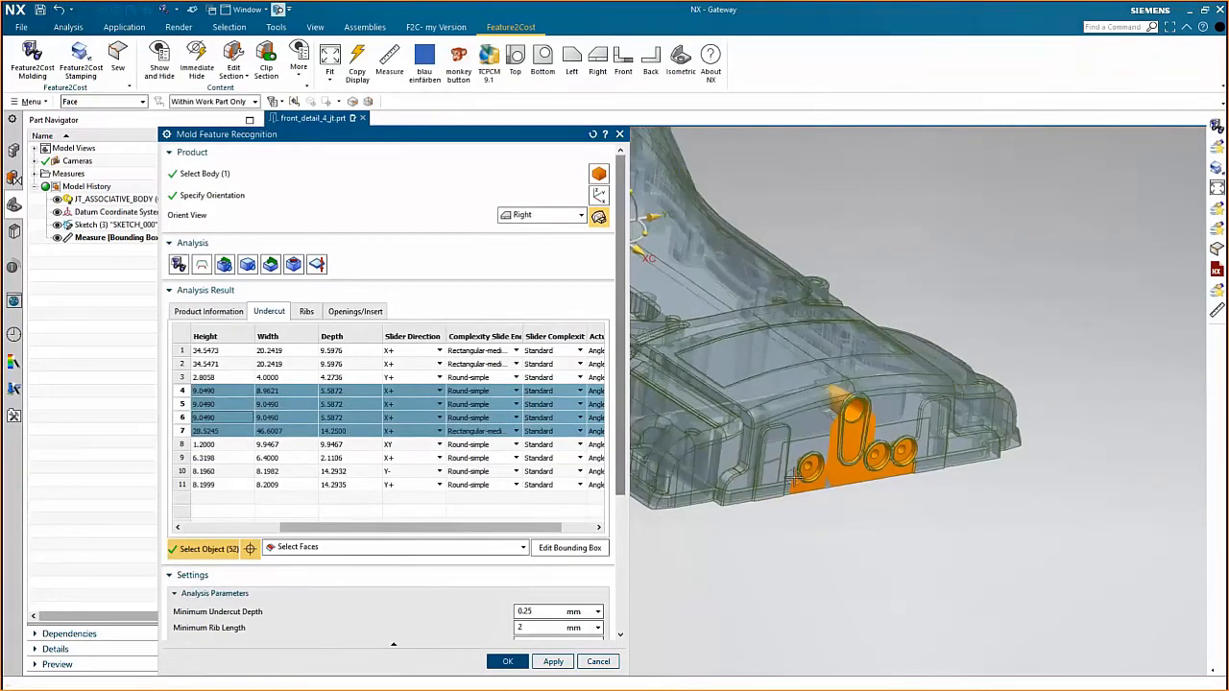
{"action": "right_click", "coordinate": [241, 395]}
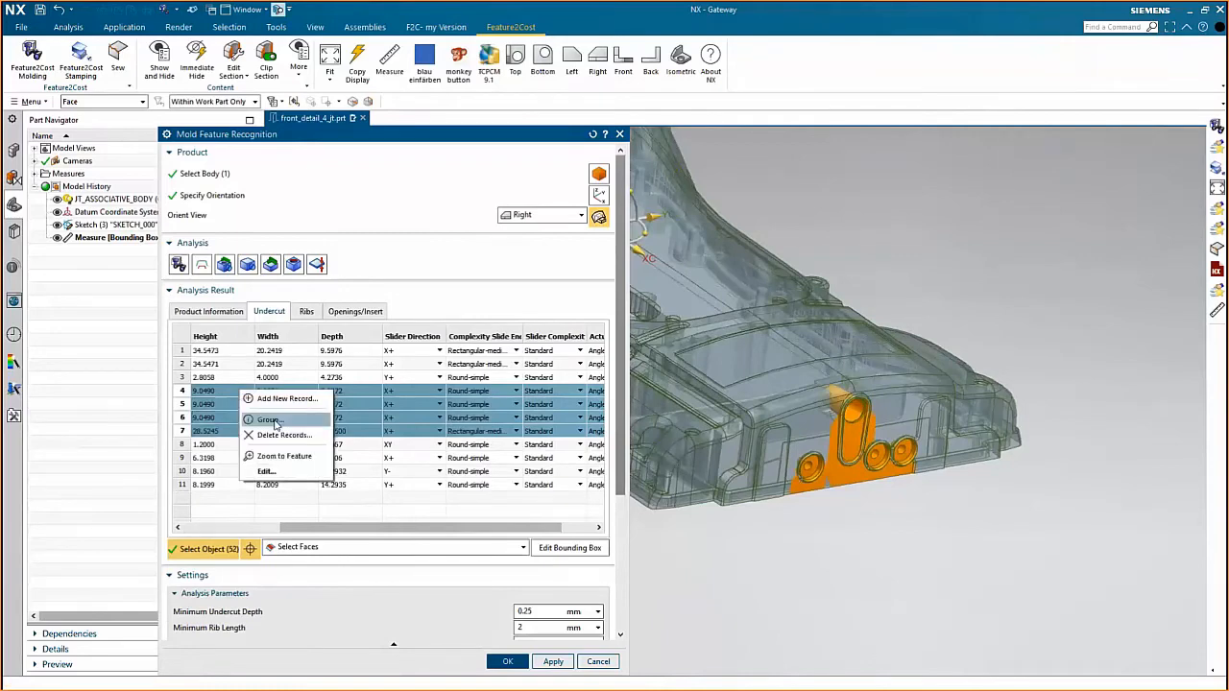
{"action": "left_click", "coordinate": [276, 423]}
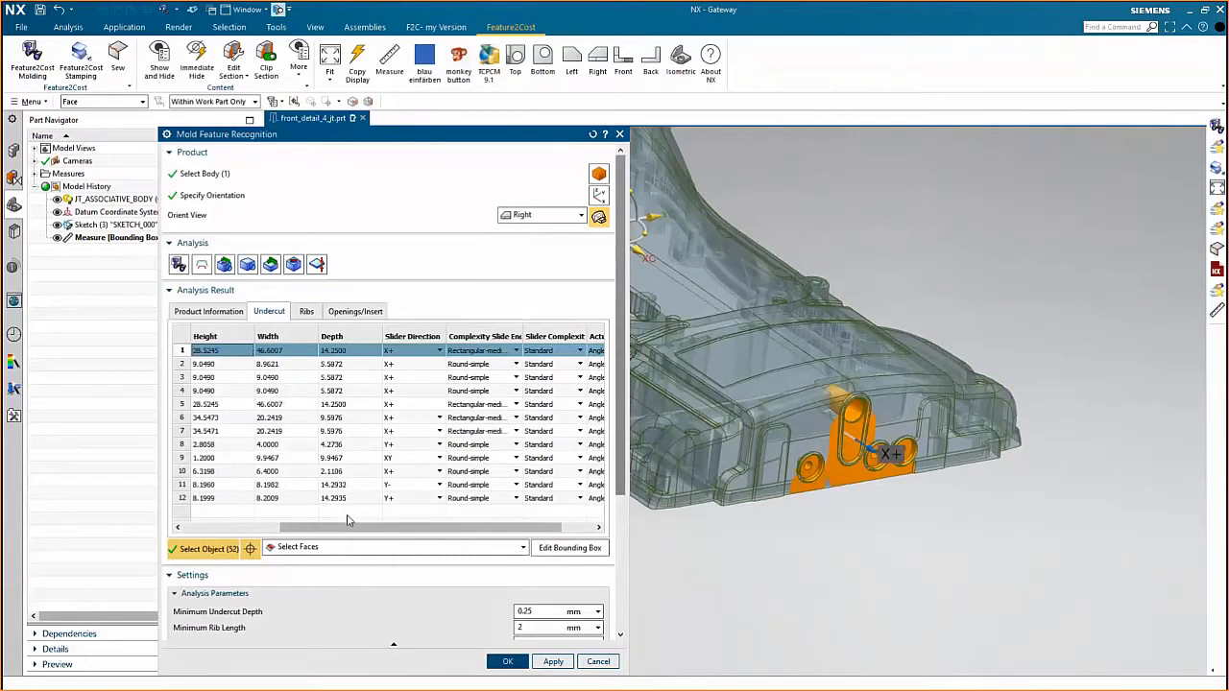
{"action": "left_click_drag", "start_coordinate": [351, 527], "coordinate": [215, 533]}
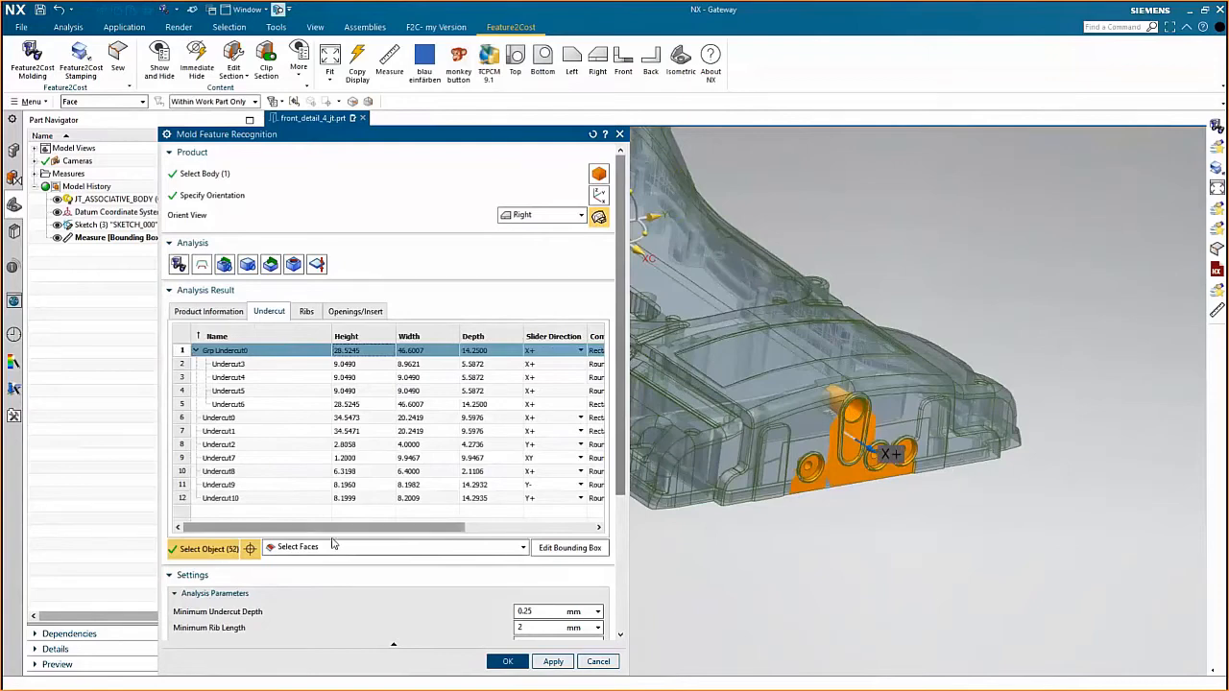
{"action": "left_click_drag", "start_coordinate": [338, 528], "coordinate": [480, 527]}
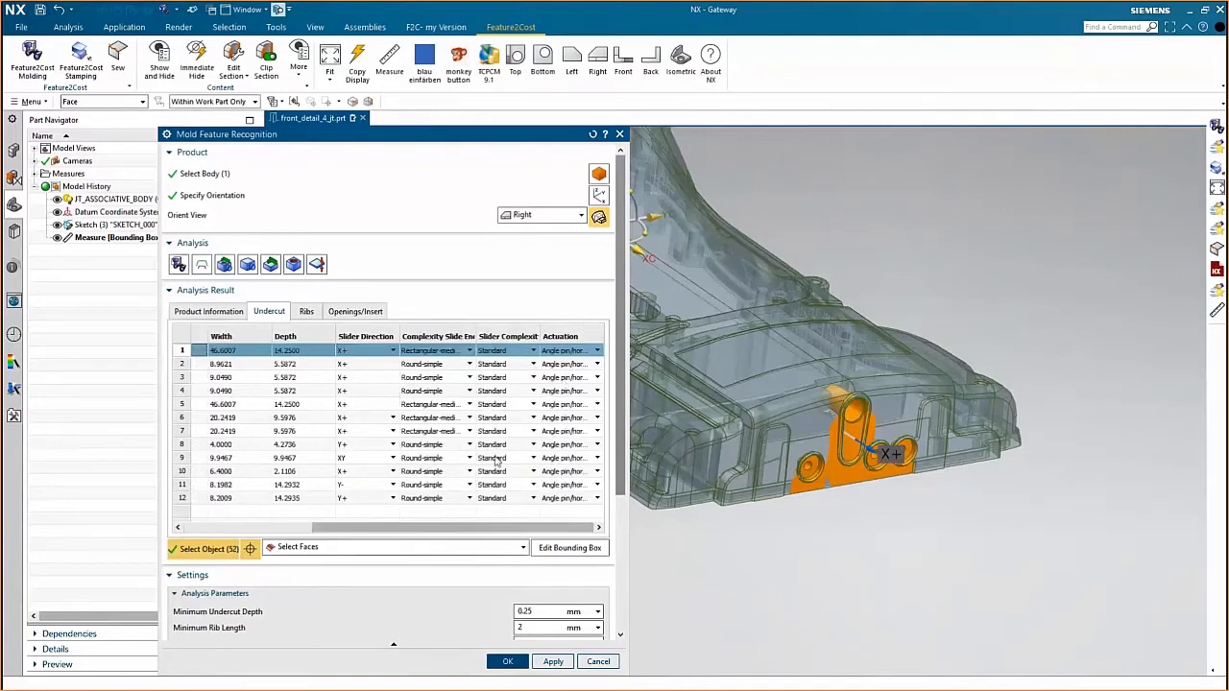
{"action": "left_click_drag", "start_coordinate": [404, 528], "coordinate": [269, 529]}
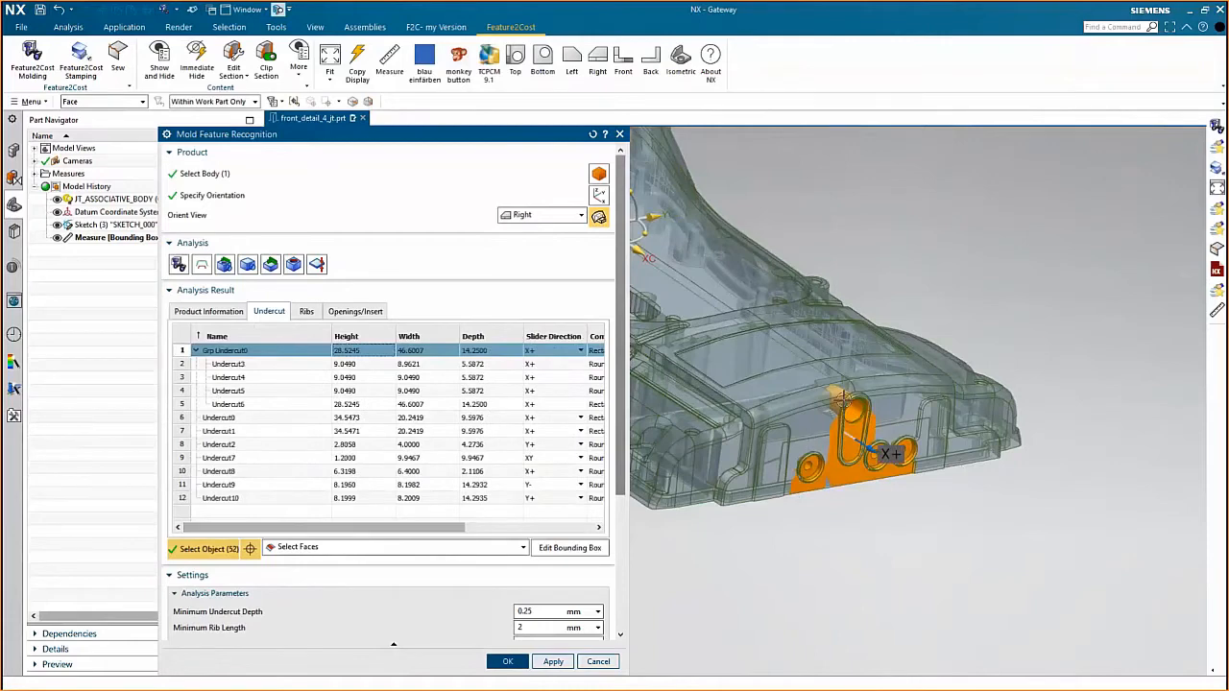
Edit the grouped undercut's bounding box and extend it with an X offset of 25 mm
{"action": "scroll", "coordinate": [922, 471], "scroll_direction": "down", "scroll_amount": 3}
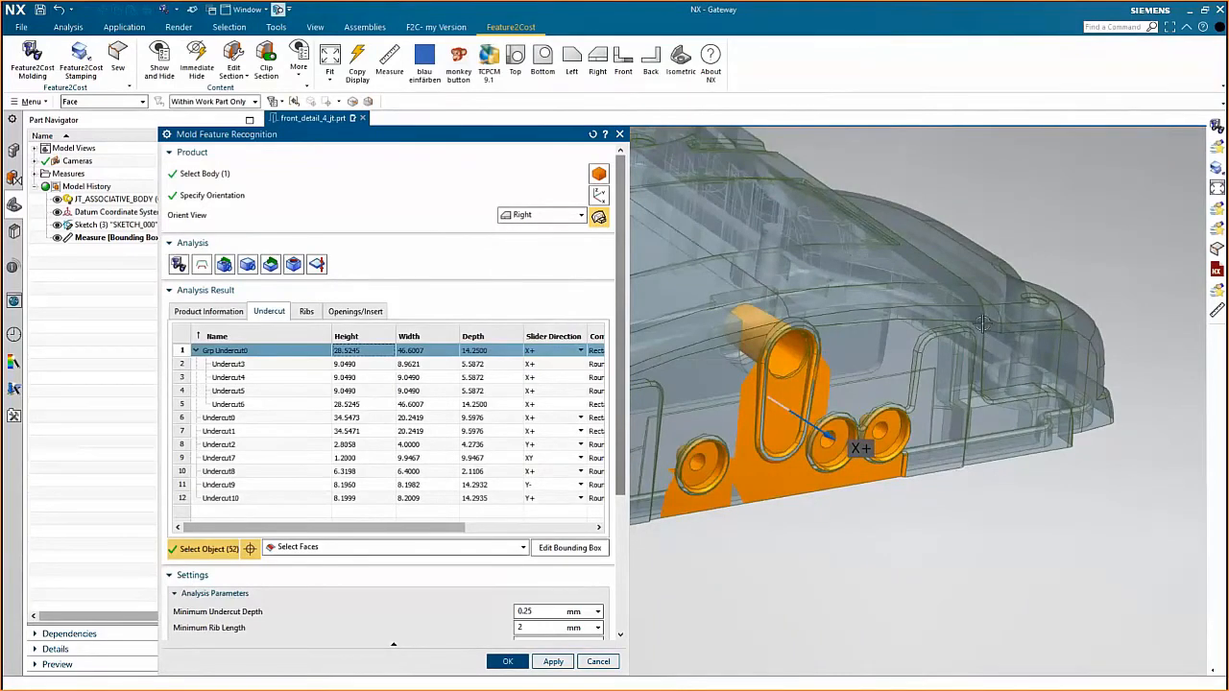
{"action": "scroll", "coordinate": [689, 549], "scroll_direction": "up", "scroll_amount": 2}
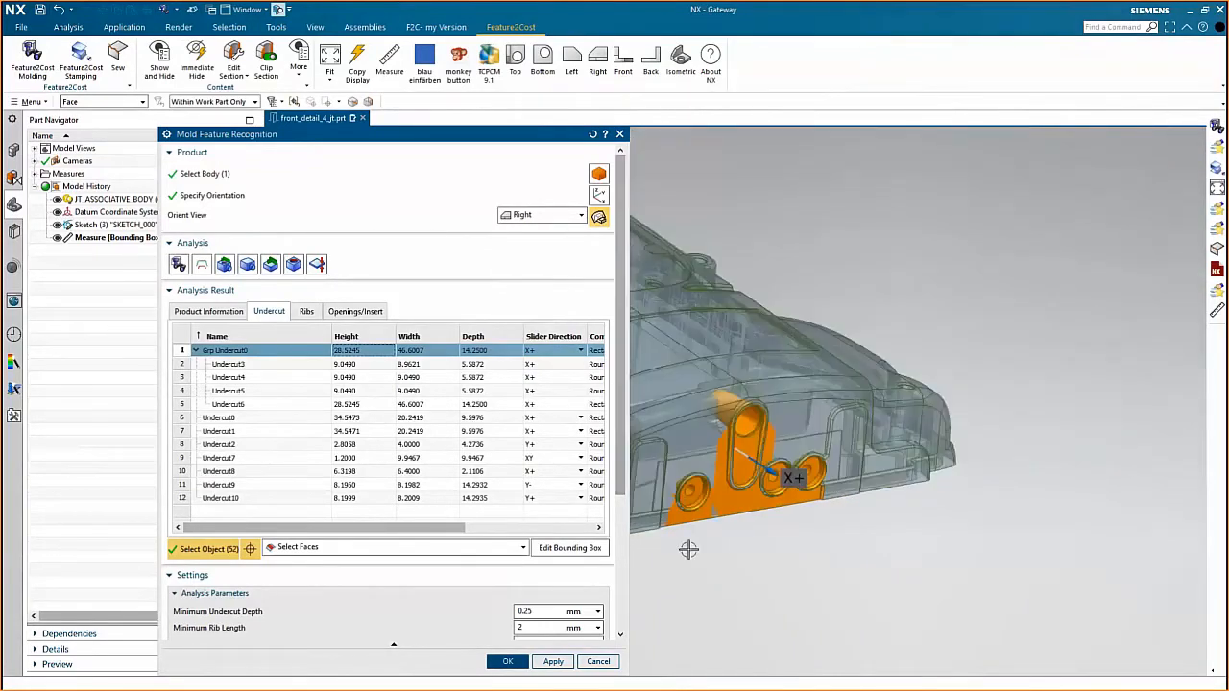
{"action": "left_click_drag", "start_coordinate": [708, 557], "coordinate": [854, 556]}
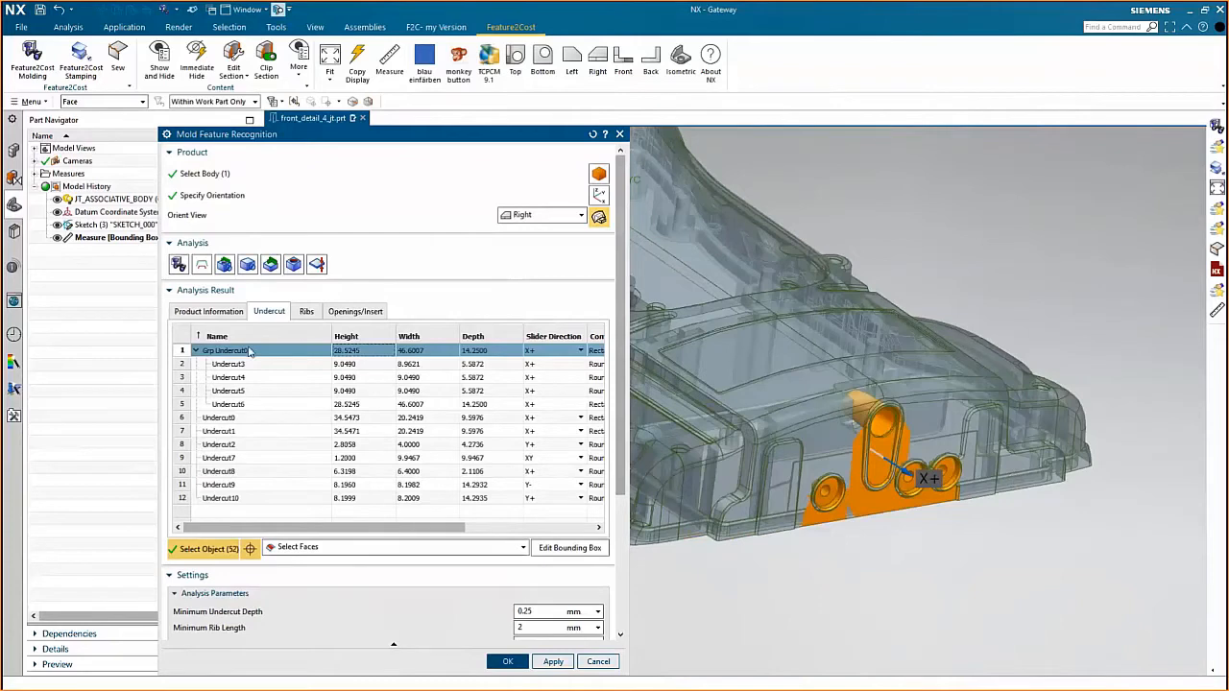
{"action": "right_click", "coordinate": [249, 351]}
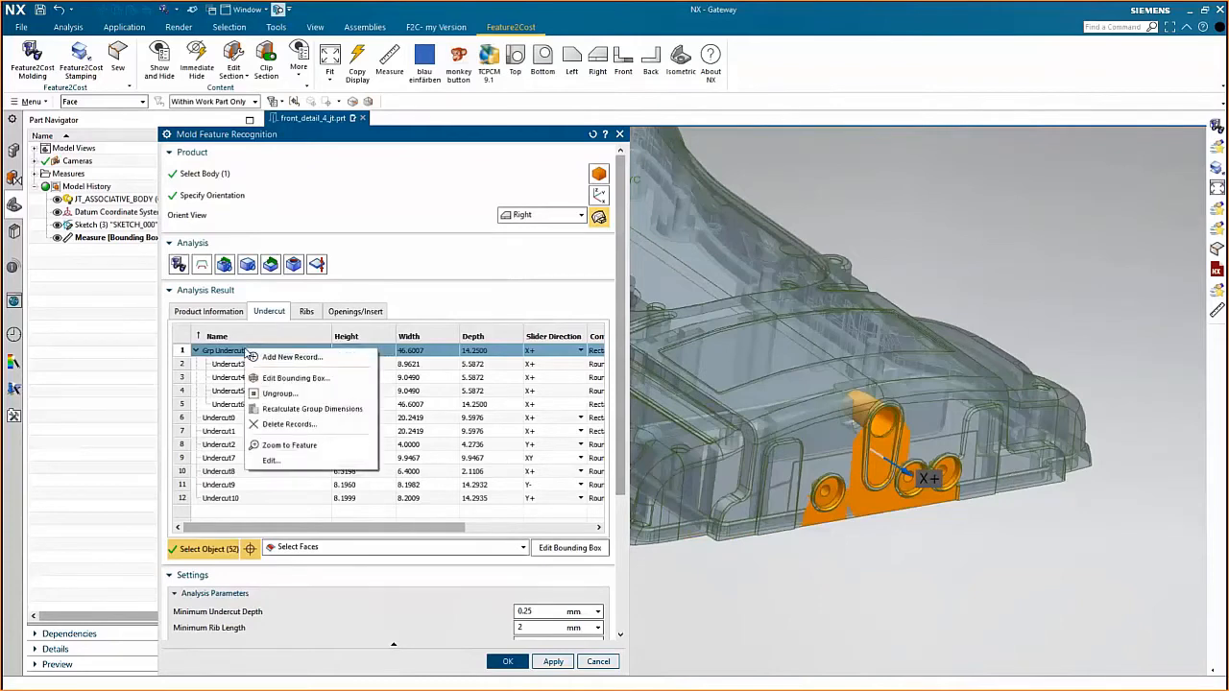
{"action": "left_click", "coordinate": [289, 380]}
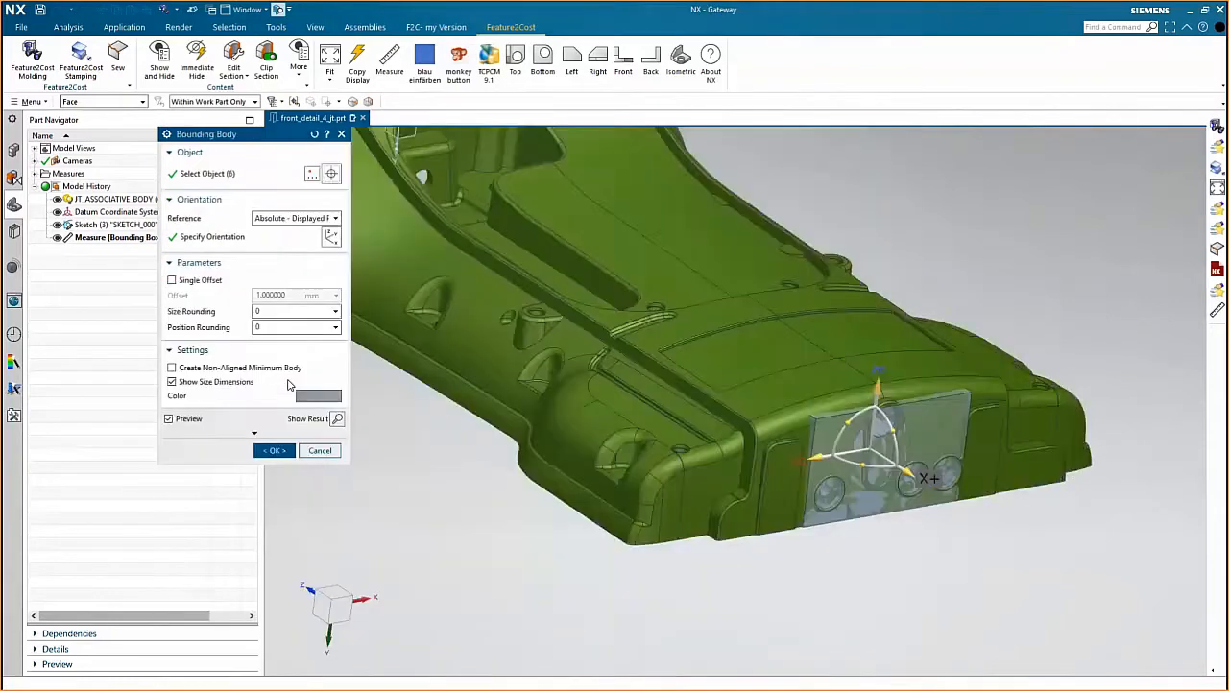
{"action": "mouse_move", "coordinate": [820, 584]}
{"action": "left_mouse_down"}
{"action": "mouse_move", "coordinate": [823, 609]}
{"action": "mouse_move", "coordinate": [817, 598]}
{"action": "left_mouse_up"}
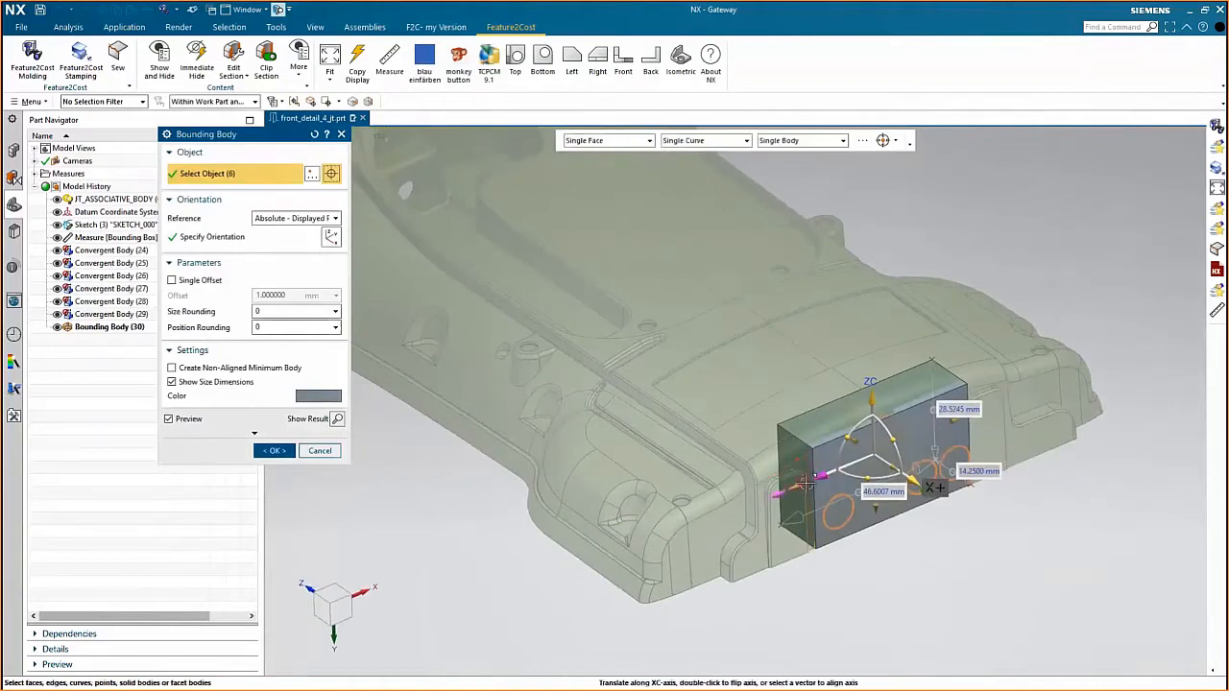
{"action": "left_click", "coordinate": [774, 500]}
{"action": "left_click", "coordinate": [810, 519]}
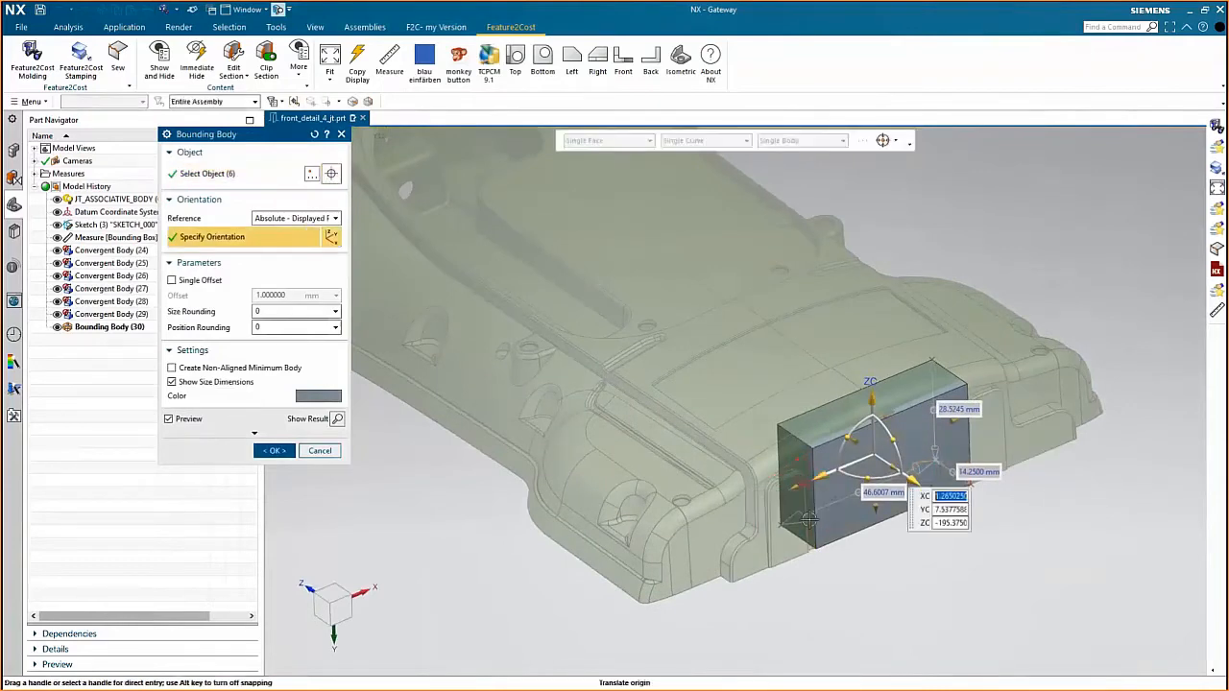
{"action": "scroll", "coordinate": [810, 519], "scroll_direction": "up", "scroll_amount": 5}
{"action": "left_click_drag", "start_coordinate": [752, 425], "coordinate": [539, 594]}
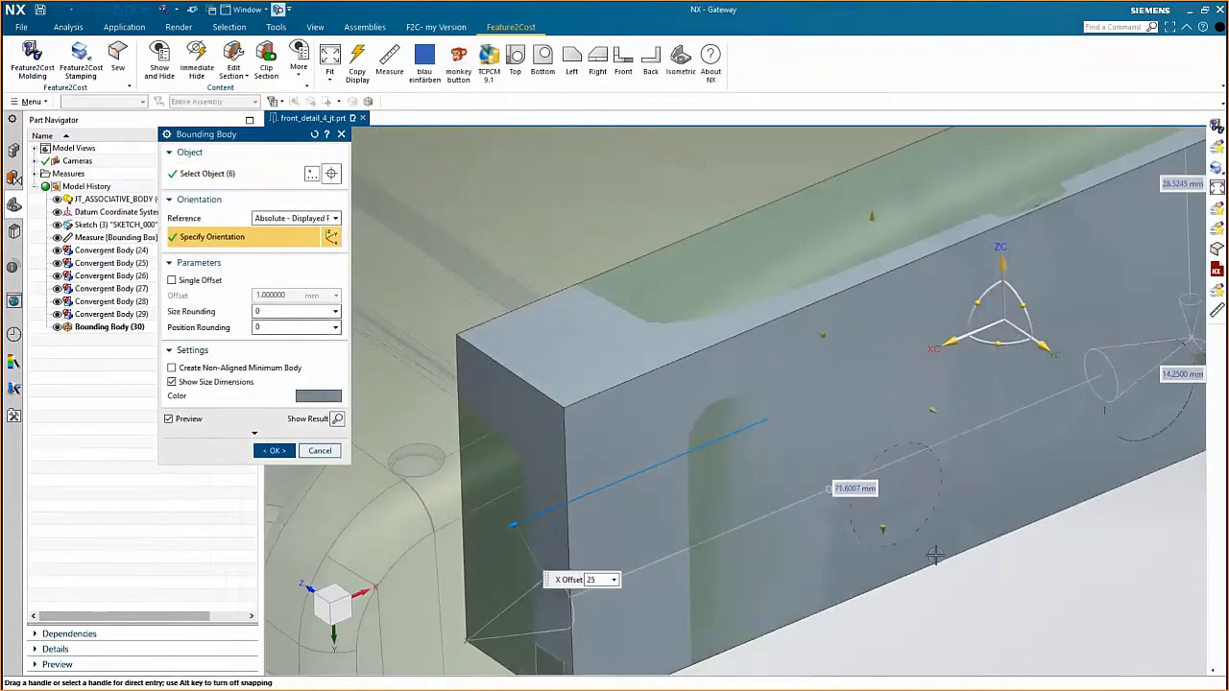
Extend the bounding box on its opposite side with a -X offset of 31 mm, accept it, and collapse the undercut group
{"action": "scroll", "coordinate": [980, 572], "scroll_direction": "down", "scroll_amount": 3}
{"action": "left_click_drag", "start_coordinate": [980, 574], "coordinate": [934, 579]}
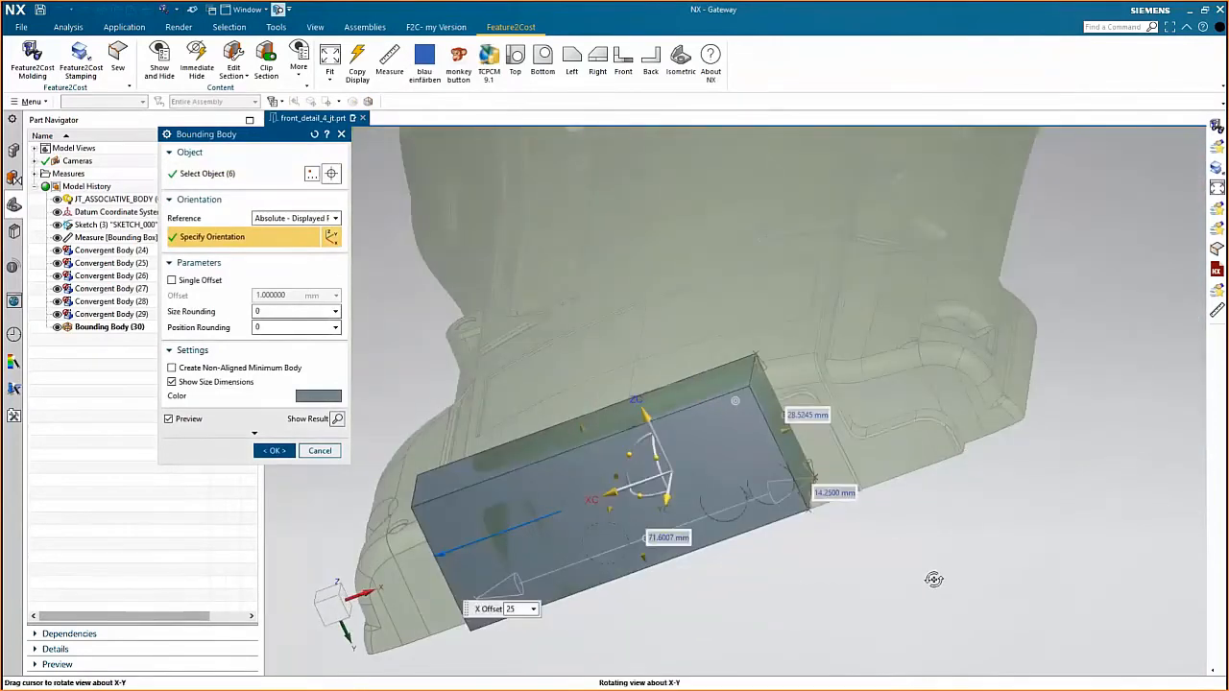
{"action": "left_click_drag", "start_coordinate": [792, 438], "coordinate": [939, 451]}
{"action": "left_click_drag", "start_coordinate": [861, 529], "coordinate": [845, 508]}
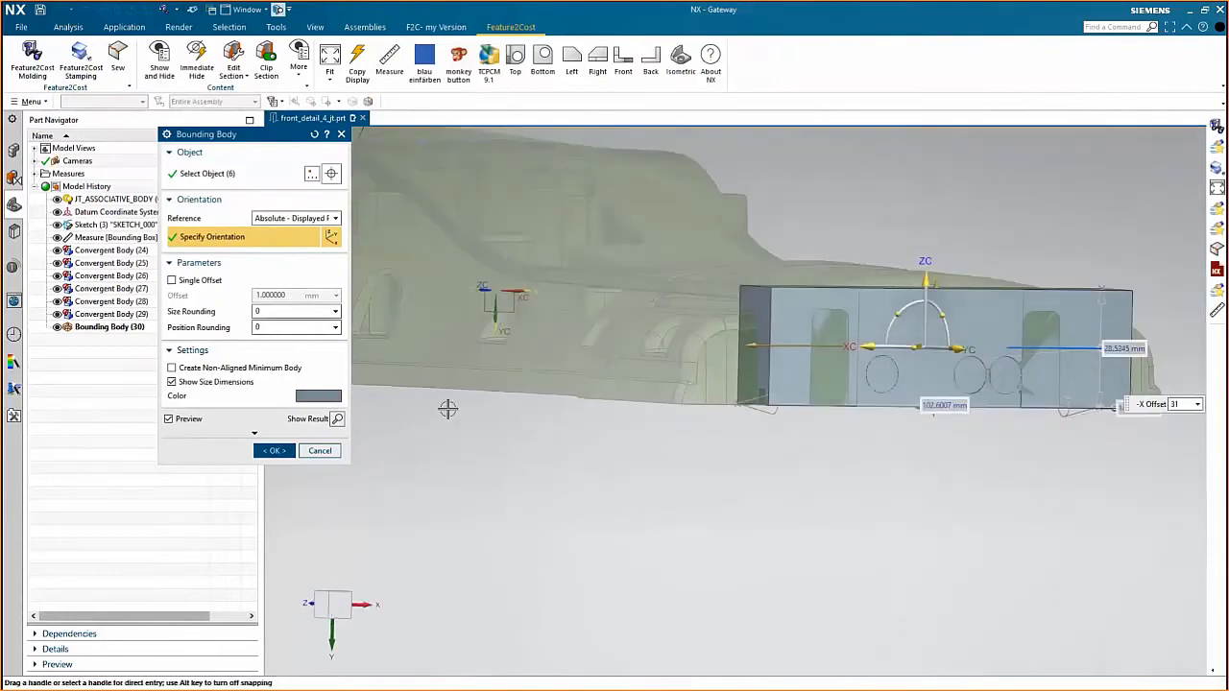
{"action": "left_click", "coordinate": [276, 451]}
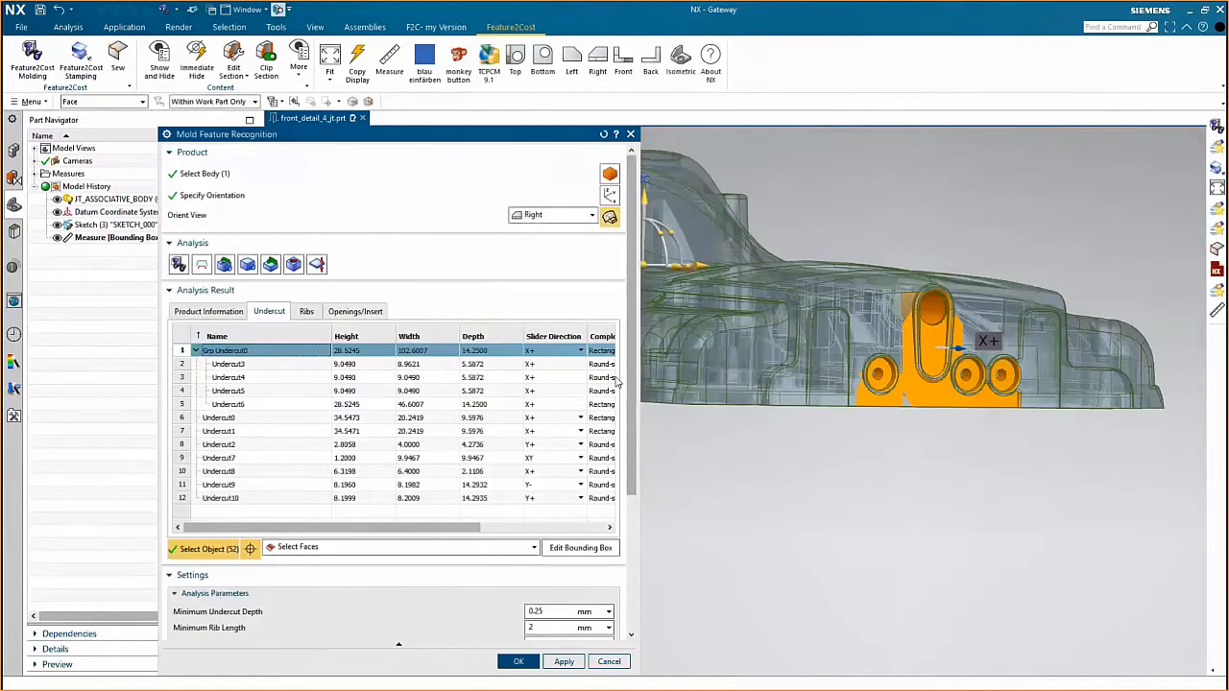
{"action": "left_click_drag", "start_coordinate": [813, 486], "coordinate": [828, 520]}
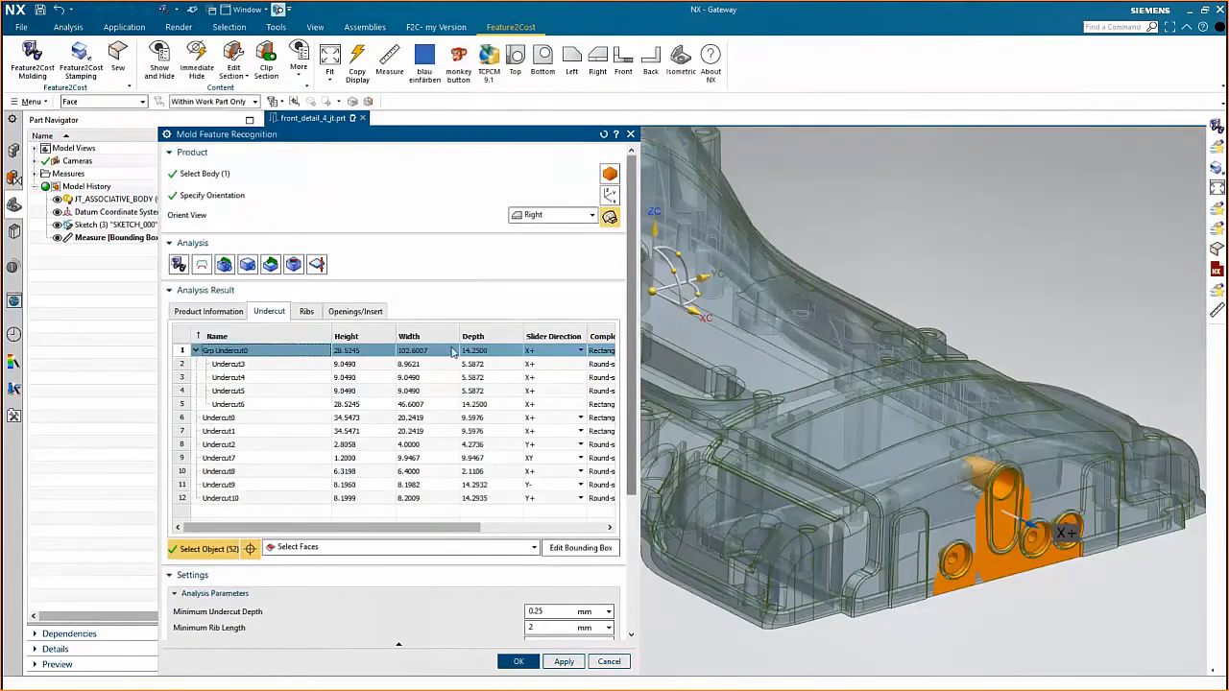
{"action": "left_click", "coordinate": [197, 351]}
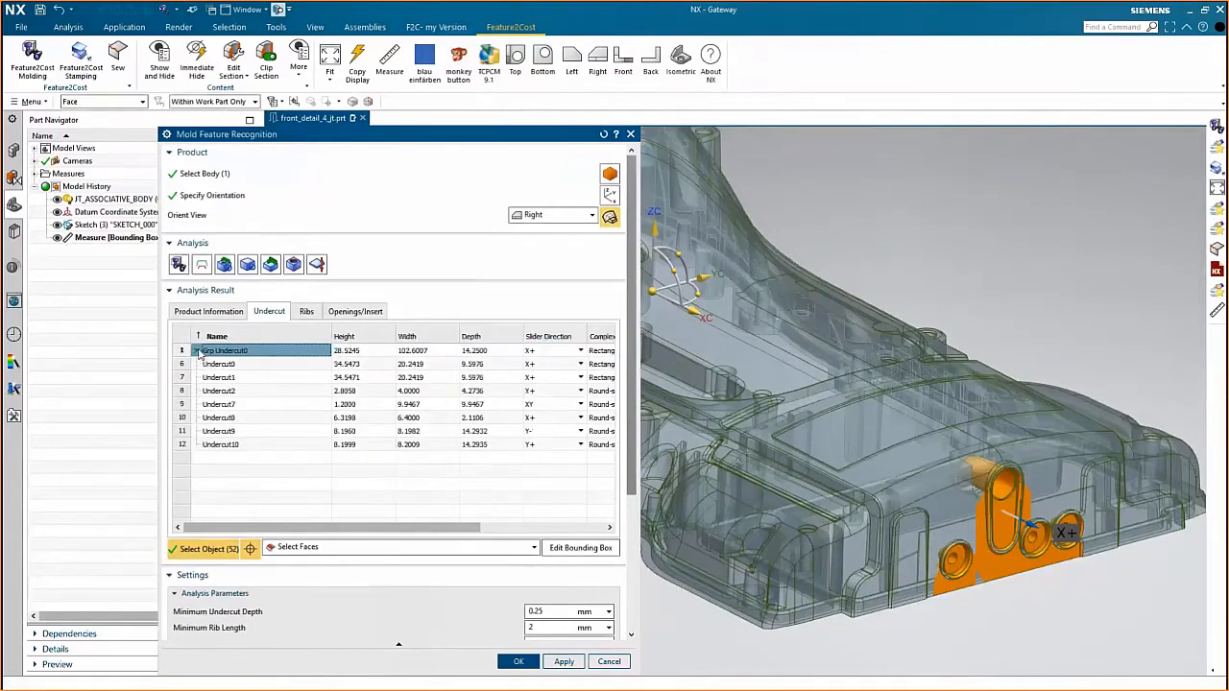
Delete the rib group Grp Rib5, which runs along the housing's upper edge, from the rib analysis results
{"action": "left_click", "coordinate": [306, 311]}
{"action": "left_click_drag", "start_coordinate": [759, 502], "coordinate": [784, 519]}
{"action": "scroll", "coordinate": [356, 461], "scroll_direction": "down", "scroll_amount": 3}
{"action": "left_click", "coordinate": [356, 516]}
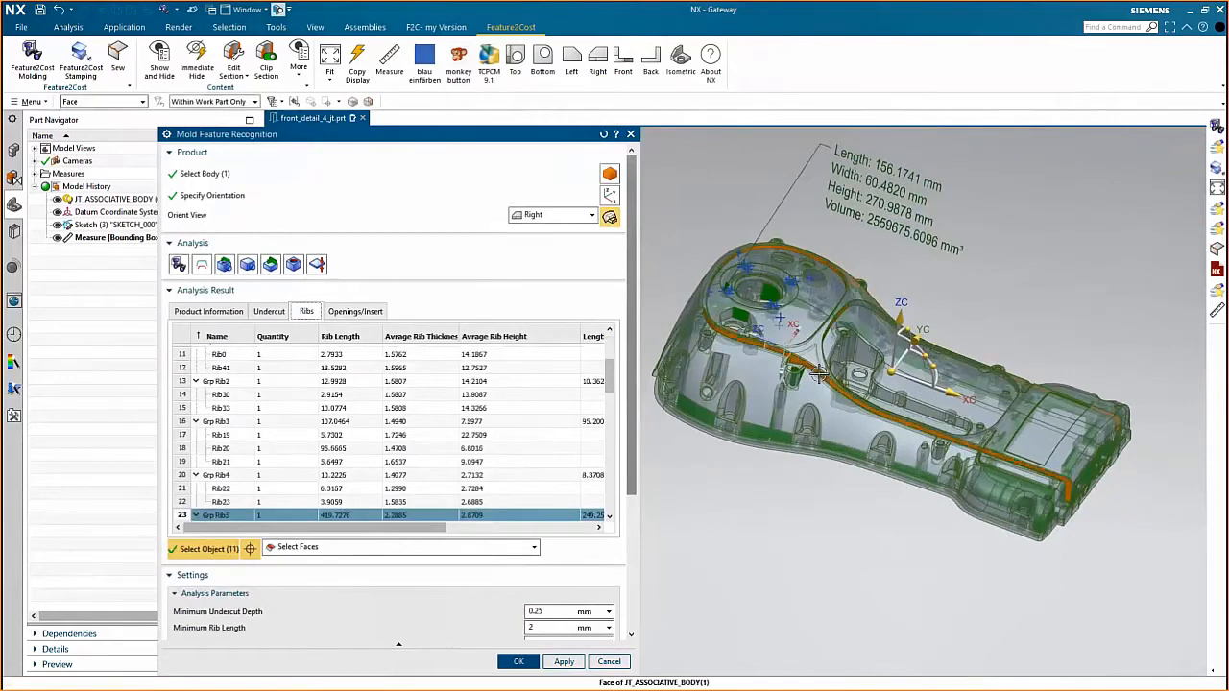
{"action": "right_click", "coordinate": [215, 520]}
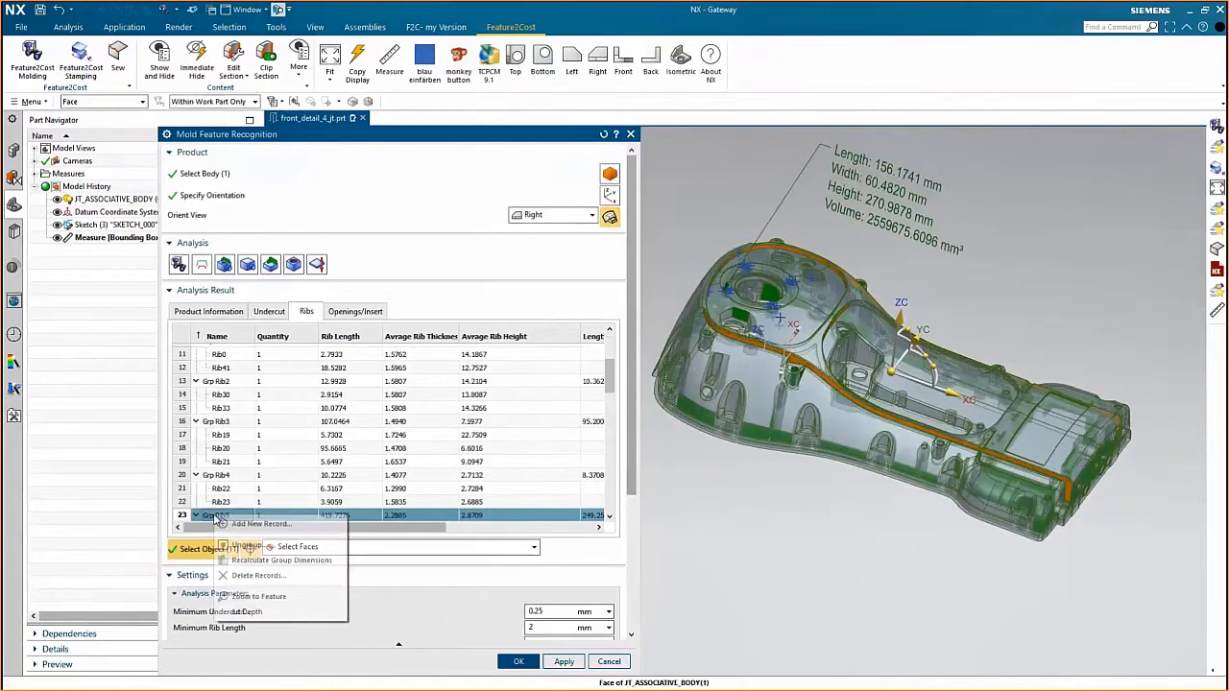
{"action": "left_click", "coordinate": [259, 575]}
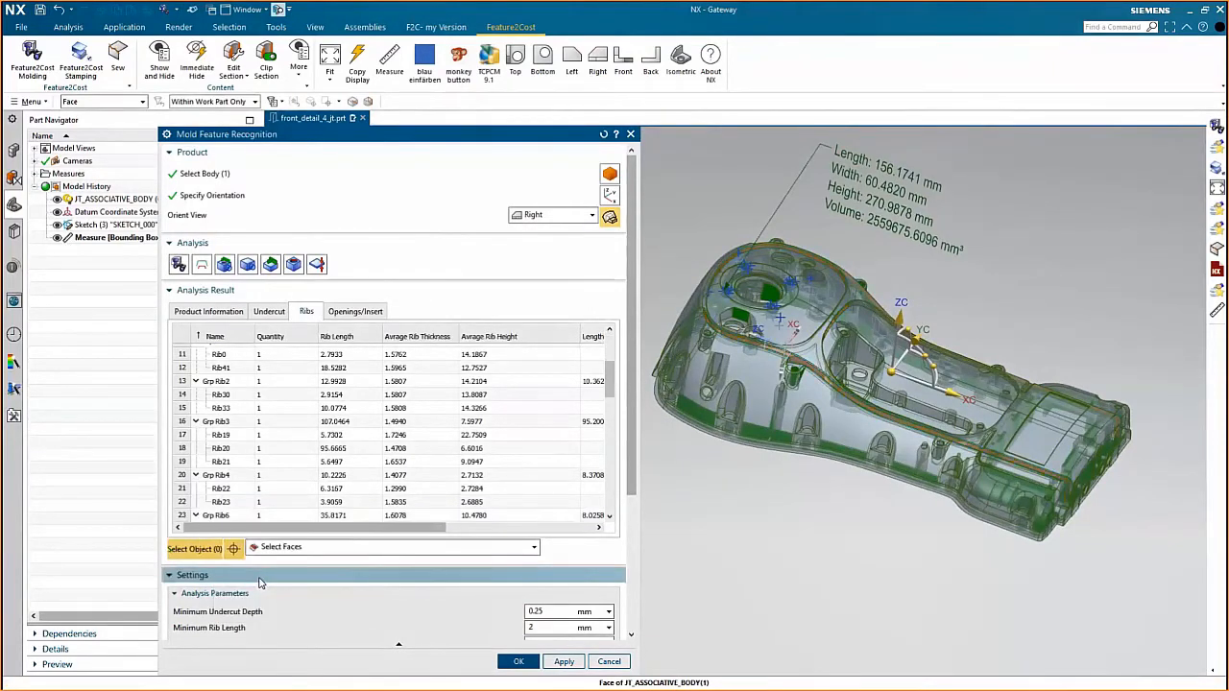
Zoom to Rib20 of Grp Rib3 and examine its location in the housing
{"action": "left_click", "coordinate": [220, 449]}
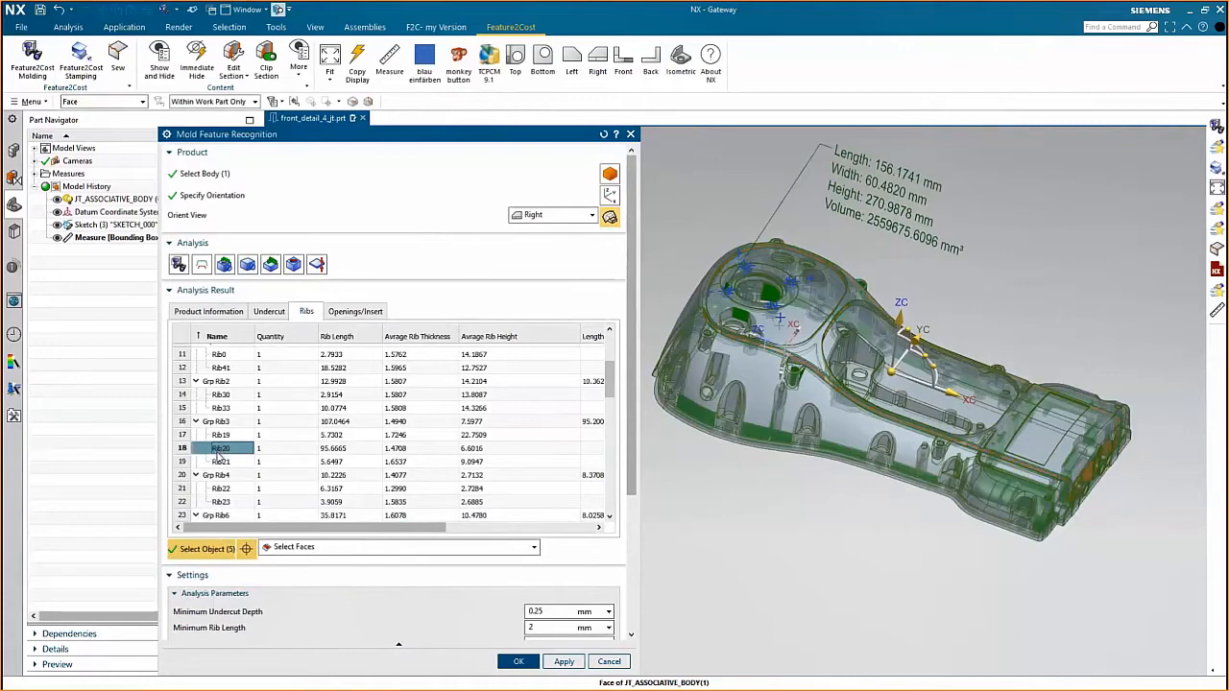
{"action": "right_click", "coordinate": [218, 455]}
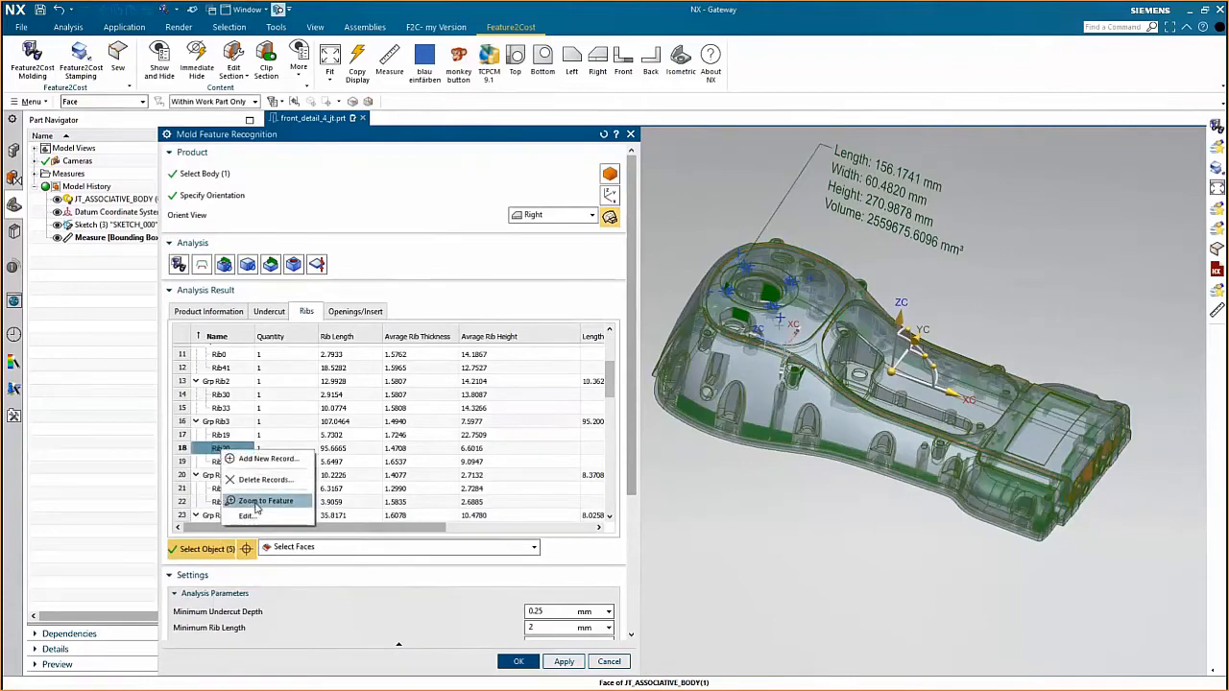
{"action": "left_click", "coordinate": [259, 501]}
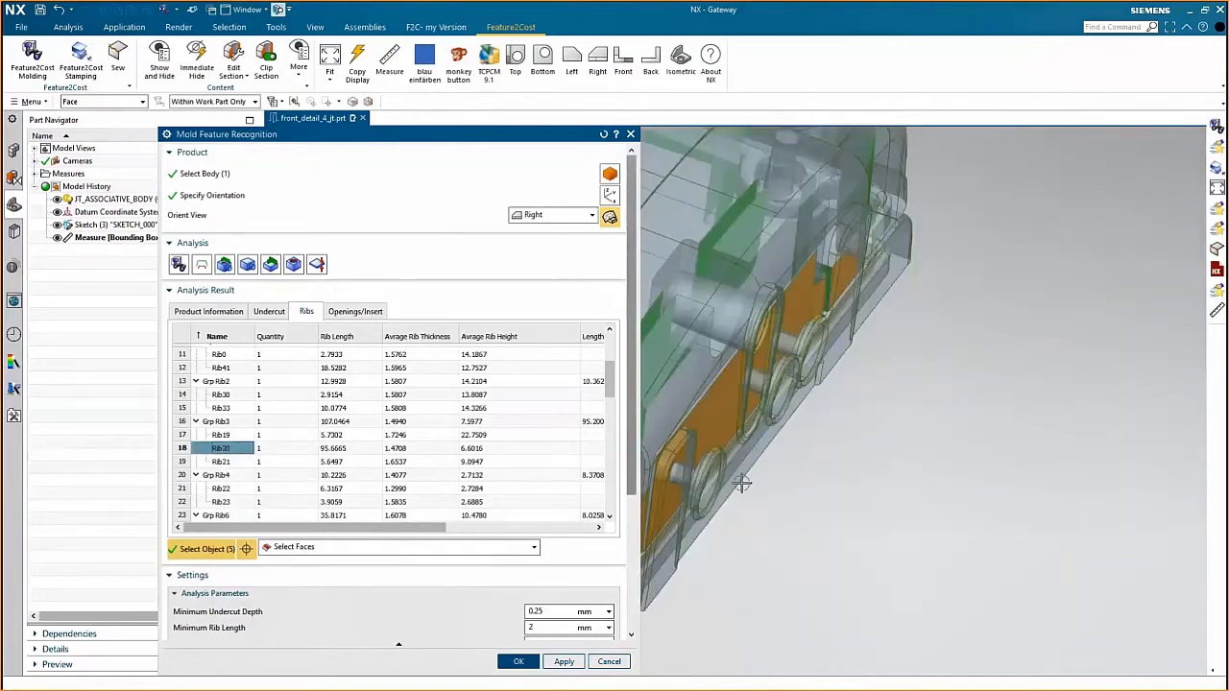
{"action": "scroll", "coordinate": [765, 485], "scroll_direction": "down", "scroll_amount": 6}
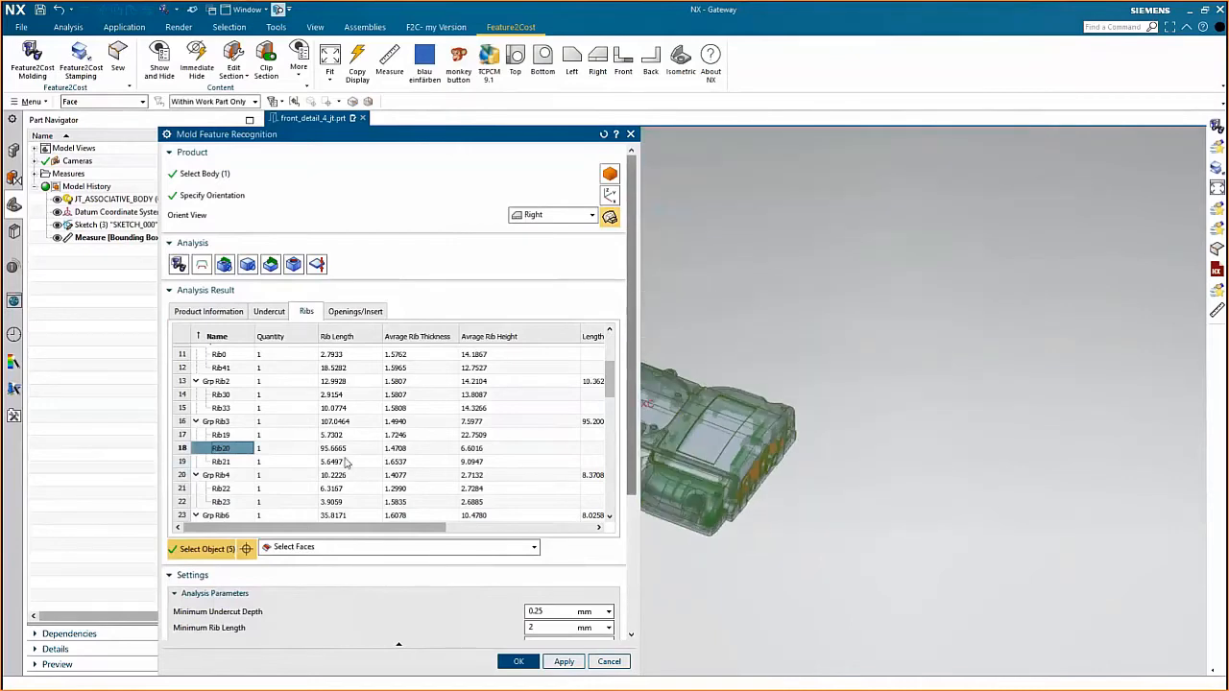
{"action": "scroll", "coordinate": [766, 509], "scroll_direction": "up", "scroll_amount": 2}
{"action": "left_click_drag", "start_coordinate": [766, 507], "coordinate": [1048, 509]}
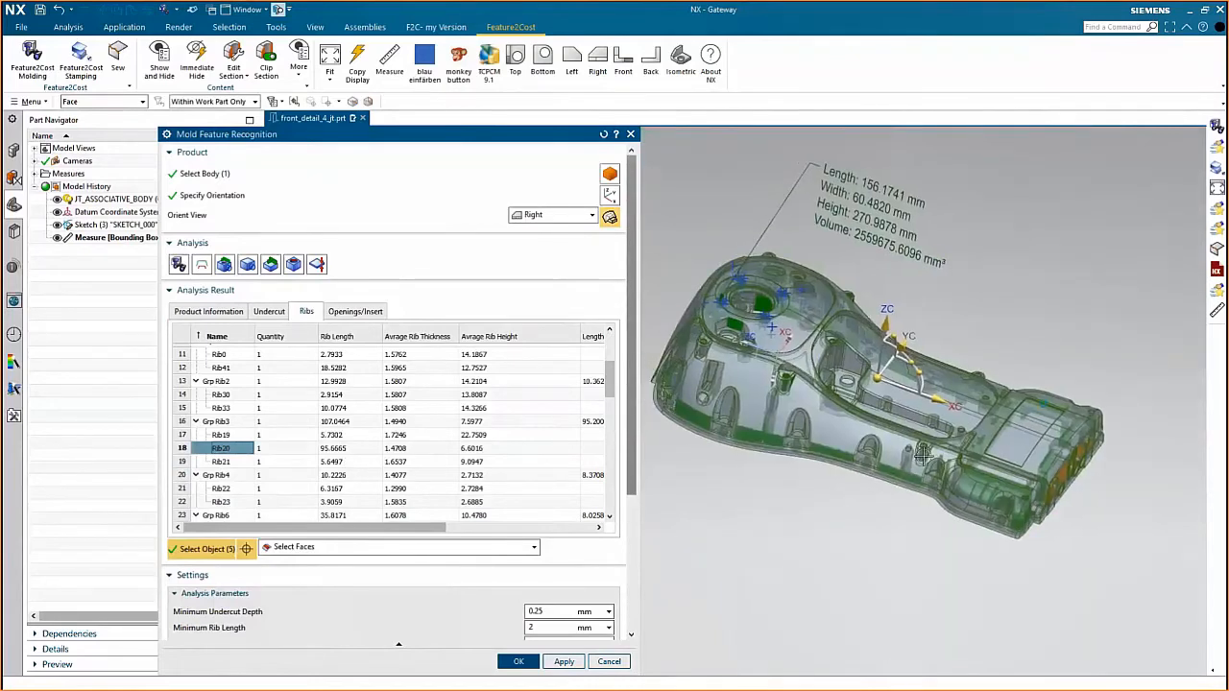
Examine the recognized openings and inserts, including the complexity and implementation of a hole in one of the rim's screw bosses
{"action": "left_click", "coordinate": [352, 314]}
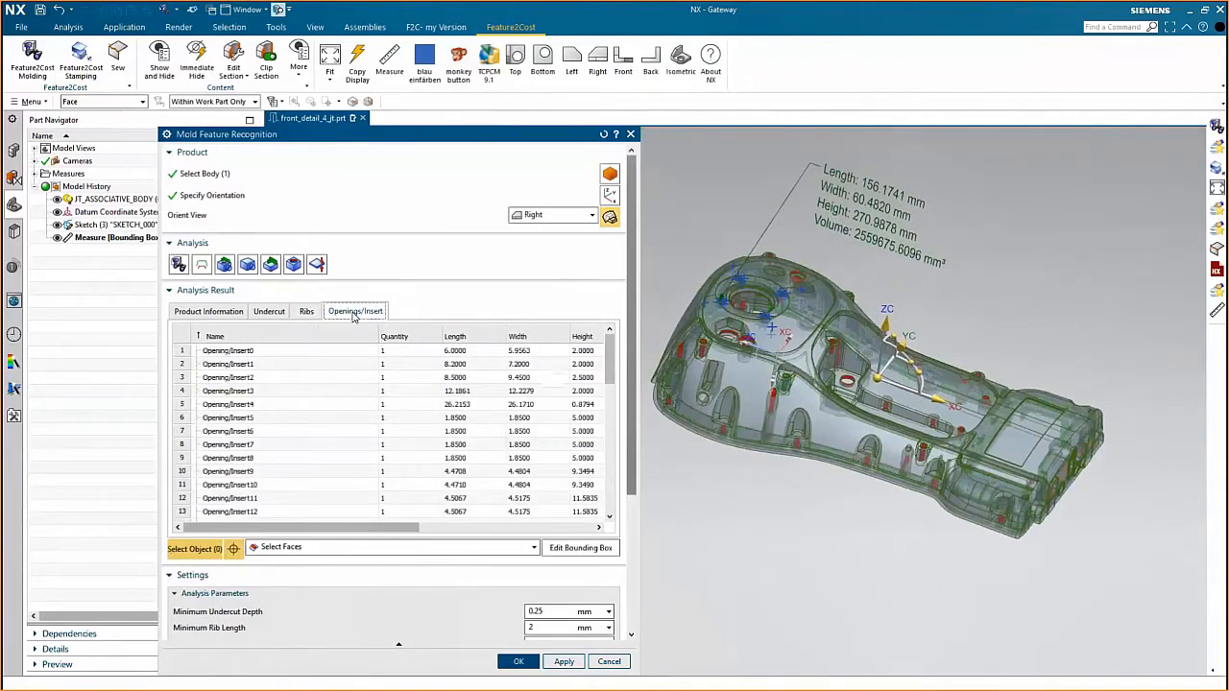
{"action": "left_click_drag", "start_coordinate": [744, 494], "coordinate": [818, 479]}
{"action": "scroll", "coordinate": [870, 260], "scroll_direction": "up", "scroll_amount": 2}
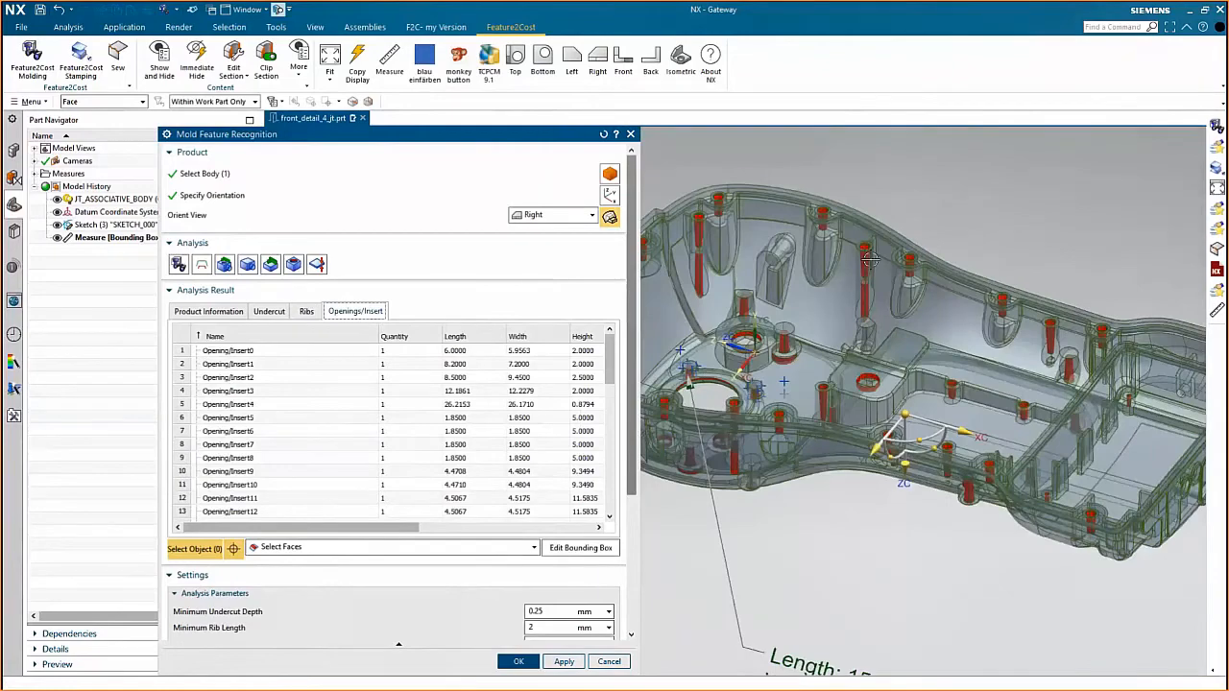
{"action": "scroll", "coordinate": [870, 260], "scroll_direction": "up", "scroll_amount": 3}
{"action": "left_click_drag", "start_coordinate": [871, 261], "coordinate": [896, 428]}
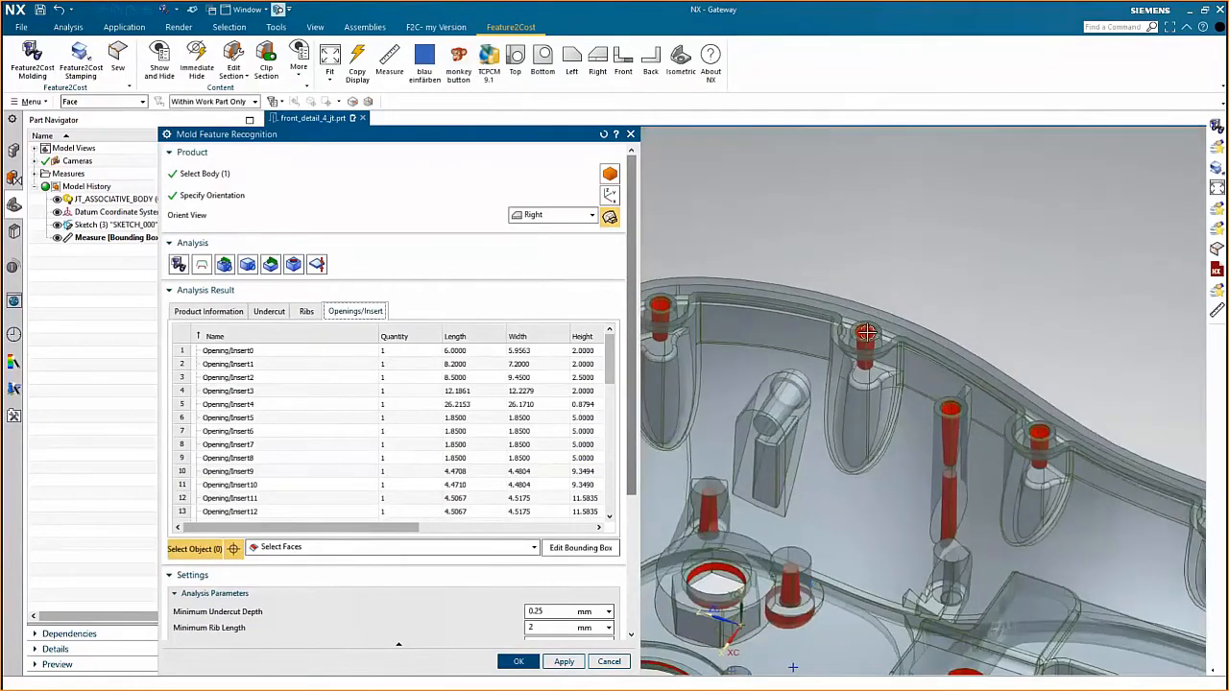
{"action": "left_click", "coordinate": [866, 332]}
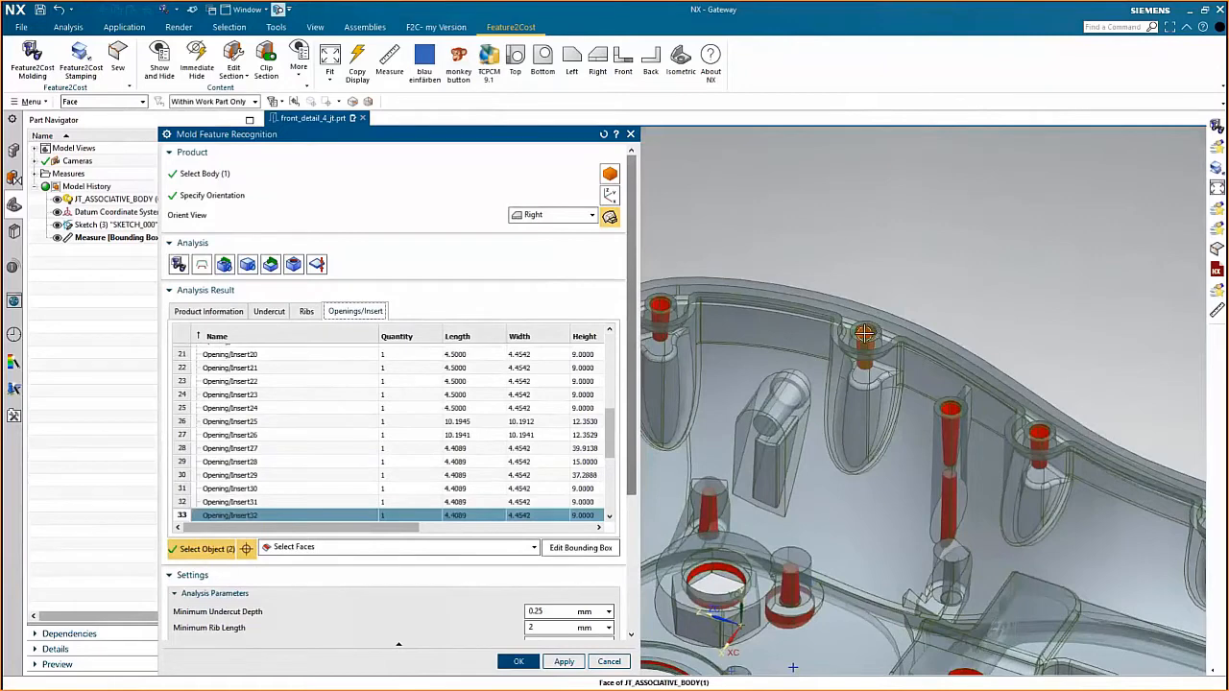
{"action": "left_click_drag", "start_coordinate": [352, 527], "coordinate": [530, 539]}
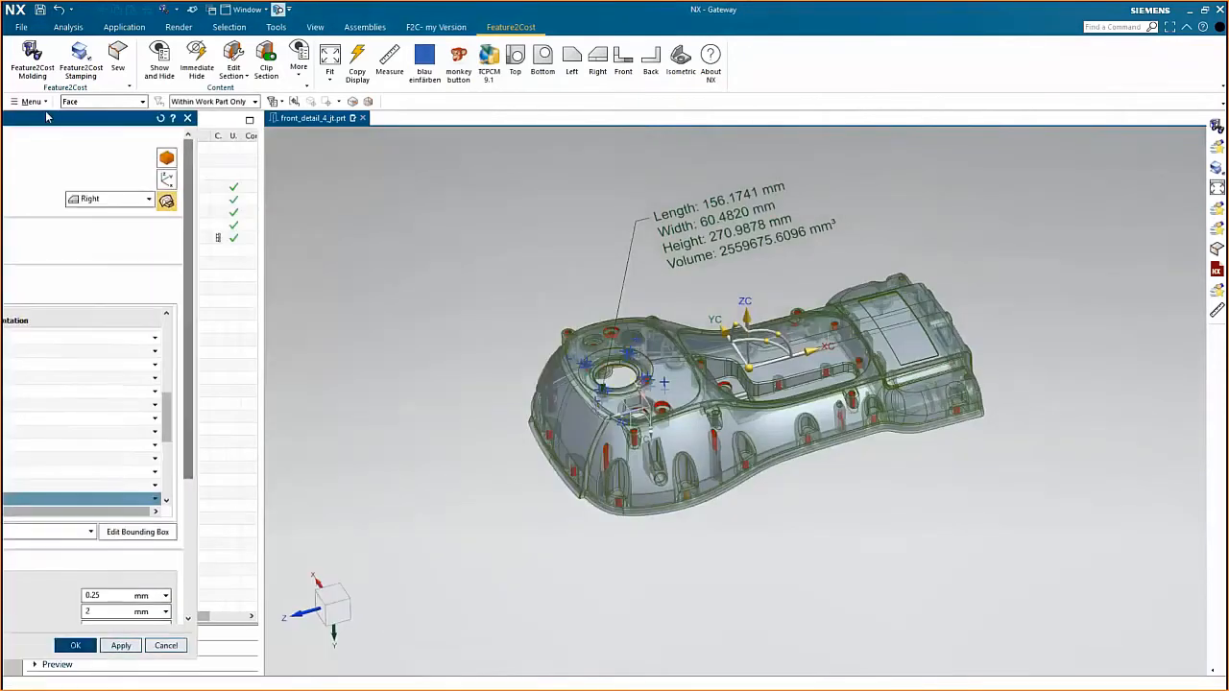
Fit the housing in the graphics window and copy its display image to the clipboard
{"action": "scroll", "coordinate": [619, 380], "scroll_direction": "up", "scroll_amount": 1}
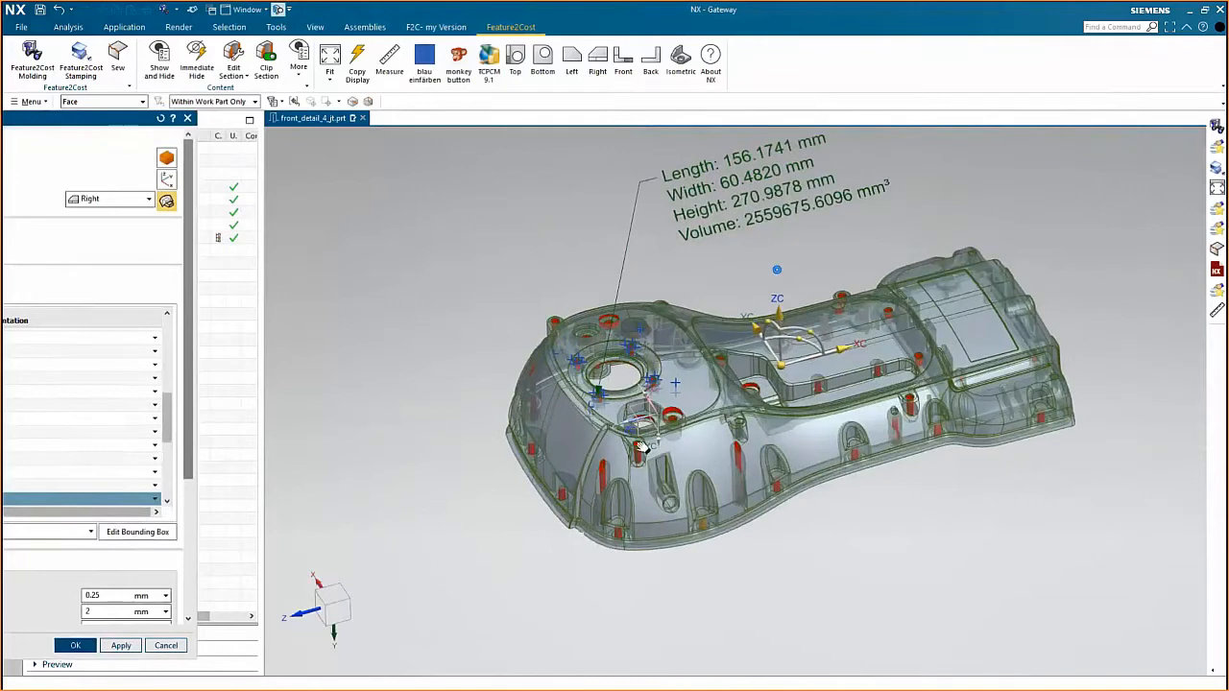
{"action": "left_click_drag", "start_coordinate": [640, 447], "coordinate": [573, 504]}
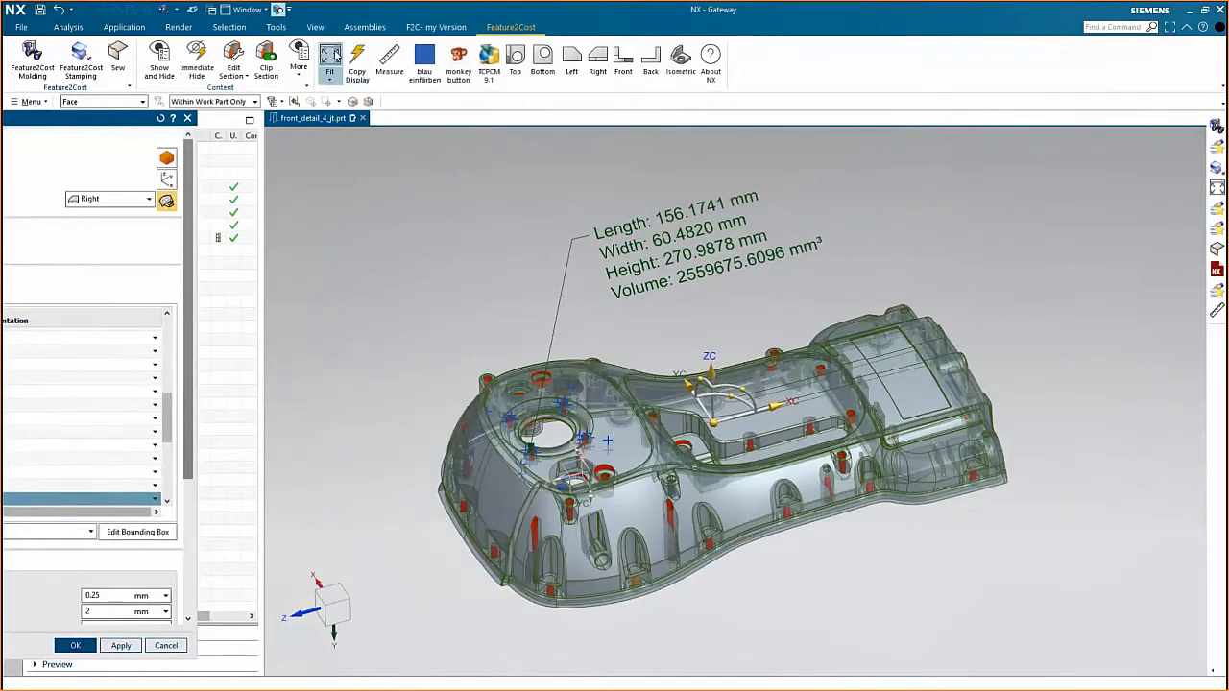
{"action": "left_click", "coordinate": [332, 58]}
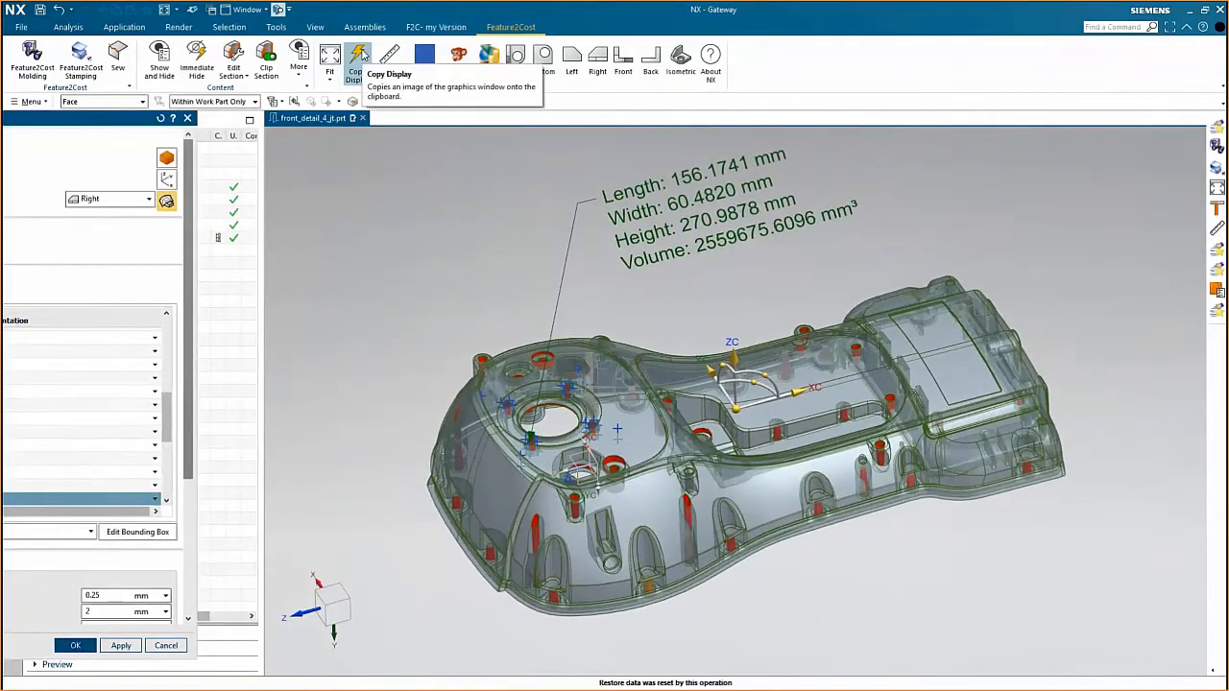
{"action": "left_click", "coordinate": [361, 58]}
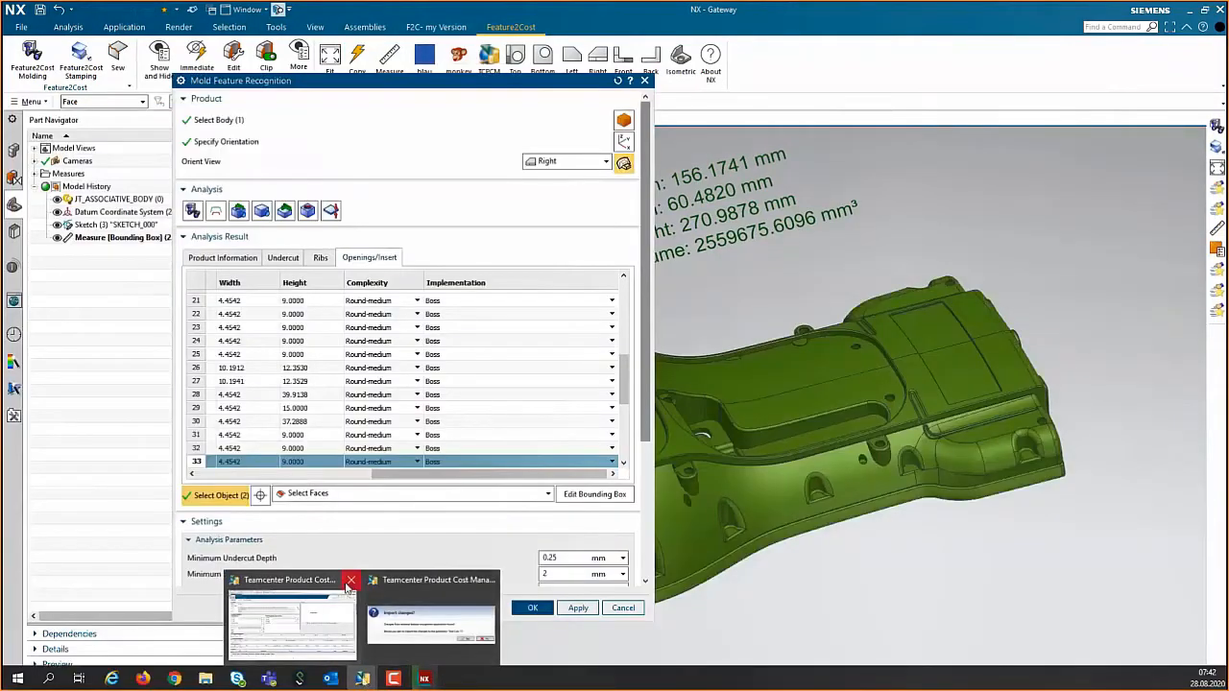
Switch to Teamcenter Product Cost Management, import the feature recognition changes into the Tool Calc 1 geometry and review the imported features
{"action": "mouse_move", "coordinate": [413, 587]}
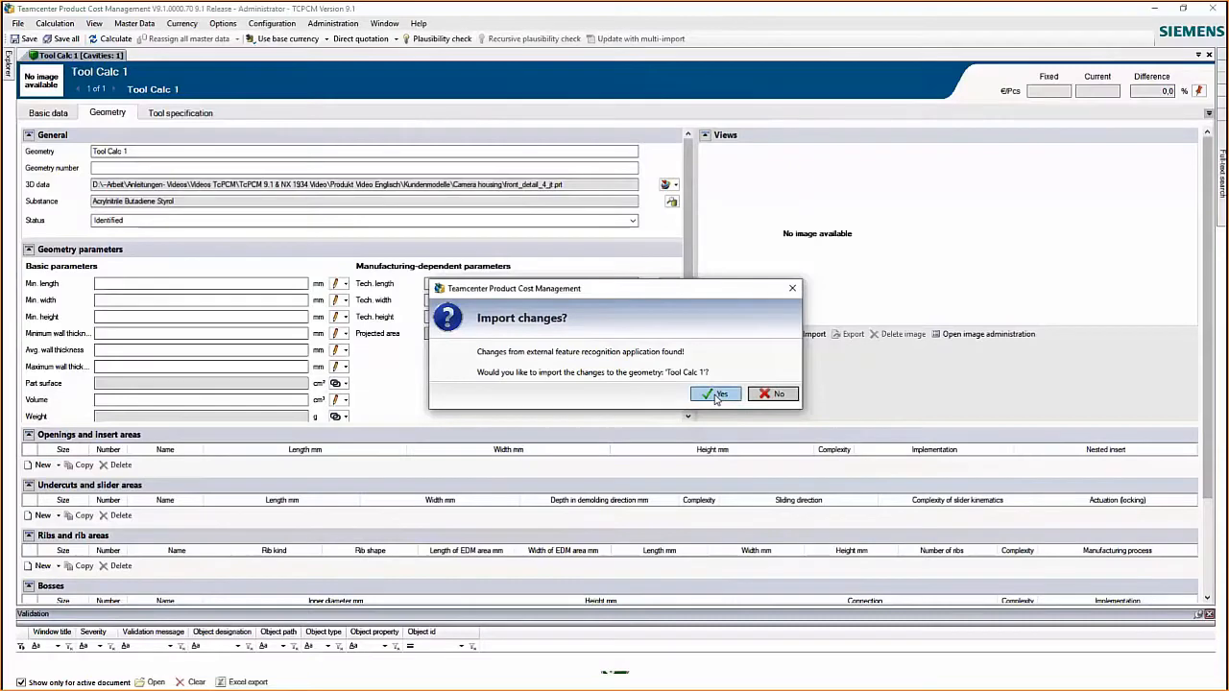
{"action": "left_click", "coordinate": [716, 394]}
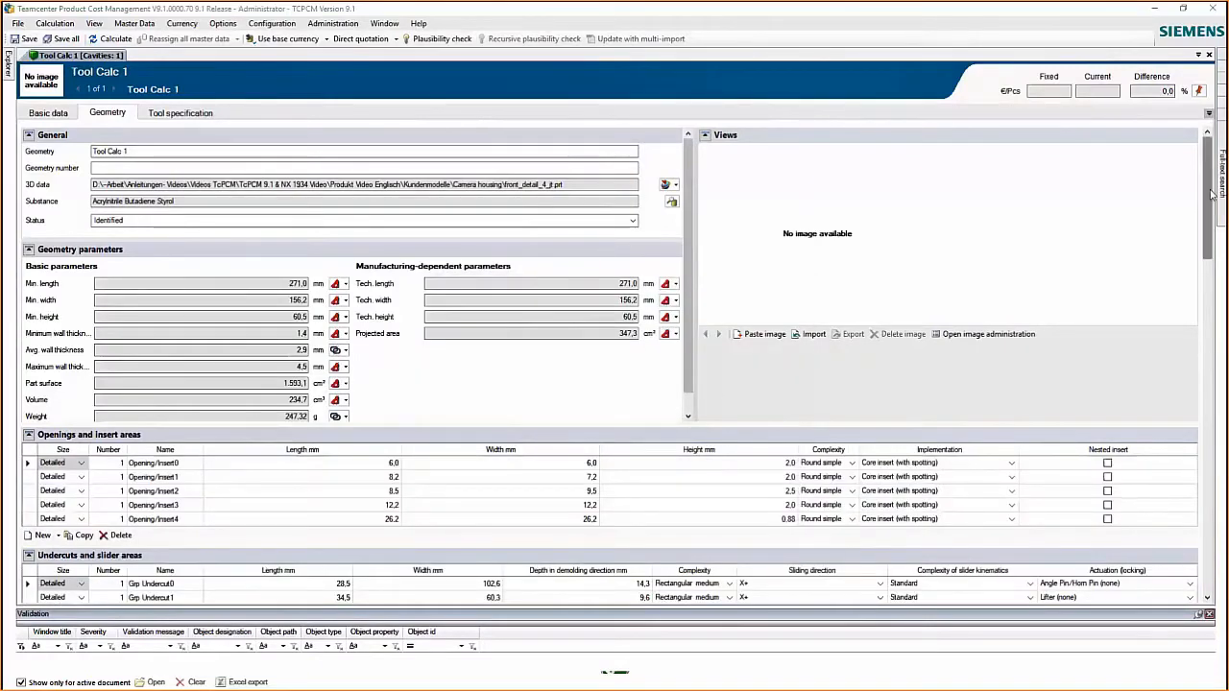
{"action": "left_click_drag", "start_coordinate": [1212, 194], "coordinate": [1215, 496]}
{"action": "scroll", "coordinate": [615, 365], "scroll_direction": "up", "scroll_amount": 1}
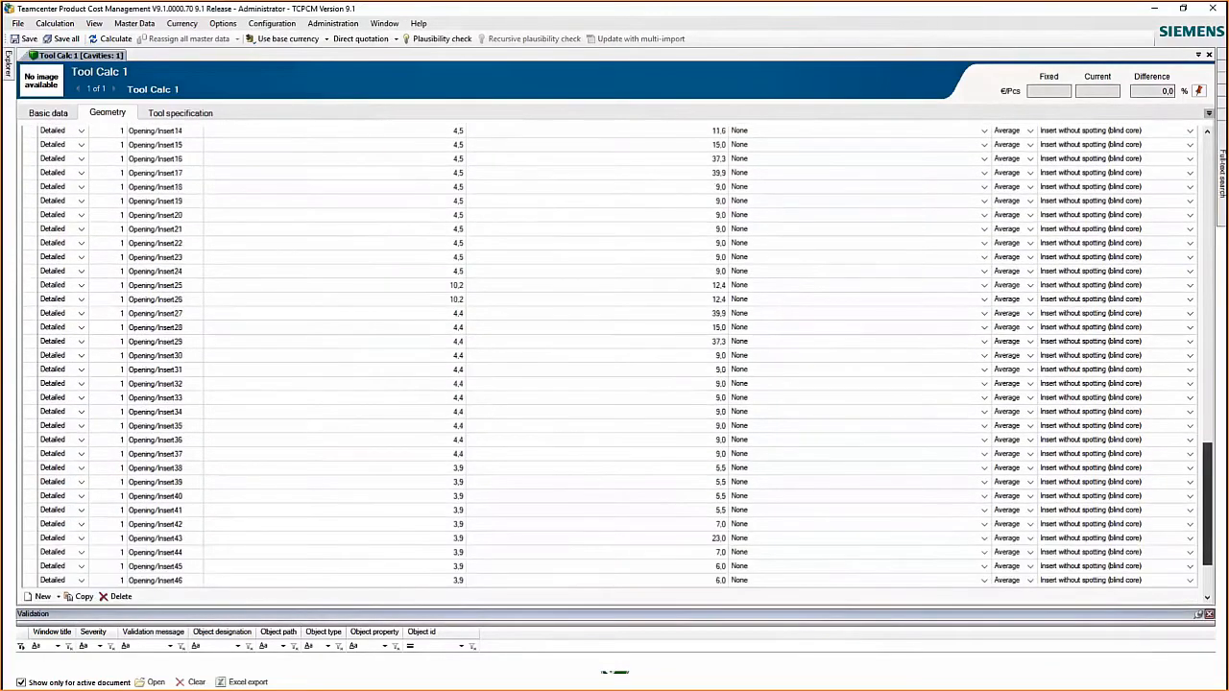
{"action": "scroll", "coordinate": [274, 440], "scroll_direction": "up", "scroll_amount": 20}
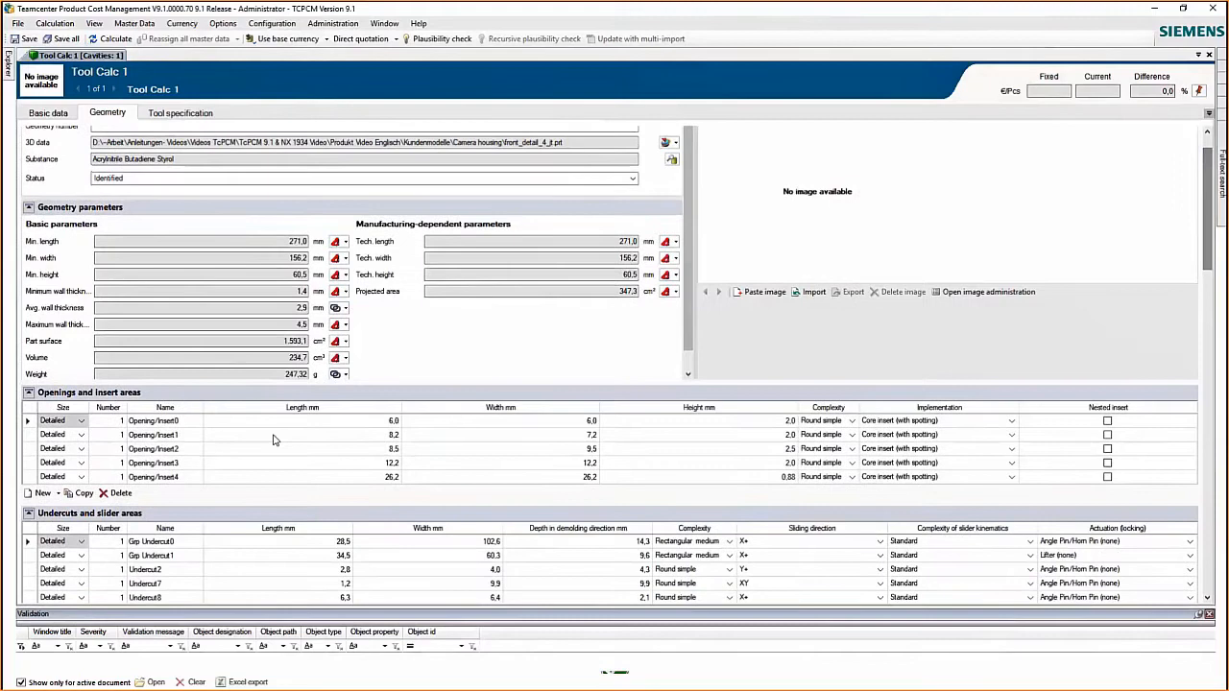
Add a test opening 10 mm long and 10 mm wide to the openings and insert areas, and delete it again
{"action": "left_click", "coordinate": [41, 493]}
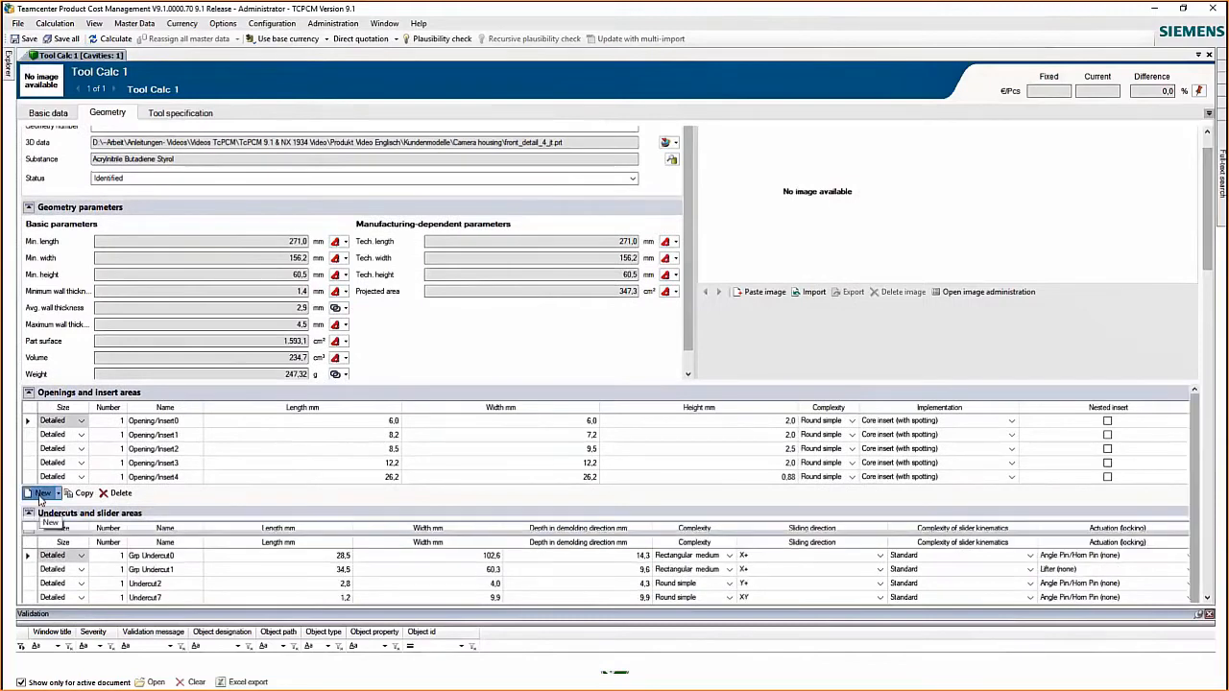
{"action": "left_click", "coordinate": [389, 493]}
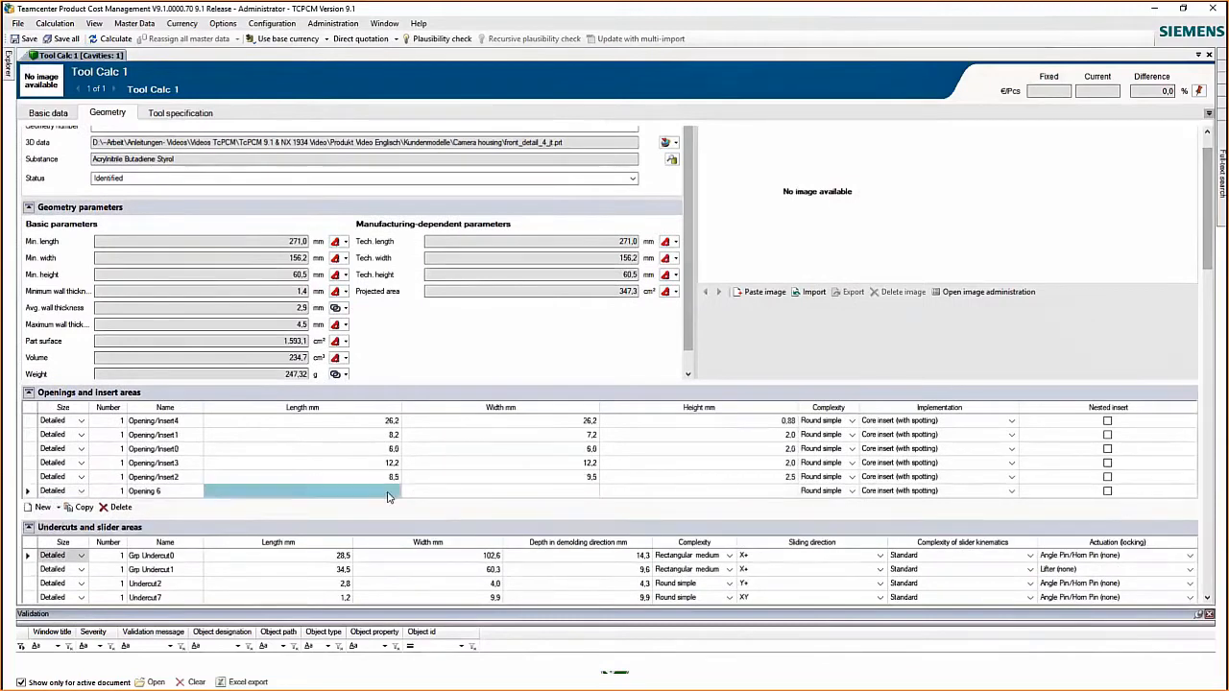
{"action": "type", "text": "1"}
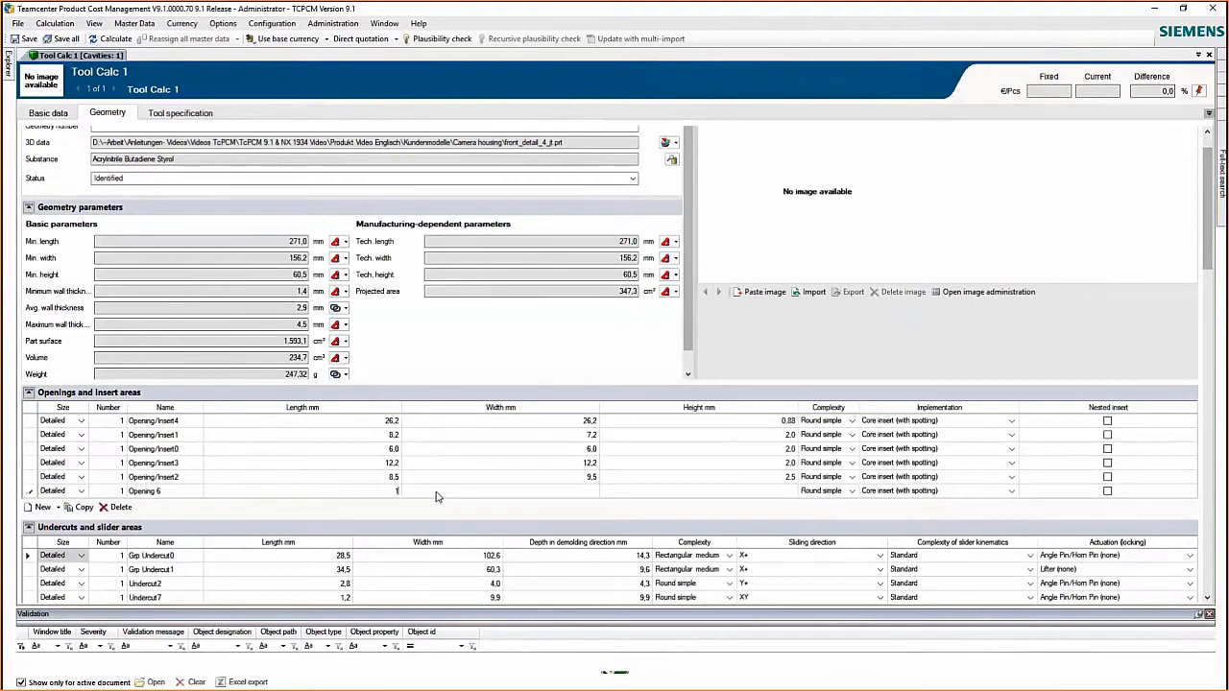
{"action": "type", "text": "0"}
{"action": "left_click", "coordinate": [505, 497]}
{"action": "left_click", "coordinate": [506, 496]}
{"action": "type", "text": "10"}
{"action": "left_click", "coordinate": [30, 494]}
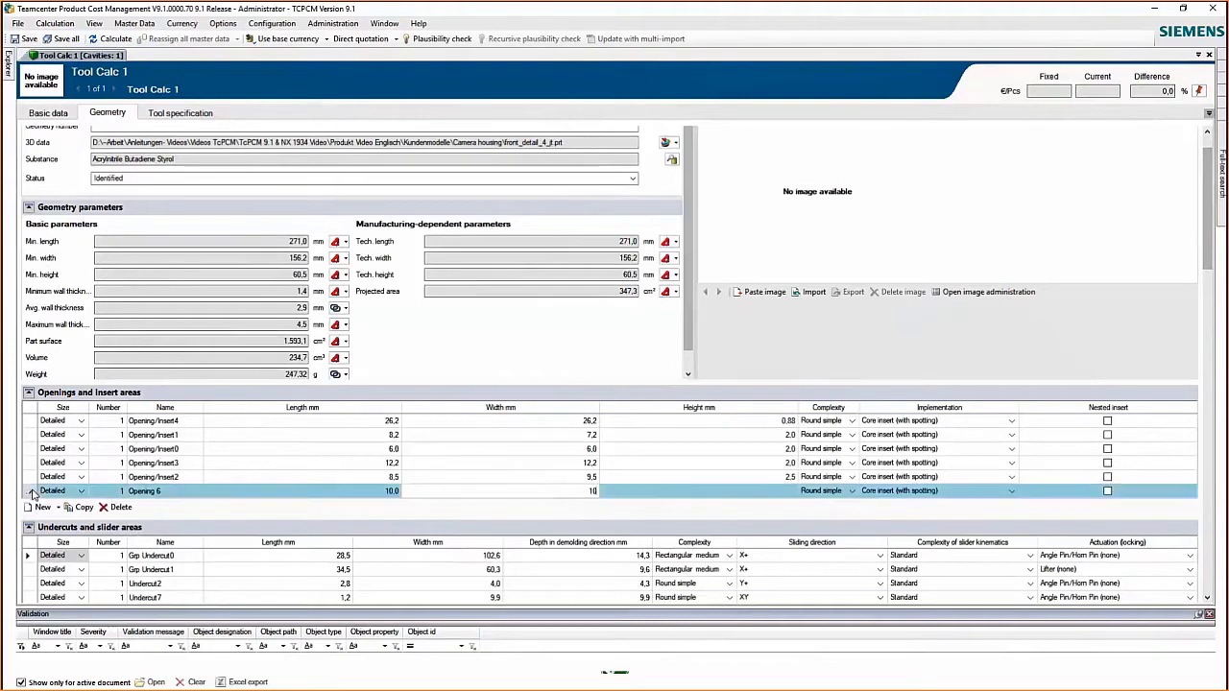
{"action": "left_click", "coordinate": [120, 508]}
Paste the copied housing image into the geometry's views
{"action": "left_click", "coordinate": [761, 292]}
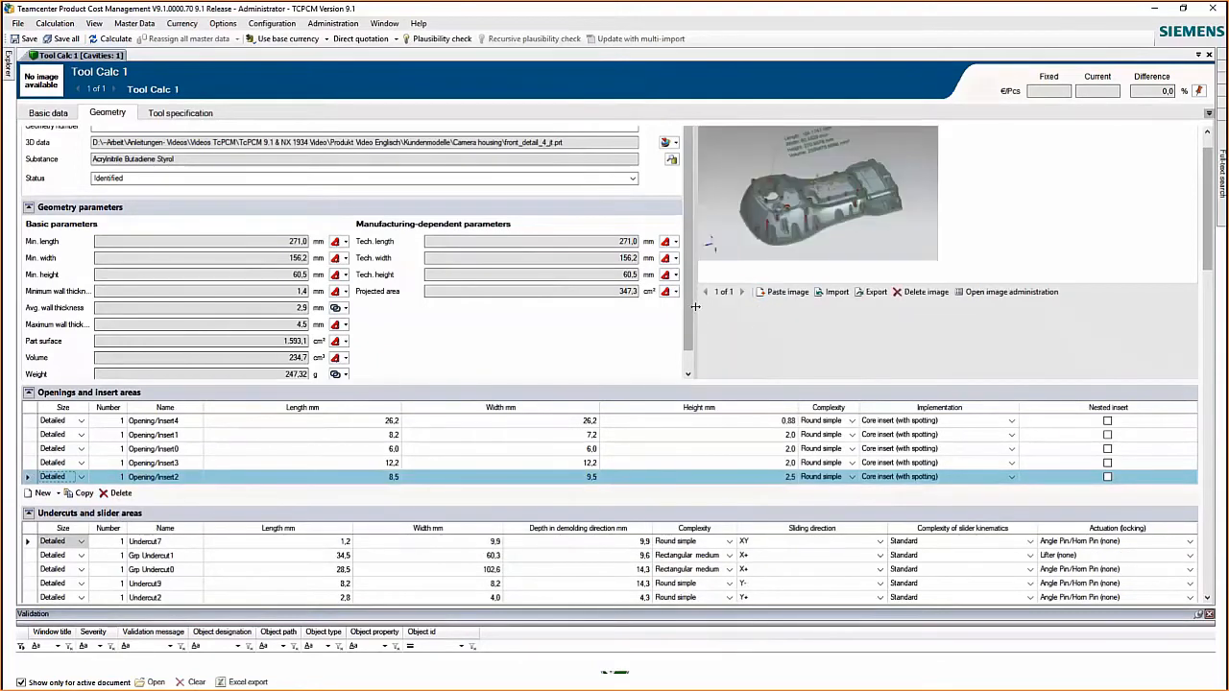
{"action": "scroll", "coordinate": [694, 325], "scroll_direction": "up", "scroll_amount": 1}
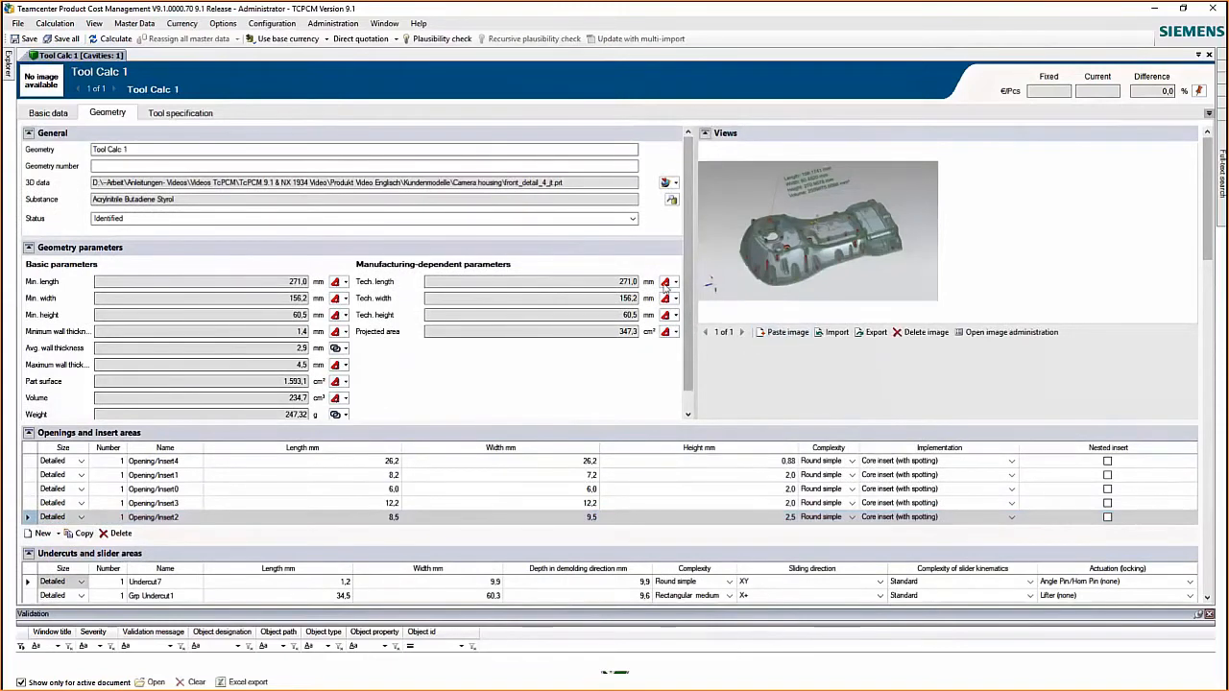
Change the geometry's substance to PA6
{"action": "left_click", "coordinate": [673, 199]}
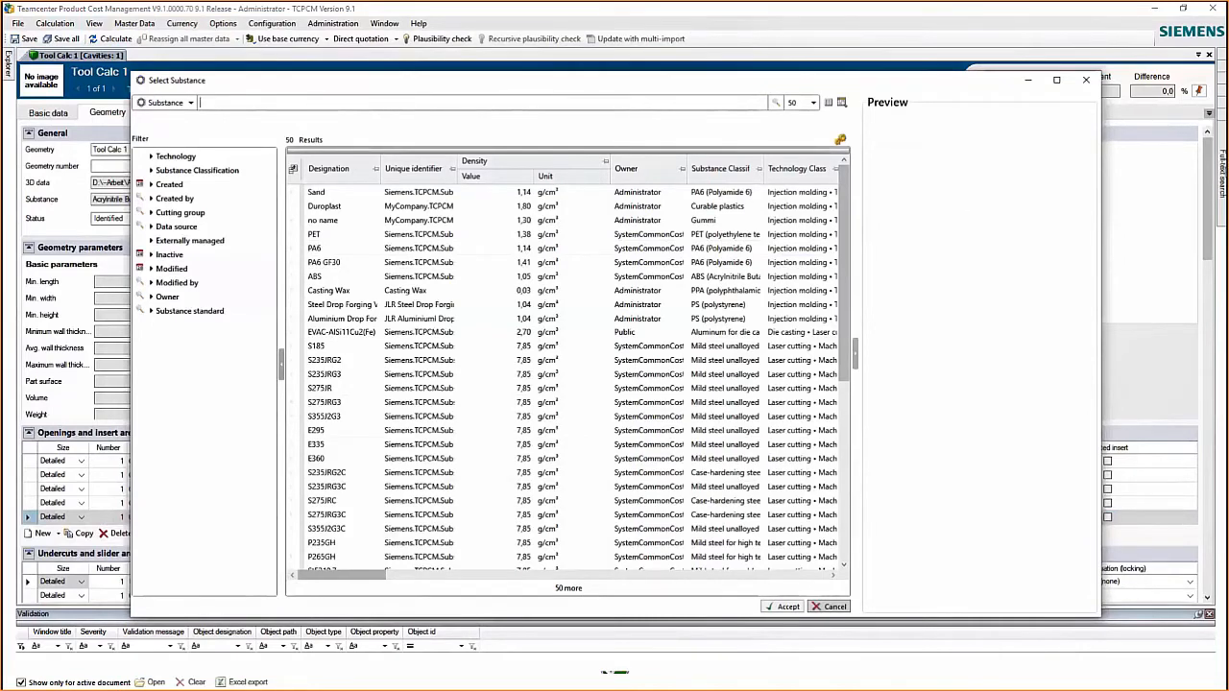
{"action": "left_click", "coordinate": [327, 251]}
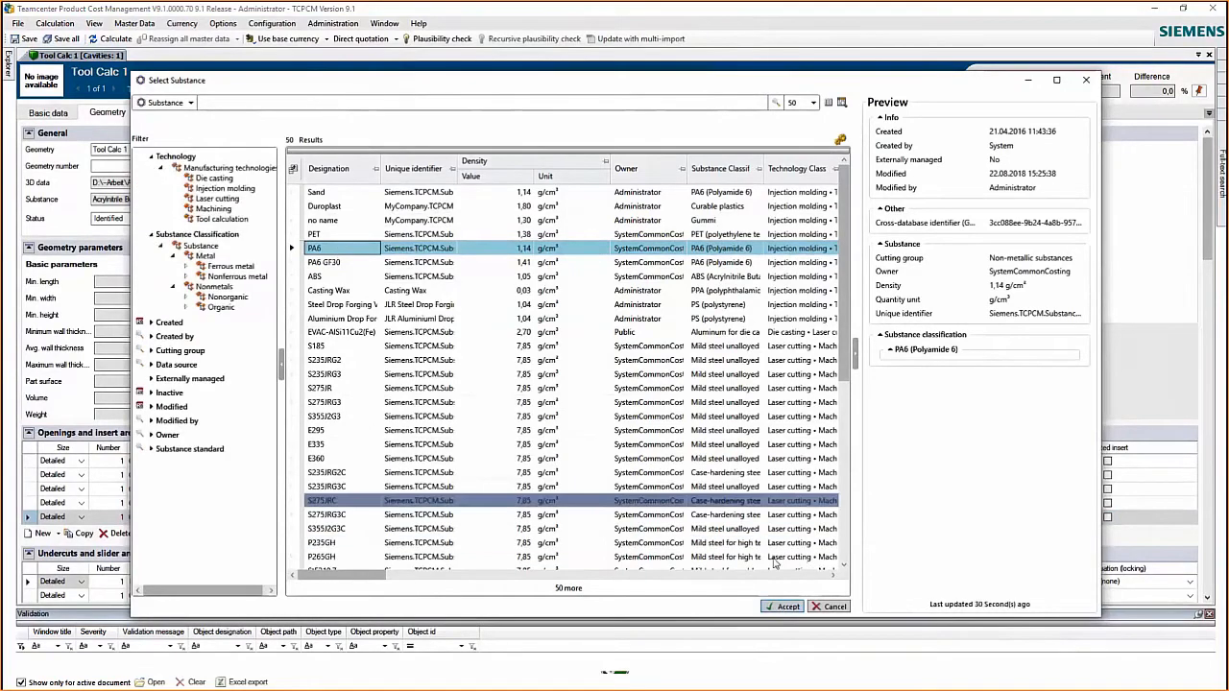
{"action": "left_click", "coordinate": [788, 607]}
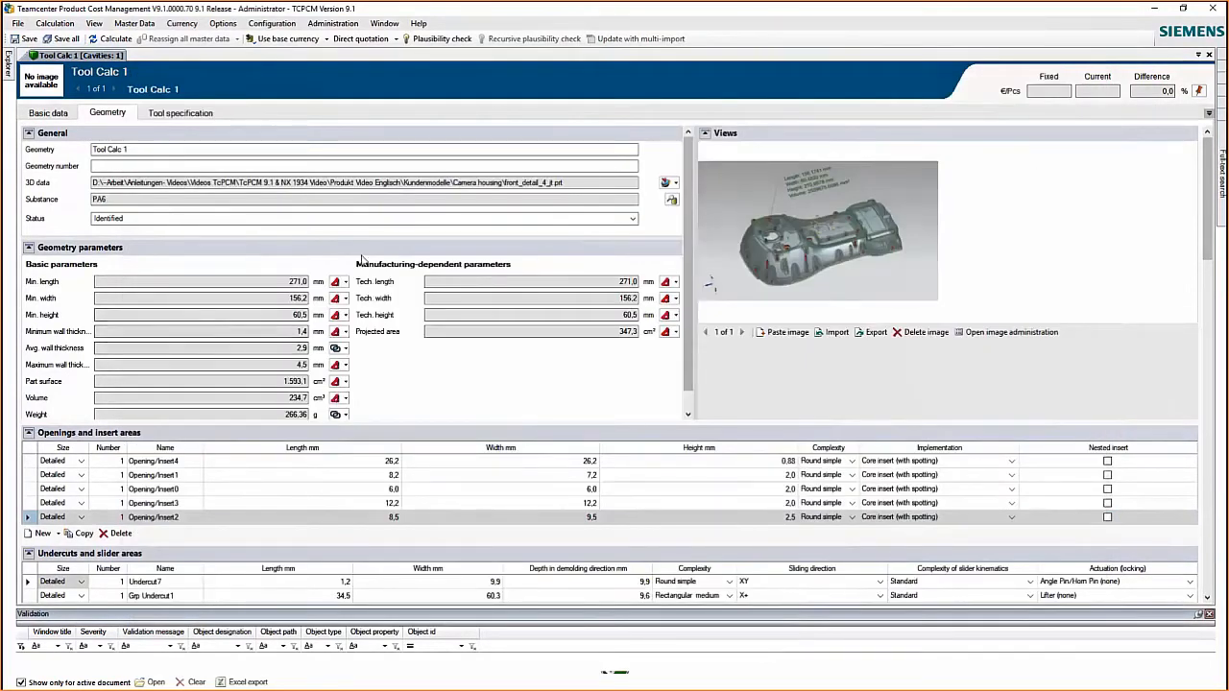
Keep Standard parting line and Areas with offsets in the part complexity settings, and set the free form surface value to Average
{"action": "left_click_drag", "start_coordinate": [1212, 188], "coordinate": [1225, 540]}
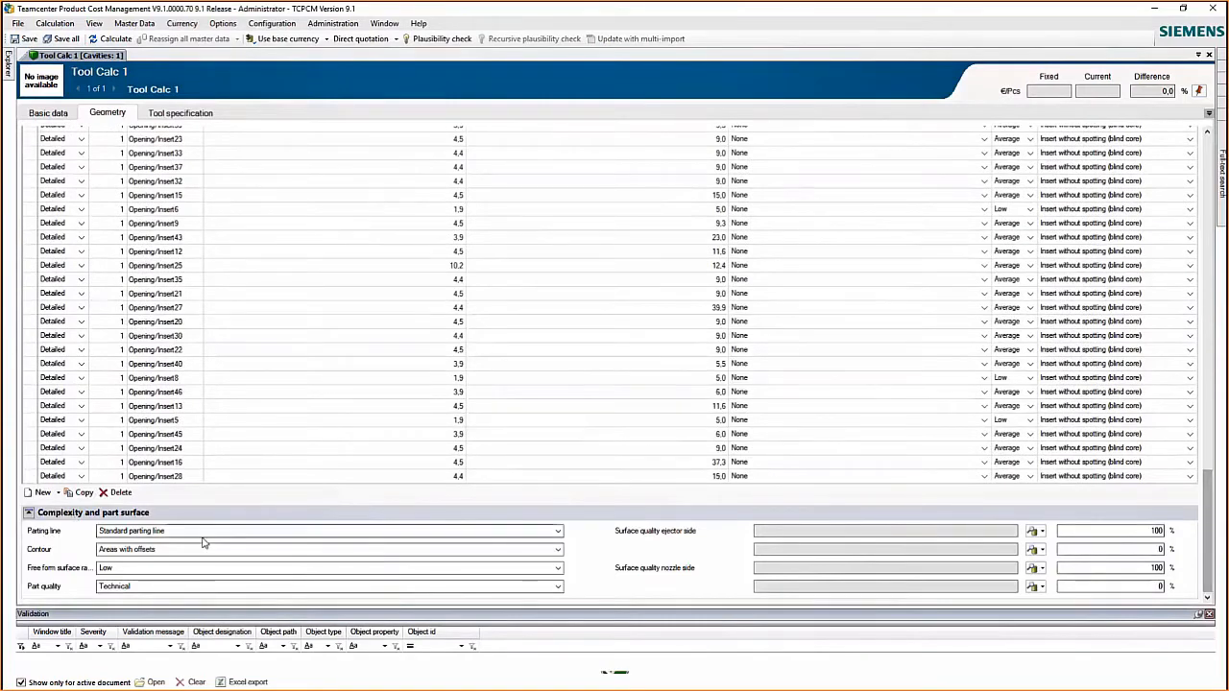
{"action": "left_click", "coordinate": [558, 531]}
{"action": "left_click", "coordinate": [100, 554]}
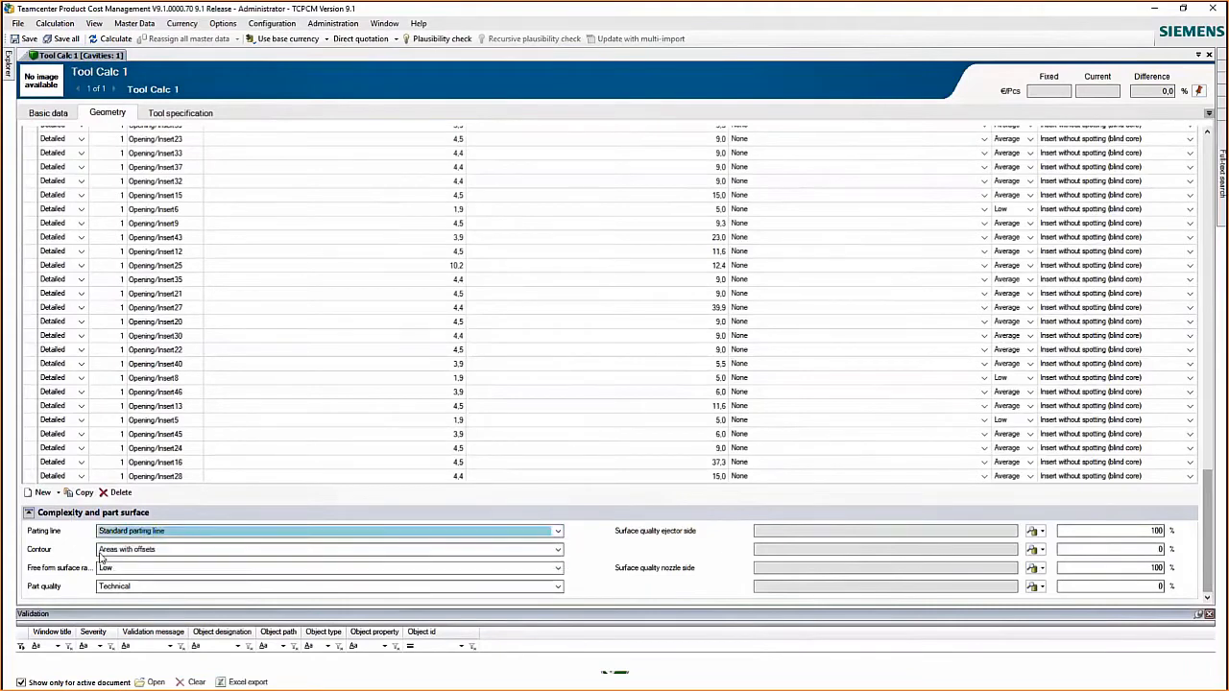
{"action": "left_click", "coordinate": [100, 555]}
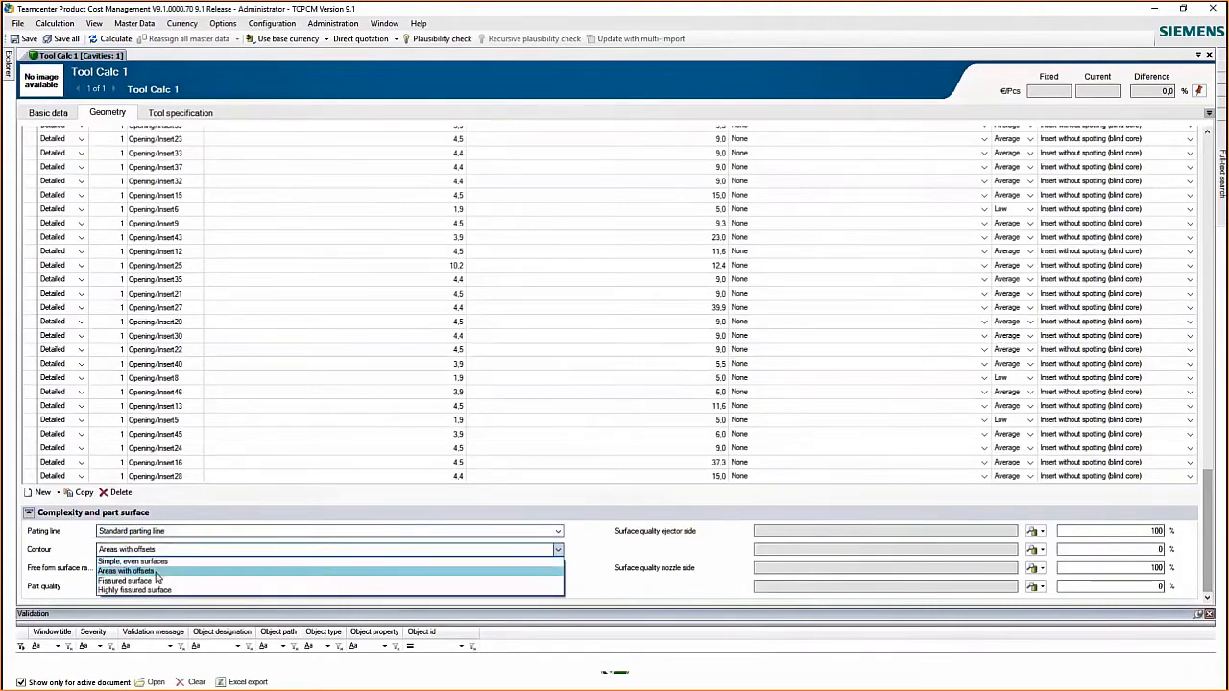
{"action": "left_click", "coordinate": [157, 573]}
{"action": "left_click", "coordinate": [157, 568]}
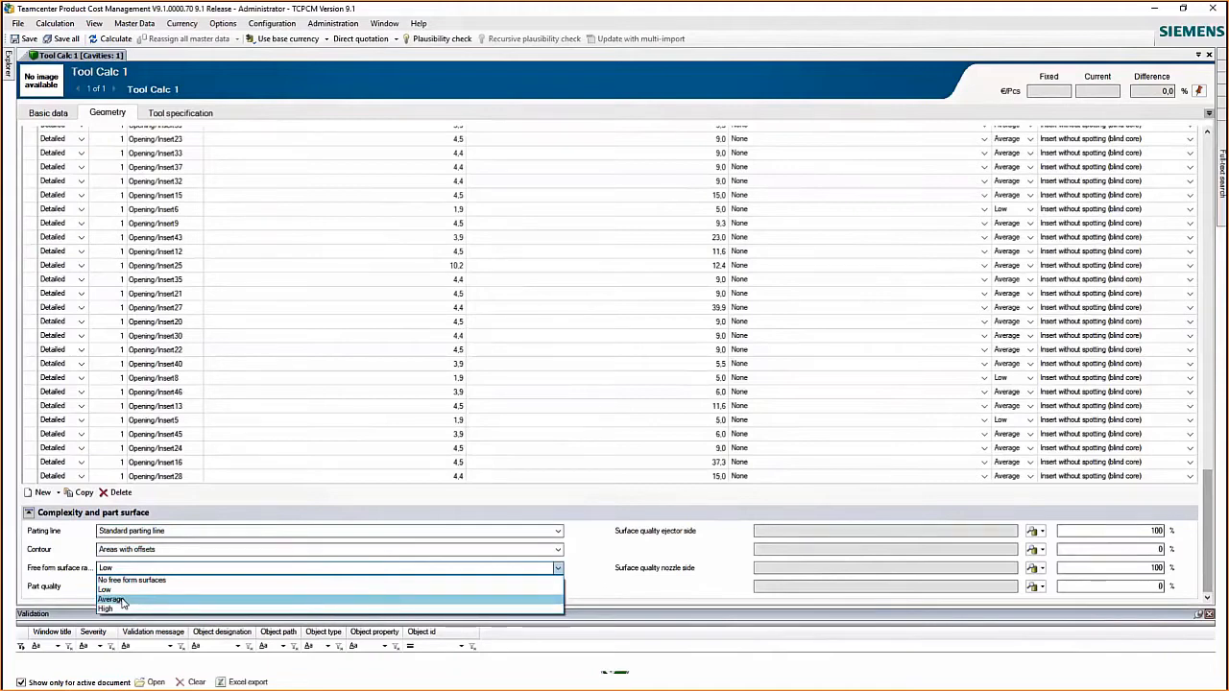
{"action": "left_click", "coordinate": [123, 602]}
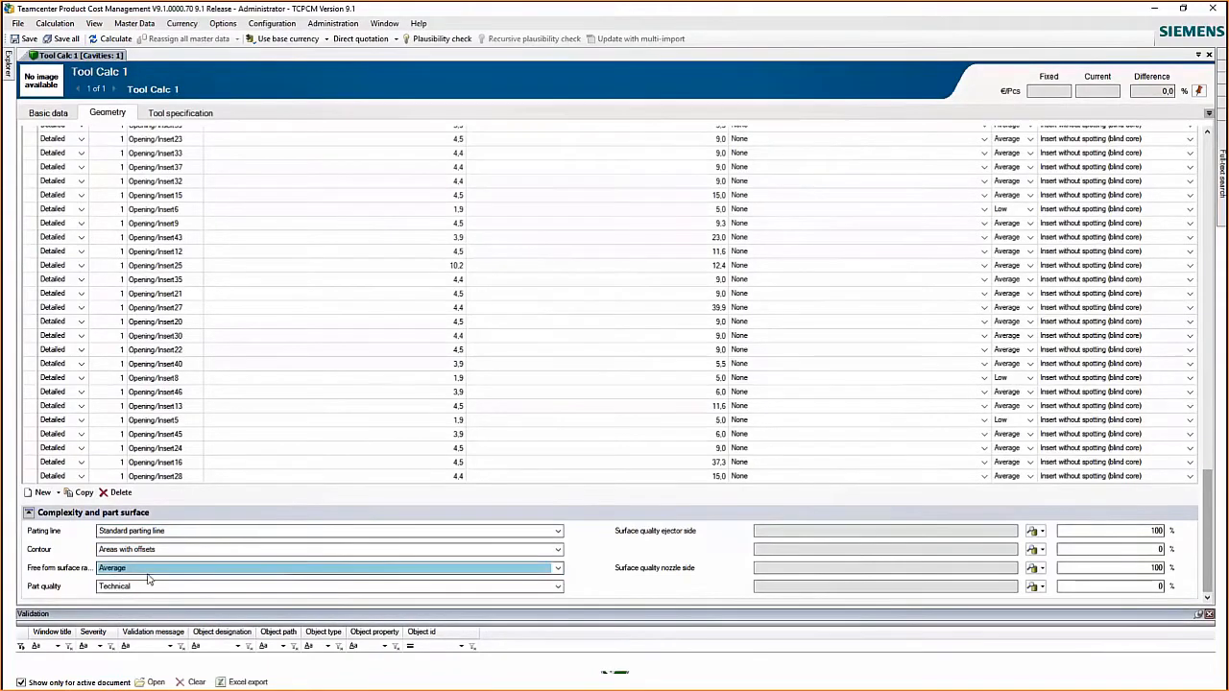
Set the surface quality to Stripped for the ejector side and EDM structure for the nozzle side
{"action": "left_click", "coordinate": [1032, 530]}
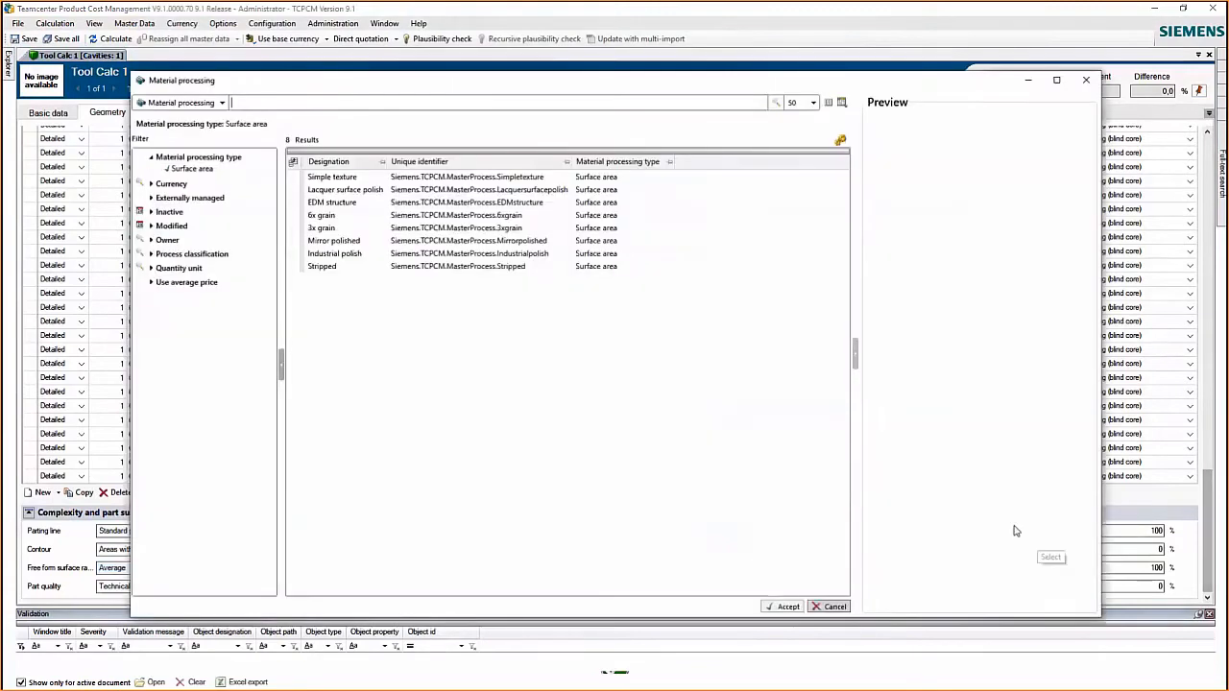
{"action": "left_click", "coordinate": [345, 269]}
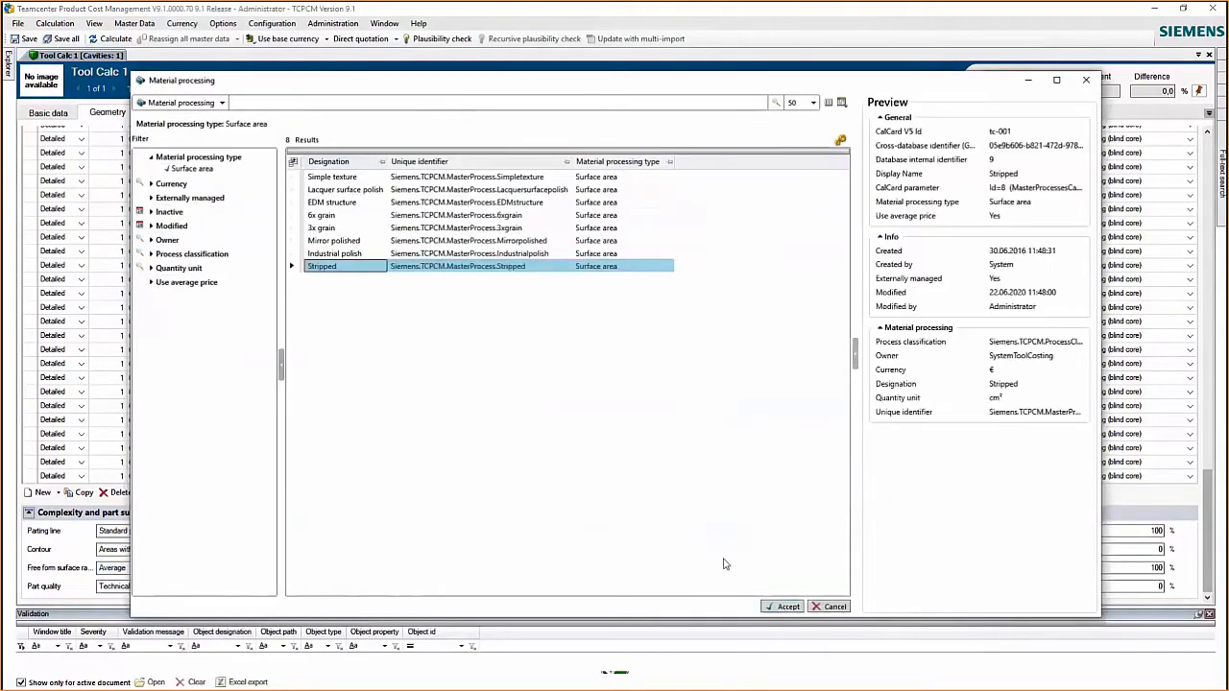
{"action": "left_click", "coordinate": [782, 606]}
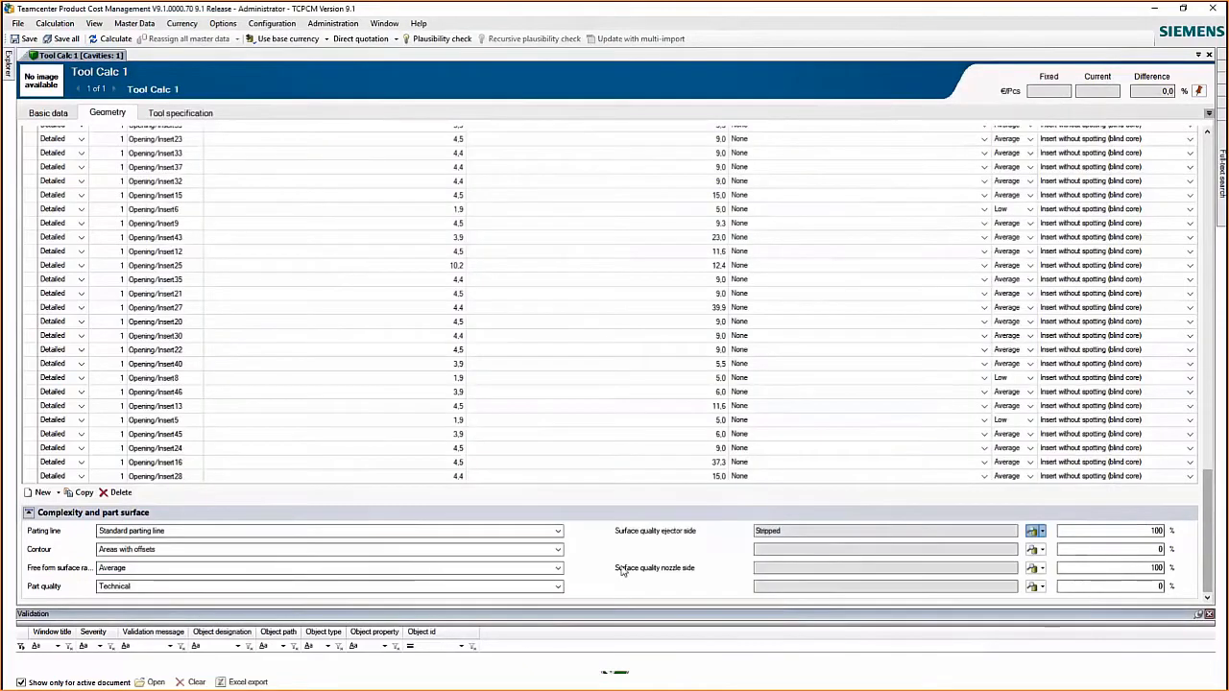
{"action": "left_click", "coordinate": [1032, 567]}
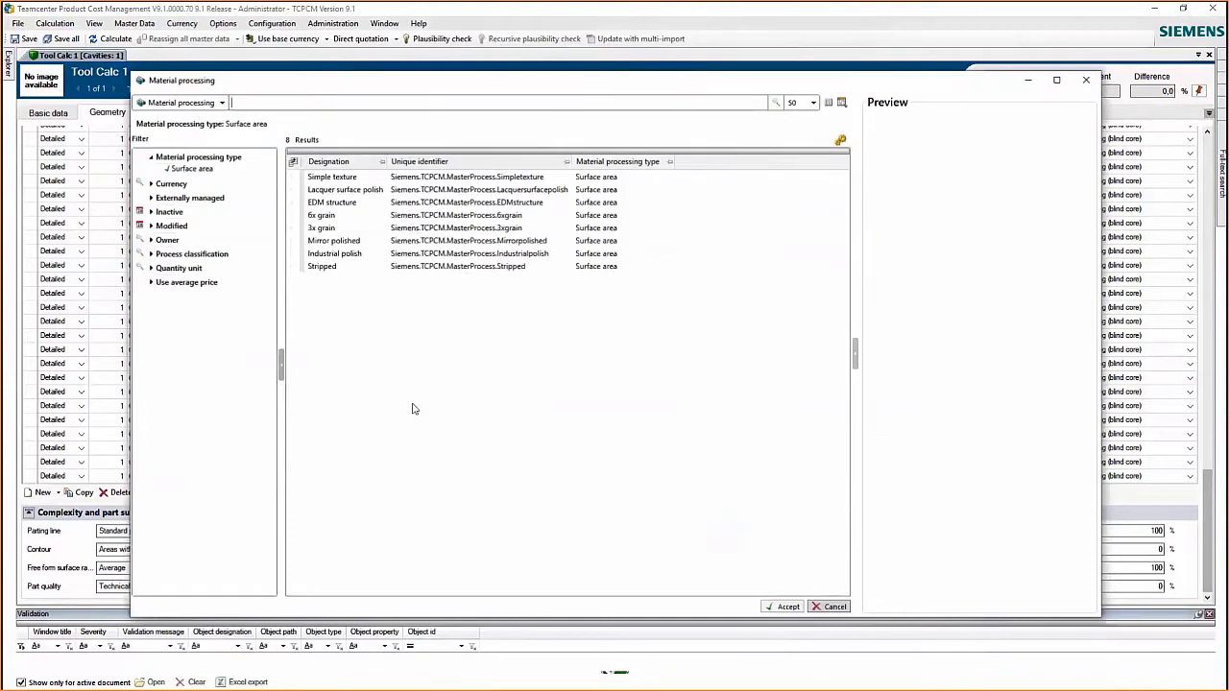
{"action": "left_click", "coordinate": [336, 204]}
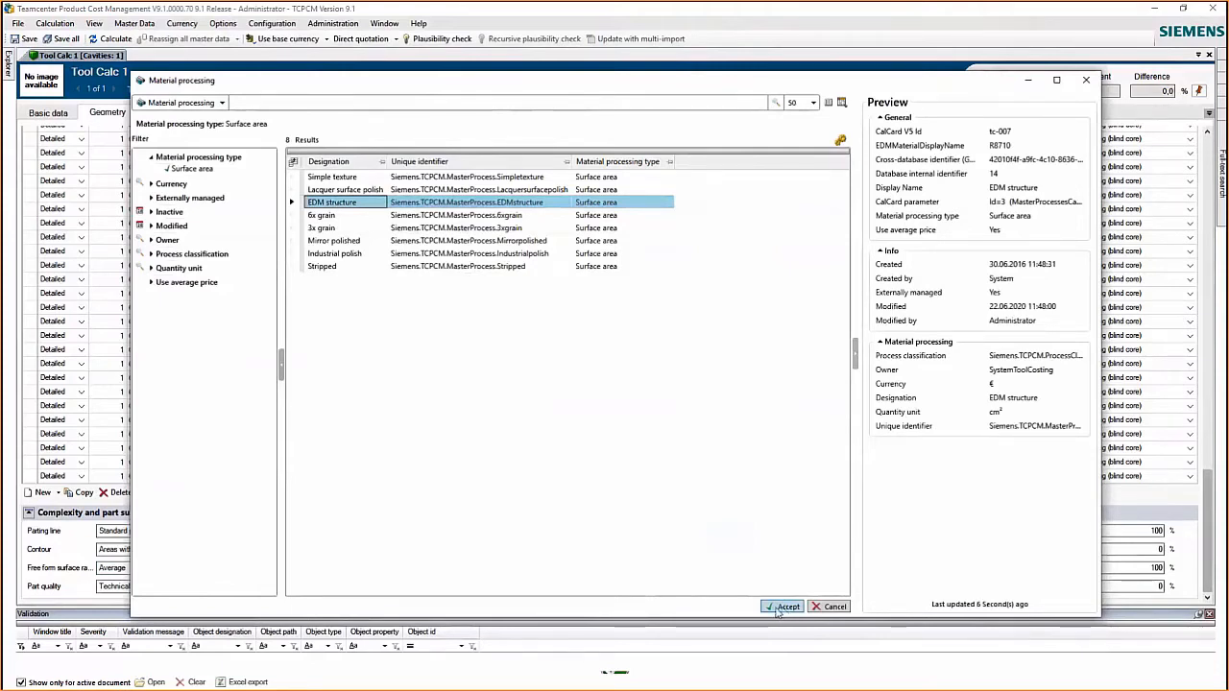
{"action": "left_click", "coordinate": [779, 611]}
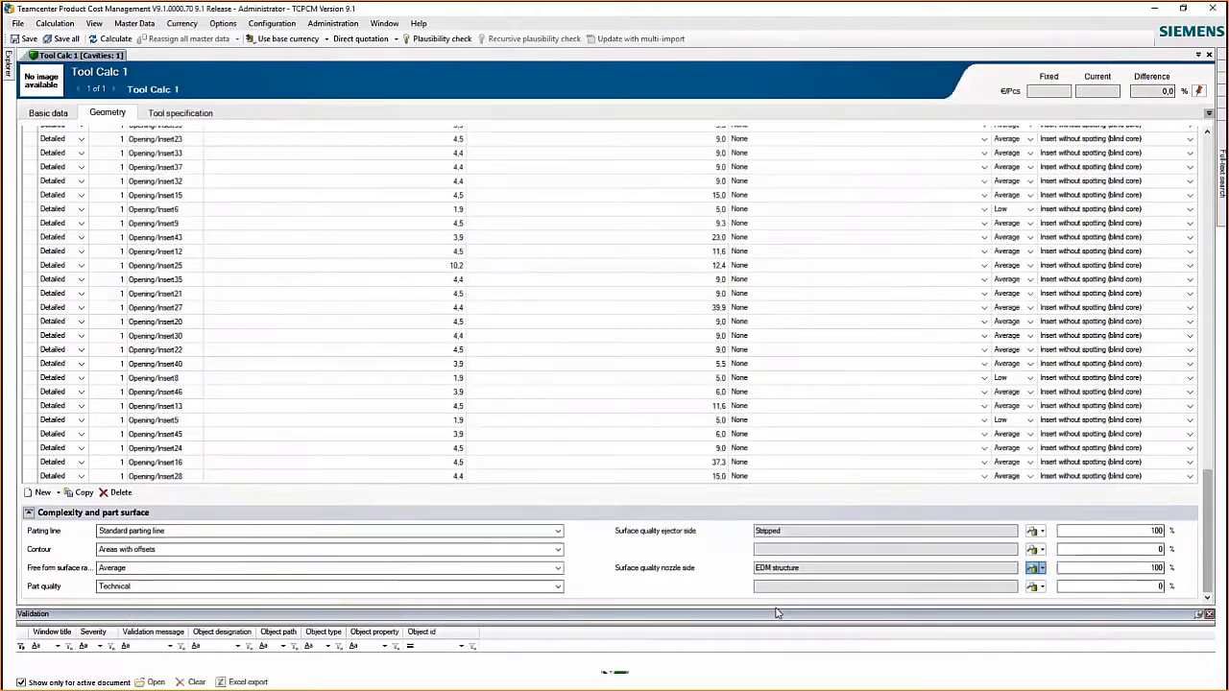
{"action": "left_click_drag", "start_coordinate": [1209, 582], "coordinate": [1221, 257]}
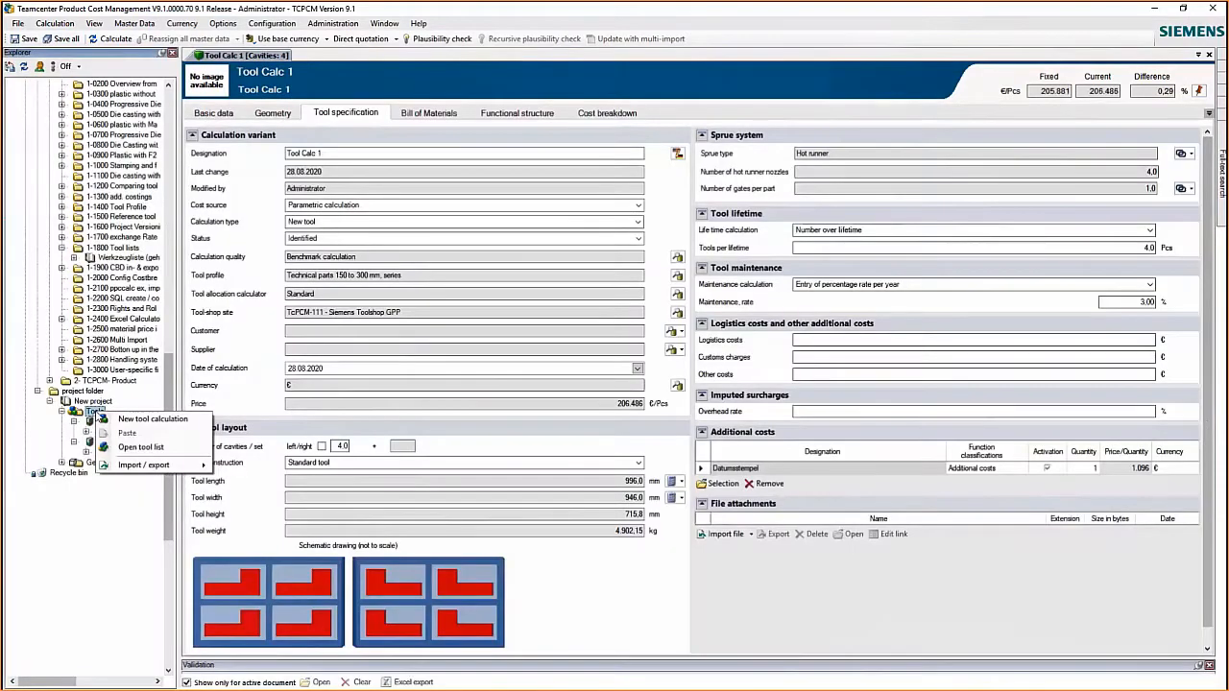
Create a Progressive dies tool named prog in the project's Tools folder, with a new parametric calculation
{"action": "left_click", "coordinate": [132, 423]}
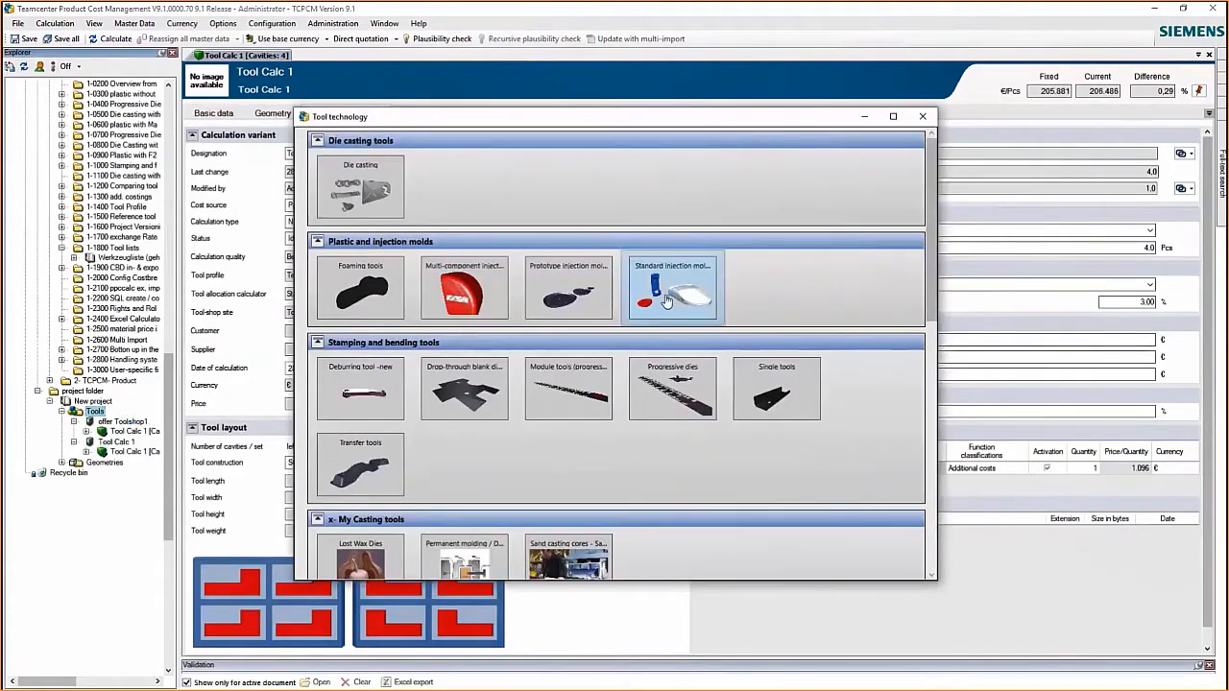
{"action": "double_click", "coordinate": [671, 395]}
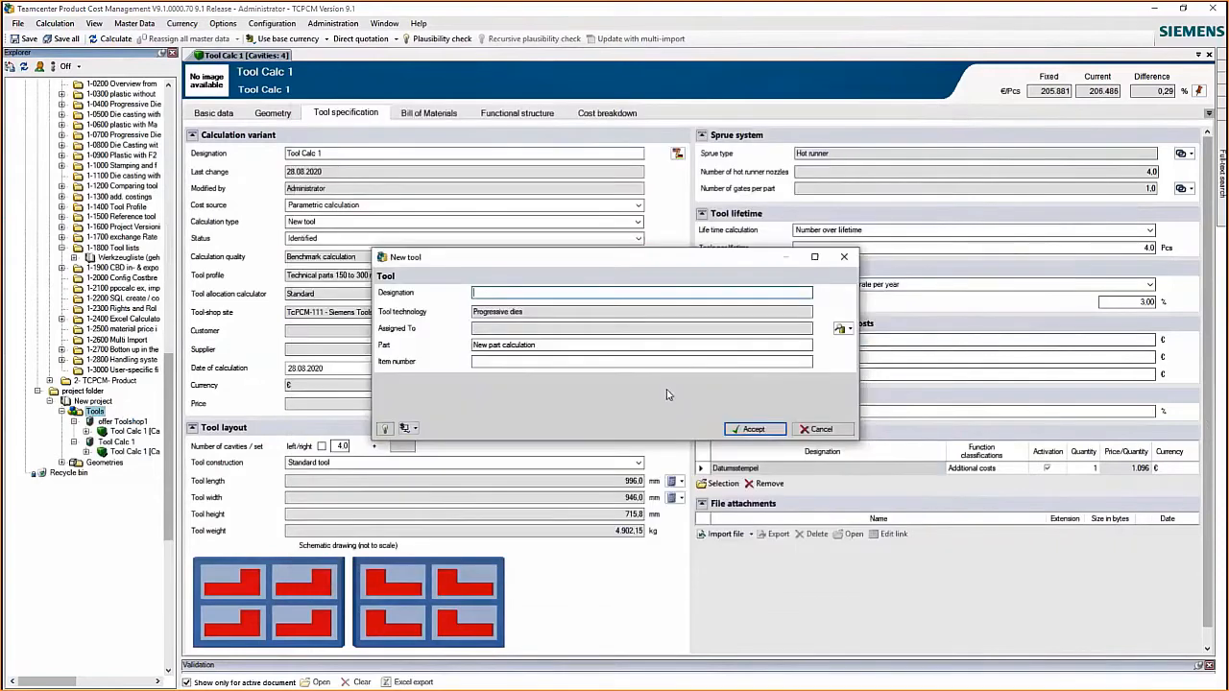
{"action": "type", "text": "p"}
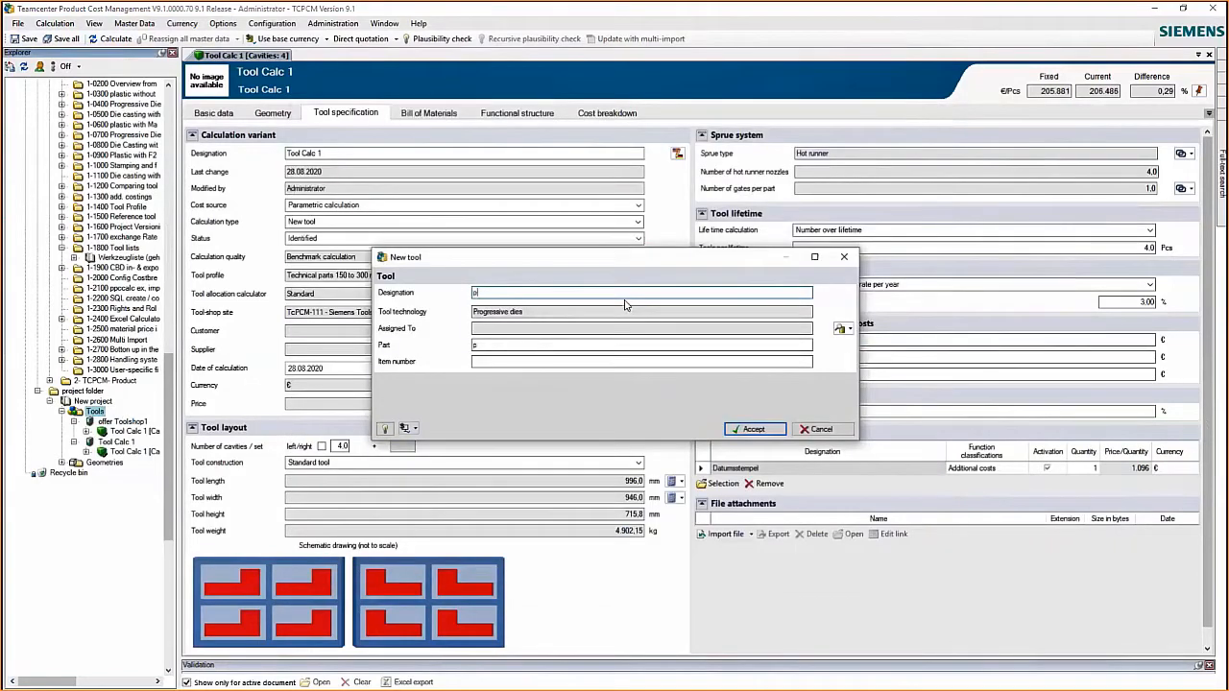
{"action": "type", "text": "rog"}
{"action": "key", "text": "Return"}
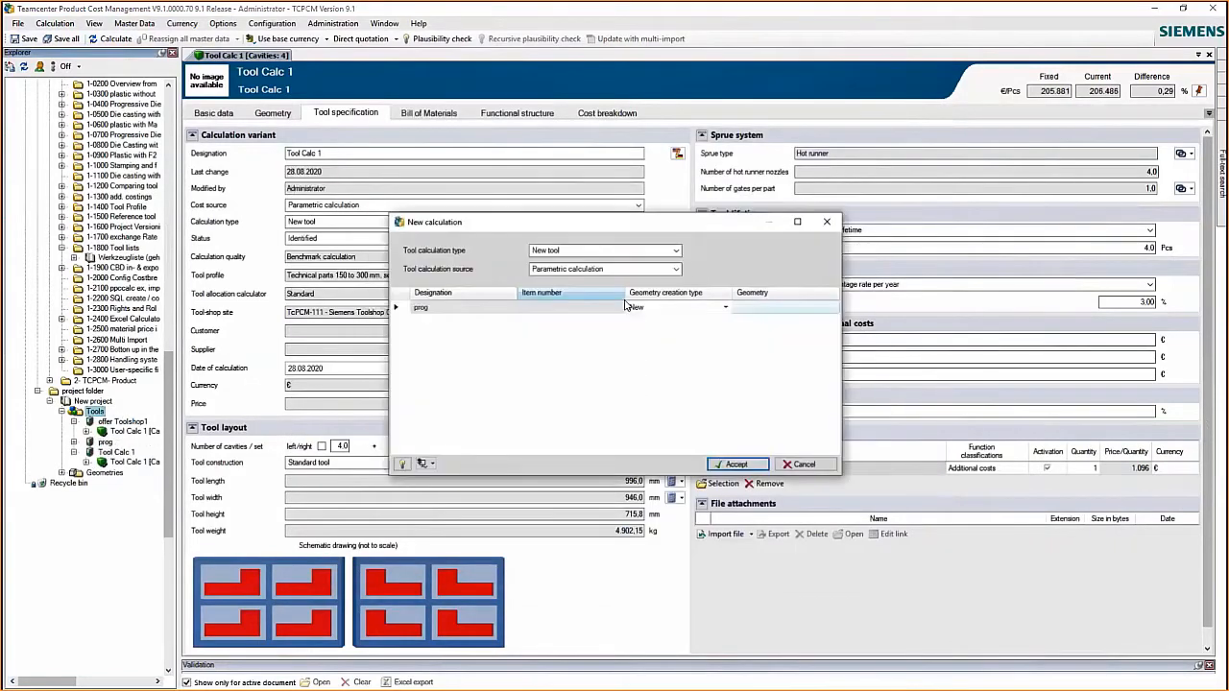
{"action": "left_click", "coordinate": [736, 464]}
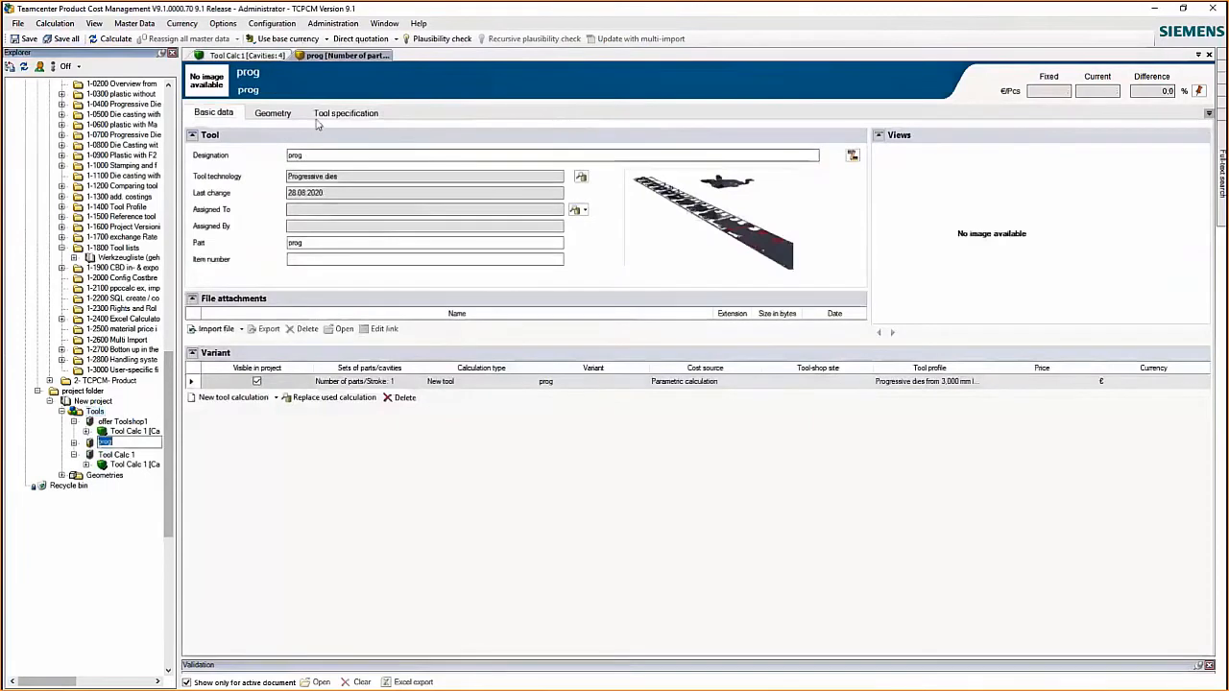
Assign DU_Final_000.prt as the 3D data of the prog geometry and open it in NX
{"action": "left_click", "coordinate": [279, 117]}
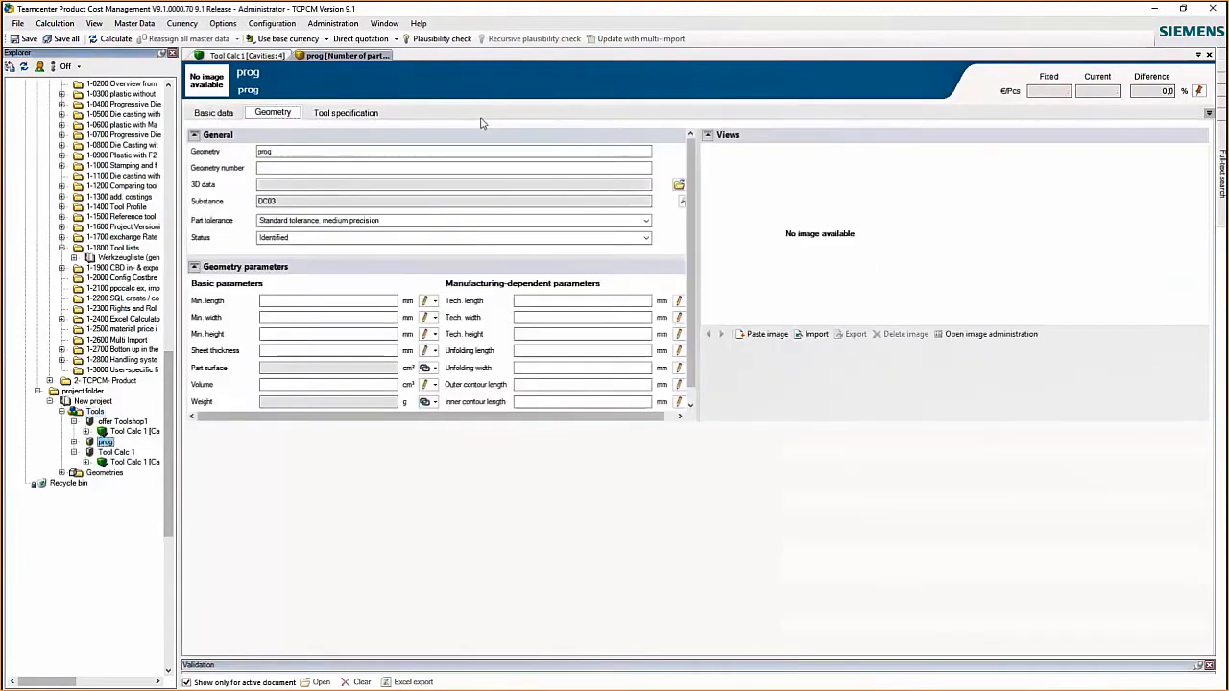
{"action": "left_click", "coordinate": [678, 185]}
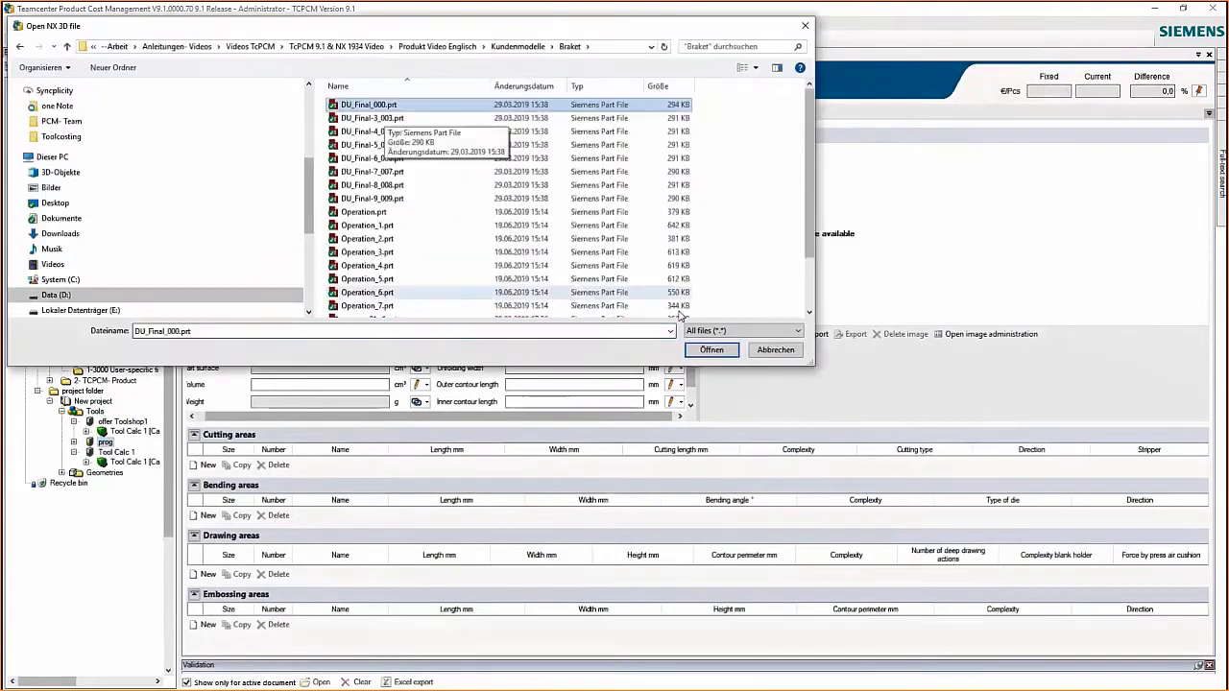
{"action": "left_click", "coordinate": [712, 350]}
{"action": "left_click", "coordinate": [681, 184]}
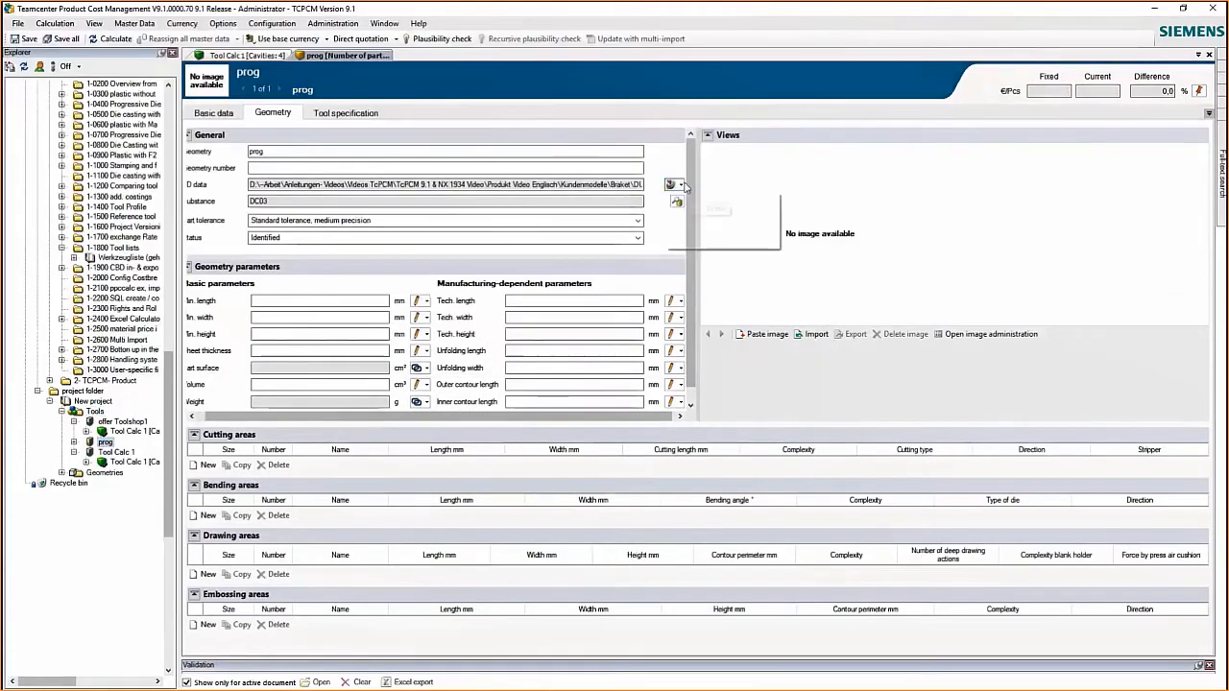
{"action": "left_click", "coordinate": [699, 197]}
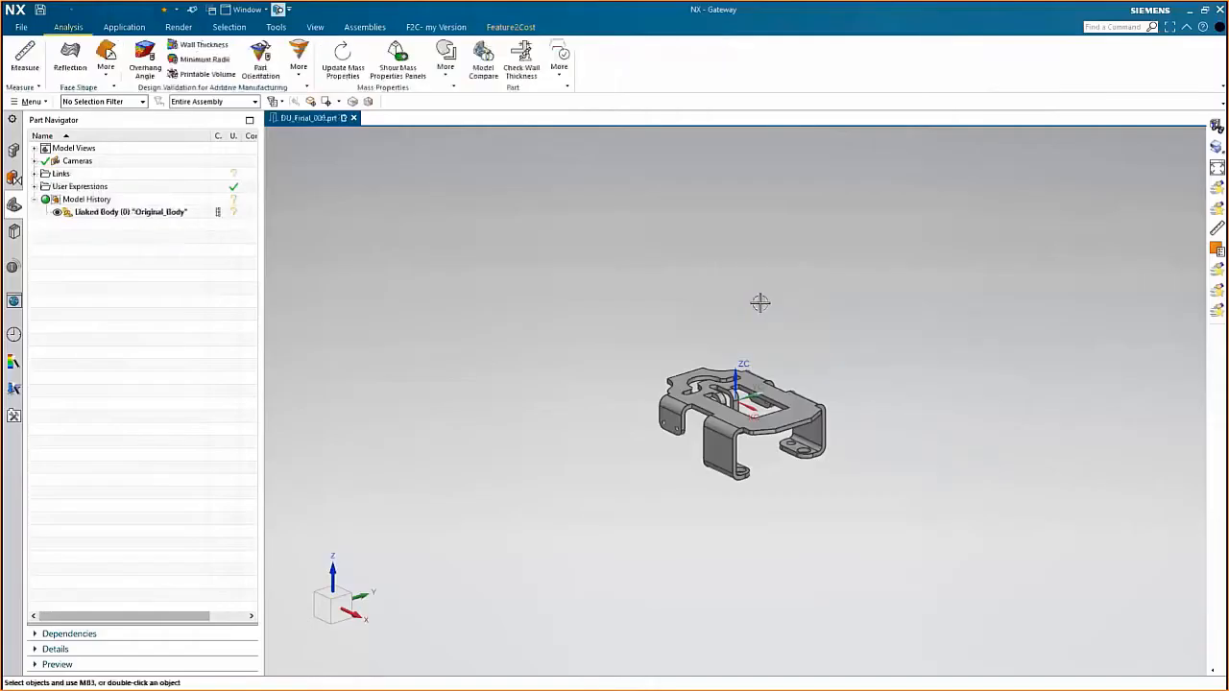
Run the Feature2Cost Stamping feature recognition on the bracket, using its large upper planar face as the base face
{"action": "left_click_drag", "start_coordinate": [688, 486], "coordinate": [601, 486]}
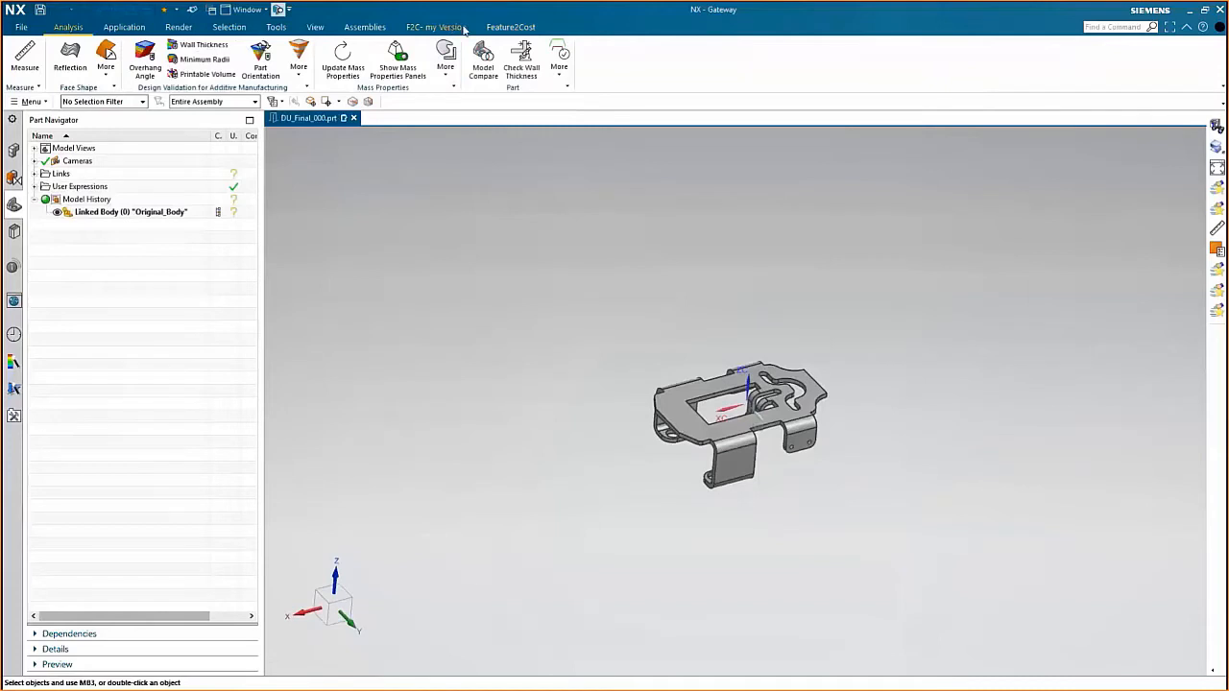
{"action": "left_click", "coordinate": [511, 27]}
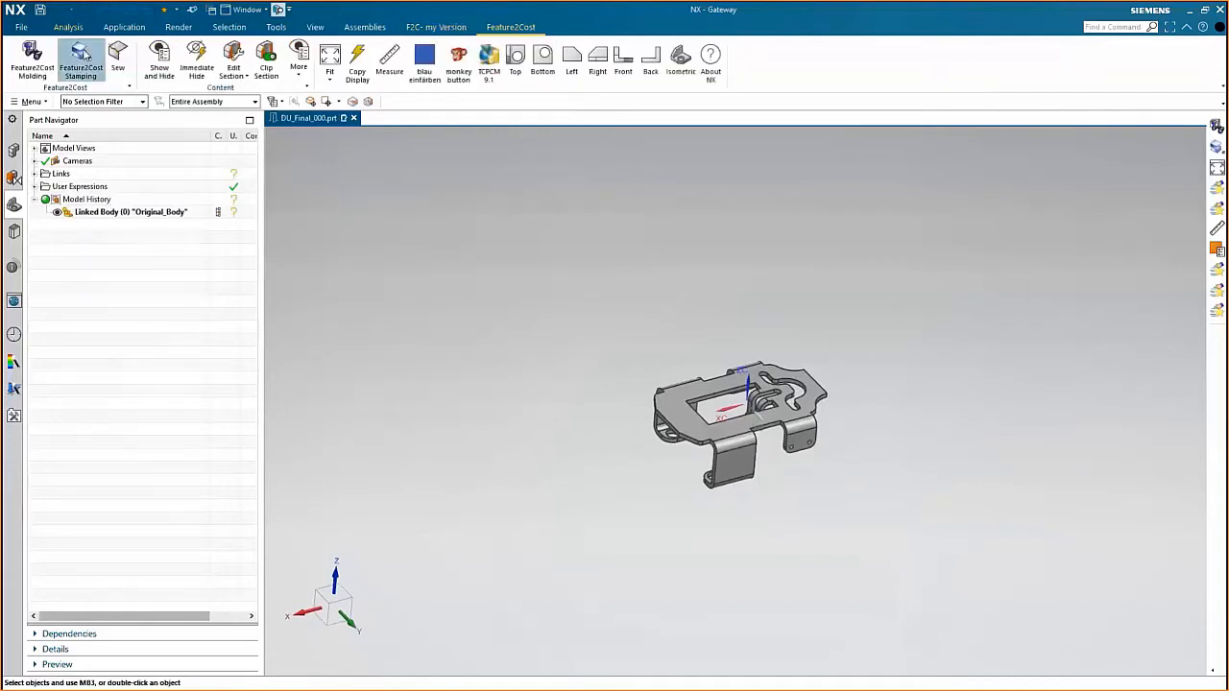
{"action": "left_click", "coordinate": [81, 58]}
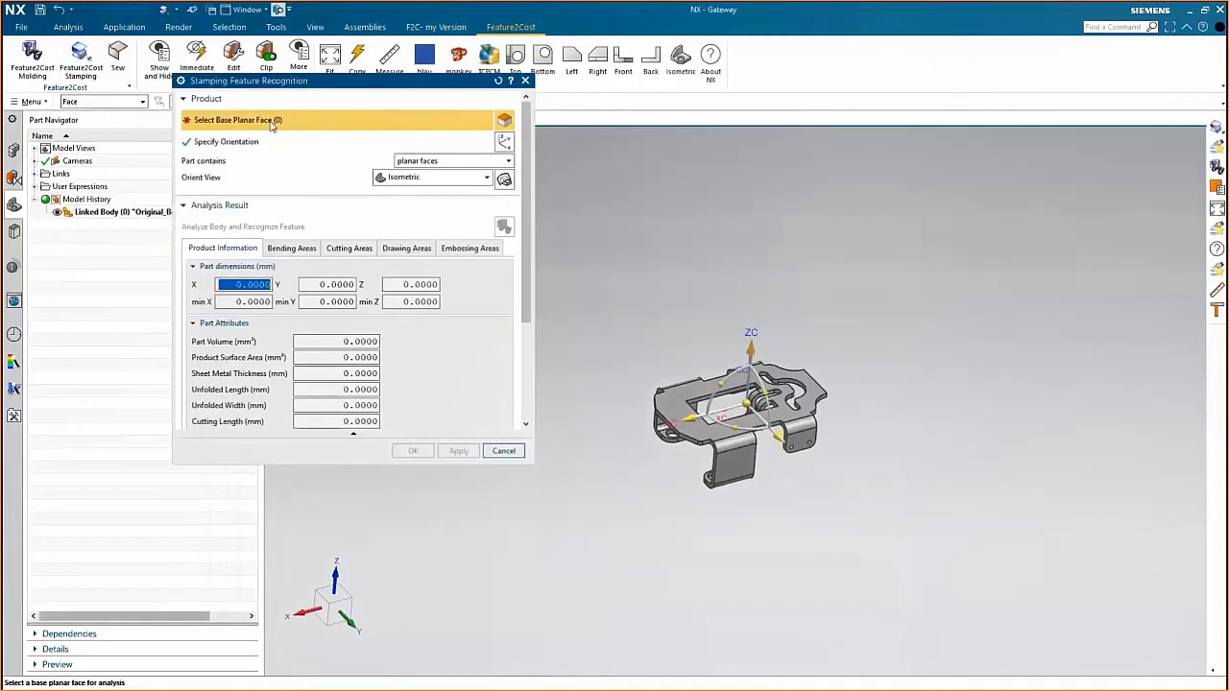
{"action": "left_click", "coordinate": [684, 404]}
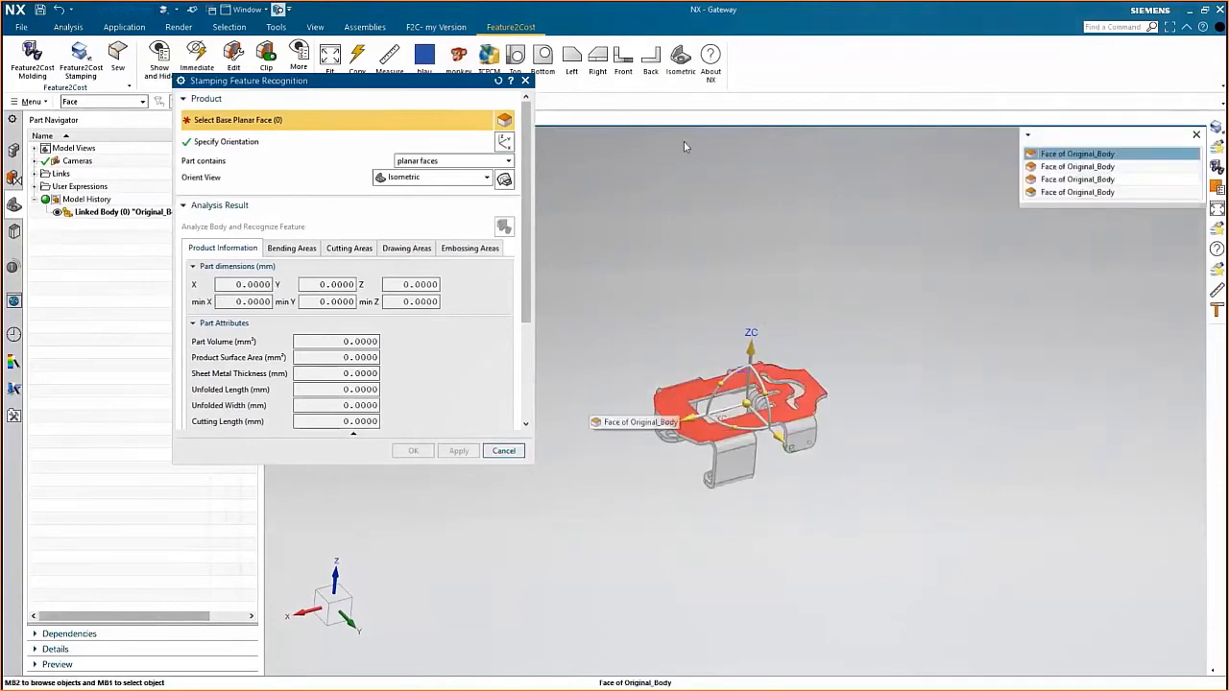
{"action": "left_click", "coordinate": [1056, 154]}
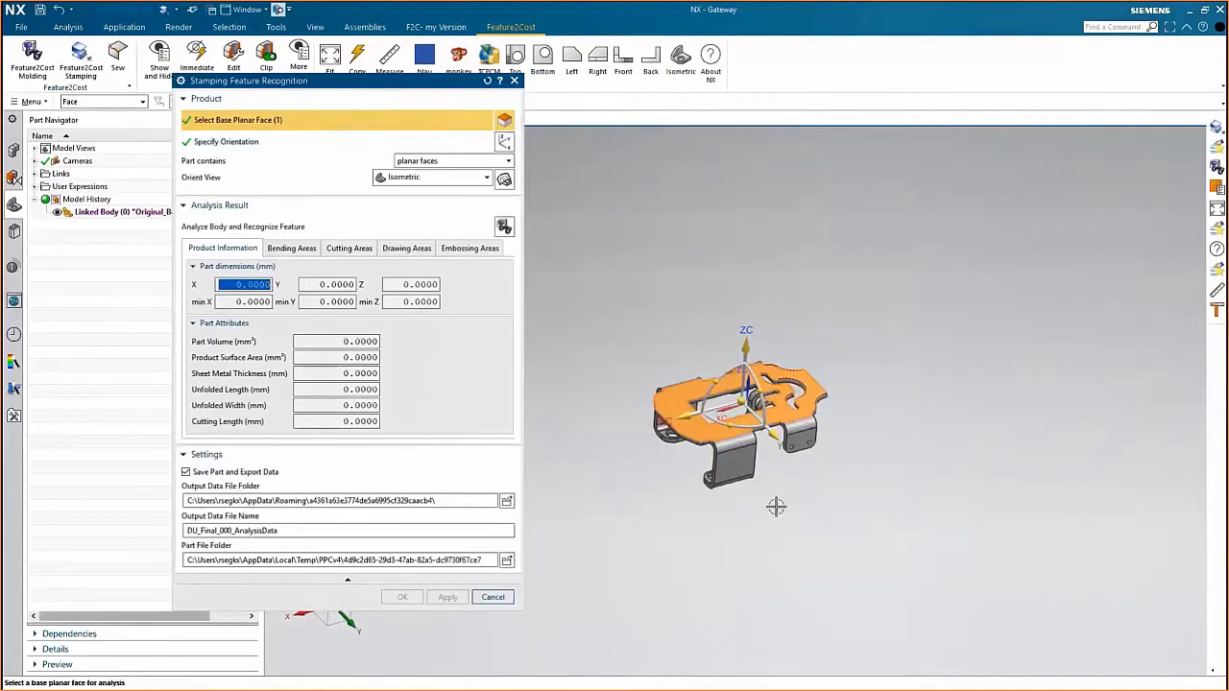
{"action": "scroll", "coordinate": [774, 507], "scroll_direction": "up", "scroll_amount": 2}
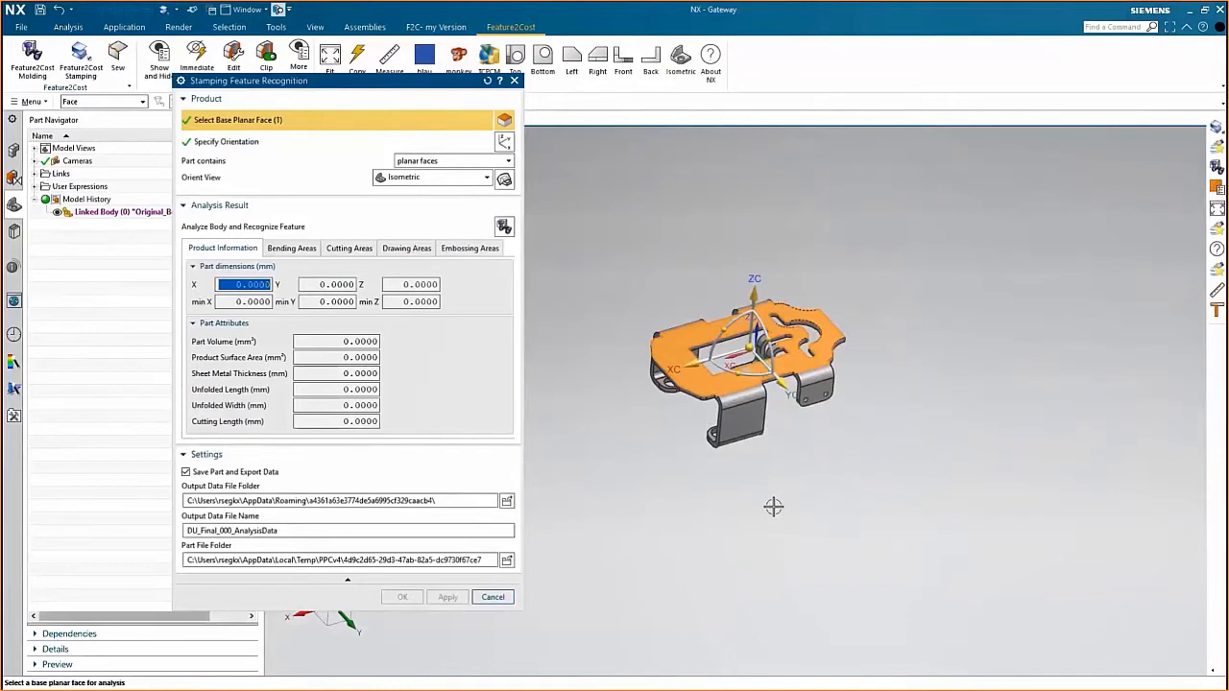
{"action": "scroll", "coordinate": [774, 507], "scroll_direction": "up", "scroll_amount": 5}
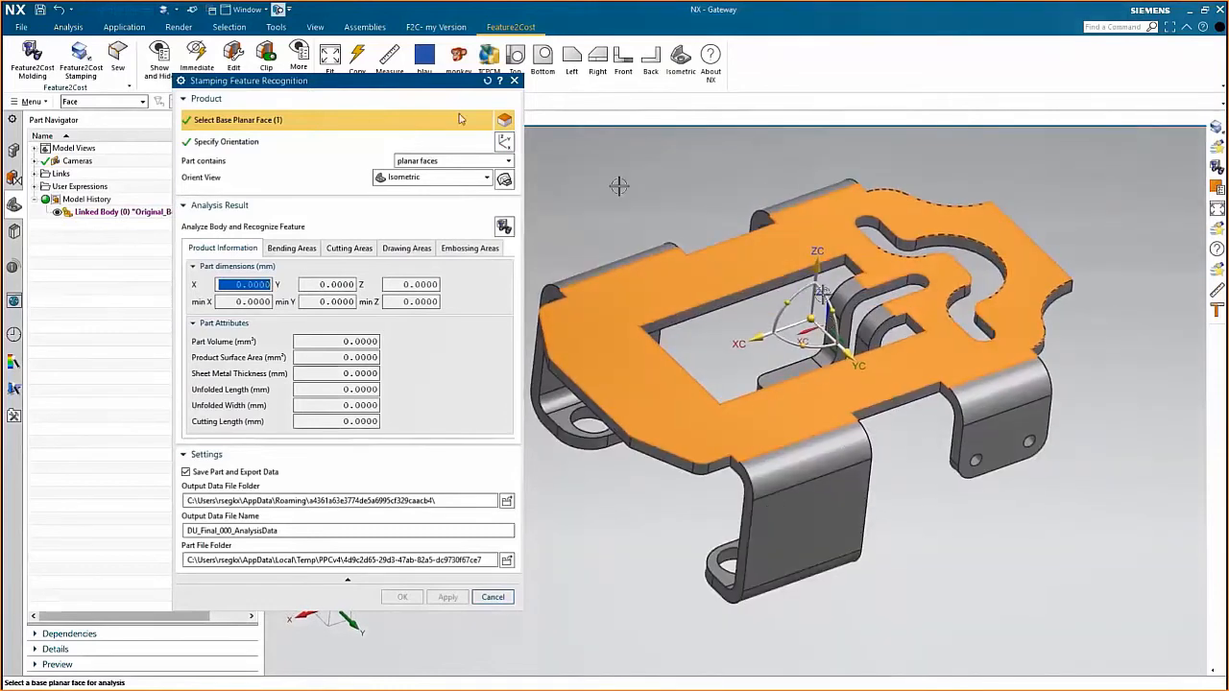
{"action": "left_click", "coordinate": [503, 228]}
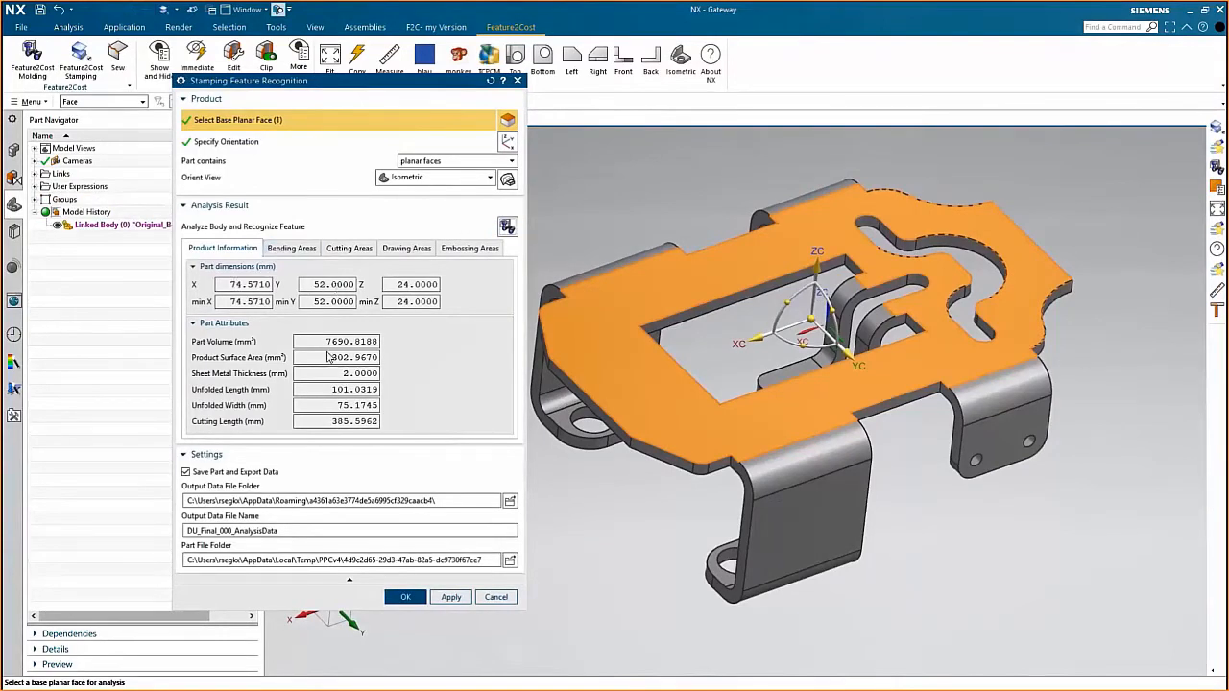
Group Bending0 and Bending3 in the recognized bending areas
{"action": "left_click", "coordinate": [293, 249]}
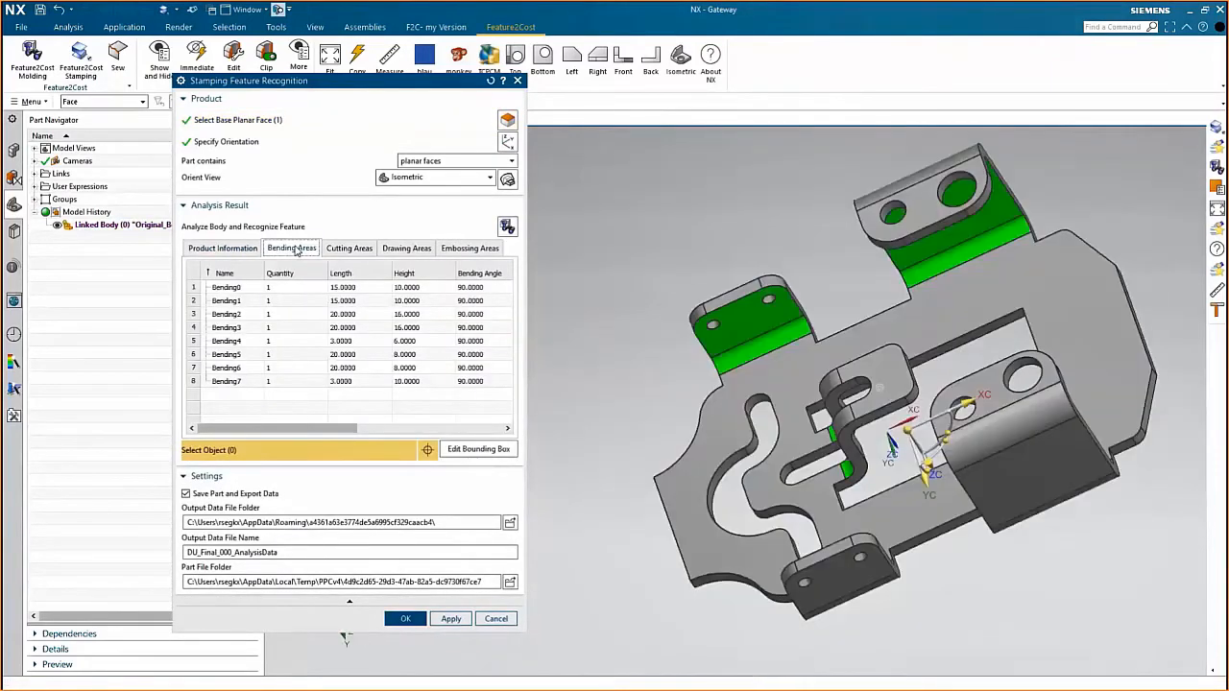
{"action": "left_click", "coordinate": [230, 288]}
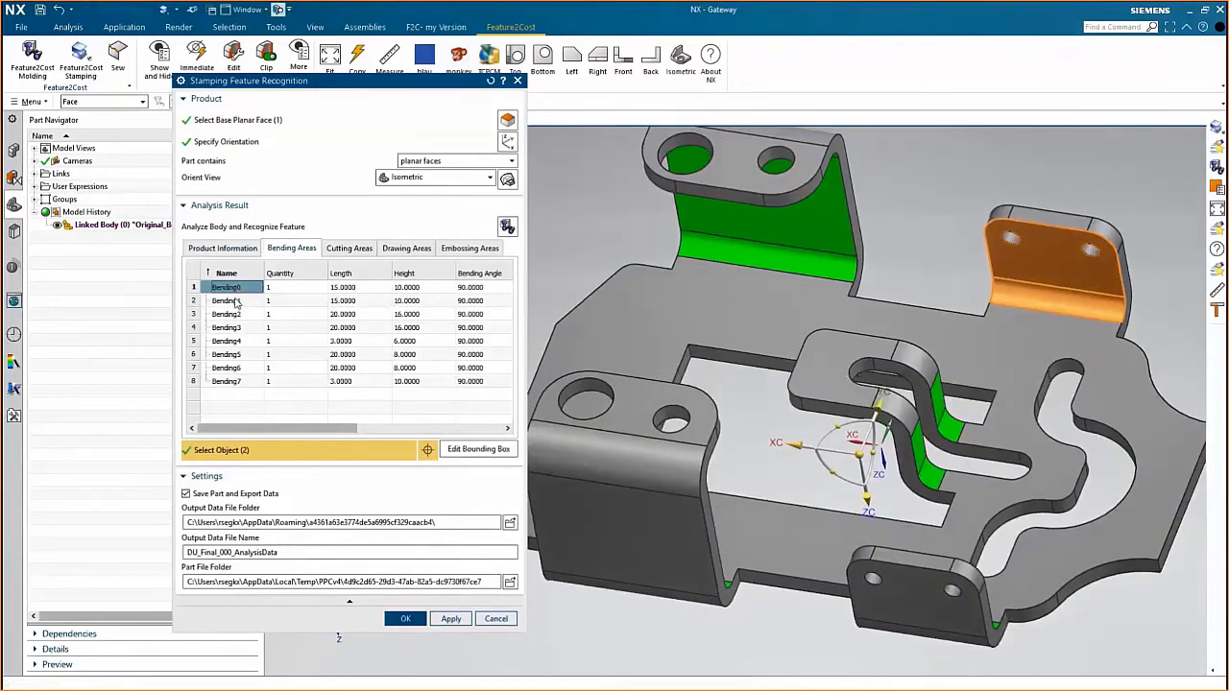
{"action": "left_click", "coordinate": [236, 302]}
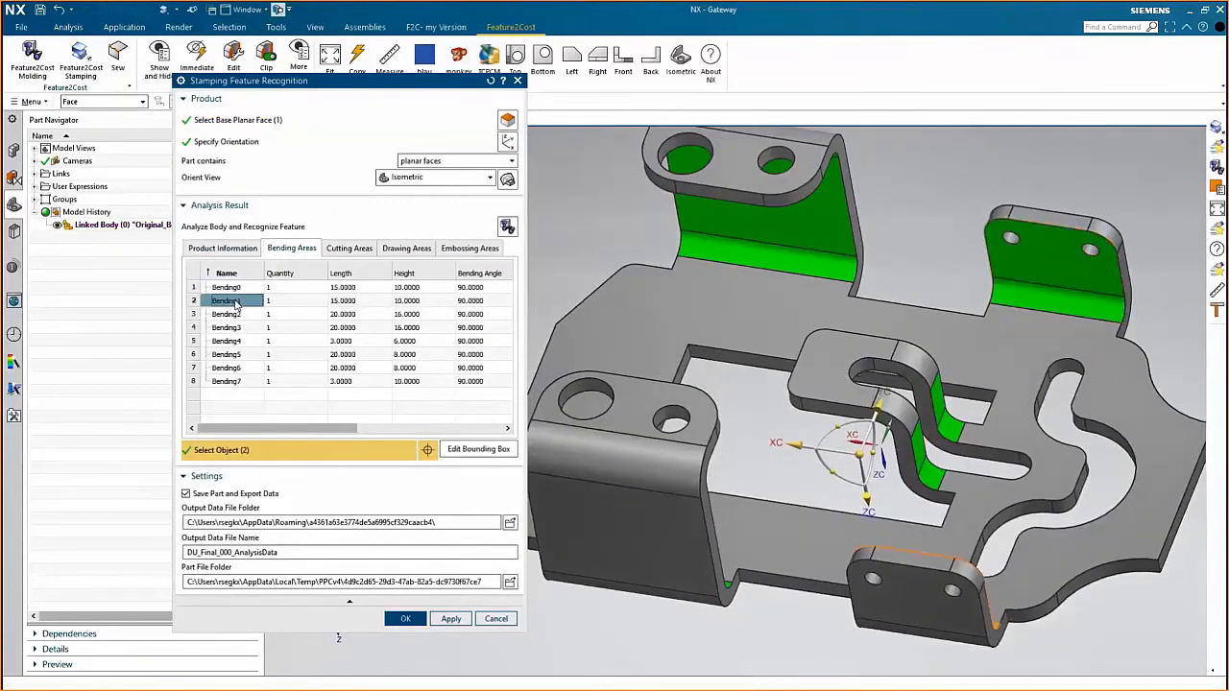
{"action": "left_click", "coordinate": [759, 240]}
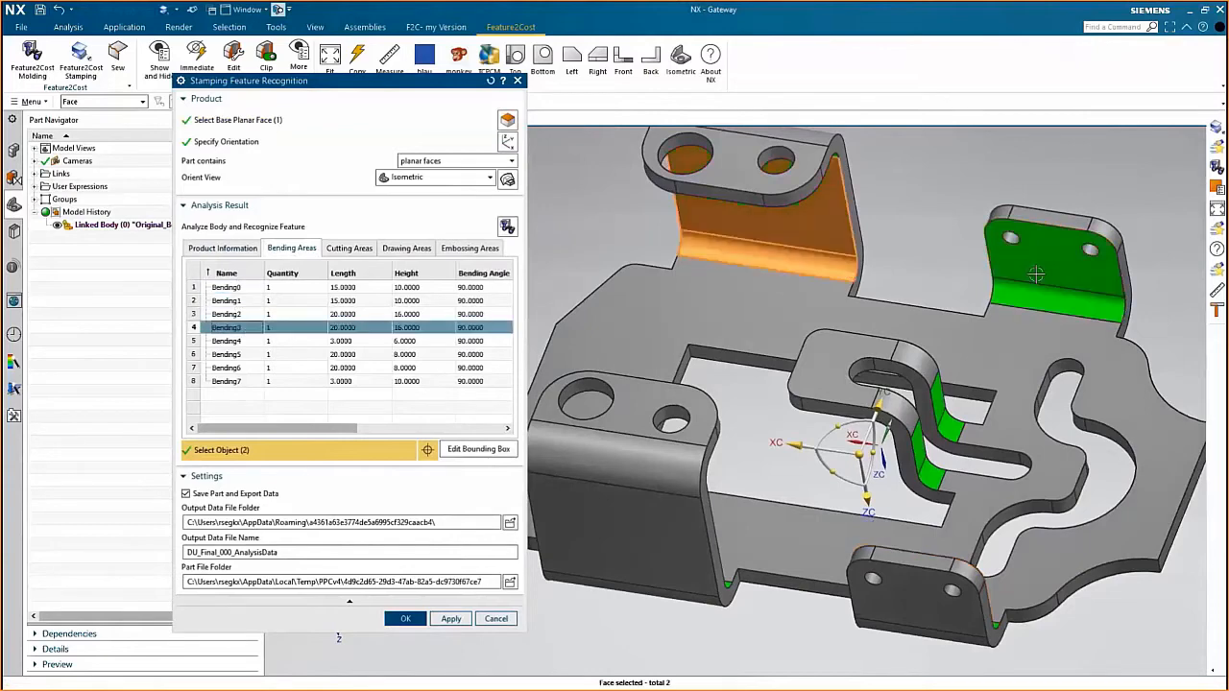
{"action": "left_click", "coordinate": [1037, 301]}
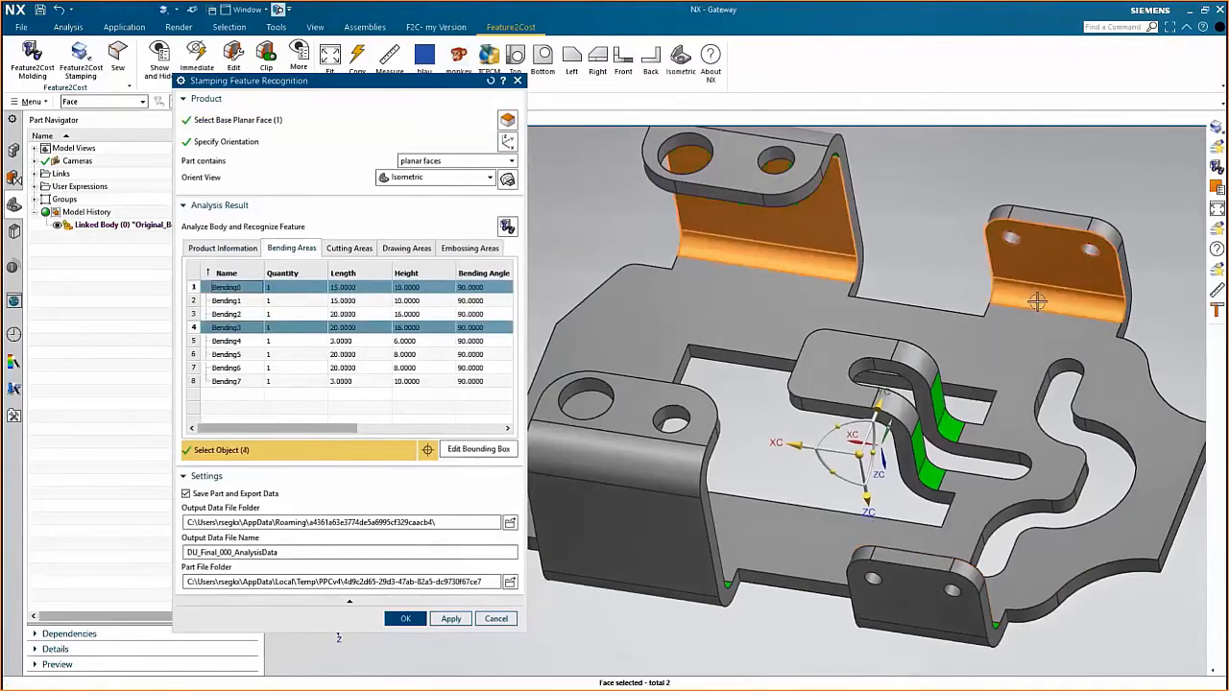
{"action": "right_click", "coordinate": [243, 327]}
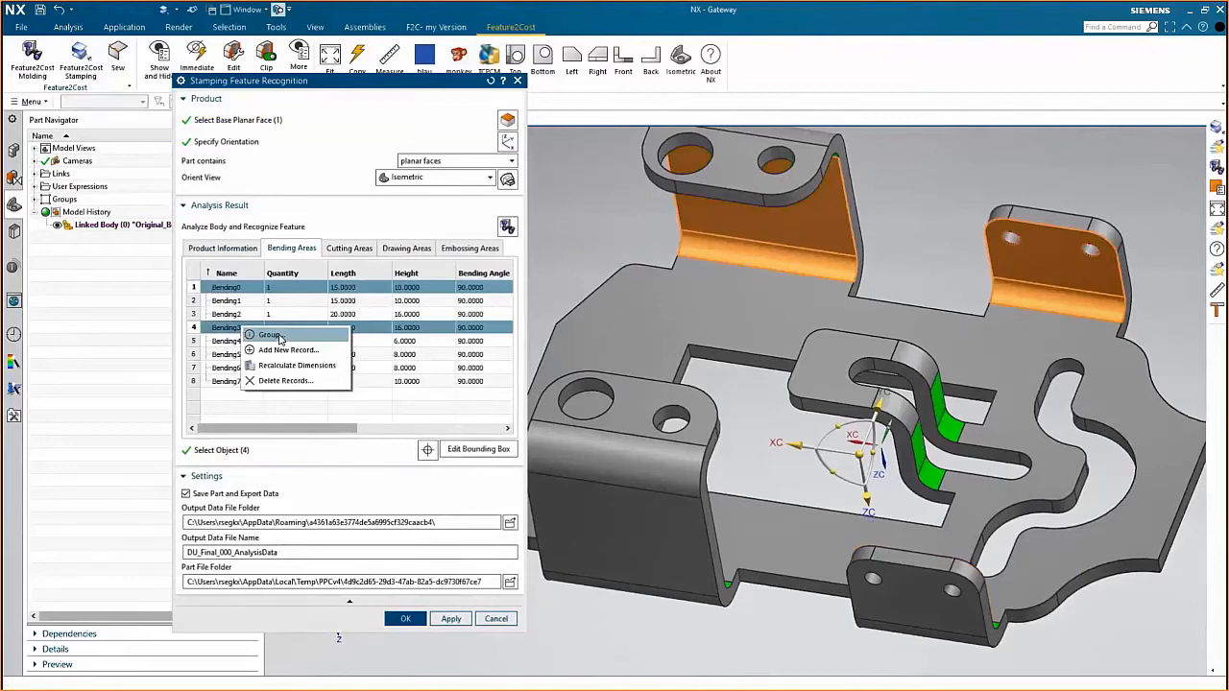
{"action": "left_click", "coordinate": [271, 335]}
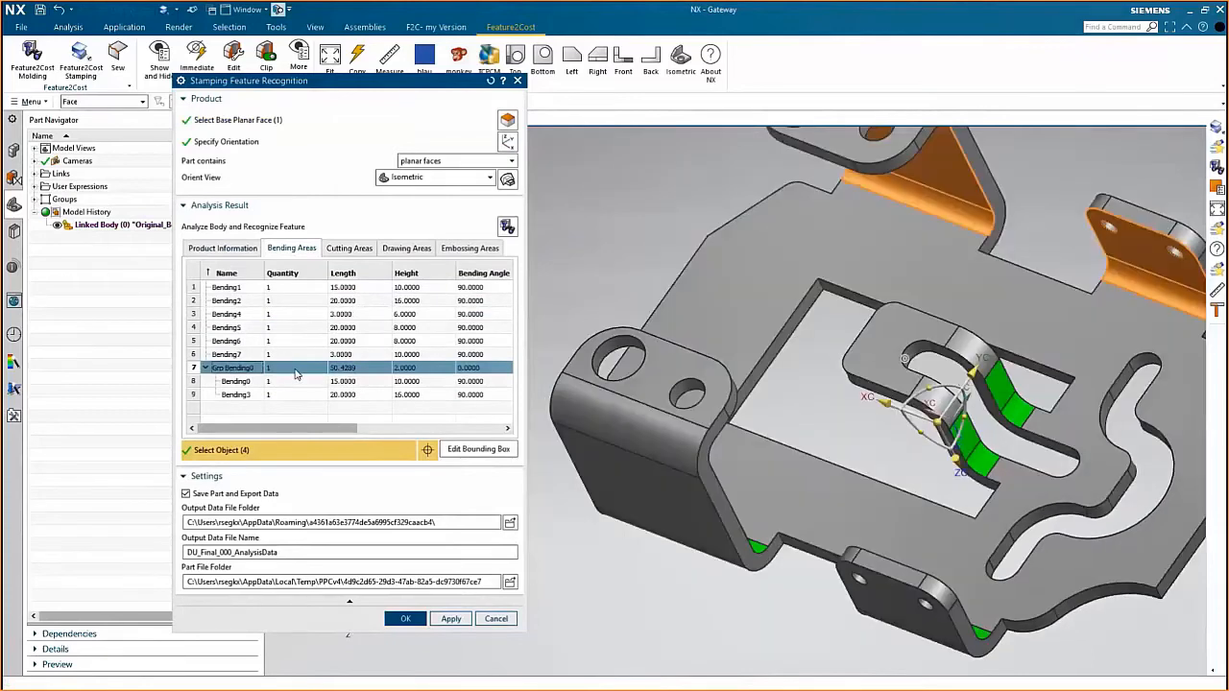
Highlight bending areas Bending1 and Bending2 on the bracket, and display the recognized cutting areas
{"action": "left_click", "coordinate": [1020, 306]}
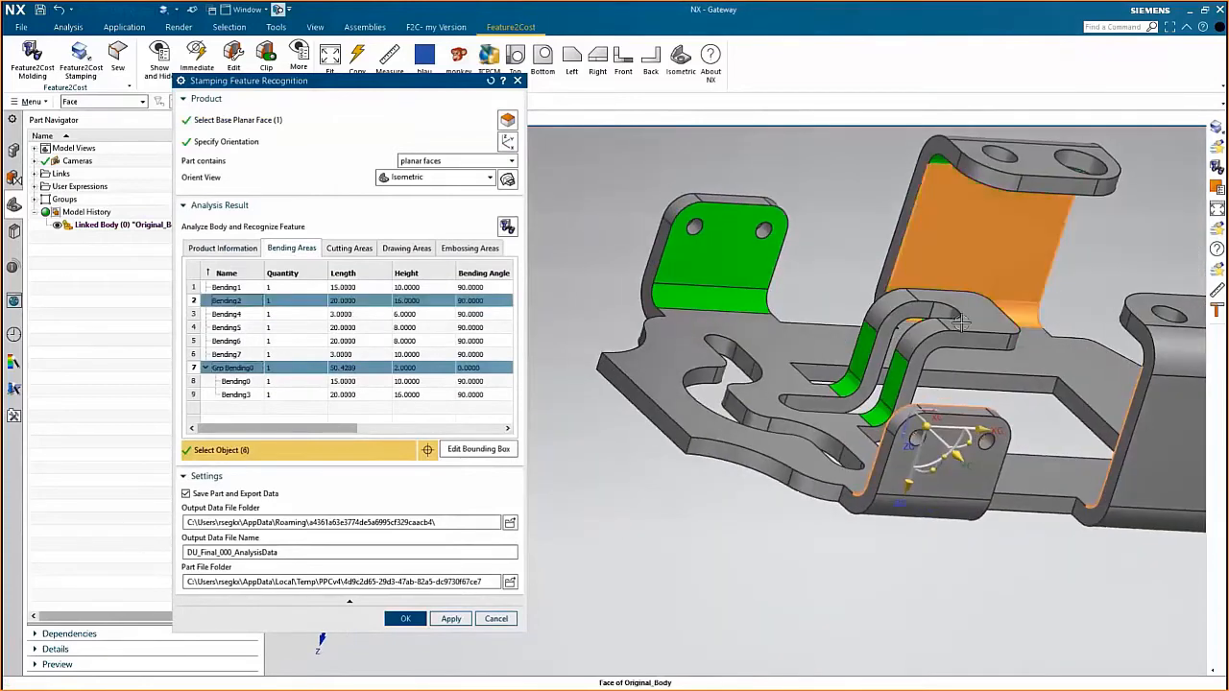
{"action": "left_click", "coordinate": [731, 306]}
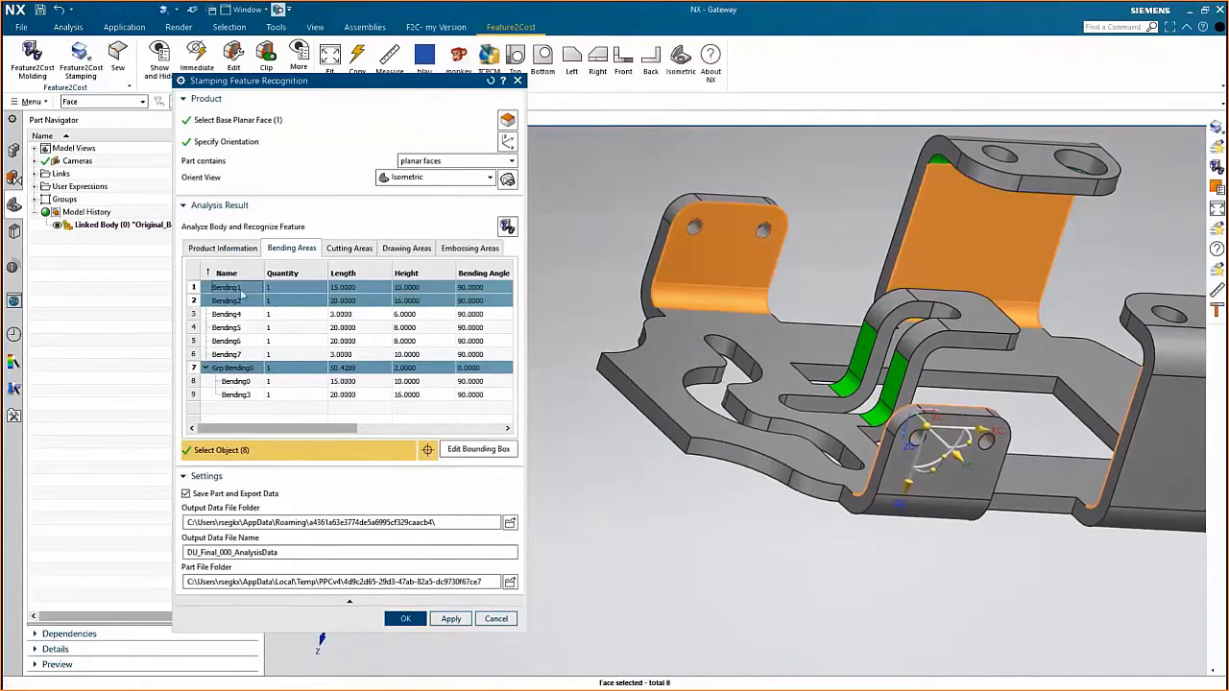
{"action": "left_click", "coordinate": [293, 410]}
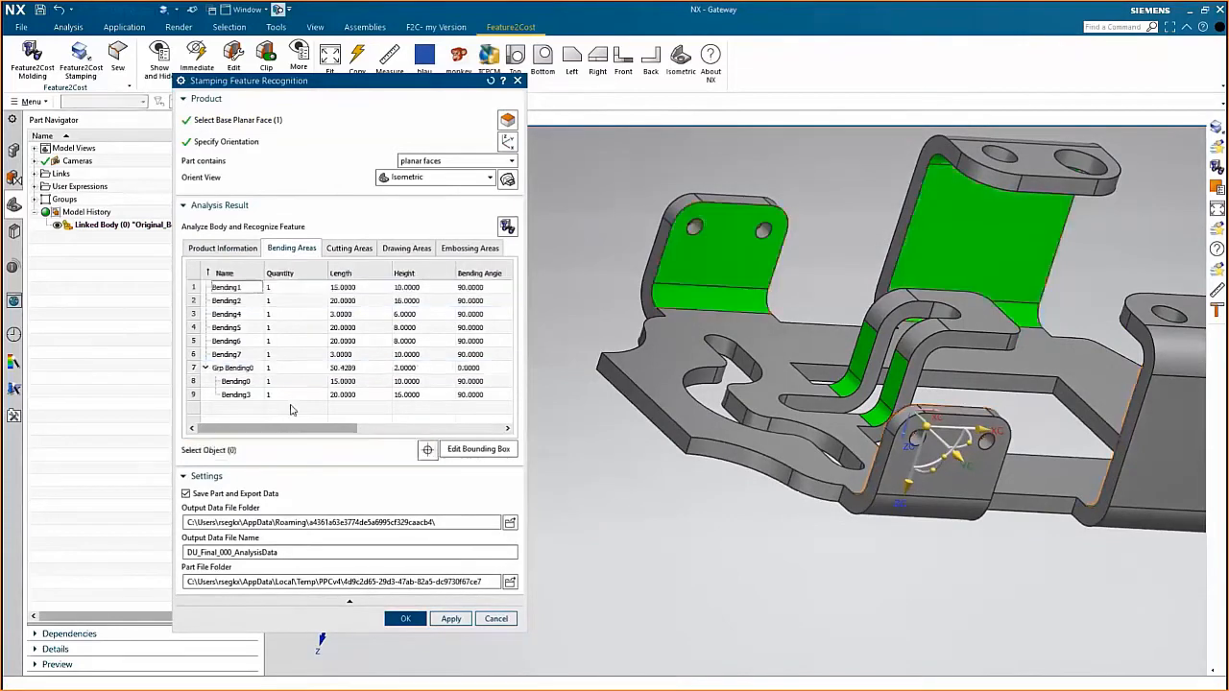
{"action": "left_click", "coordinate": [349, 249]}
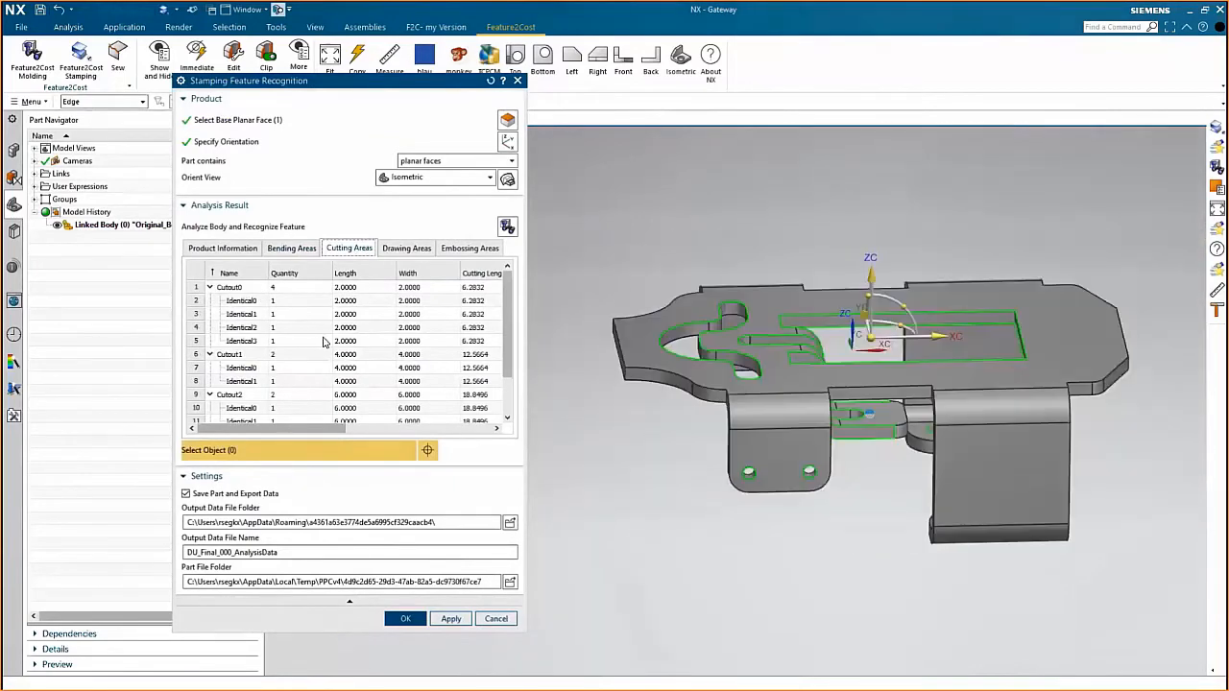
Display the recognized drawing areas and embossing areas of the bracket
{"action": "left_click", "coordinate": [415, 250]}
{"action": "left_click", "coordinate": [444, 252]}
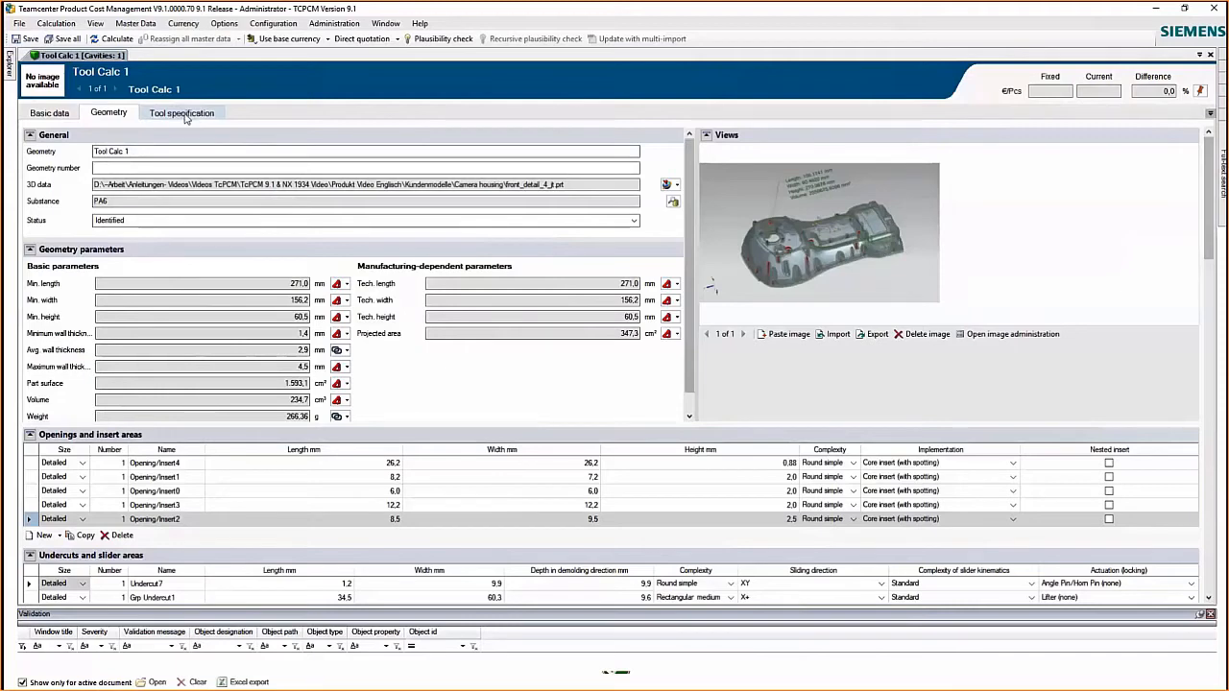
In Teamcenter Product Cost Management, set Tool Calc 1's tool profile in the tool specification to "Technical parts 150 to 300 mm, series"
{"action": "left_click", "coordinate": [186, 116]}
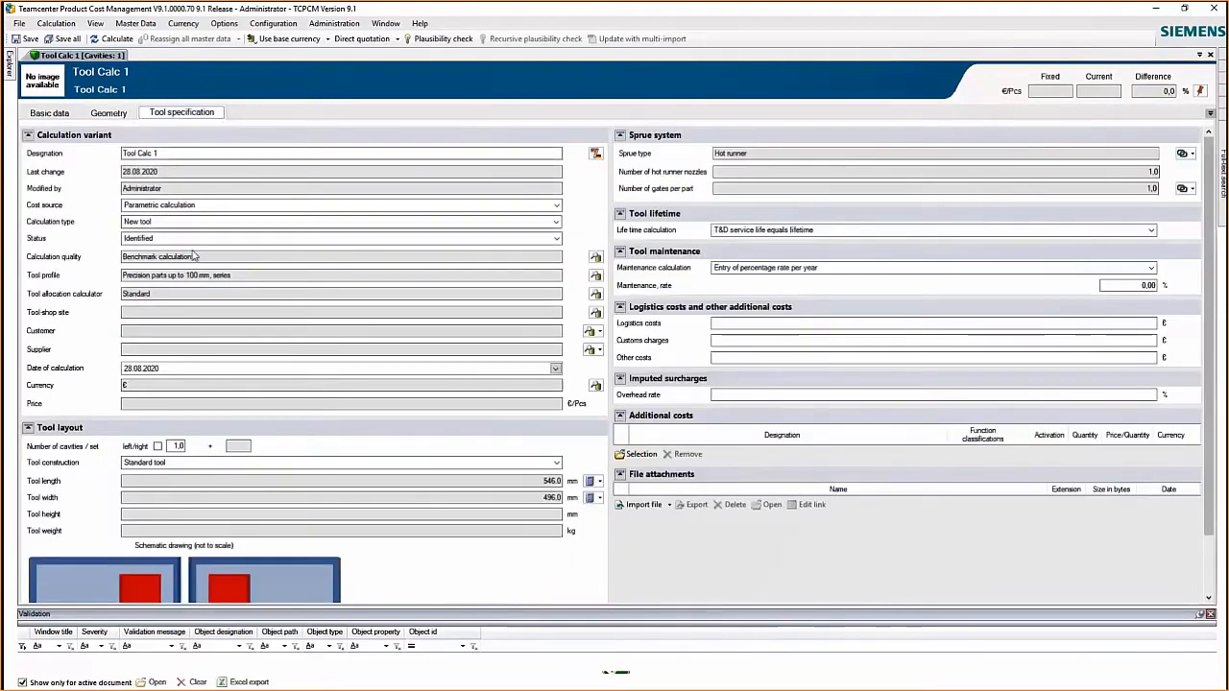
{"action": "left_click", "coordinate": [595, 276]}
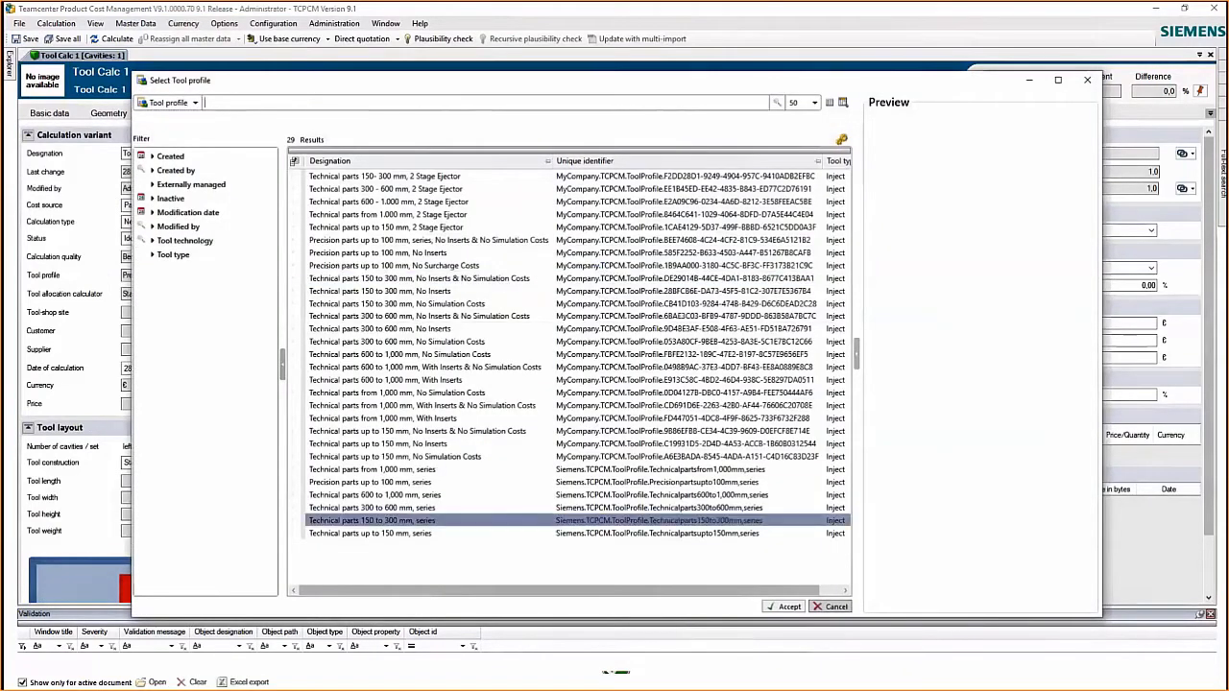
{"action": "left_click", "coordinate": [388, 524]}
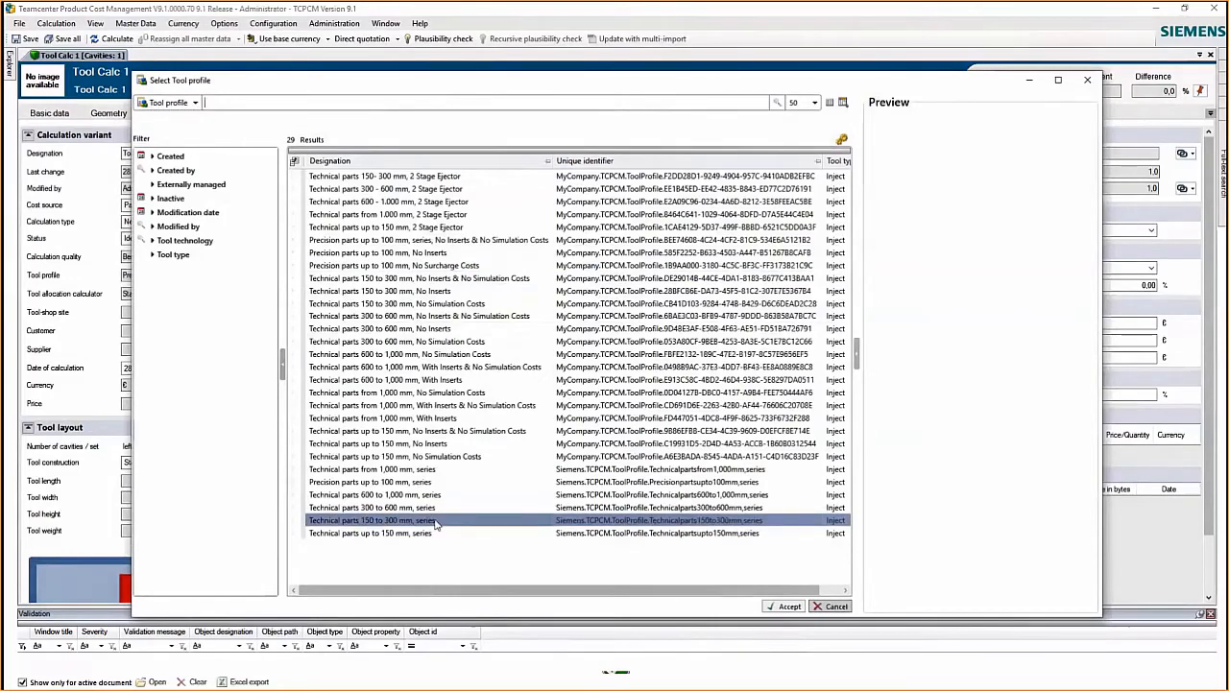
{"action": "left_click", "coordinate": [789, 607]}
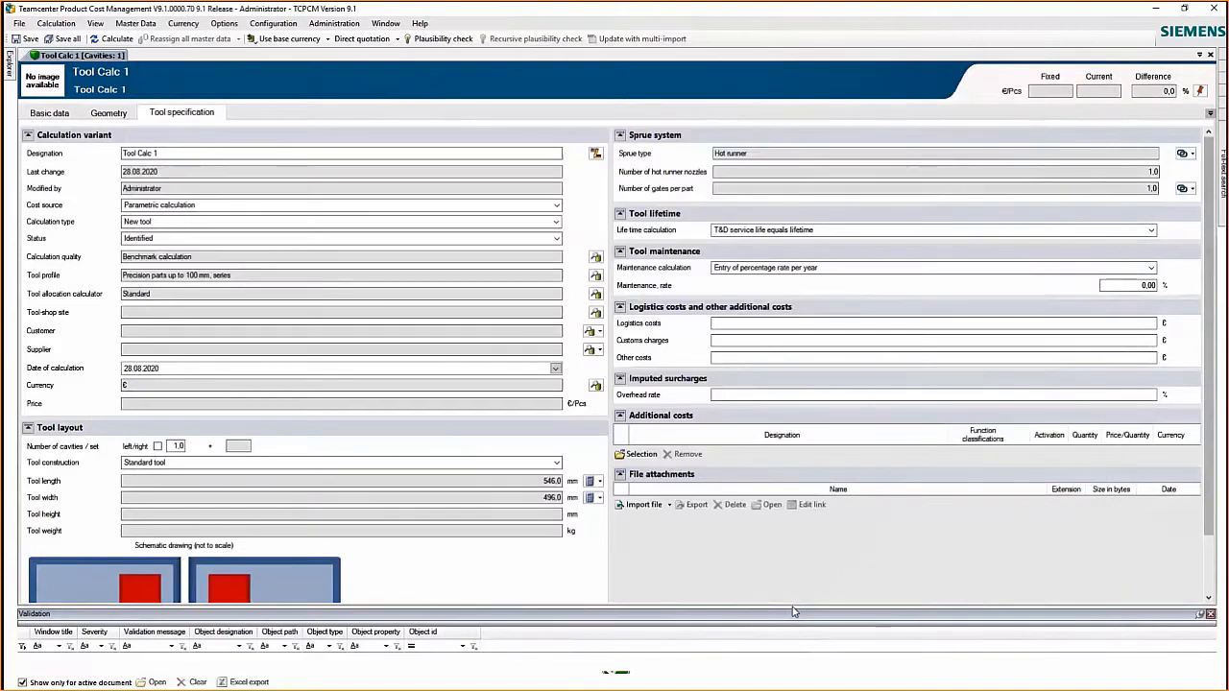
{"action": "left_click", "coordinate": [45, 317]}
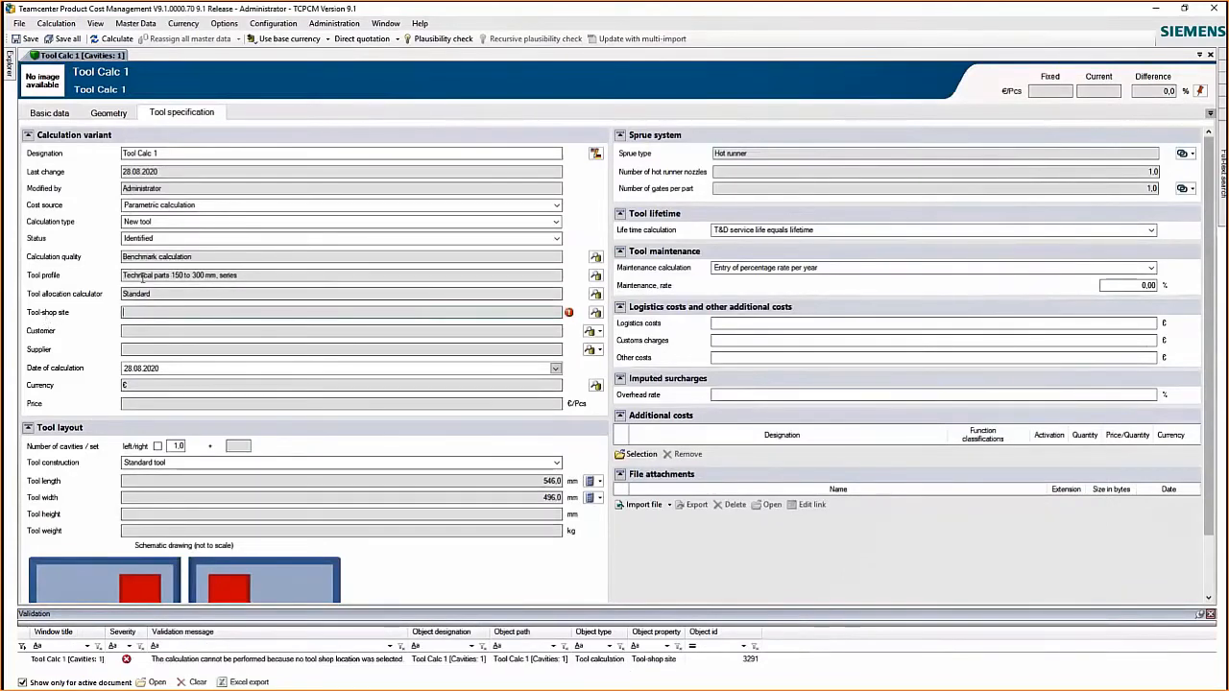
{"action": "left_click", "coordinate": [142, 278]}
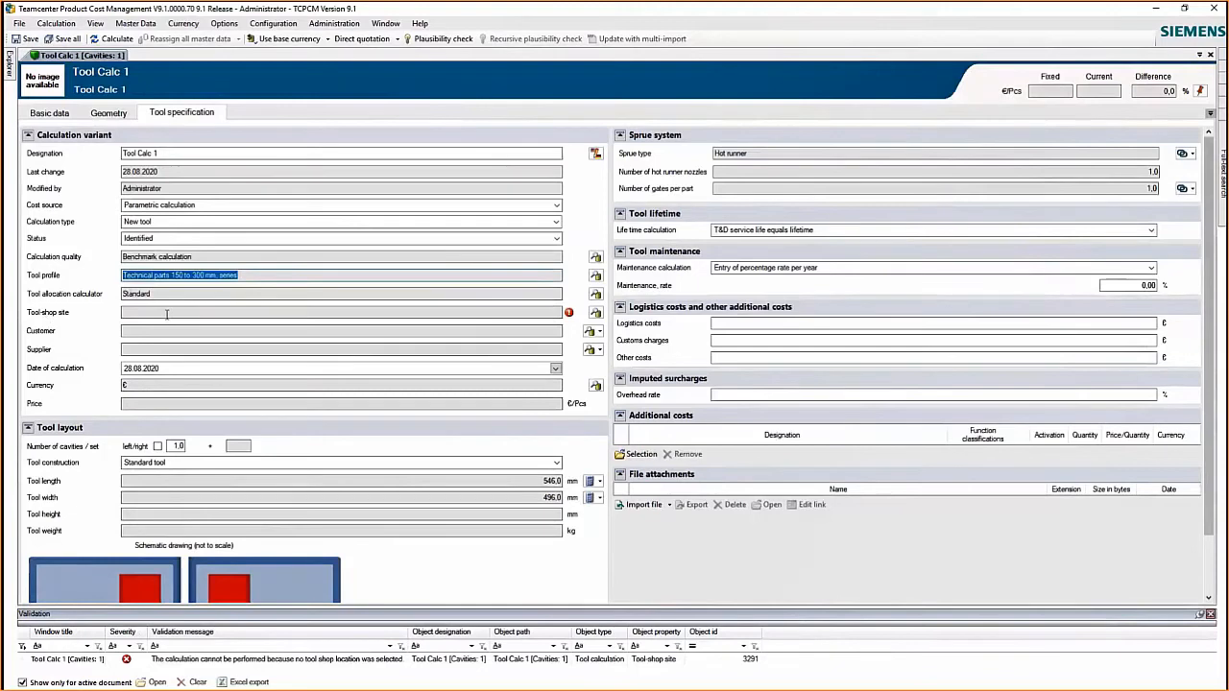
Assign TcPCM-111 Siemens Toolshop GPP as the tool-shop site and calculate the tool price
{"action": "left_click", "coordinate": [596, 314]}
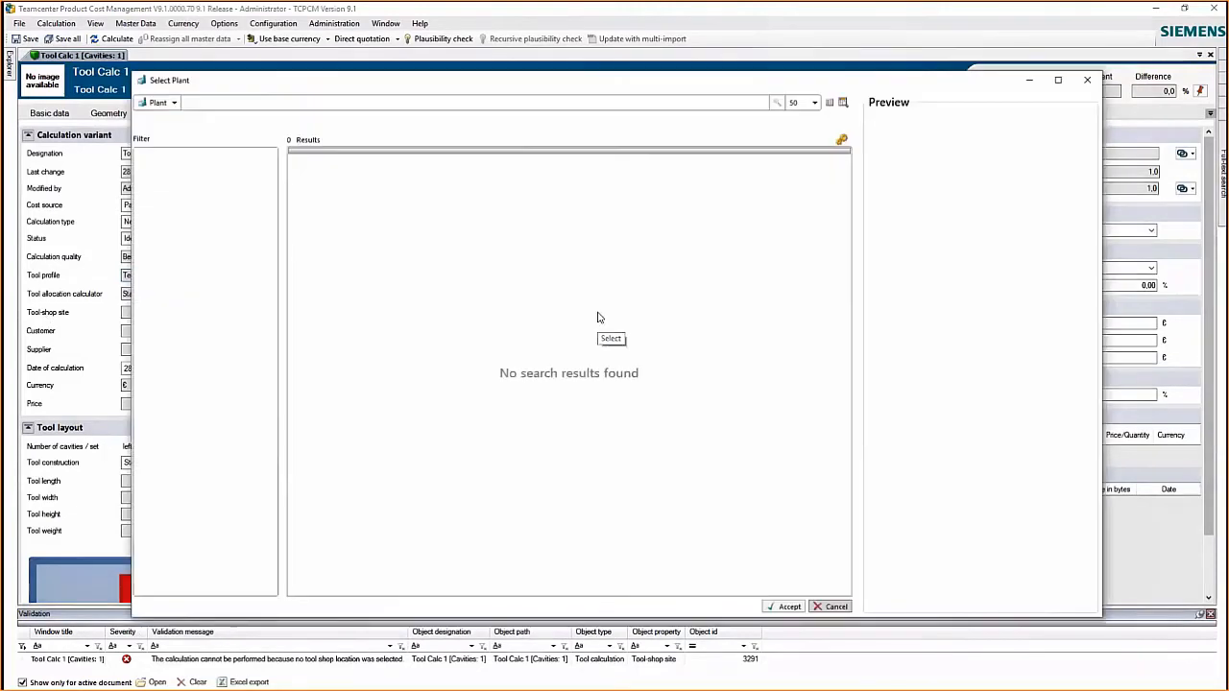
{"action": "left_click", "coordinate": [326, 179]}
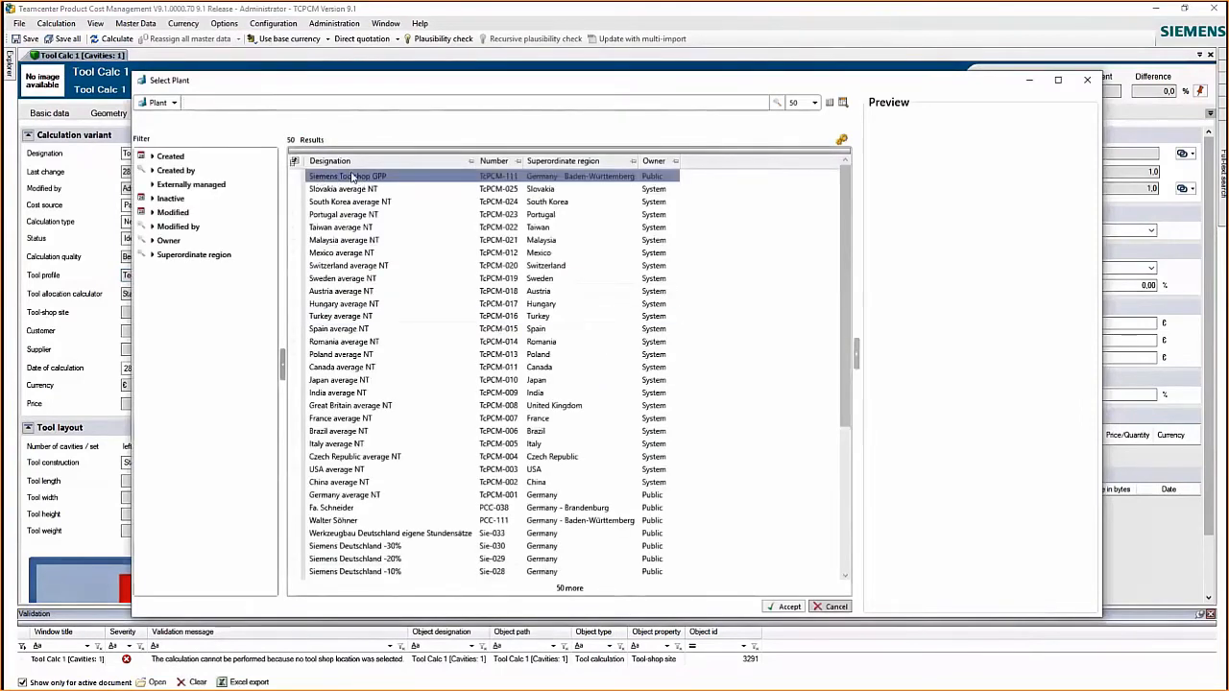
{"action": "left_click", "coordinate": [401, 182]}
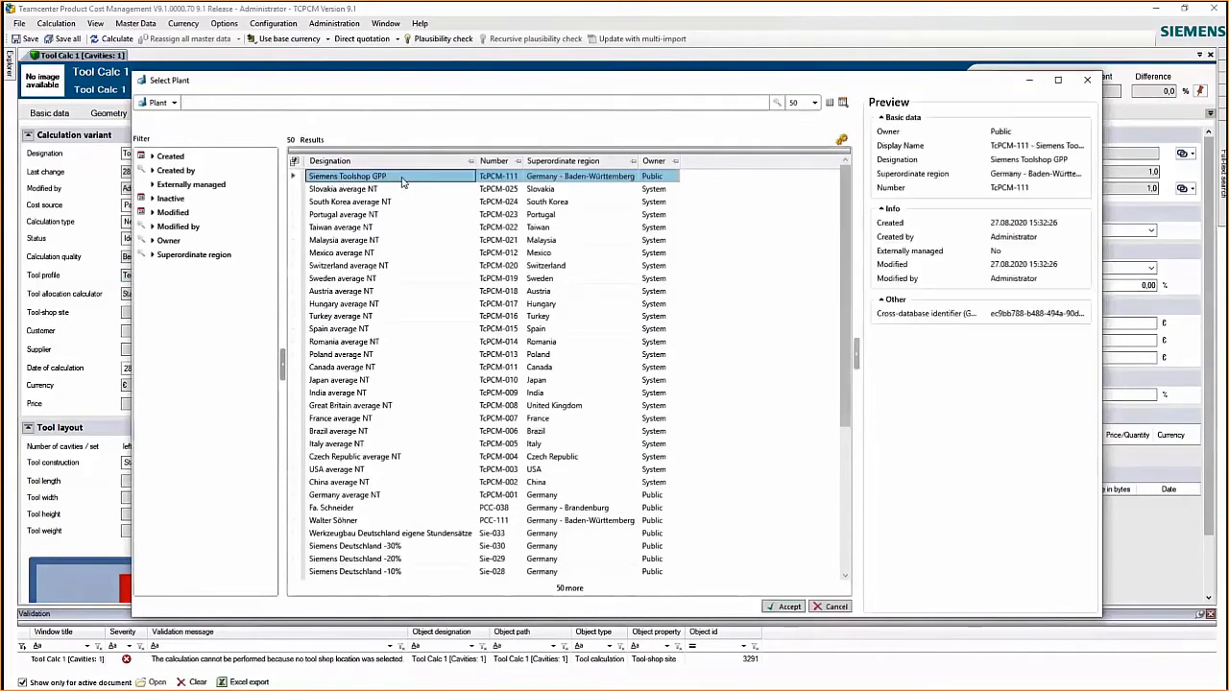
{"action": "left_click", "coordinate": [786, 607]}
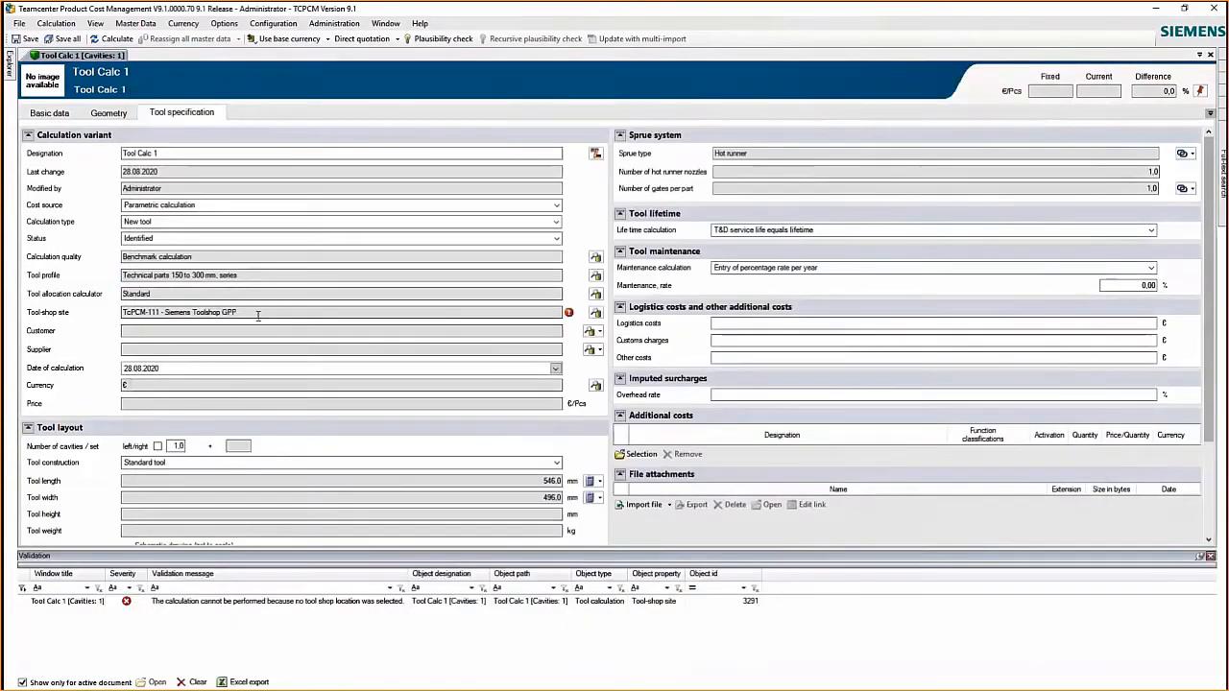
{"action": "left_click", "coordinate": [109, 39]}
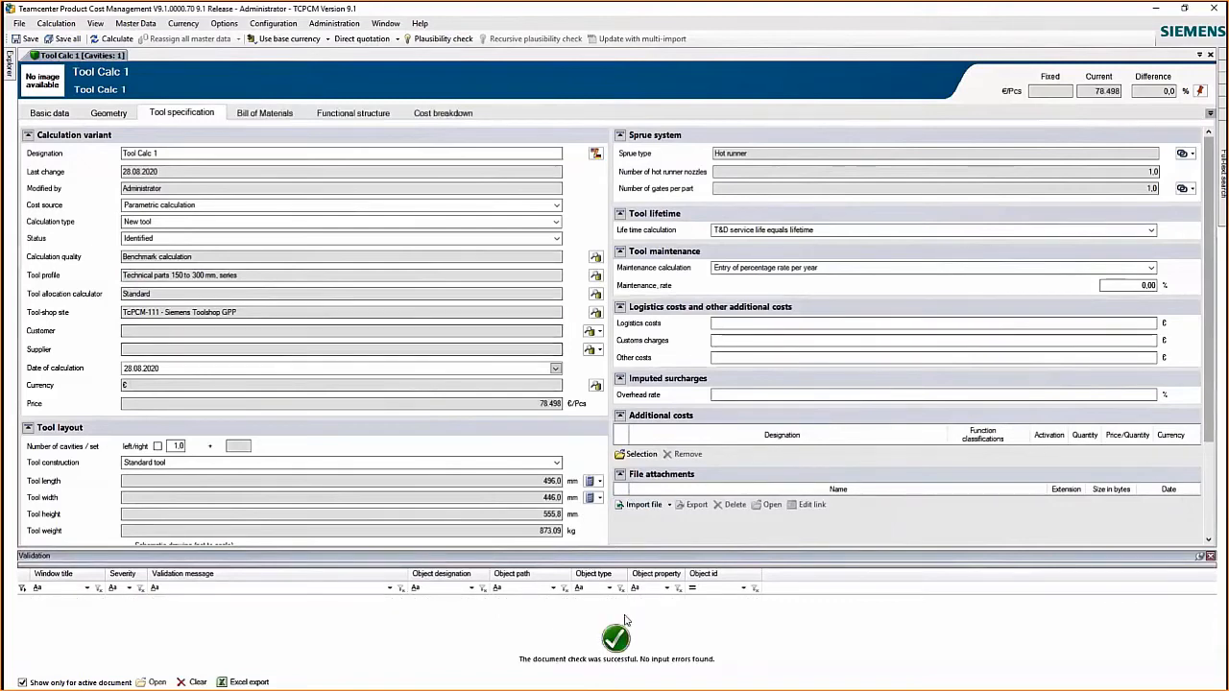
{"action": "left_click_drag", "start_coordinate": [540, 406], "coordinate": [570, 404]}
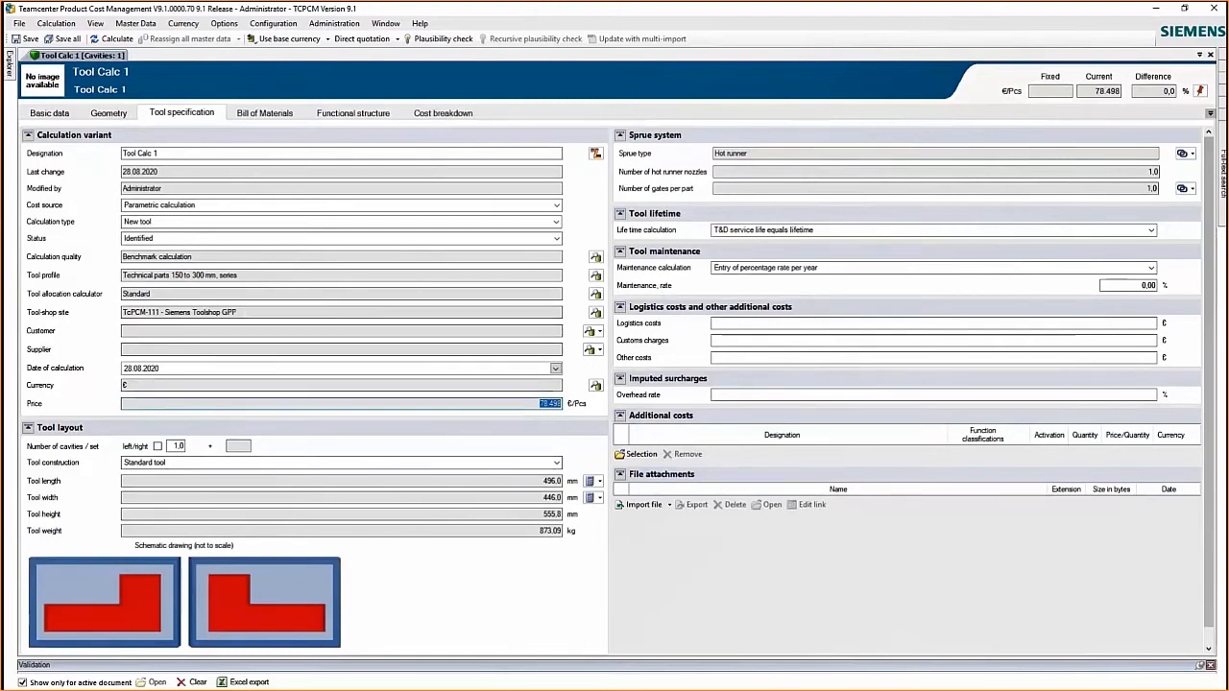
Set the number of cavities to 4 in the tool layout and recalculate the tool
{"action": "left_click", "coordinate": [177, 446]}
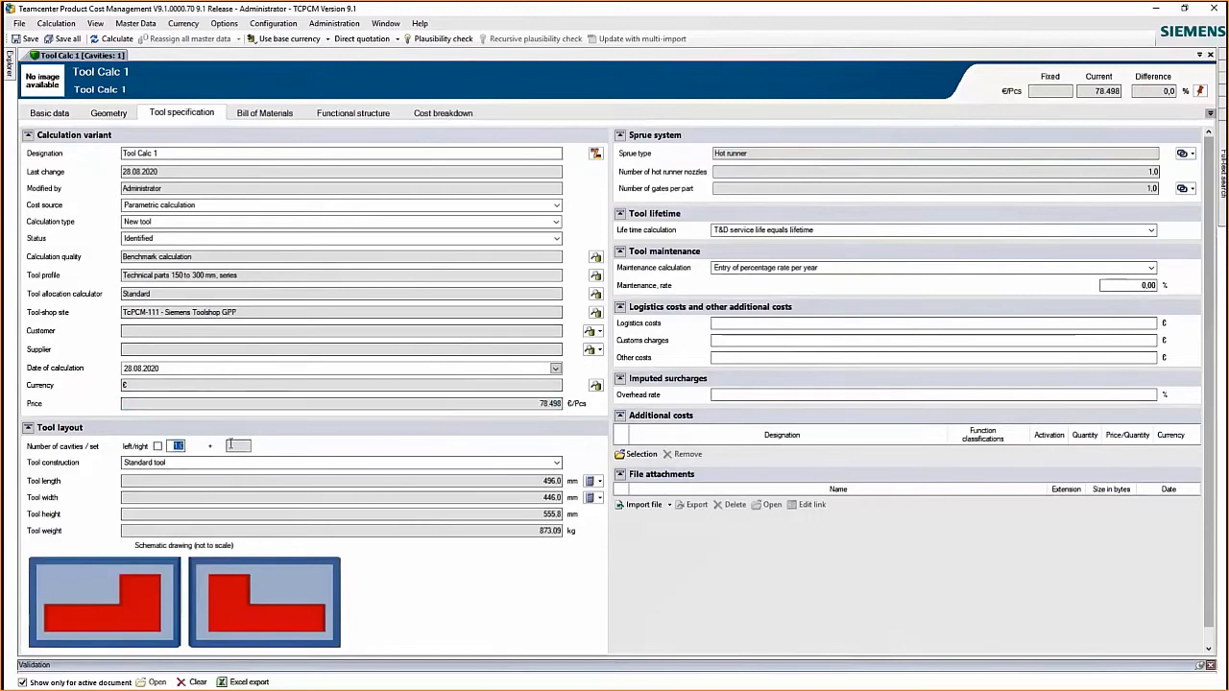
{"action": "type", "text": "4"}
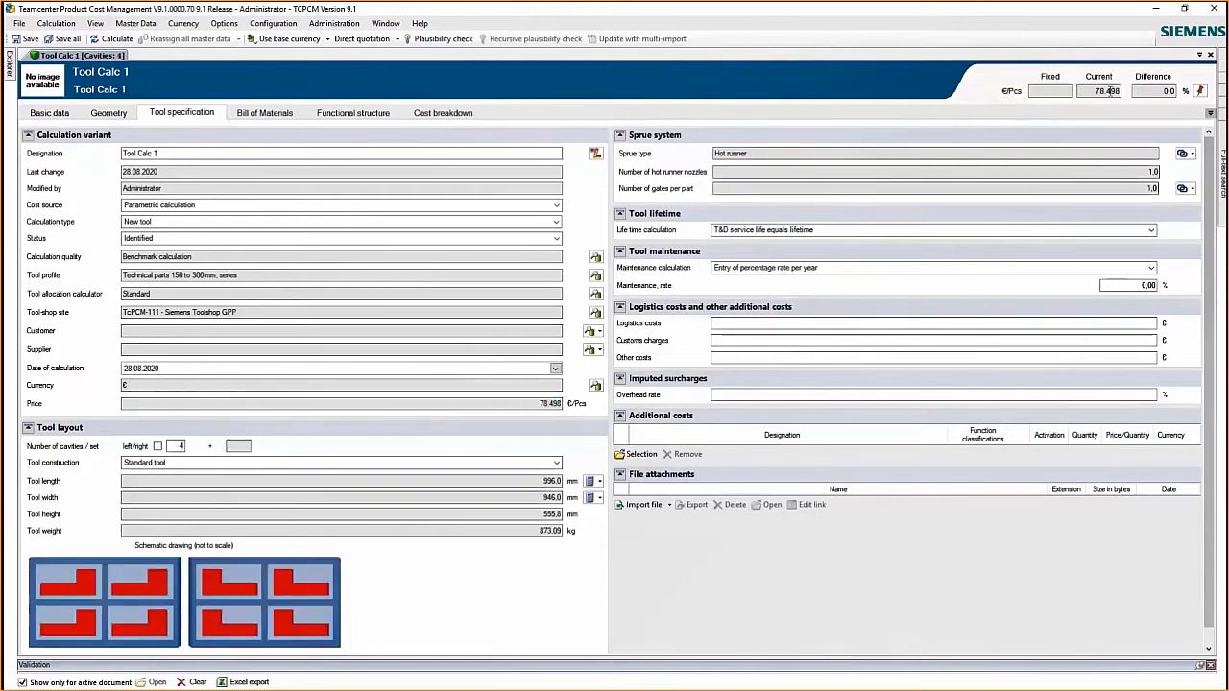
{"action": "left_click", "coordinate": [116, 39]}
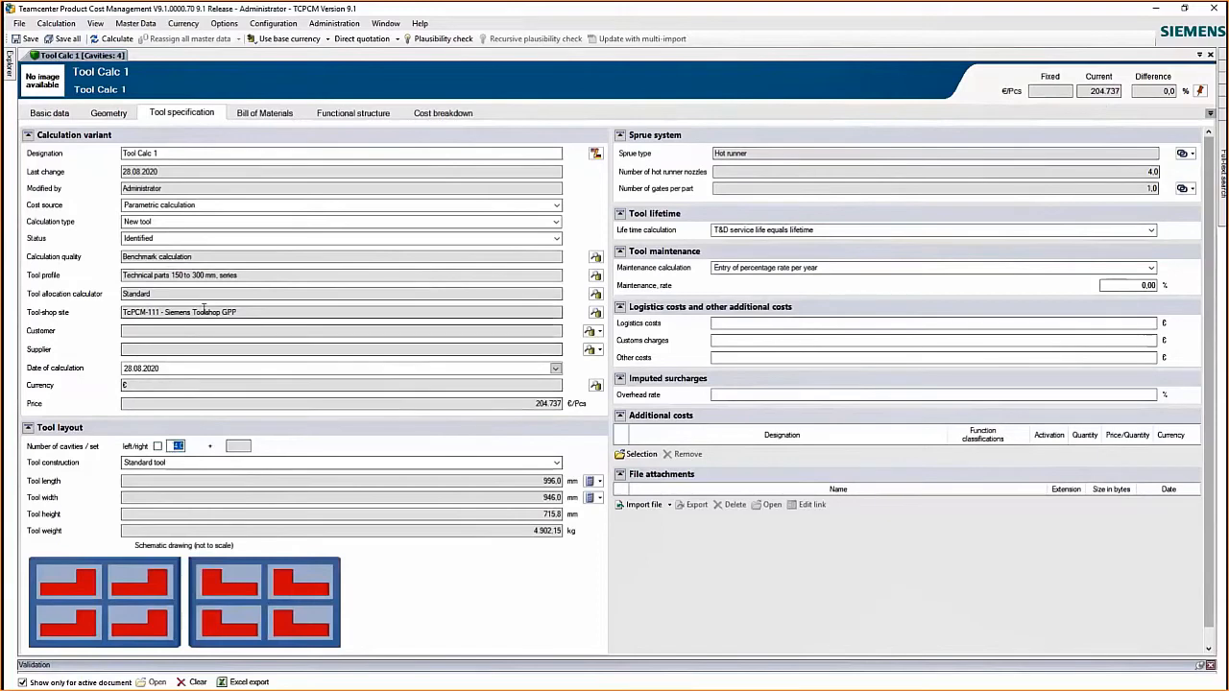
Change the tool-shop site to Sie-002 Ø China, recalculate, and store the resulting price as the fixed comparison price
{"action": "left_click", "coordinate": [595, 313]}
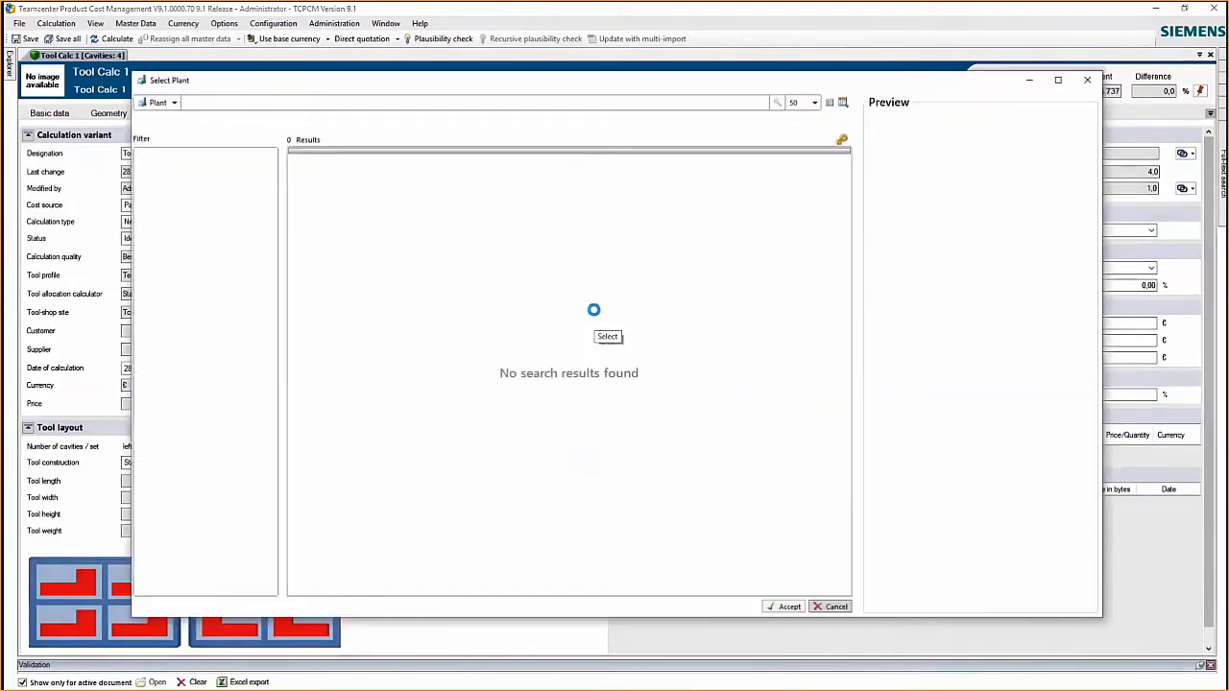
{"action": "left_click", "coordinate": [339, 471]}
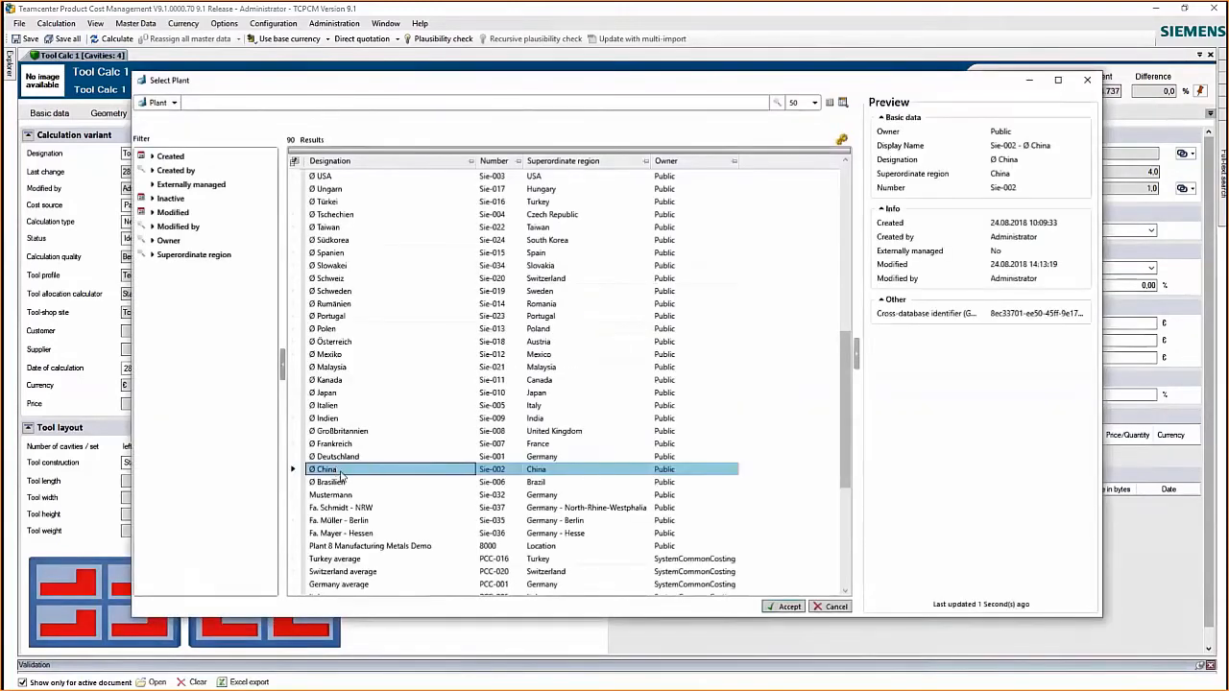
{"action": "left_click", "coordinate": [787, 607]}
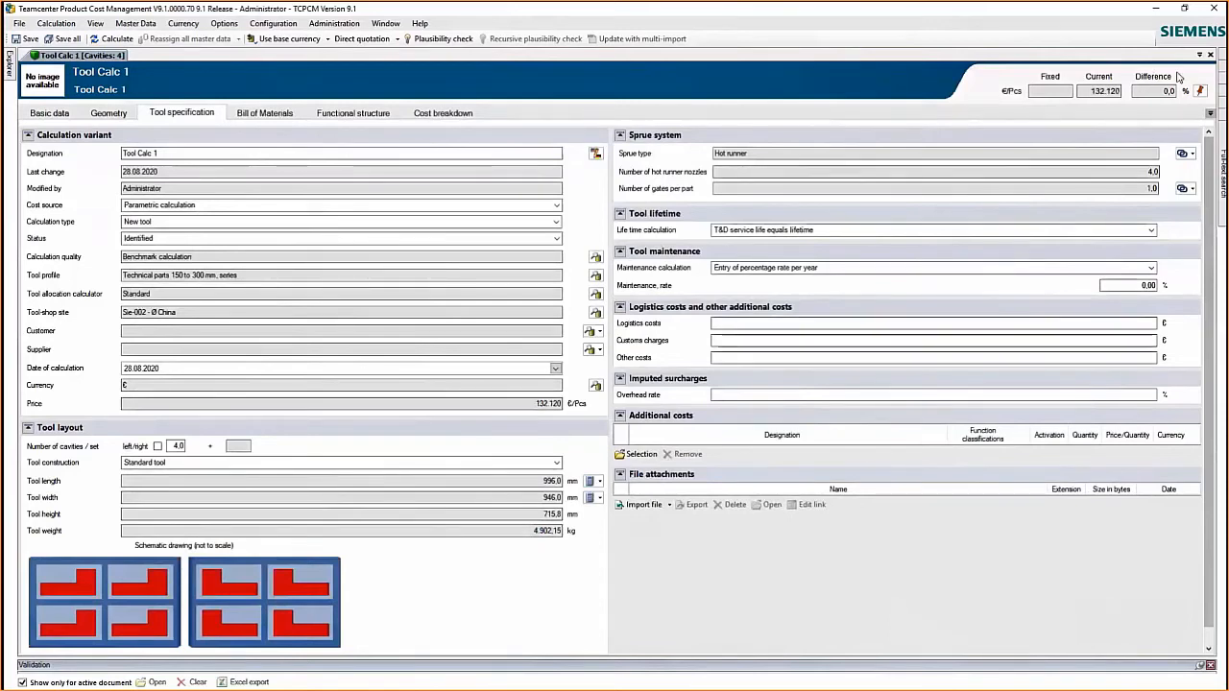
{"action": "left_click", "coordinate": [1199, 91]}
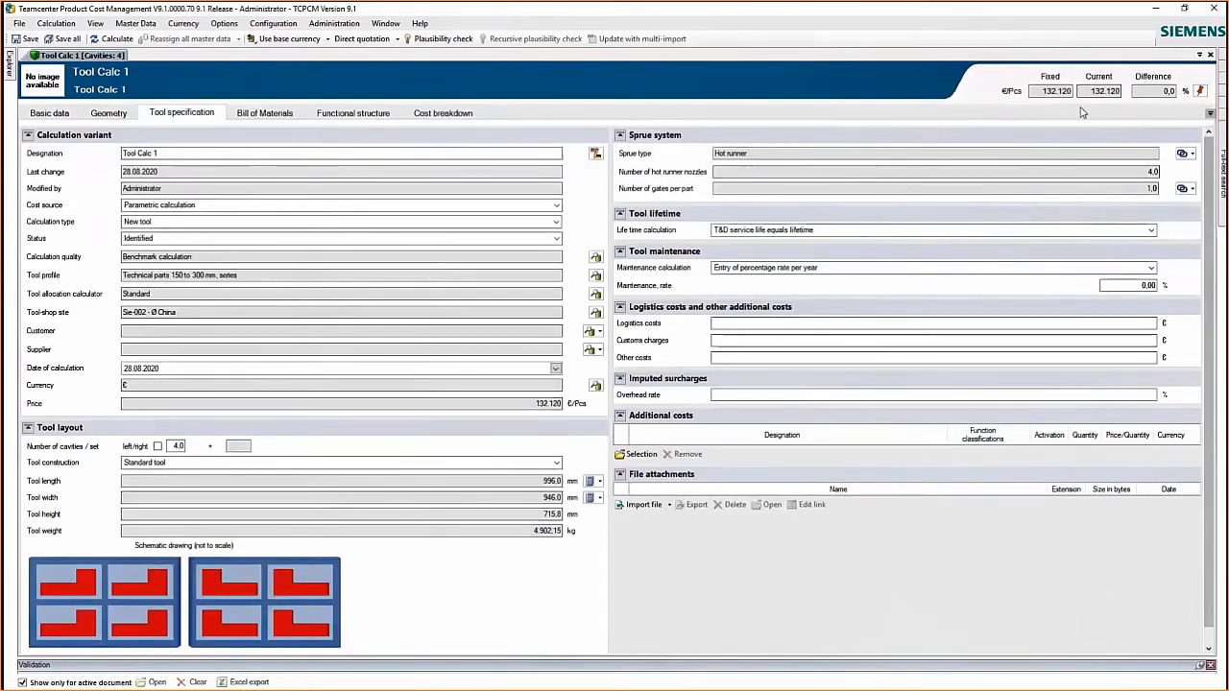
Set the tool-shop site back to Siemens Toolshop GPP, recalculate the price, and check the tool weight
{"action": "left_click", "coordinate": [596, 313]}
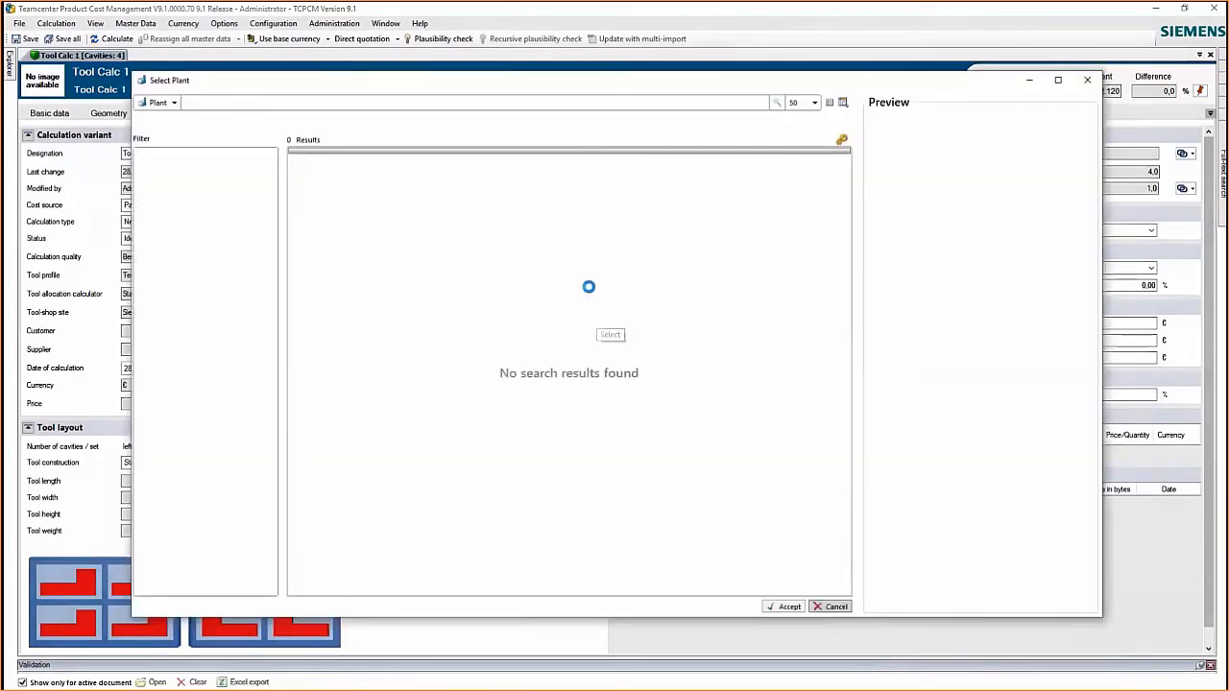
{"action": "left_click", "coordinate": [788, 607]}
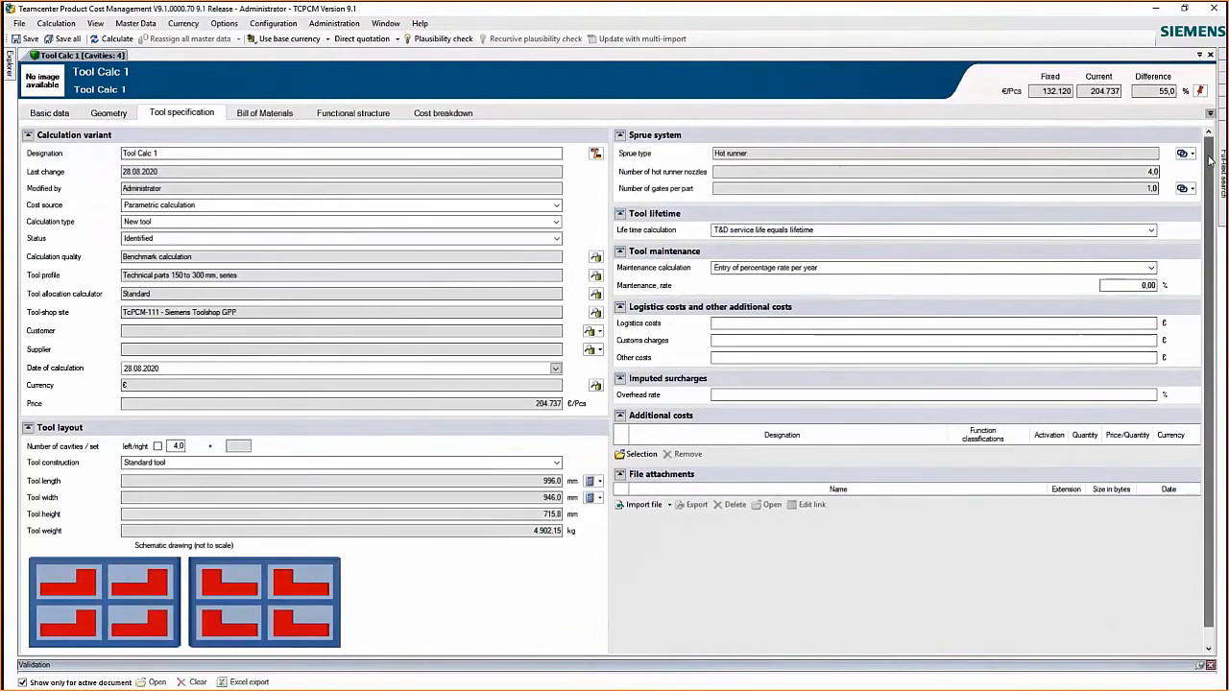
{"action": "left_click", "coordinate": [512, 532]}
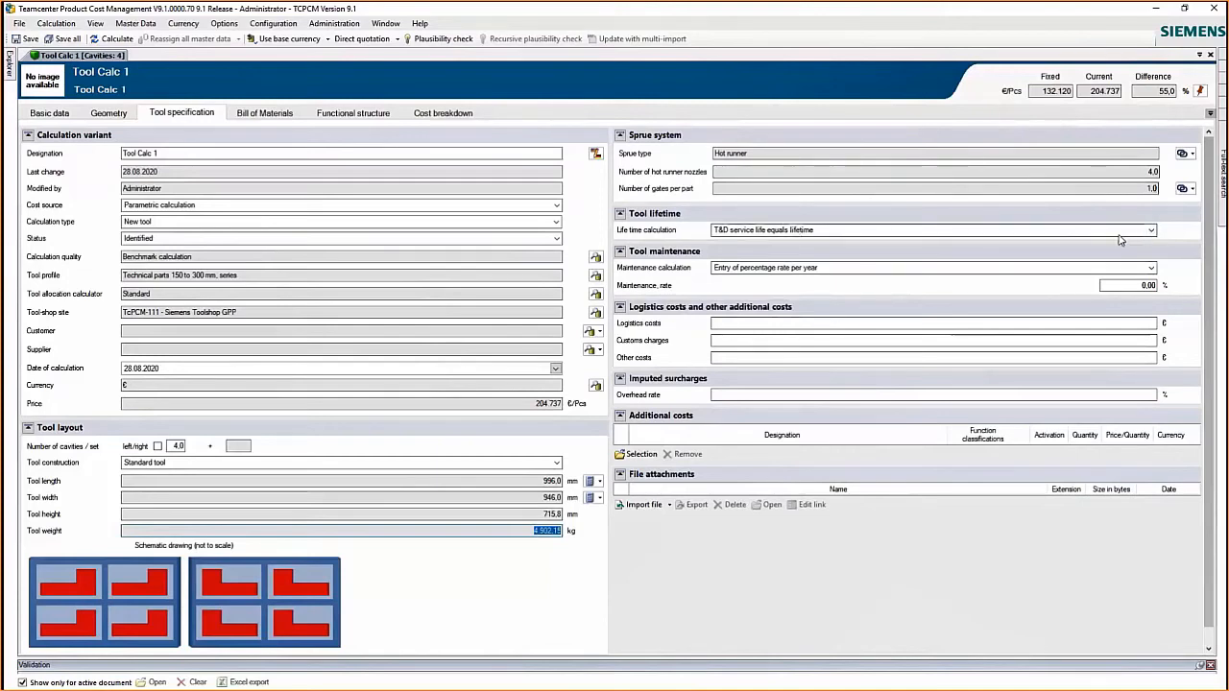
Set the lifetime calculation to Number over lifetime with 4 tools per lifetime, and the maintenance rate to 3 %
{"action": "left_click", "coordinate": [1151, 231]}
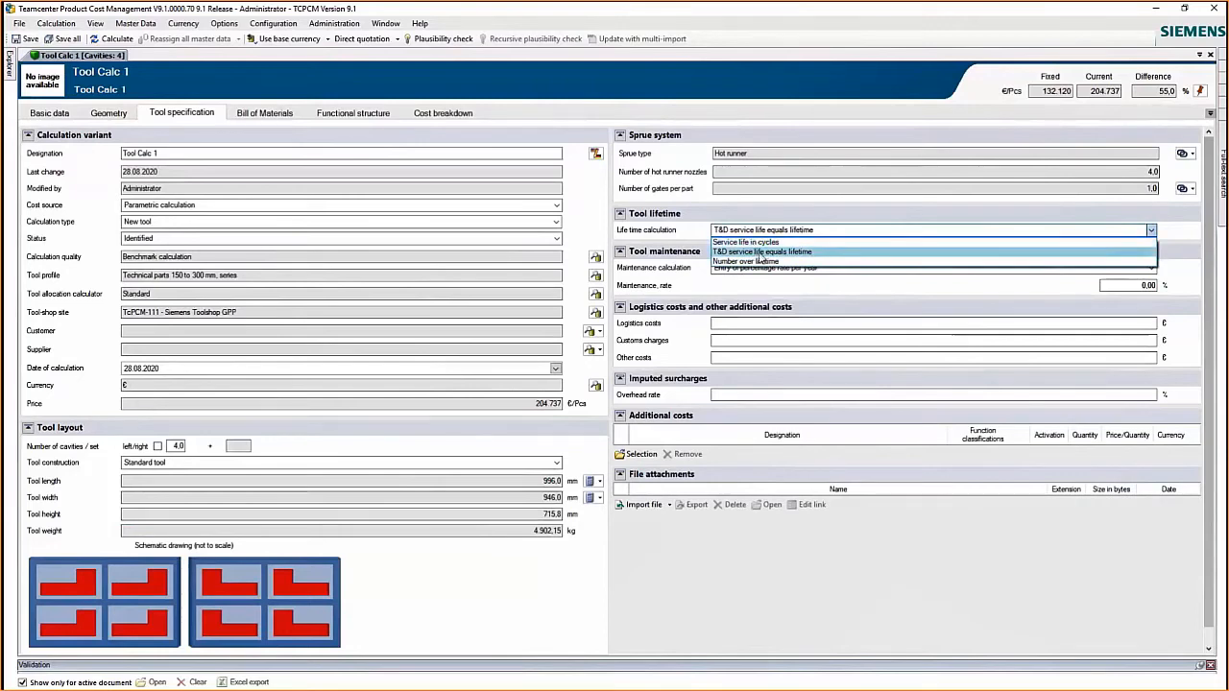
{"action": "left_click", "coordinate": [758, 261]}
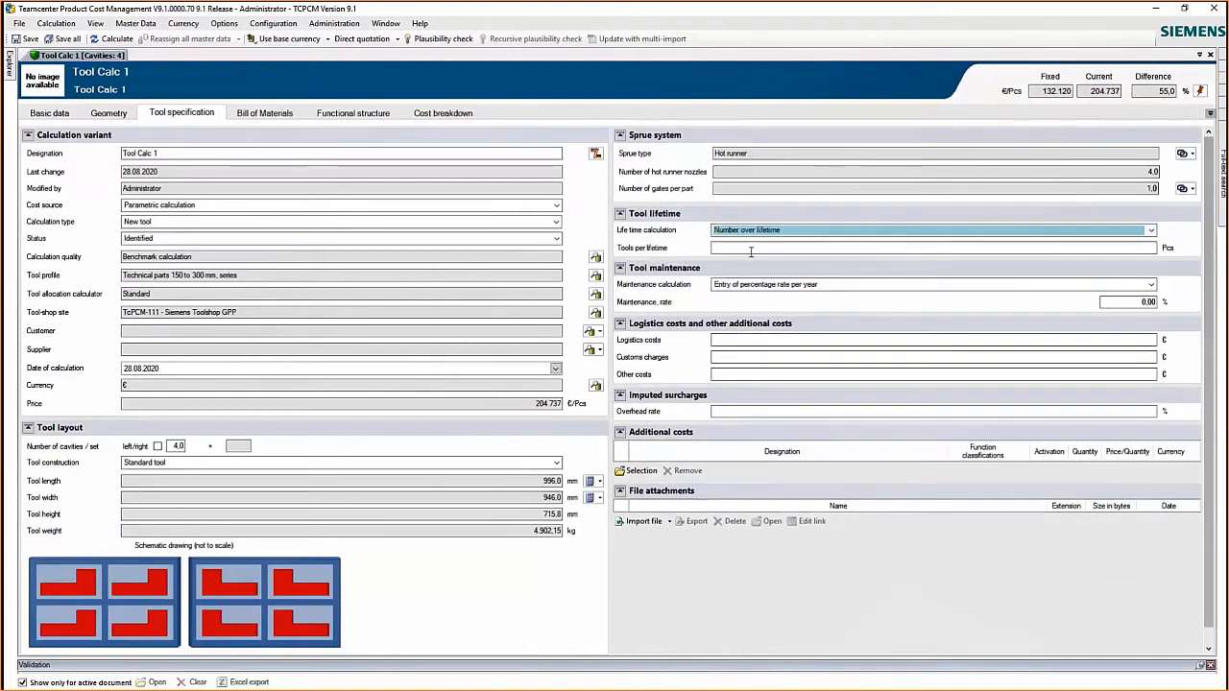
{"action": "left_click", "coordinate": [1138, 248]}
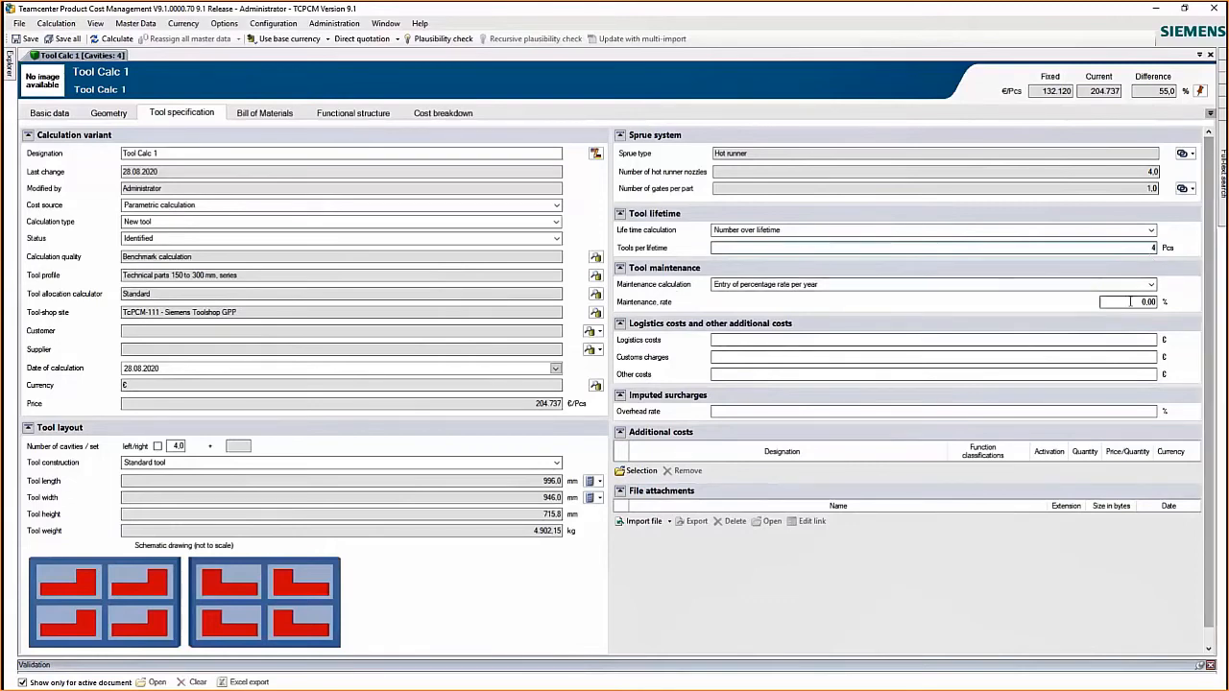
{"action": "left_click", "coordinate": [1131, 302]}
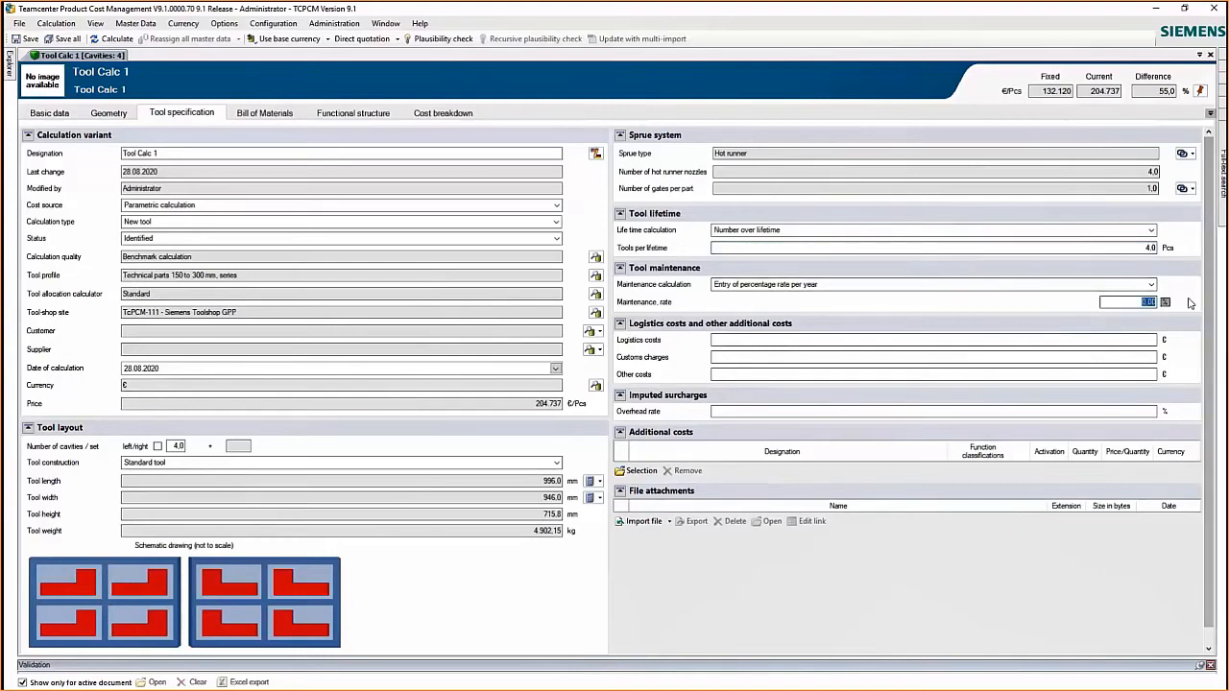
{"action": "type", "text": "3"}
{"action": "left_click", "coordinate": [1119, 338]}
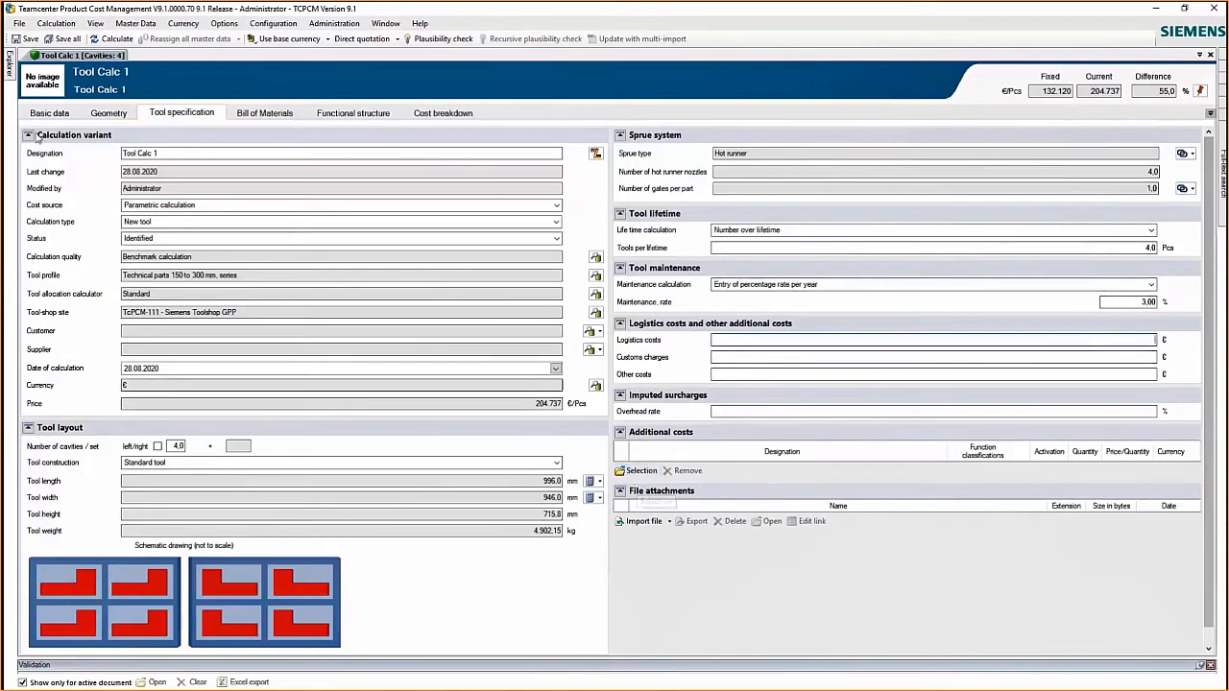
Add Datumsstempel from the My knowledge database folder to the tool's additional costs, saving Tool Calc 1
{"action": "left_click", "coordinate": [11, 67]}
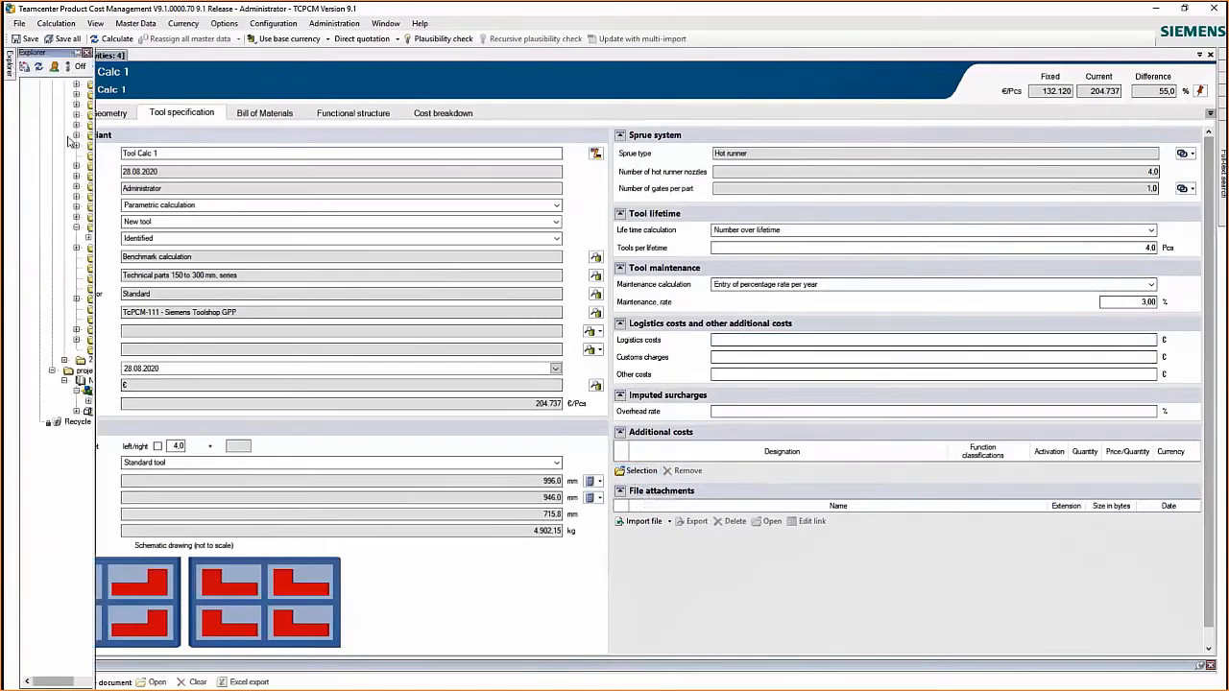
{"action": "left_click_drag", "start_coordinate": [96, 207], "coordinate": [365, 209]}
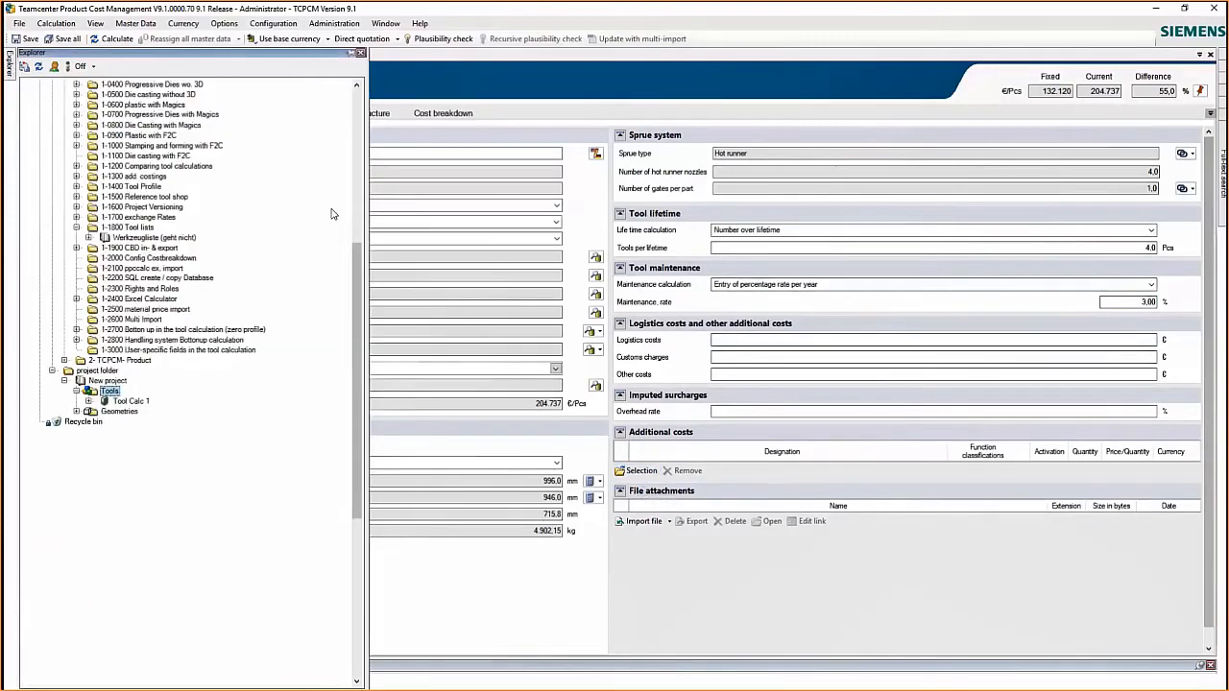
{"action": "left_click_drag", "start_coordinate": [358, 272], "coordinate": [358, 121]}
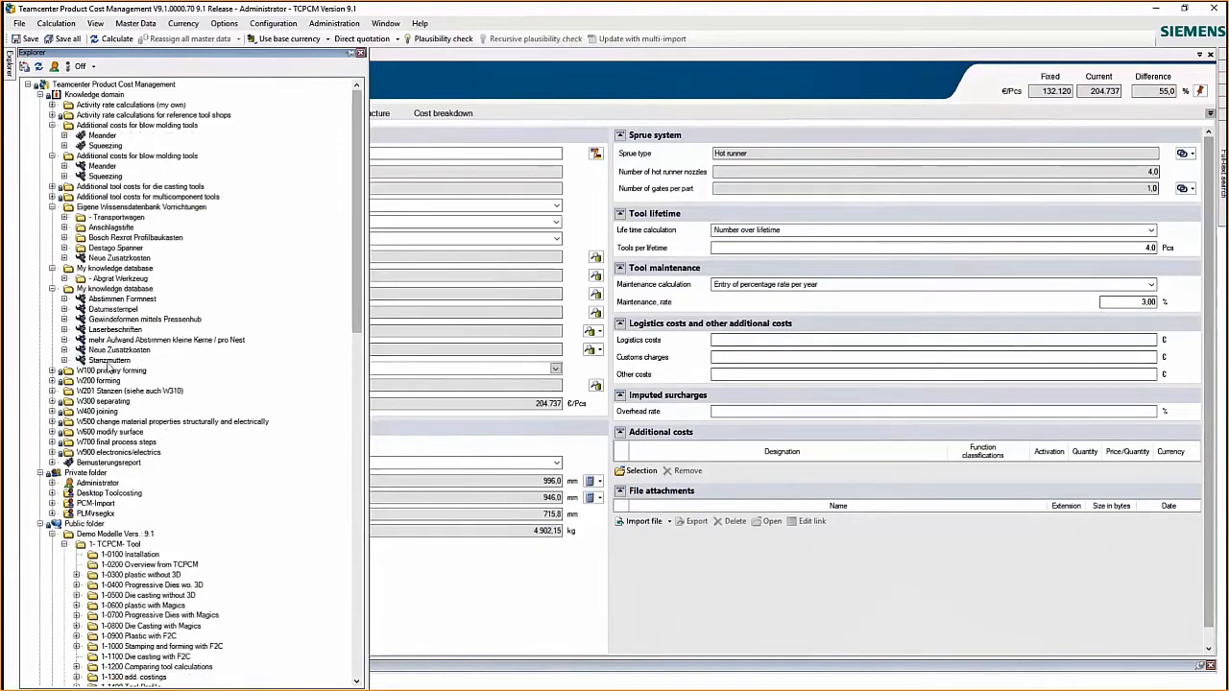
{"action": "left_click", "coordinate": [113, 310]}
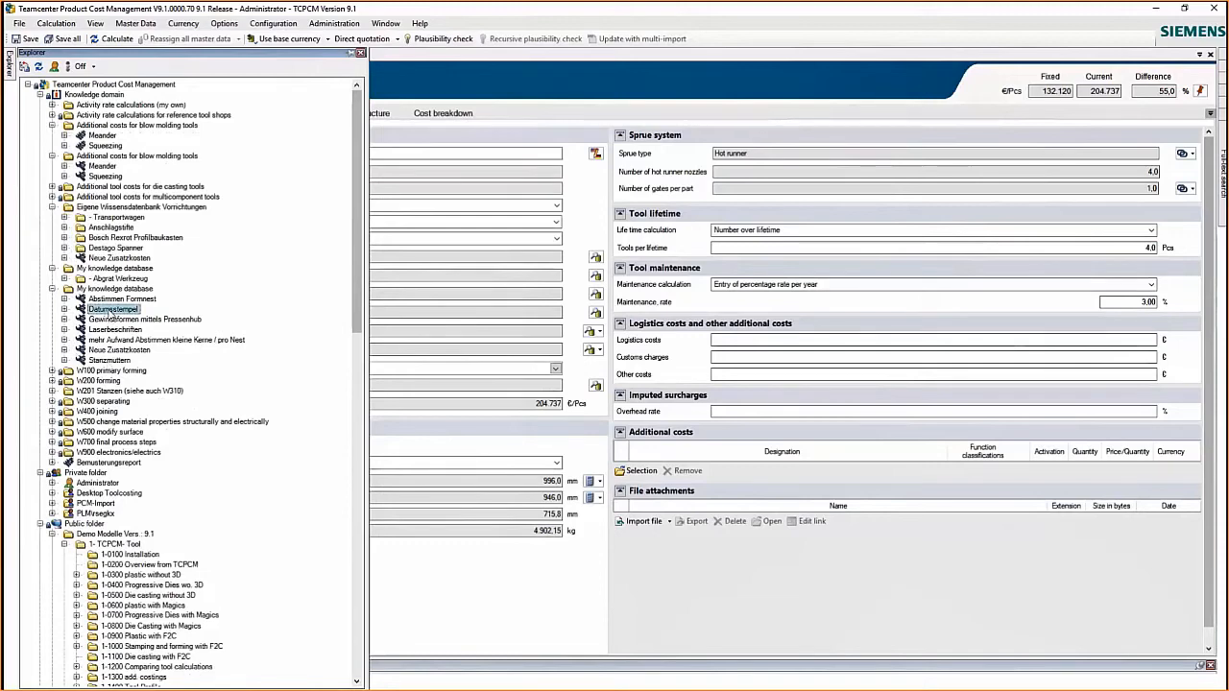
{"action": "double_click", "coordinate": [113, 311]}
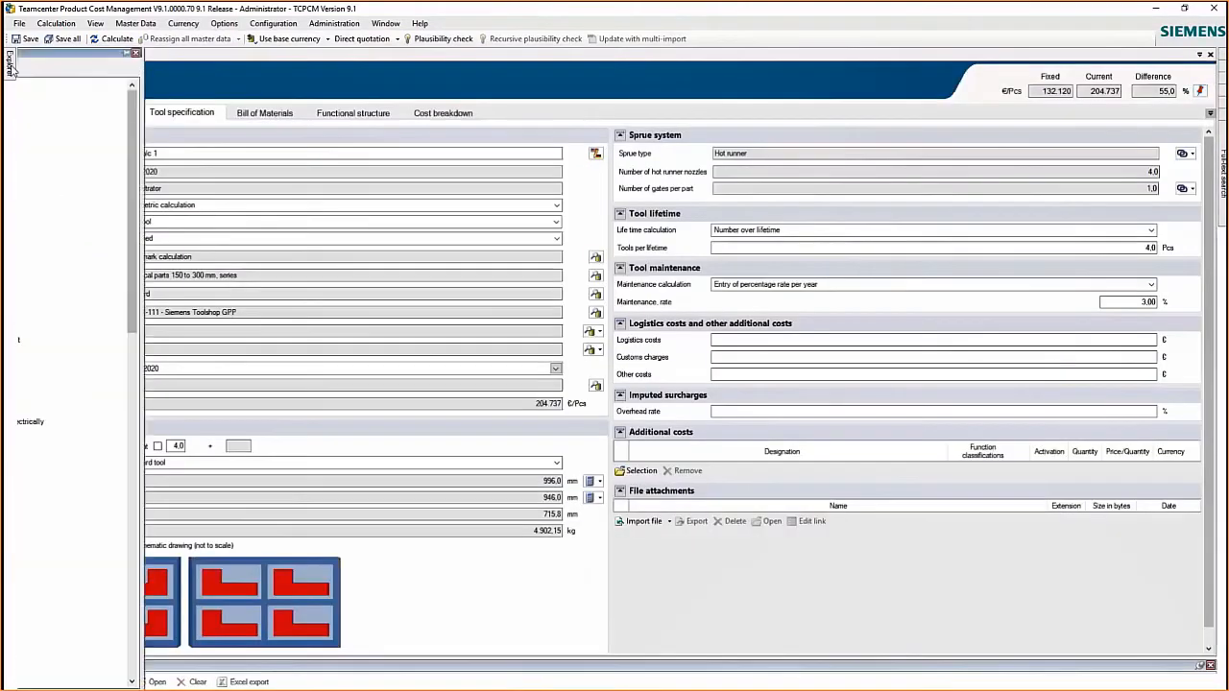
{"action": "mouse_move", "coordinate": [7, 62]}
{"action": "left_click_drag", "start_coordinate": [111, 317], "coordinate": [689, 459]}
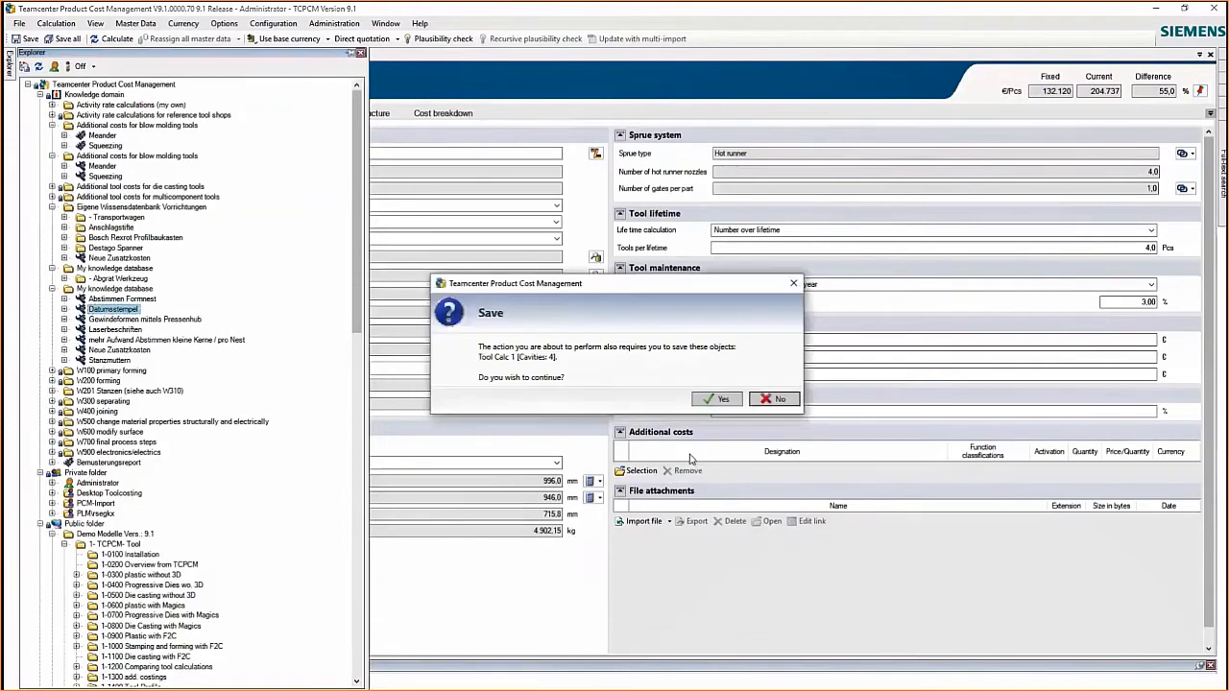
{"action": "left_click", "coordinate": [725, 399]}
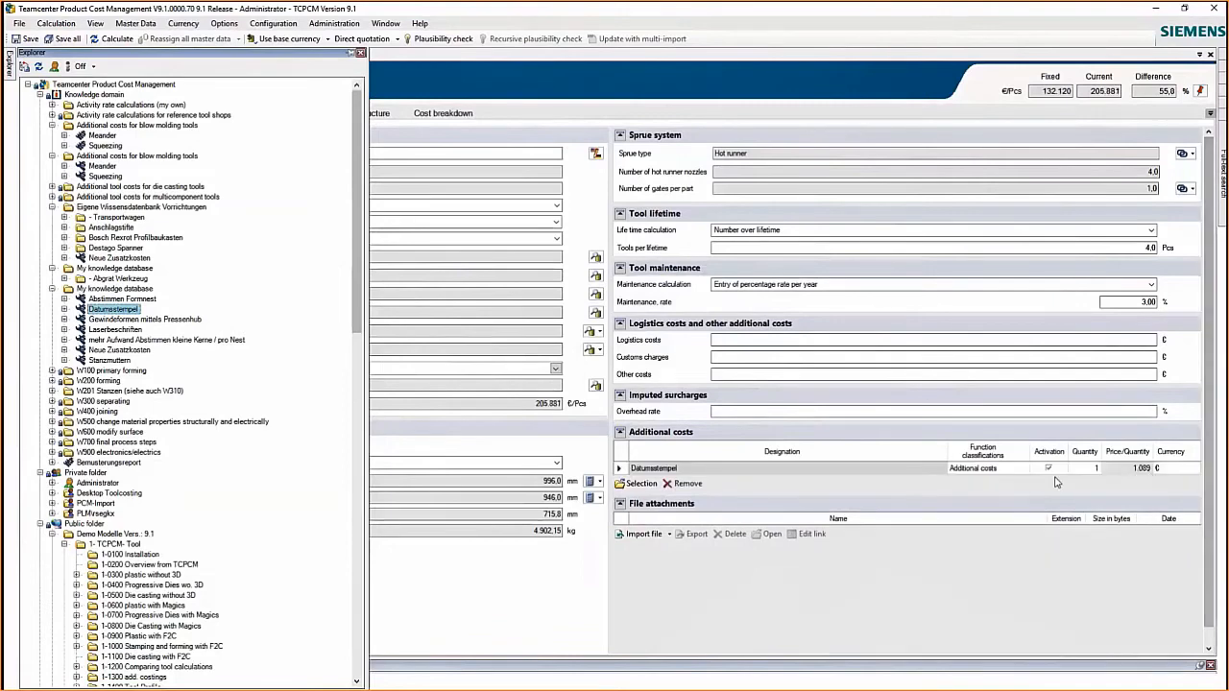
Uncover the tool specification of Tool Calc 1 beside the Explorer and look over its full contents
{"action": "left_click_drag", "start_coordinate": [368, 377], "coordinate": [82, 377]}
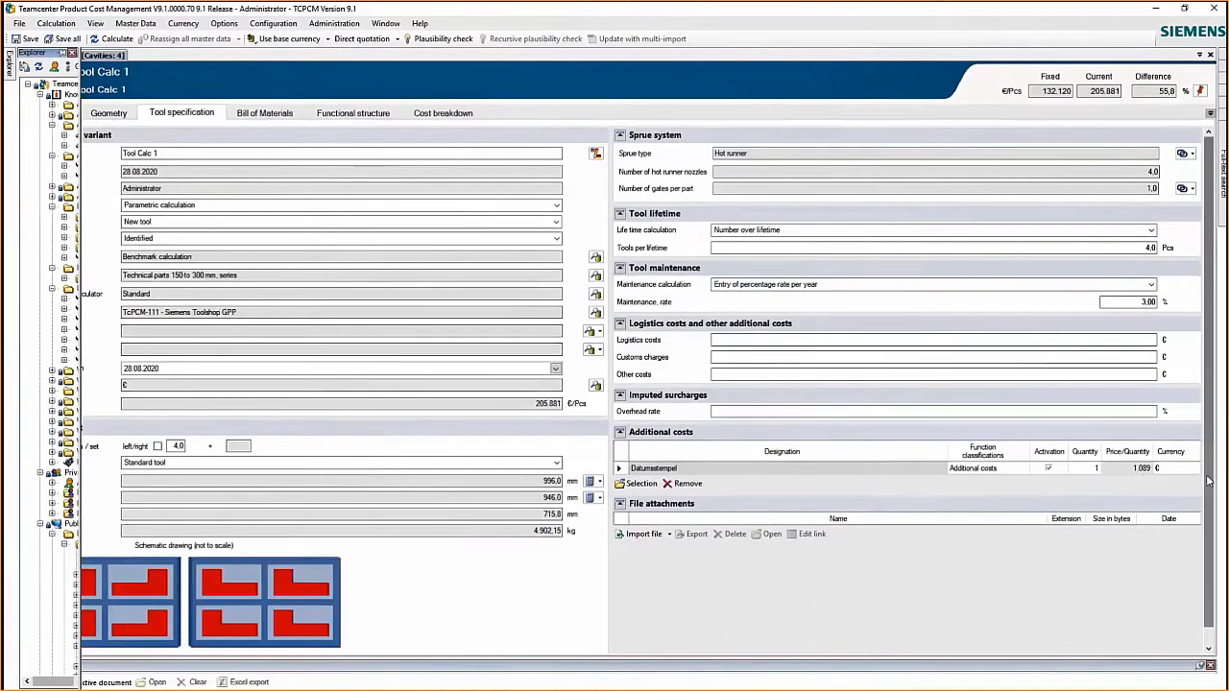
{"action": "scroll", "coordinate": [1214, 519], "scroll_direction": "down", "scroll_amount": 1}
{"action": "scroll", "coordinate": [1216, 519], "scroll_direction": "up", "scroll_amount": 1}
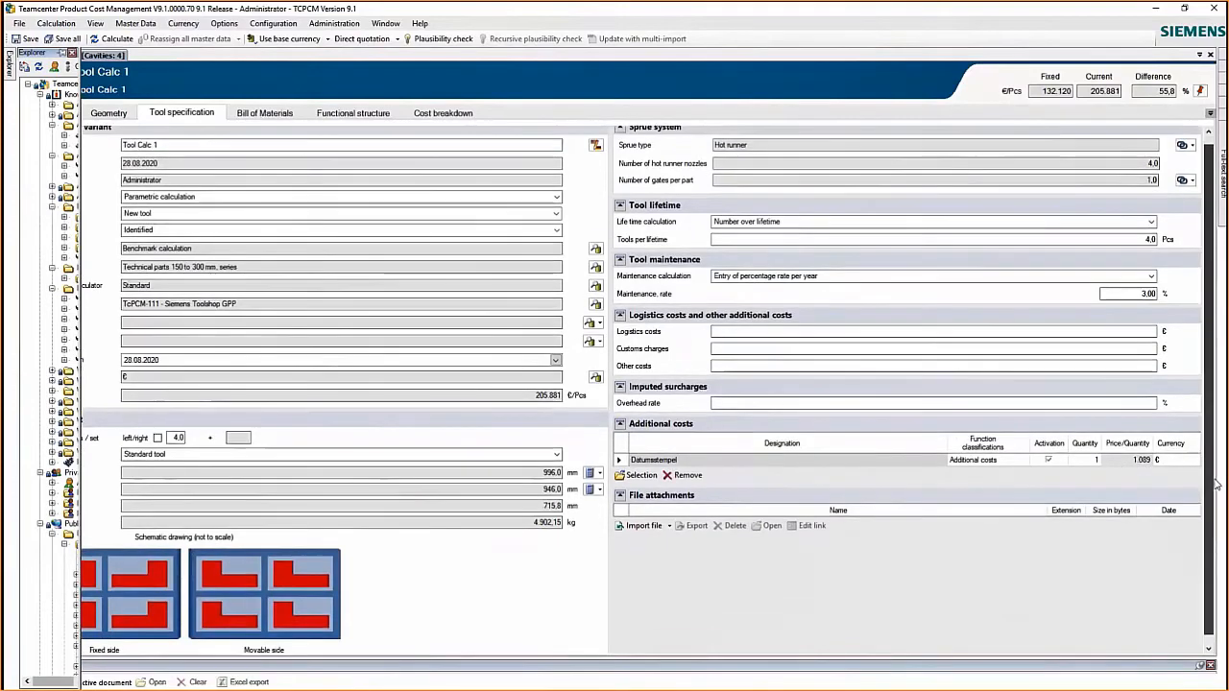
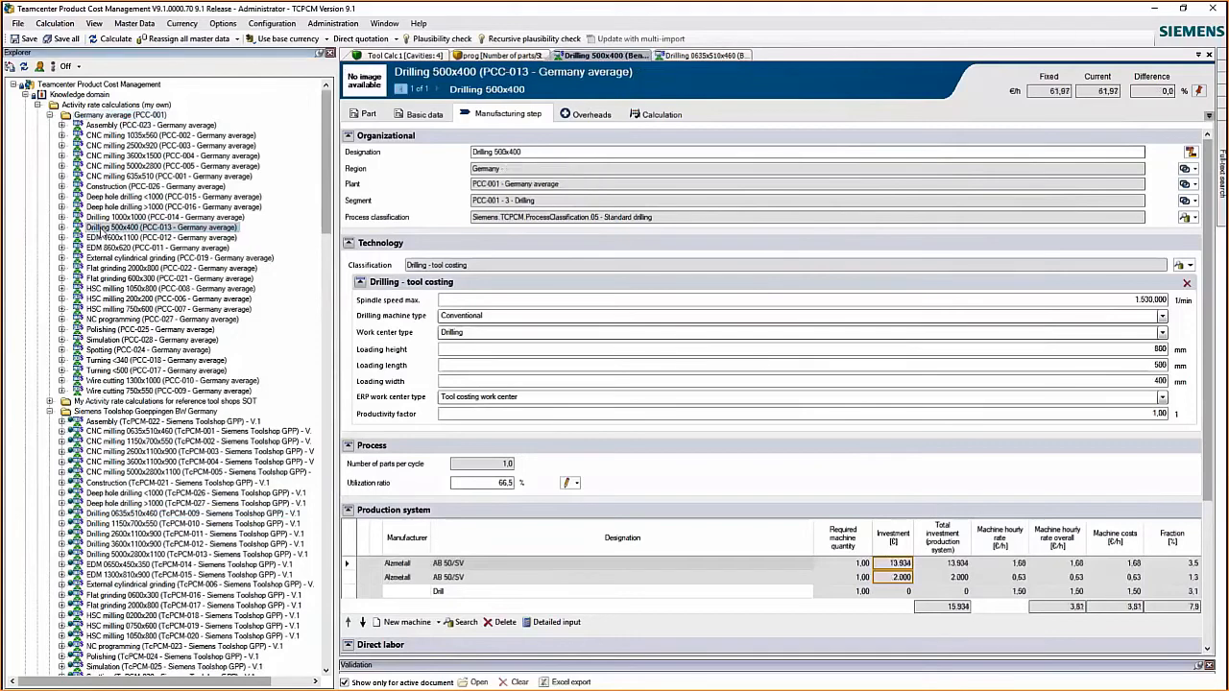
Examine the Siemens Toolshop GPP activity rate calculation Drilling 0635x510x460, including its DMC 635V machine data and productivity factor
{"action": "scroll", "coordinate": [120, 374], "scroll_direction": "down", "scroll_amount": 5}
{"action": "double_click", "coordinate": [120, 370]}
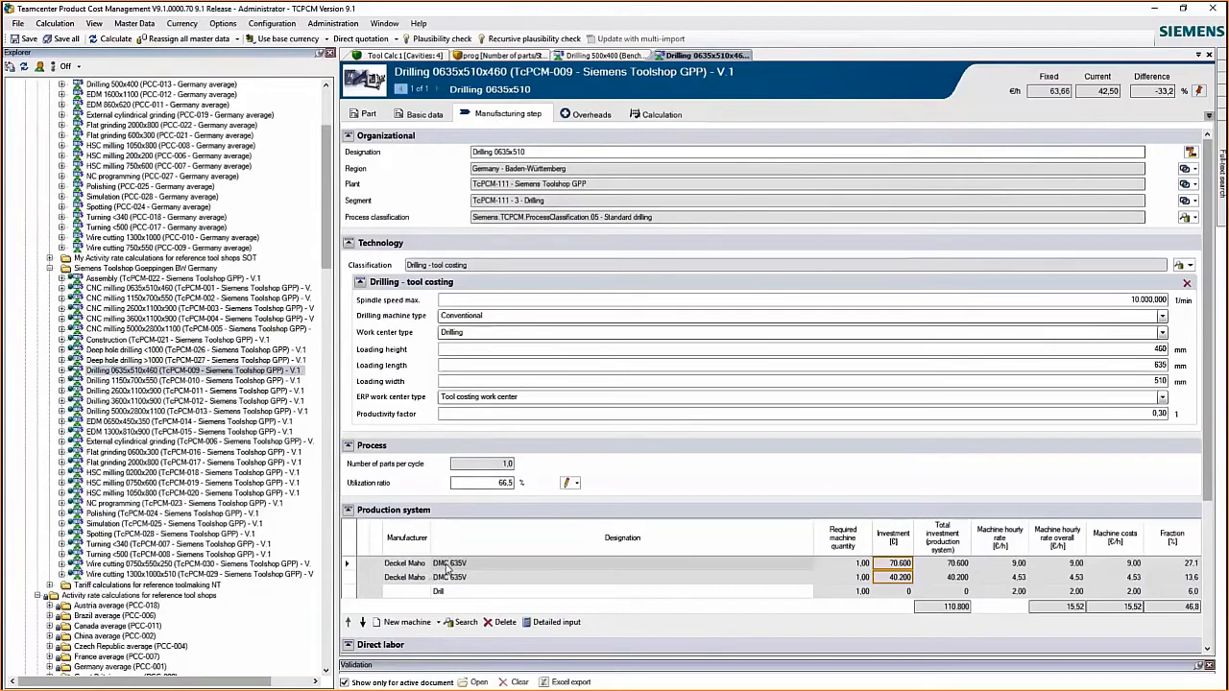
{"action": "left_click", "coordinate": [393, 569]}
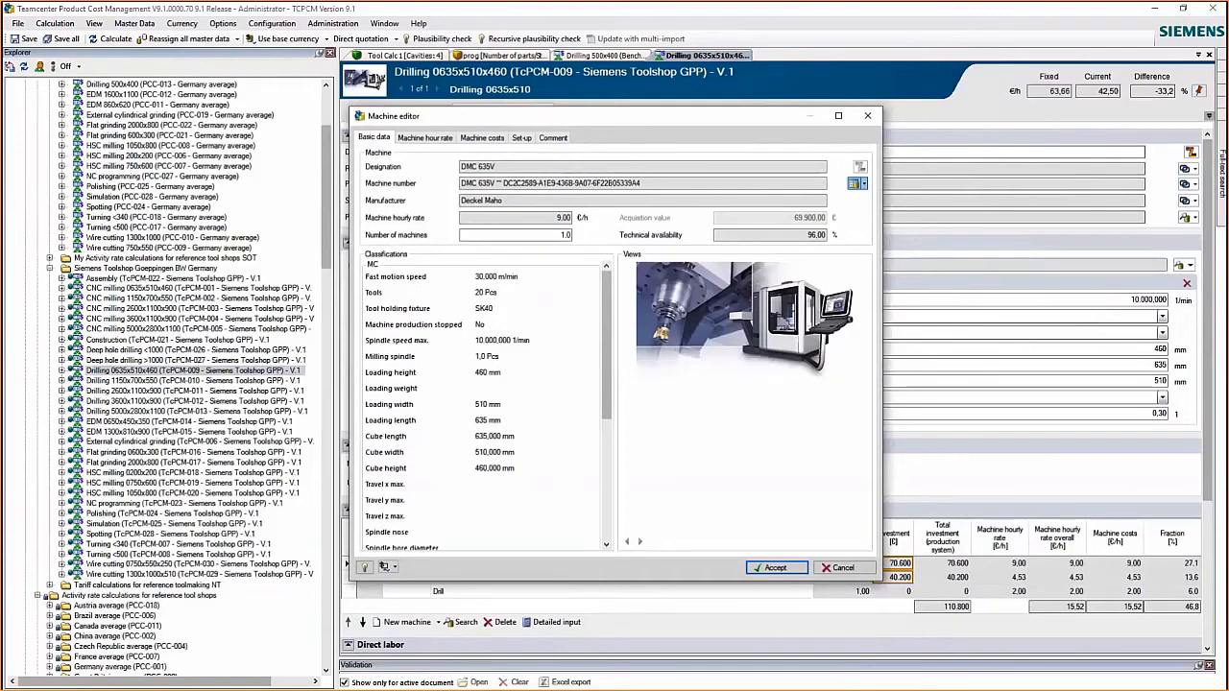
{"action": "left_click", "coordinate": [842, 569]}
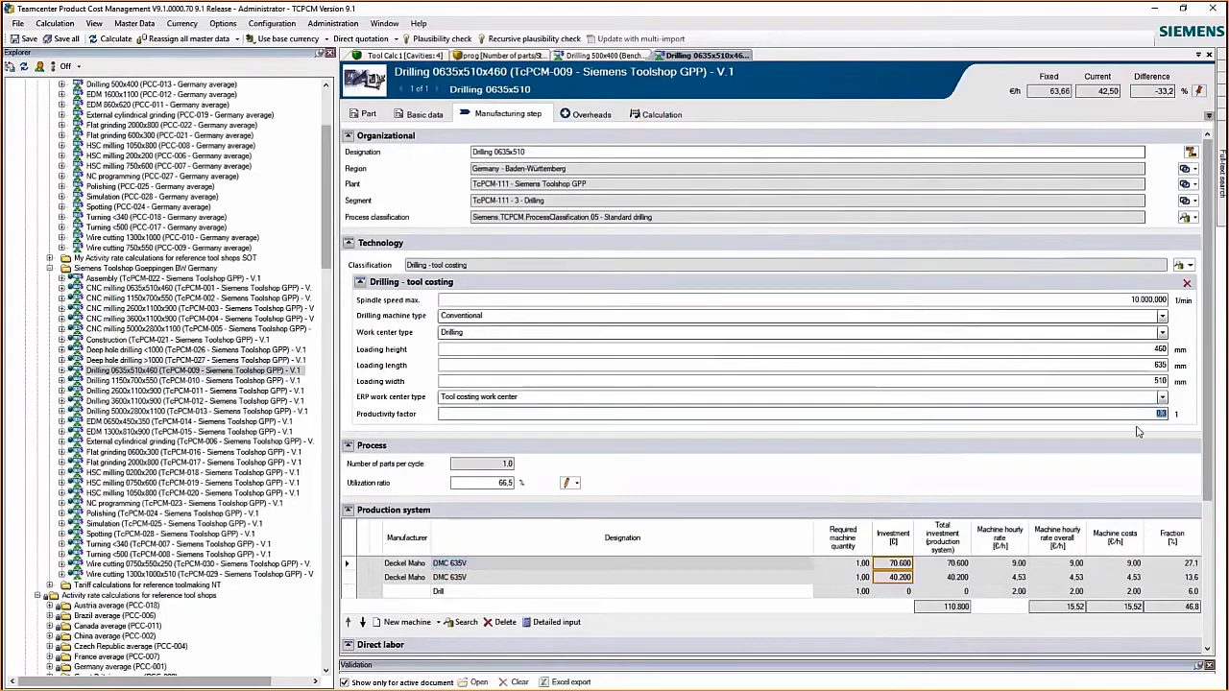
{"action": "left_click_drag", "start_coordinate": [1211, 437], "coordinate": [1212, 443]}
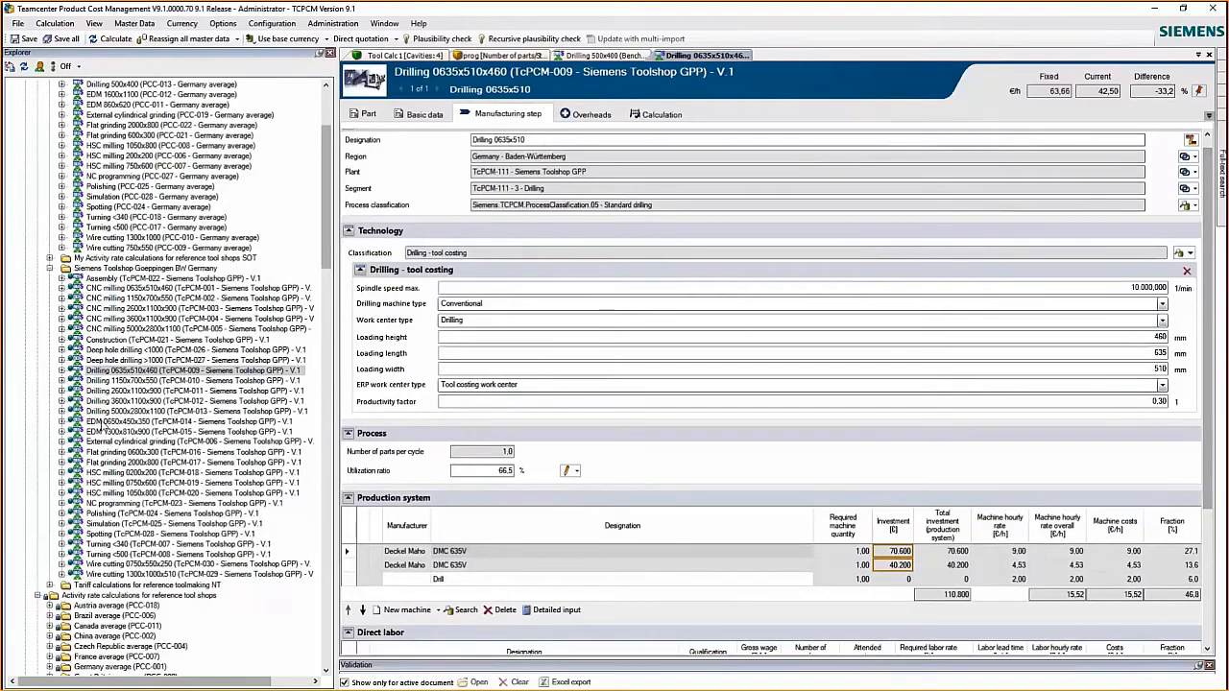
Set the productivity factor to 0,9 in the manufacturing step of the Siemens Toolshop GPP activity rate calculation EDM 0650x450x350
{"action": "left_click", "coordinate": [108, 421]}
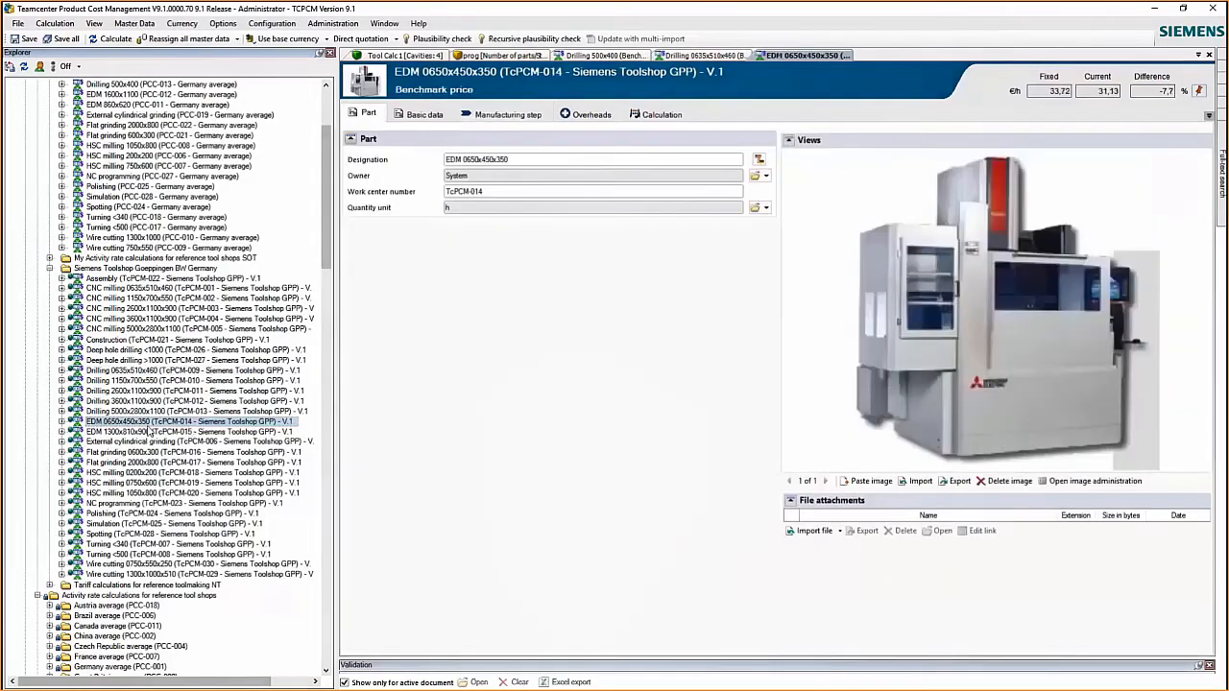
{"action": "left_click", "coordinate": [491, 114]}
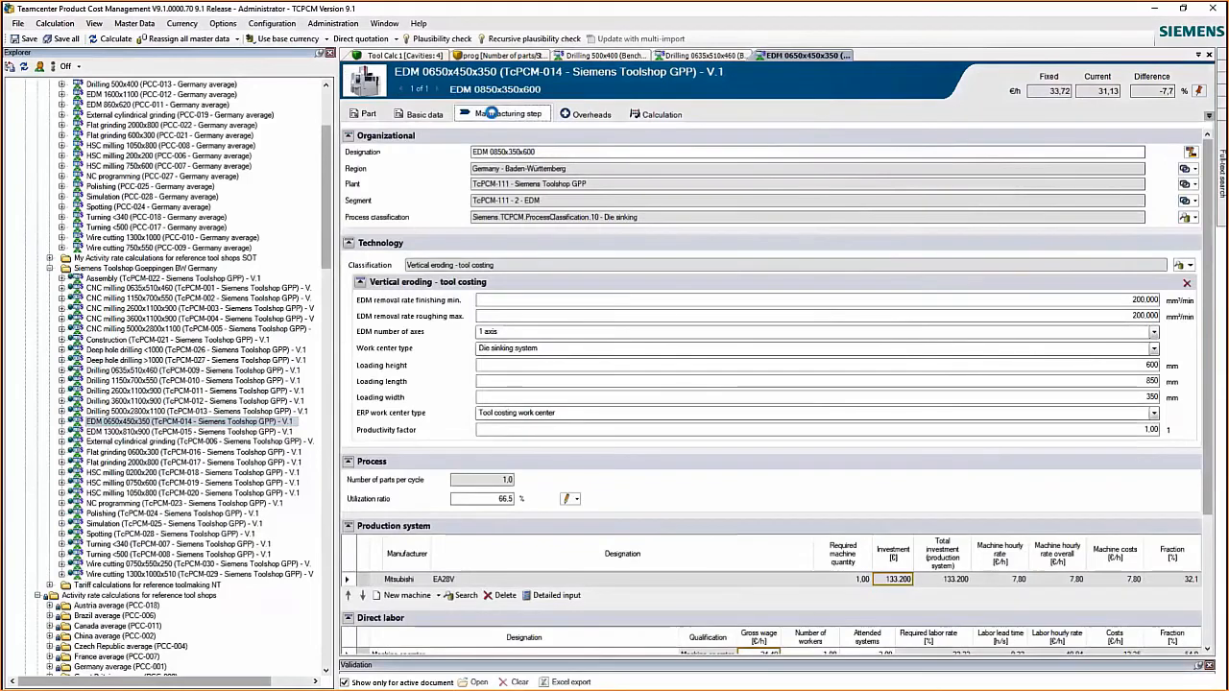
{"action": "left_click", "coordinate": [1143, 432]}
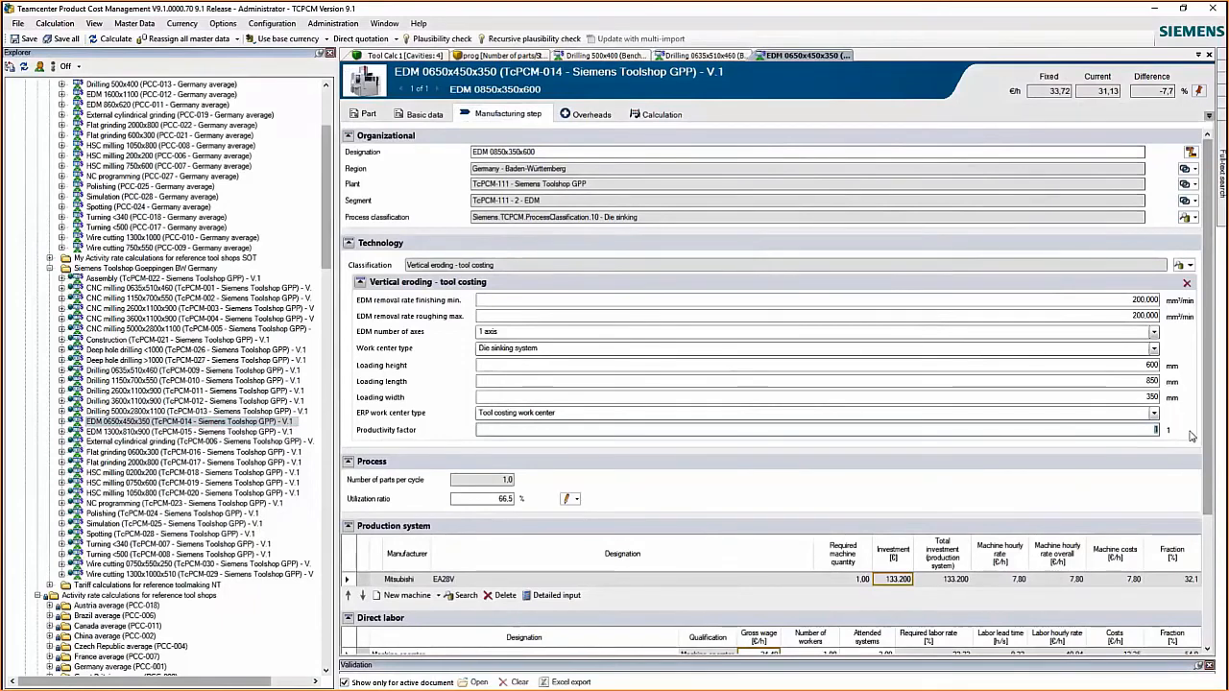
{"action": "type", "text": "0,9"}
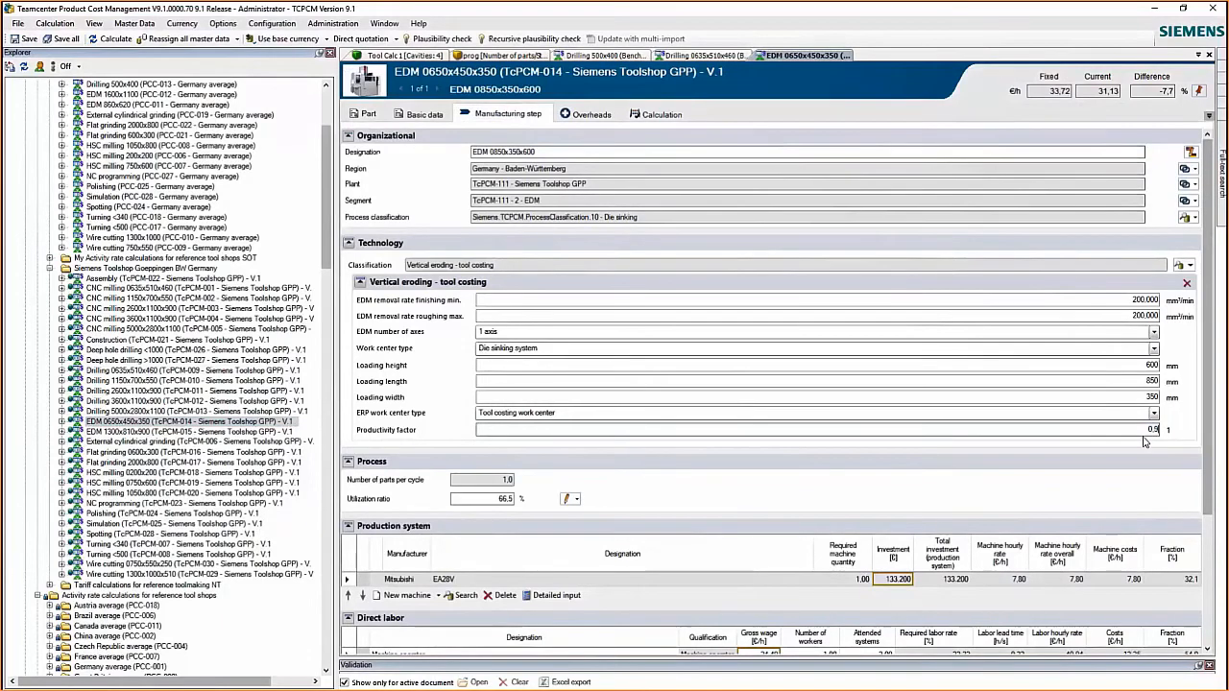
{"action": "scroll", "coordinate": [1152, 422], "scroll_direction": "down", "scroll_amount": 1}
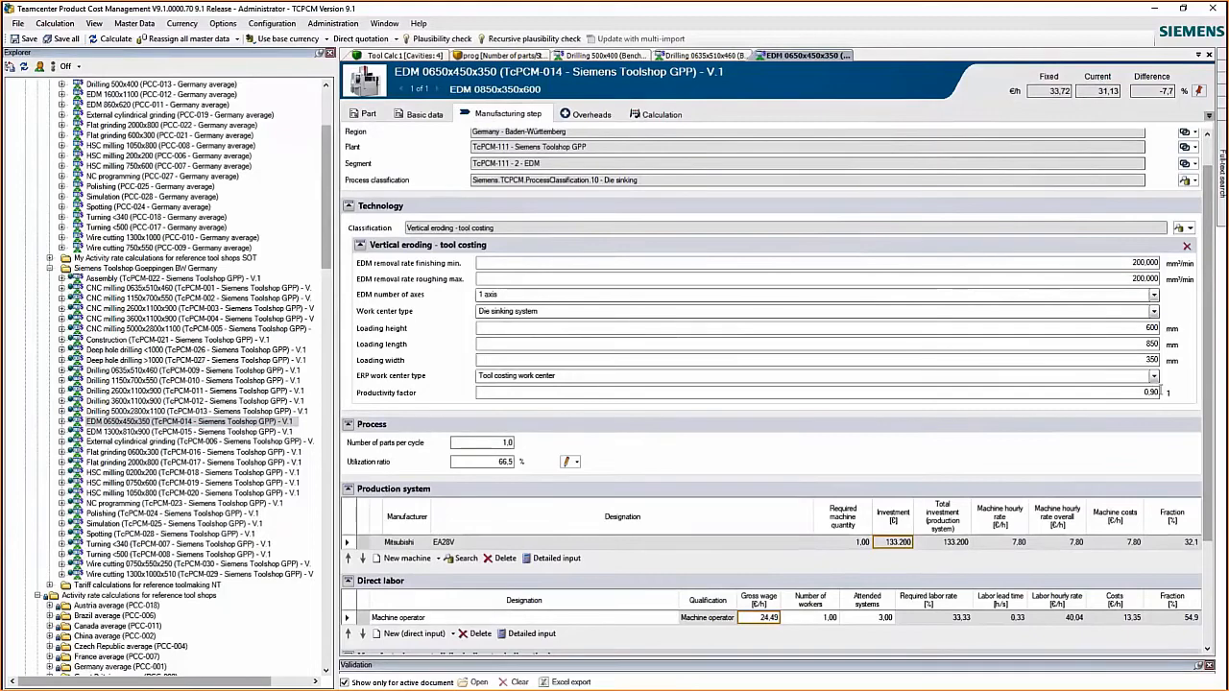
{"action": "scroll", "coordinate": [1208, 285], "scroll_direction": "up", "scroll_amount": 1}
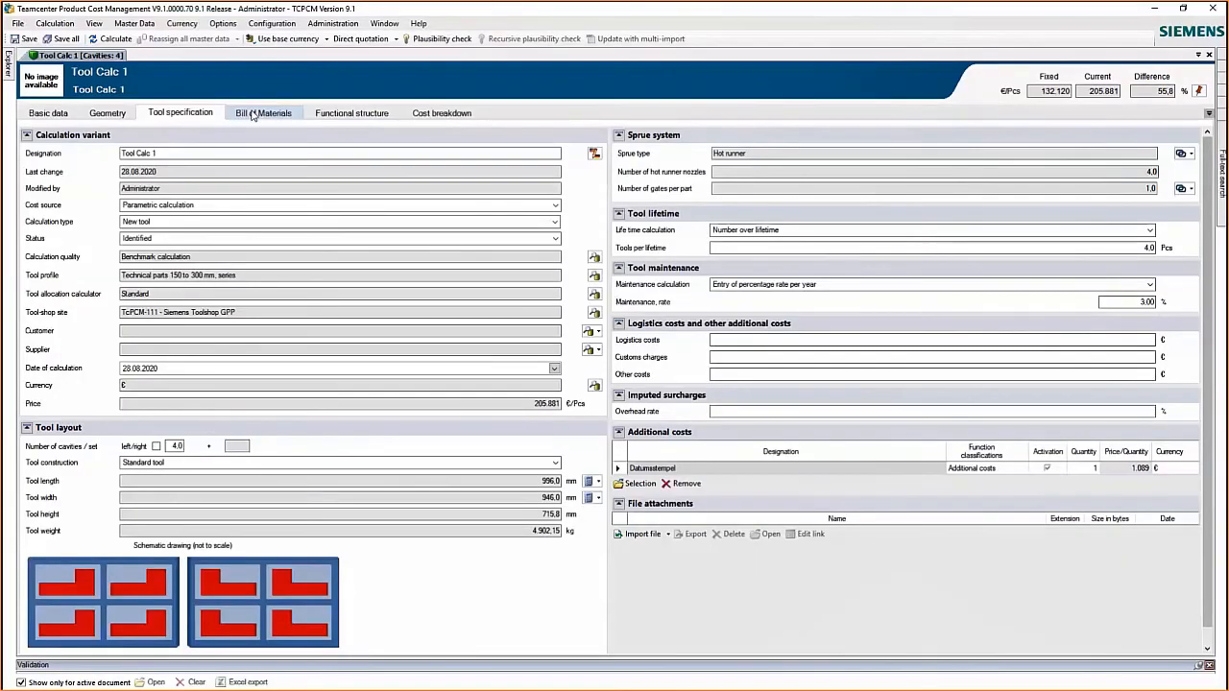
Examine Tool Calc 1's bill of materials, expanding the basic design, die cavity, functional unit groups and the operations of the die cavity's basic processing
{"action": "left_click", "coordinate": [257, 112]}
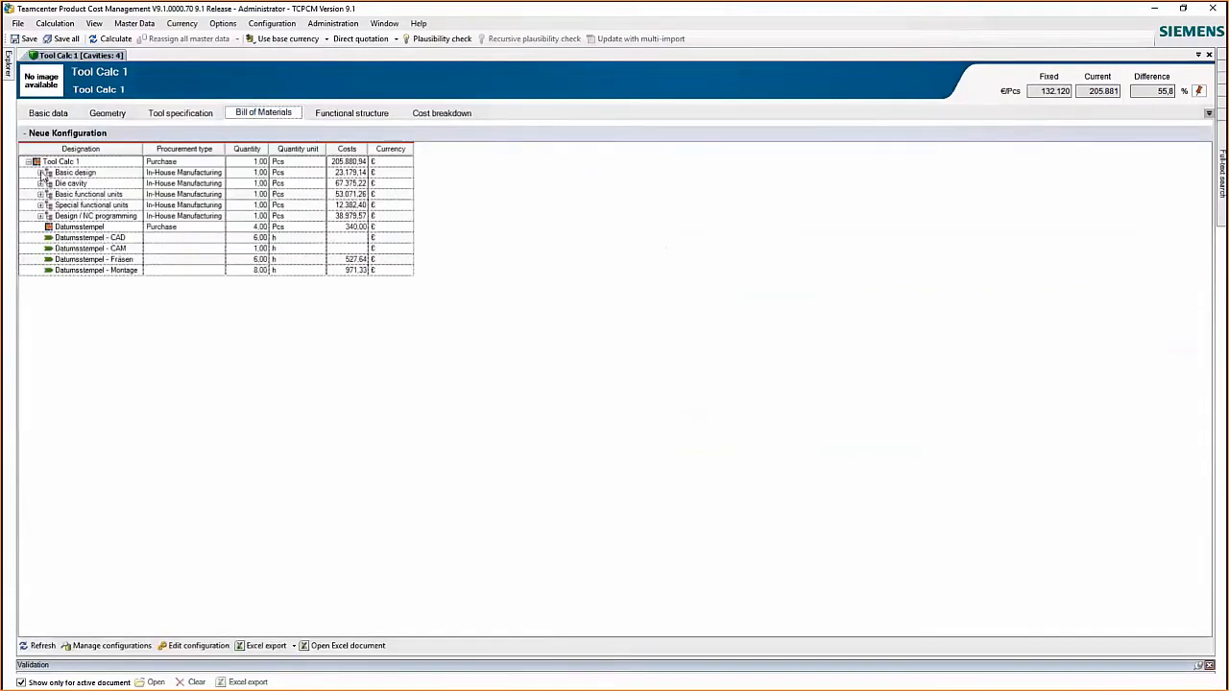
{"action": "left_click", "coordinate": [41, 173]}
{"action": "left_click", "coordinate": [41, 204]}
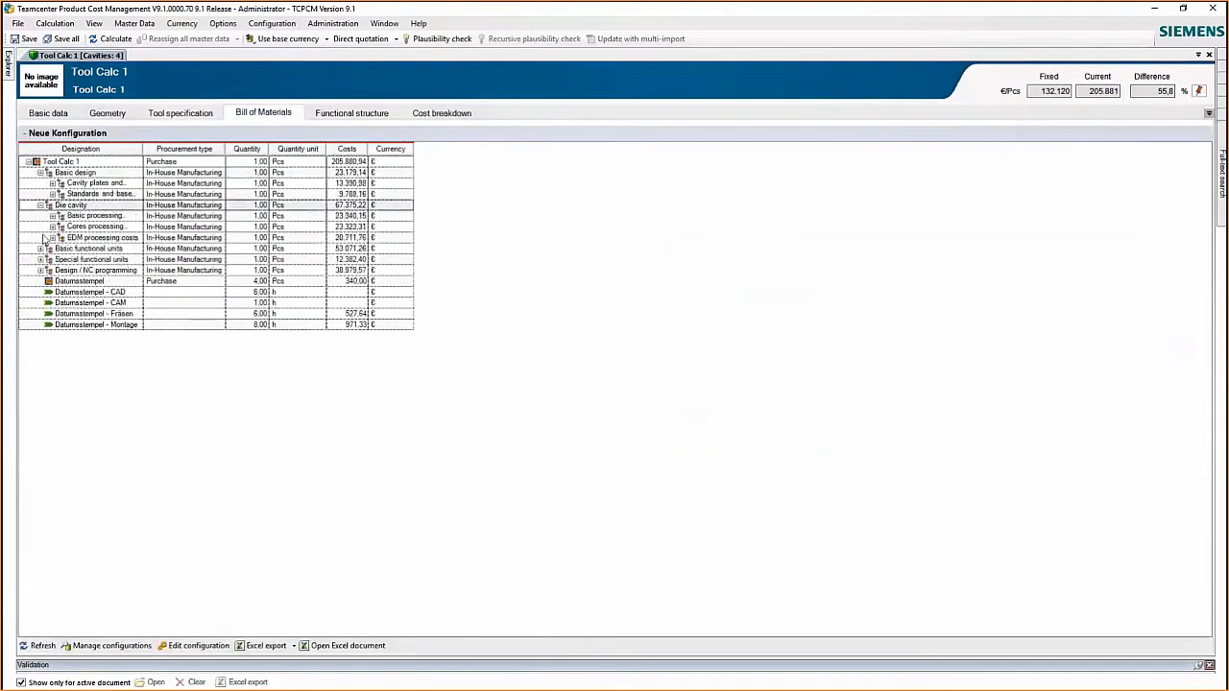
{"action": "left_click", "coordinate": [41, 248]}
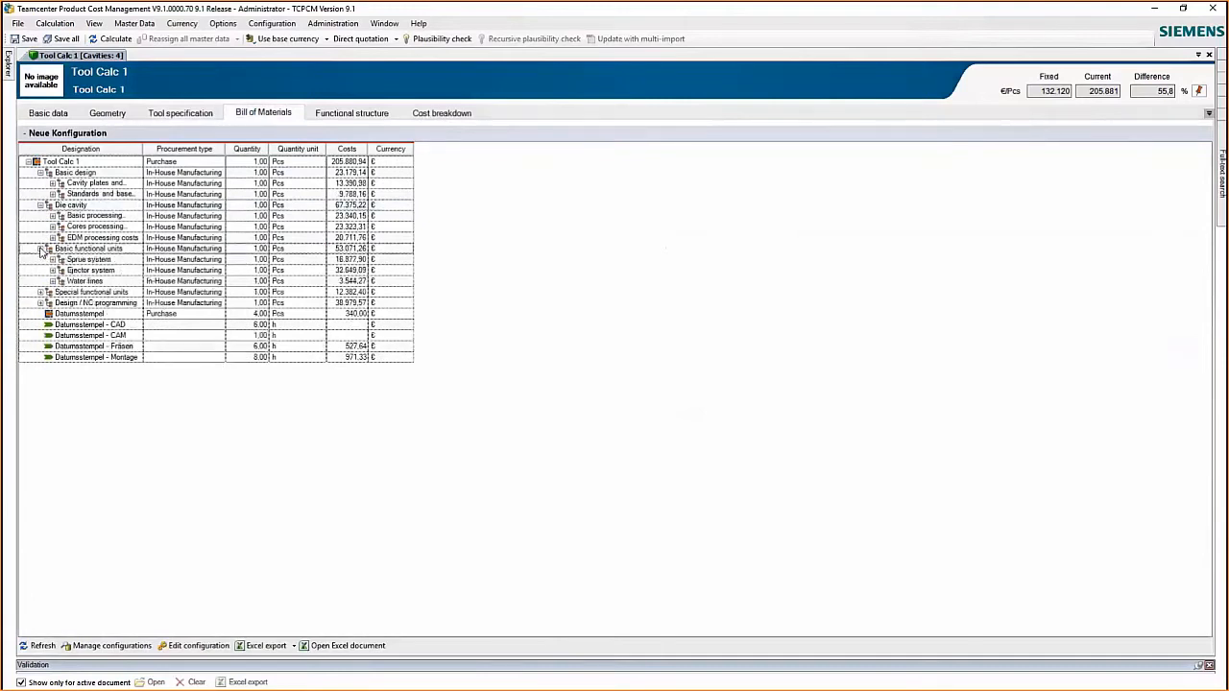
{"action": "left_click", "coordinate": [40, 292]}
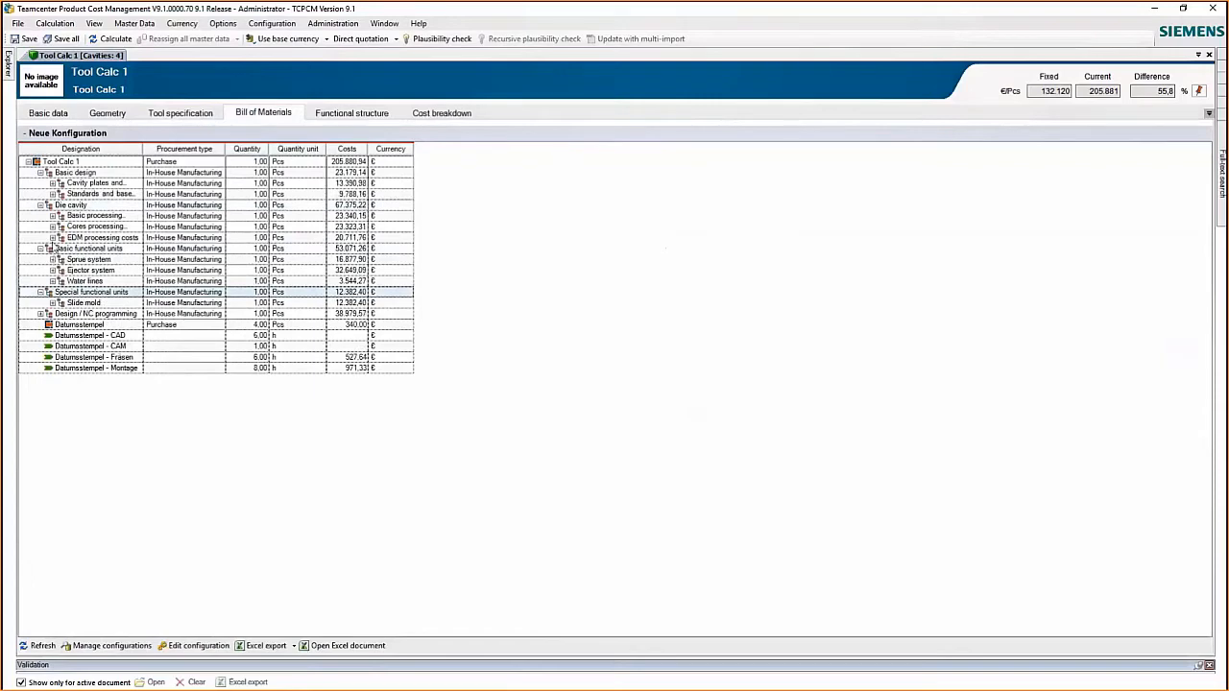
{"action": "left_click", "coordinate": [52, 237]}
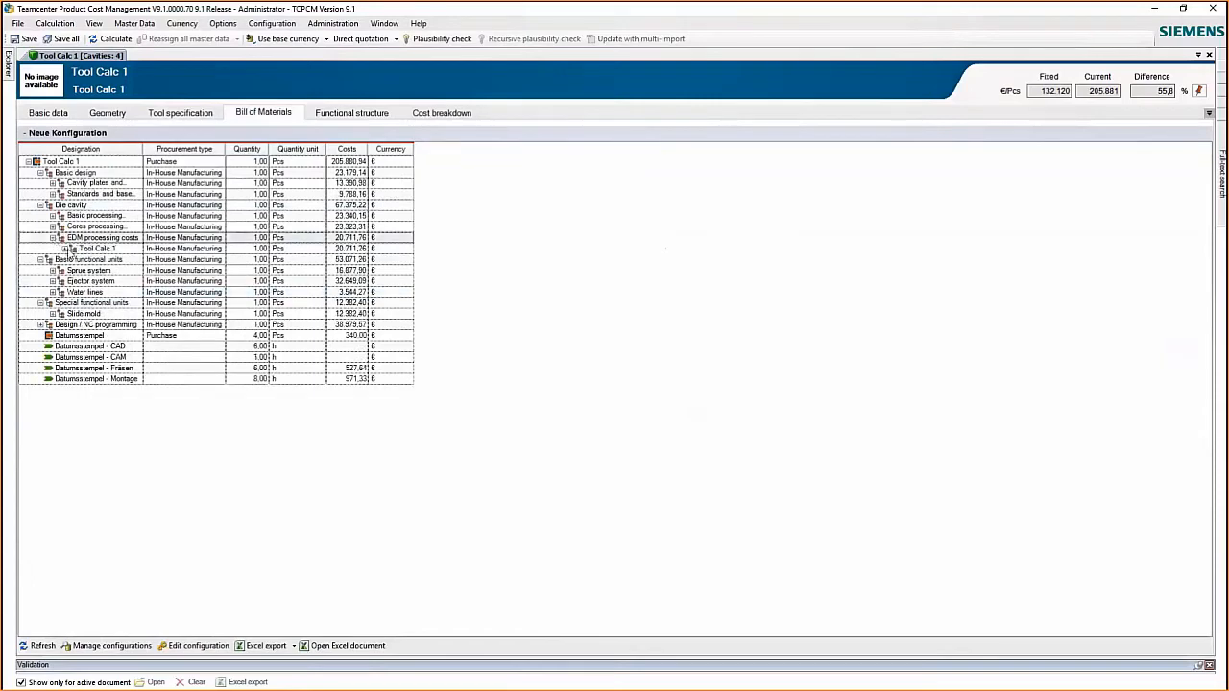
{"action": "left_click", "coordinate": [64, 249]}
{"action": "left_click", "coordinate": [65, 249]}
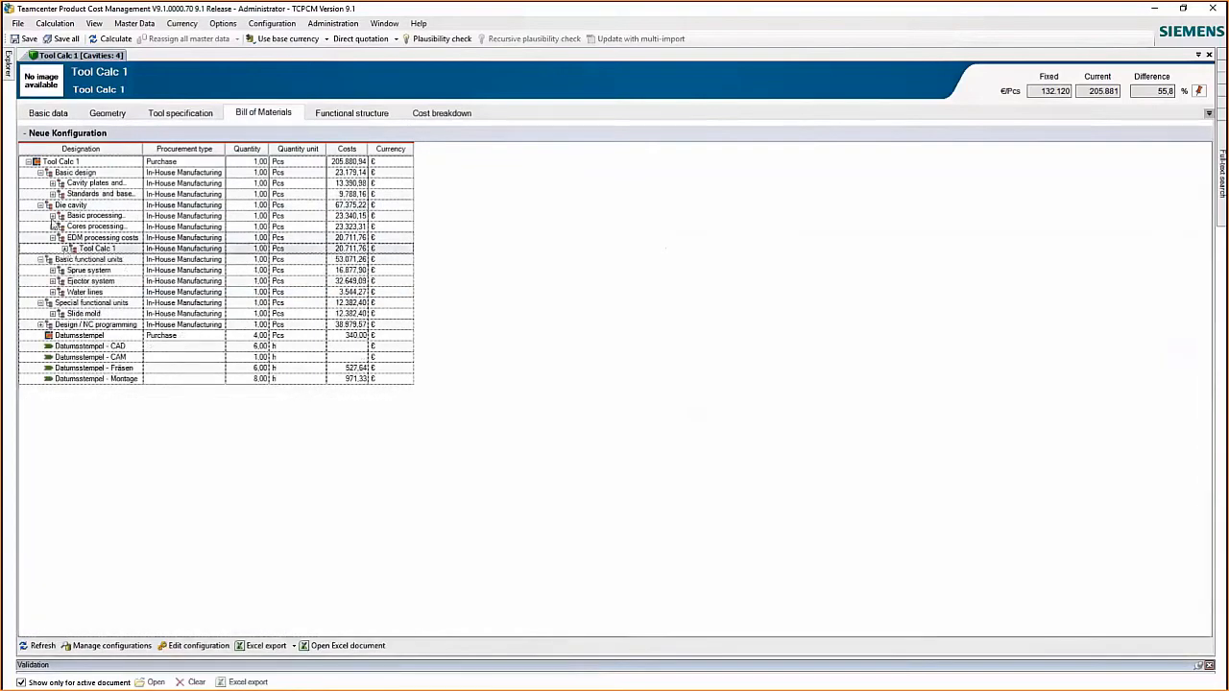
{"action": "left_click", "coordinate": [52, 216]}
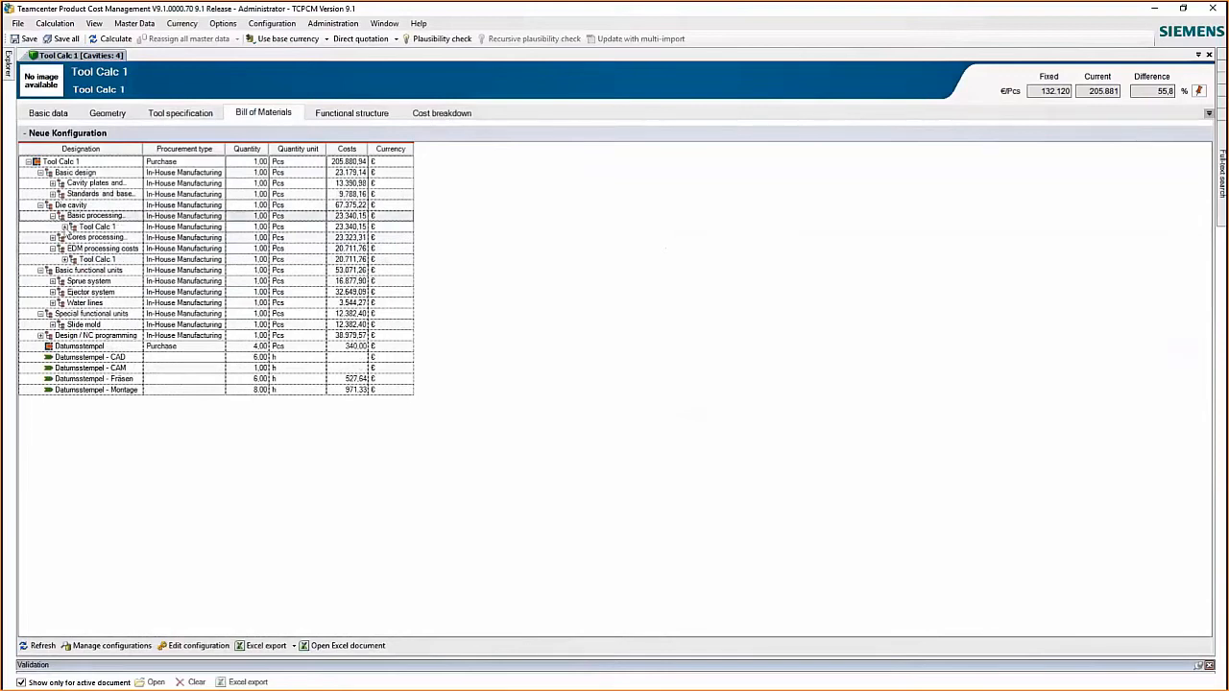
{"action": "left_click", "coordinate": [64, 227]}
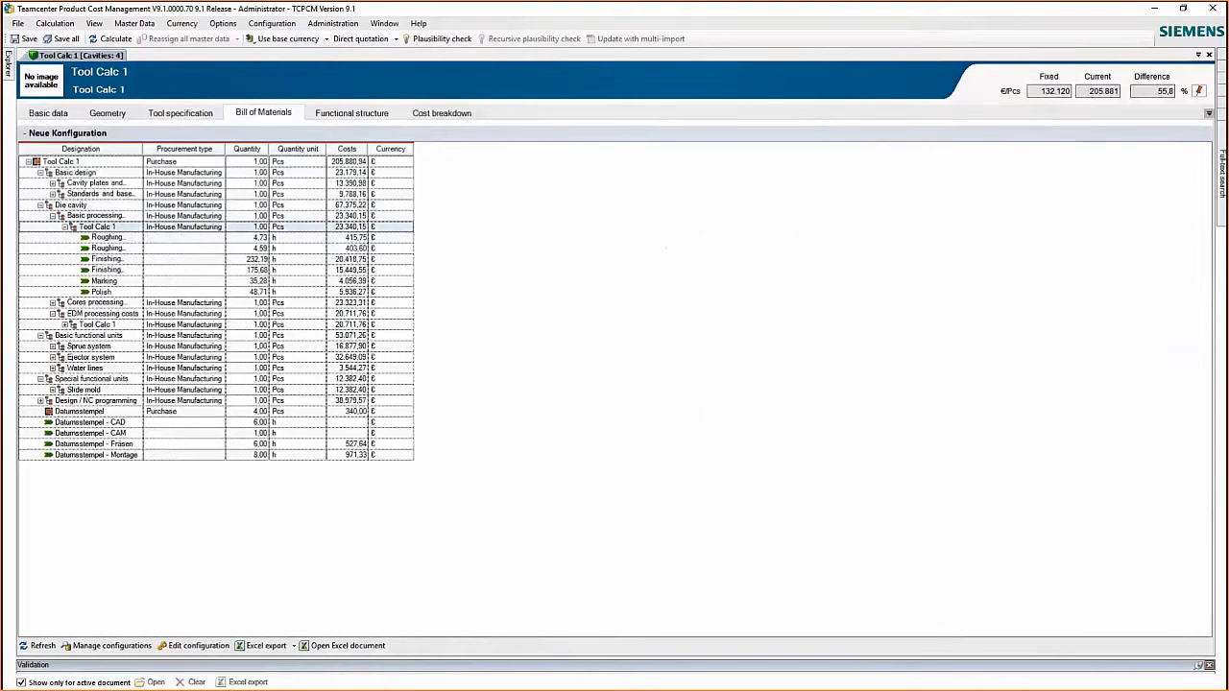
Review the functional structure of Tool Calc 1, expanding Basic assembly, Die cavity, Core features and Special features
{"action": "left_click", "coordinate": [358, 115]}
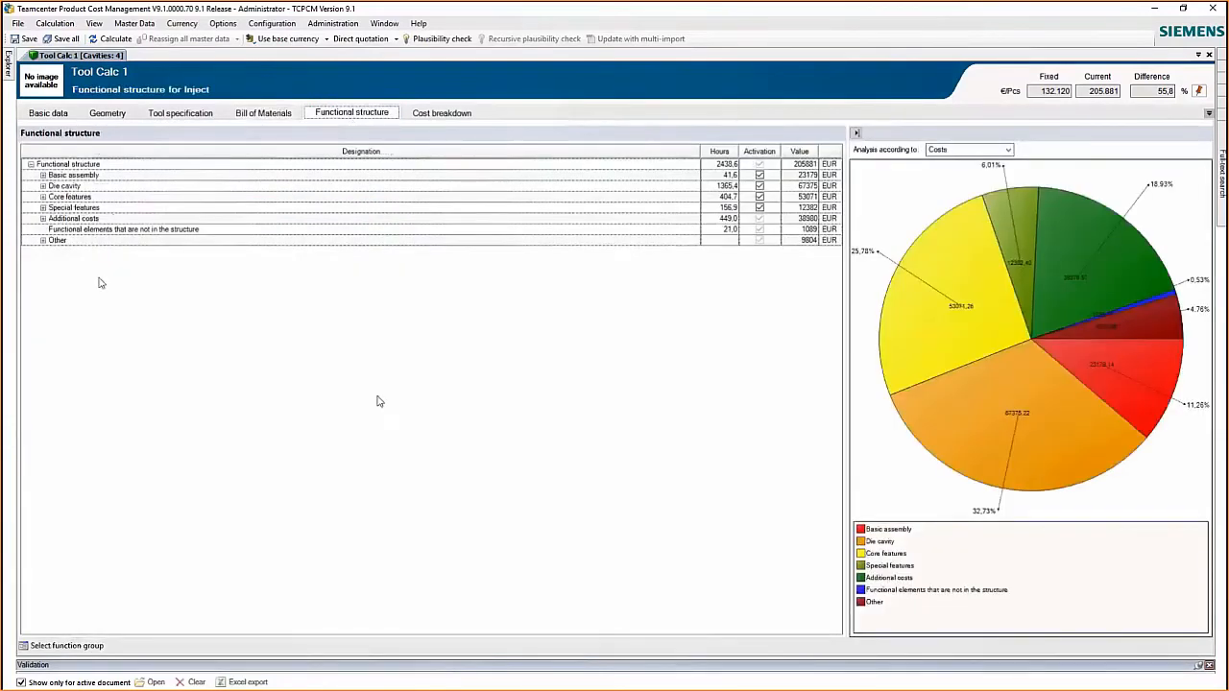
{"action": "left_click", "coordinate": [42, 175]}
{"action": "left_click", "coordinate": [42, 208]}
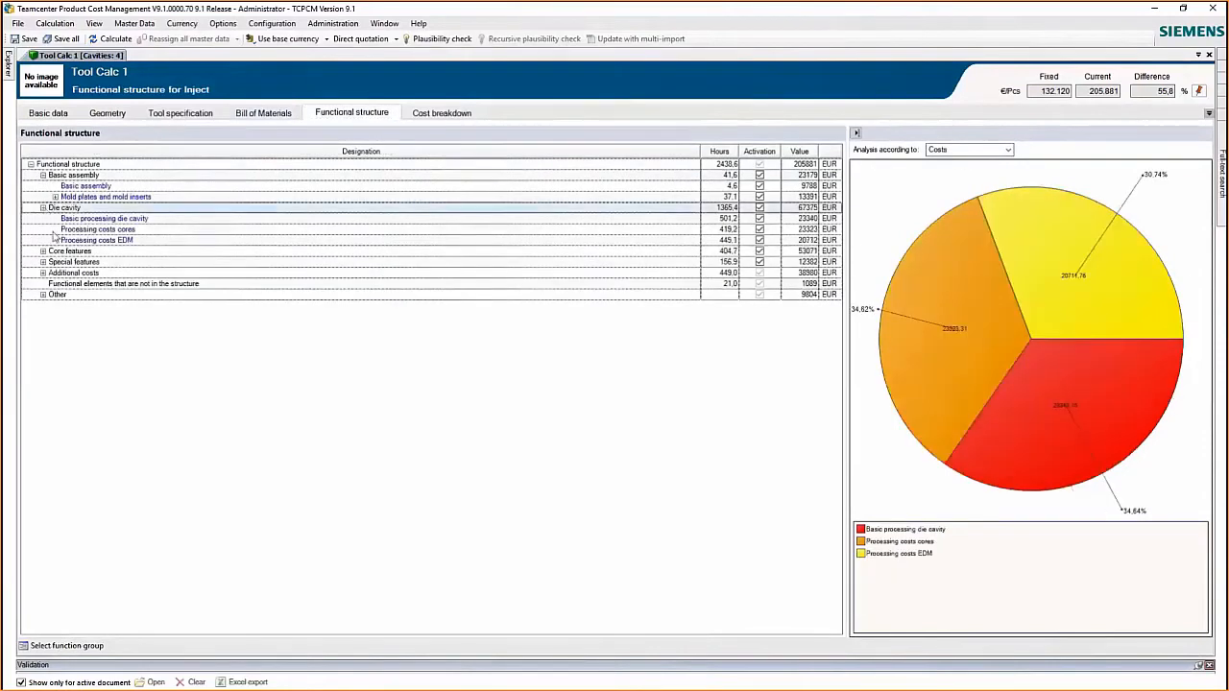
{"action": "left_click", "coordinate": [42, 250]}
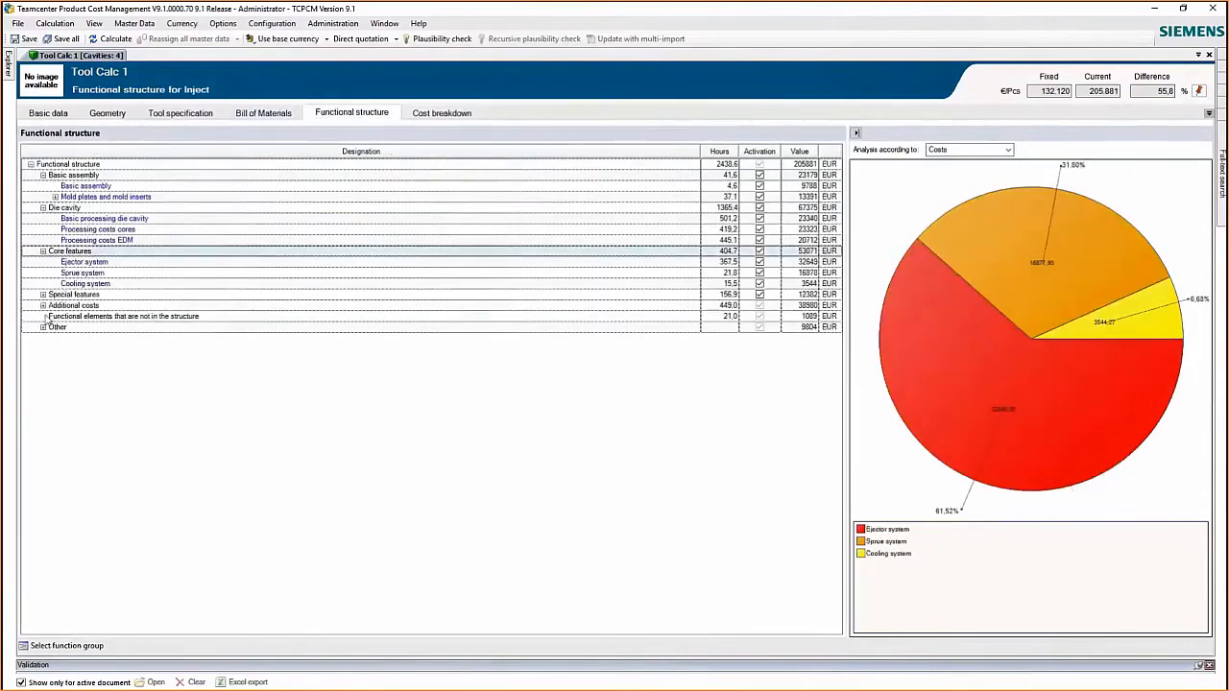
{"action": "left_click", "coordinate": [42, 293]}
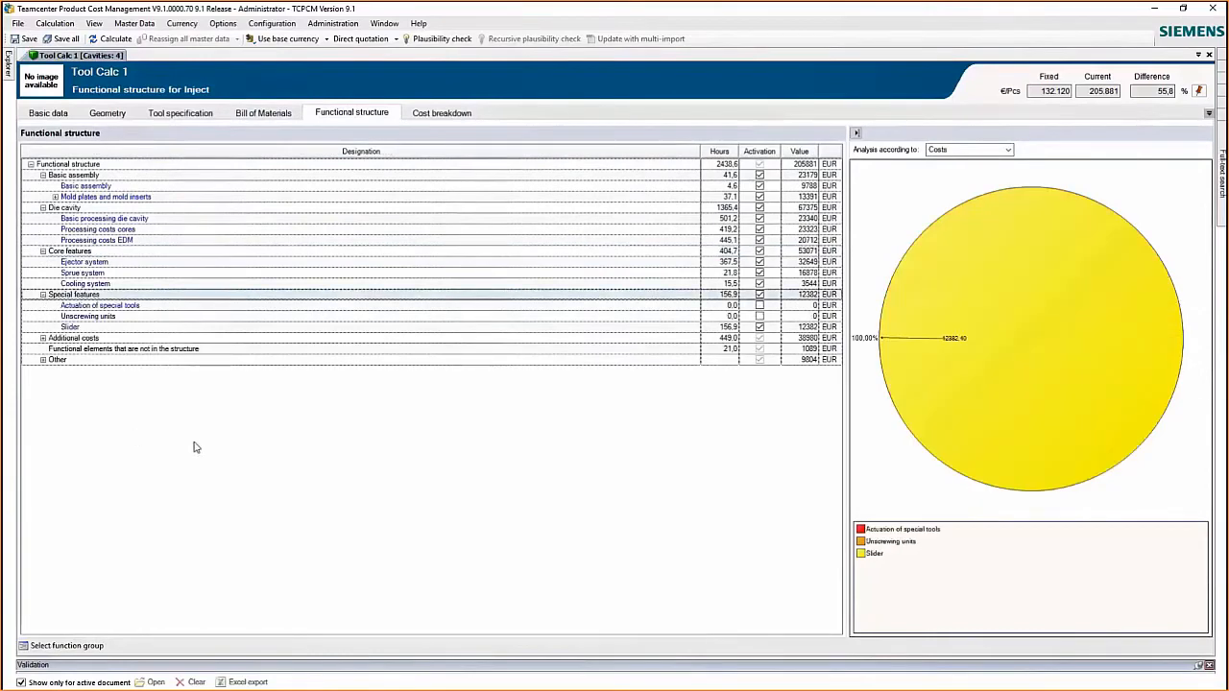
Open the Ejector system details under Core features and enlarge the dialog for review
{"action": "left_click", "coordinate": [97, 266]}
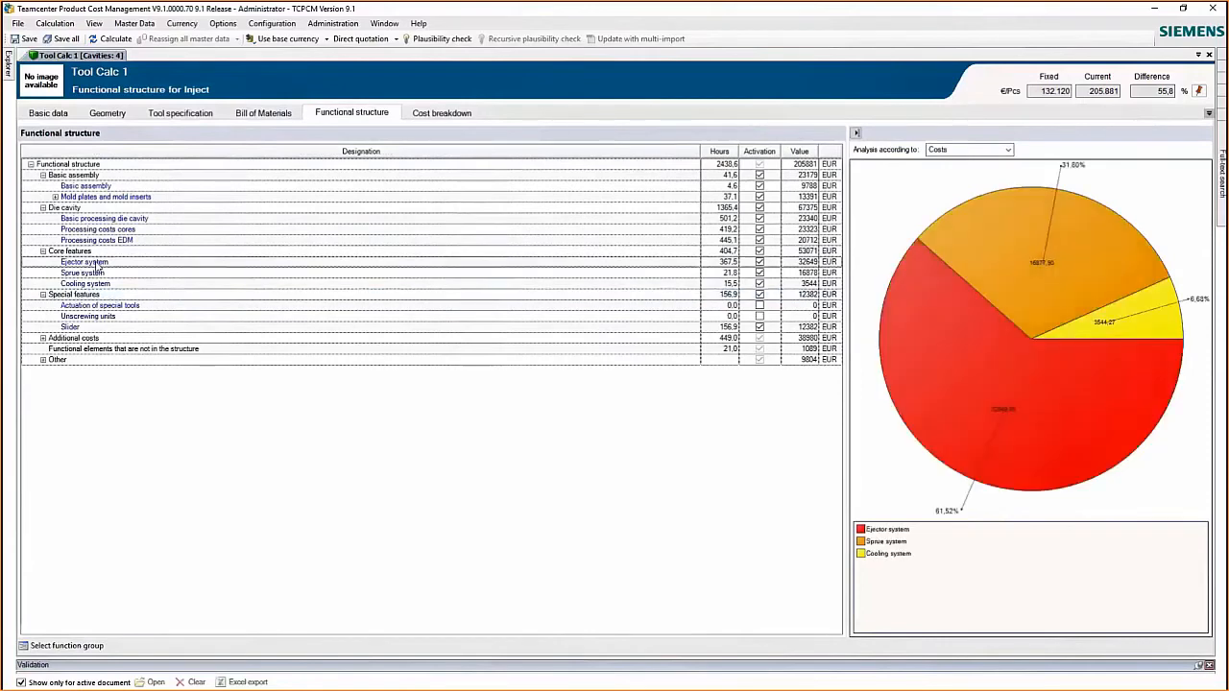
{"action": "double_click", "coordinate": [100, 268]}
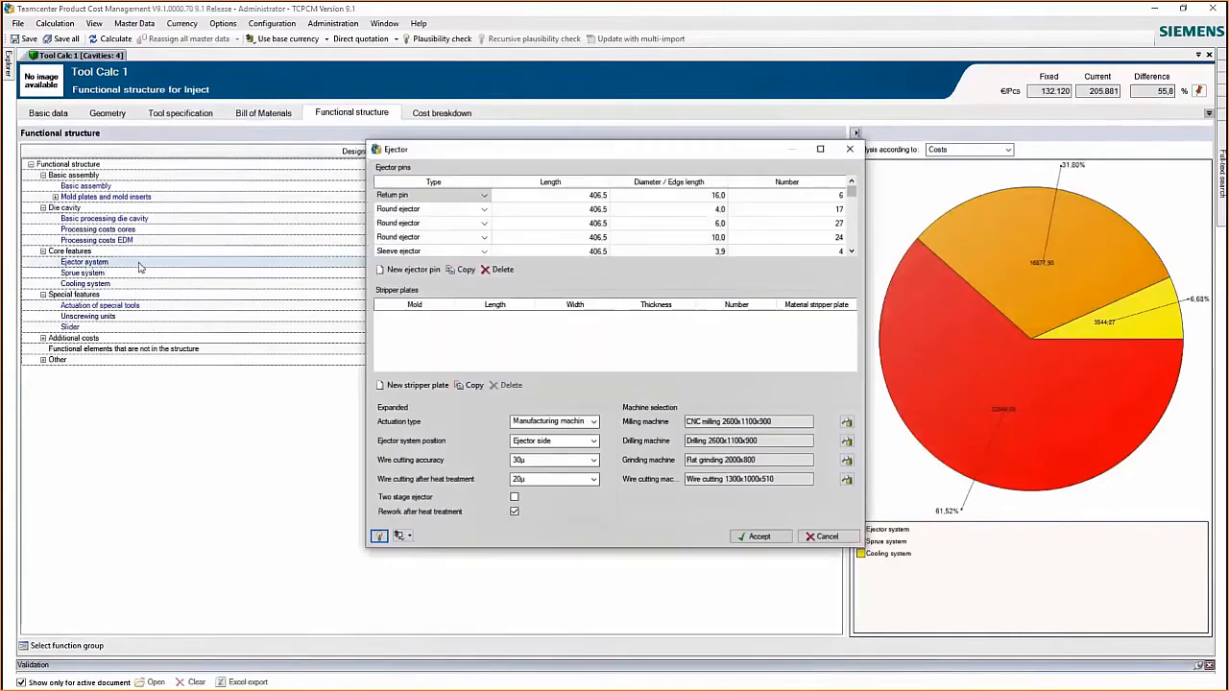
{"action": "left_click_drag", "start_coordinate": [601, 548], "coordinate": [601, 634]}
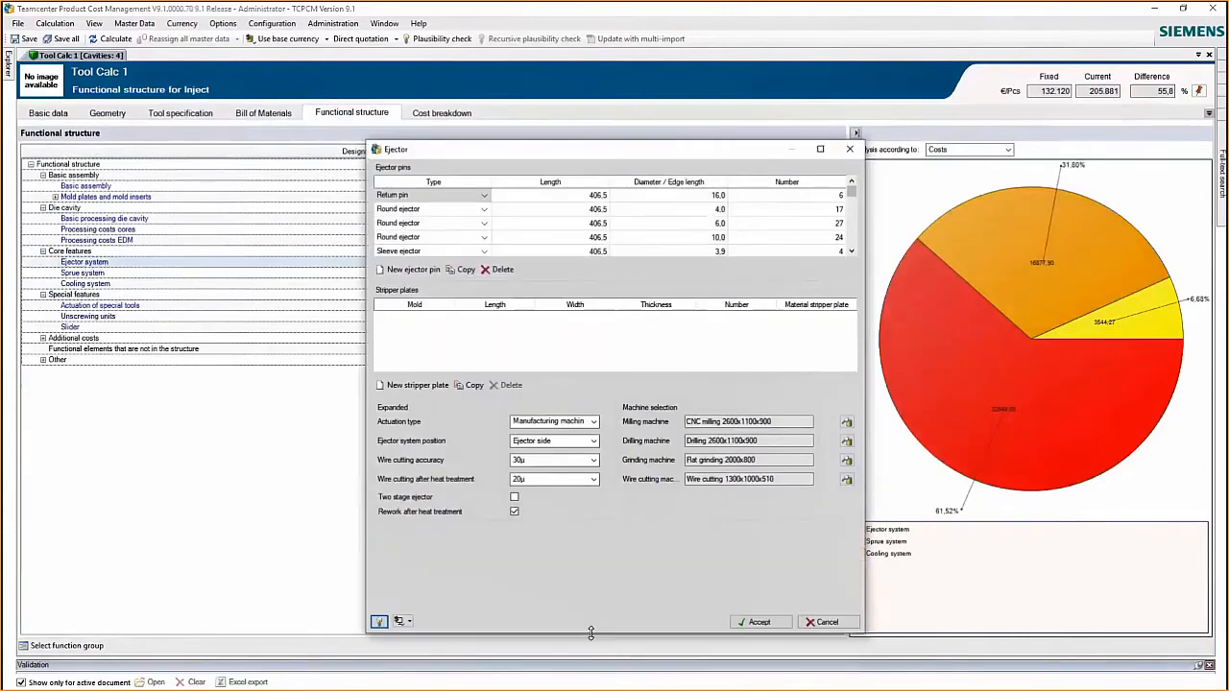
Try adding a new round ejector pin to the ejector pin list, and delete that entry again
{"action": "left_click", "coordinate": [404, 271]}
{"action": "left_click_drag", "start_coordinate": [854, 202], "coordinate": [860, 251]}
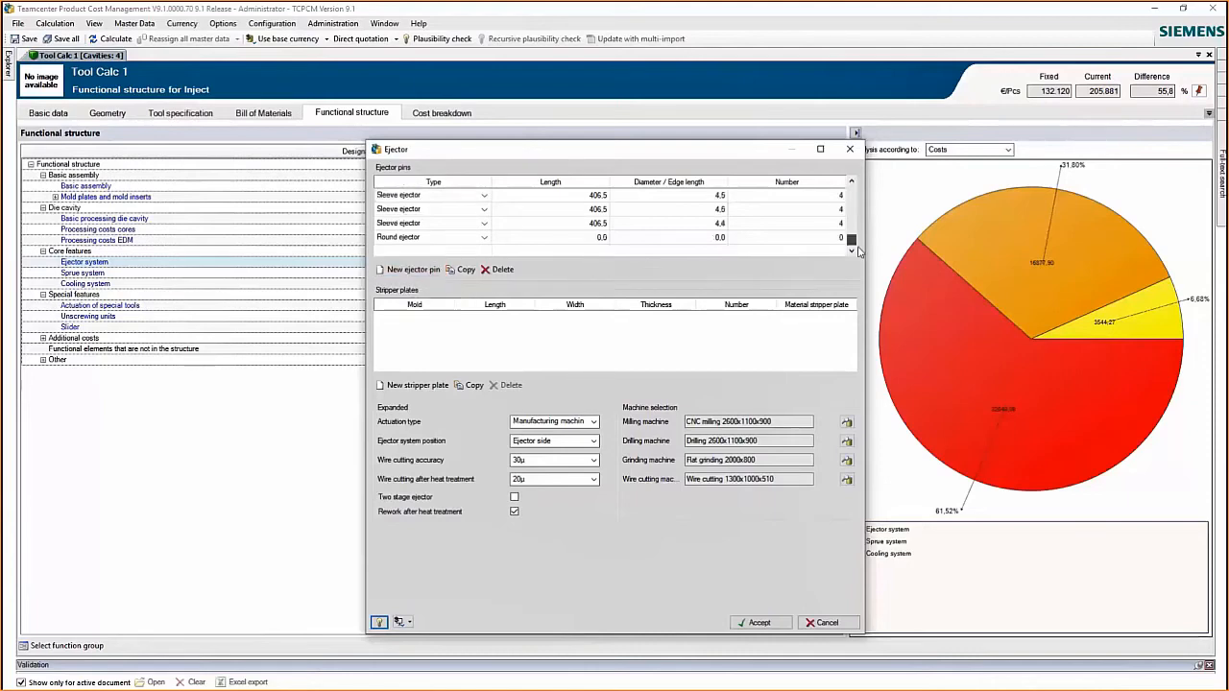
{"action": "left_click", "coordinate": [588, 238]}
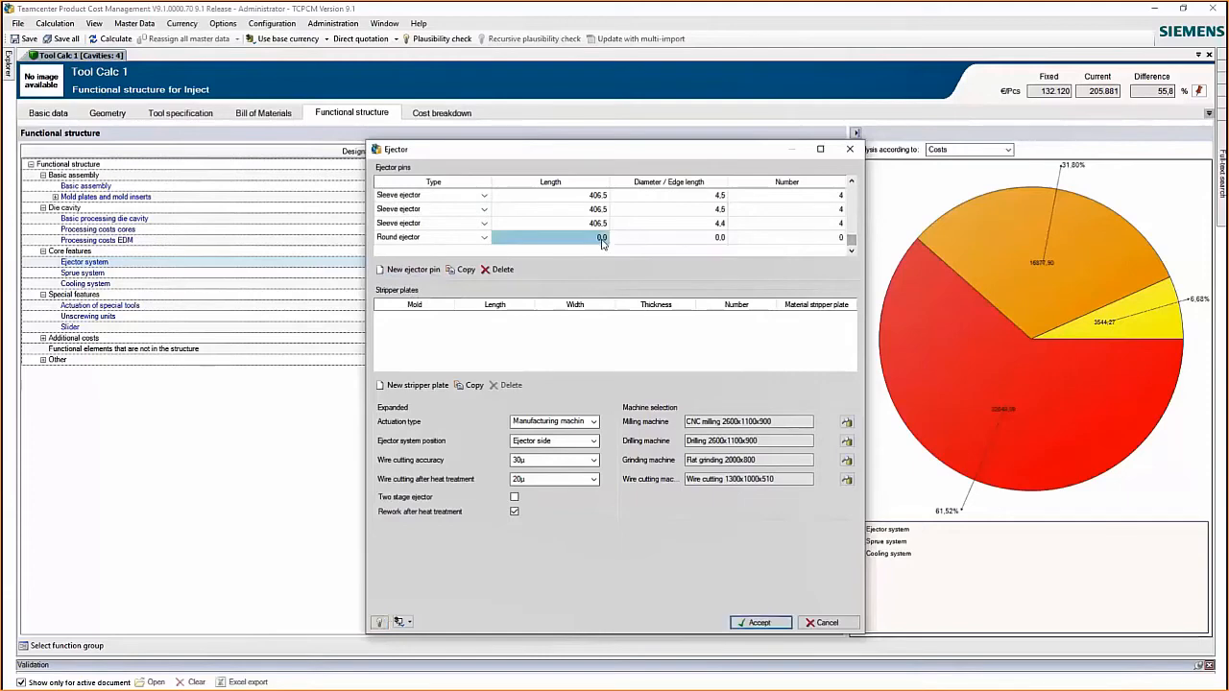
{"action": "left_click", "coordinate": [596, 238]}
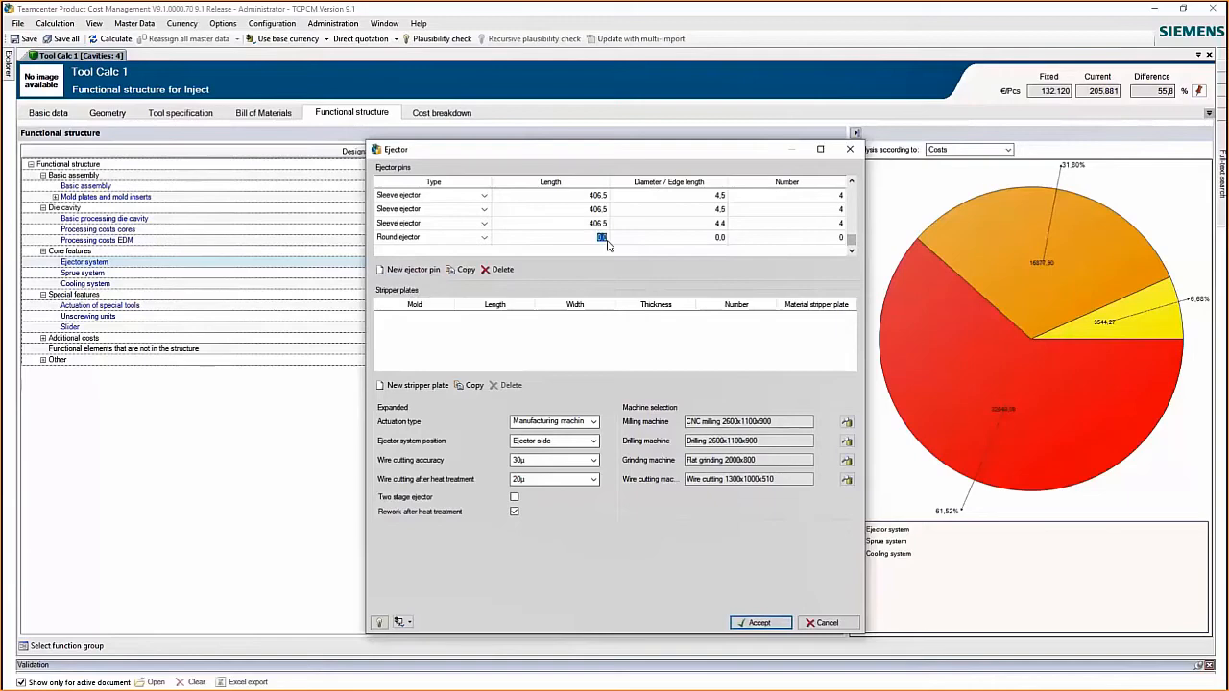
{"action": "left_click", "coordinate": [719, 240]}
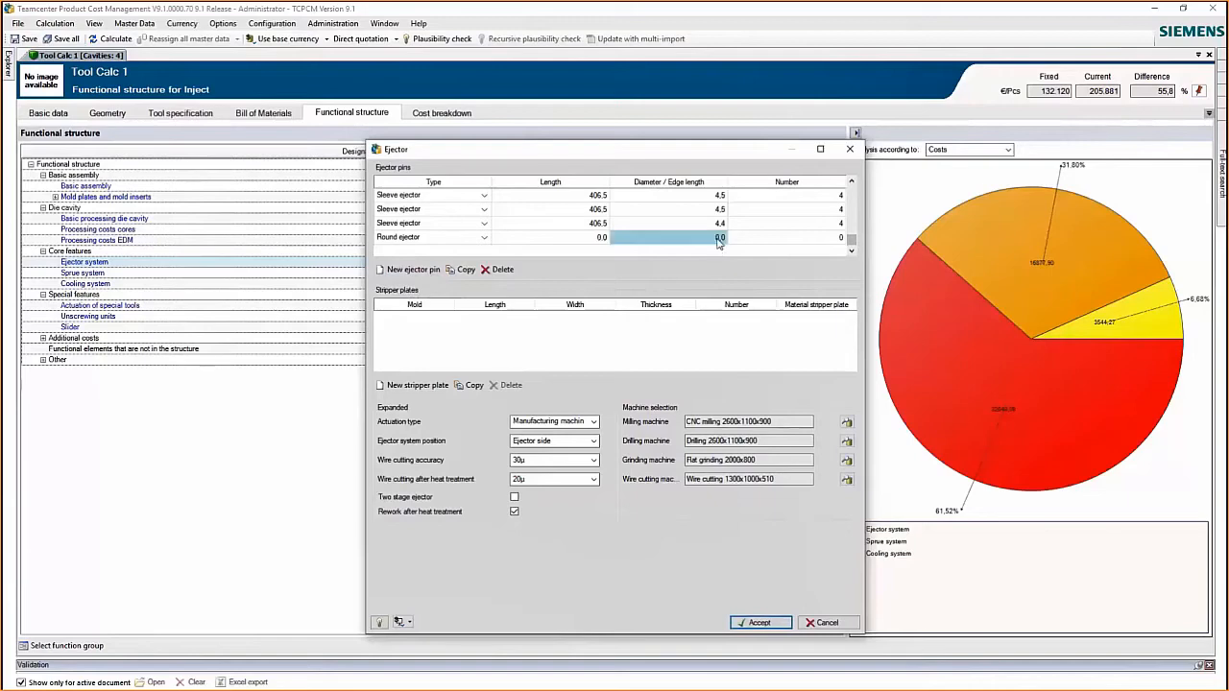
{"action": "key", "text": "Tab"}
{"action": "left_click", "coordinate": [404, 240]}
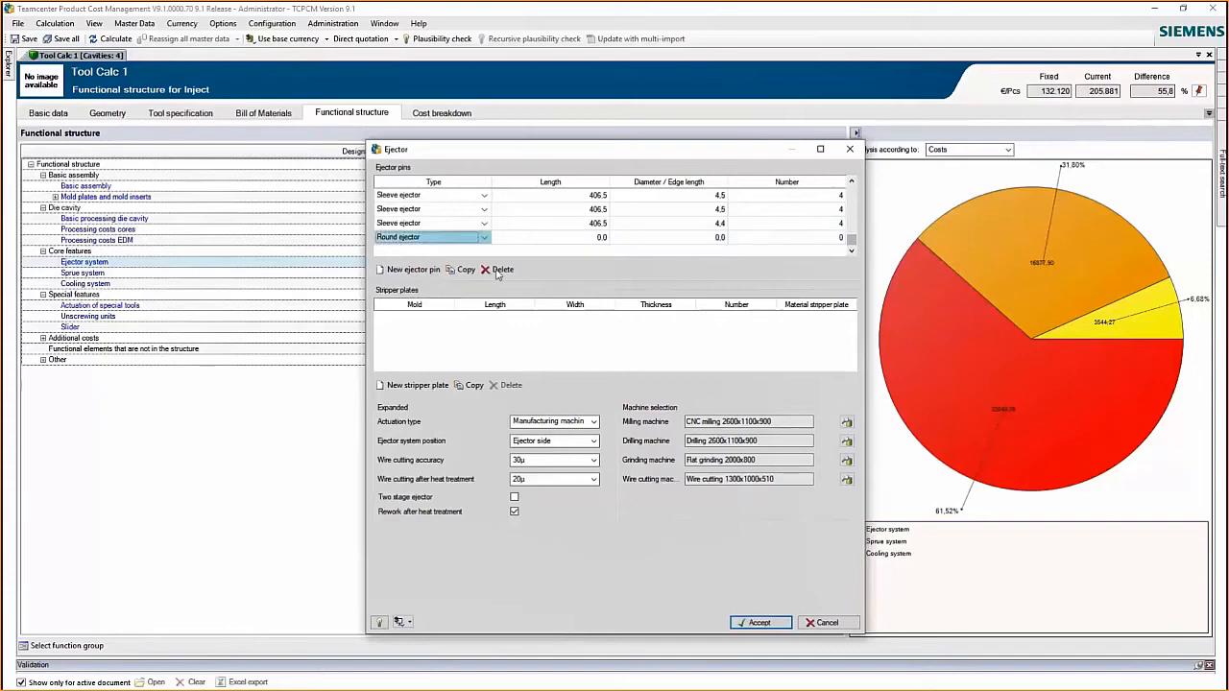
{"action": "left_click", "coordinate": [498, 270]}
Try the Two stage ejector option for the ejector system and switch it back off
{"action": "left_click", "coordinate": [427, 252]}
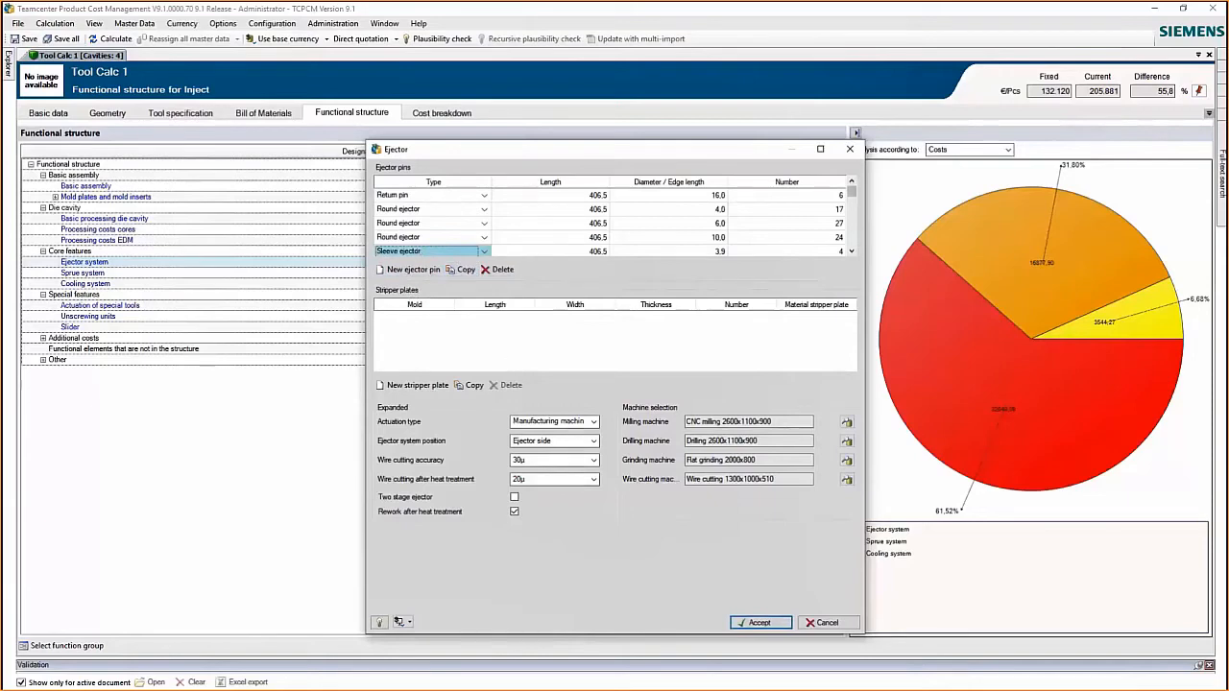
{"action": "left_click", "coordinate": [515, 499]}
{"action": "left_click", "coordinate": [514, 498]}
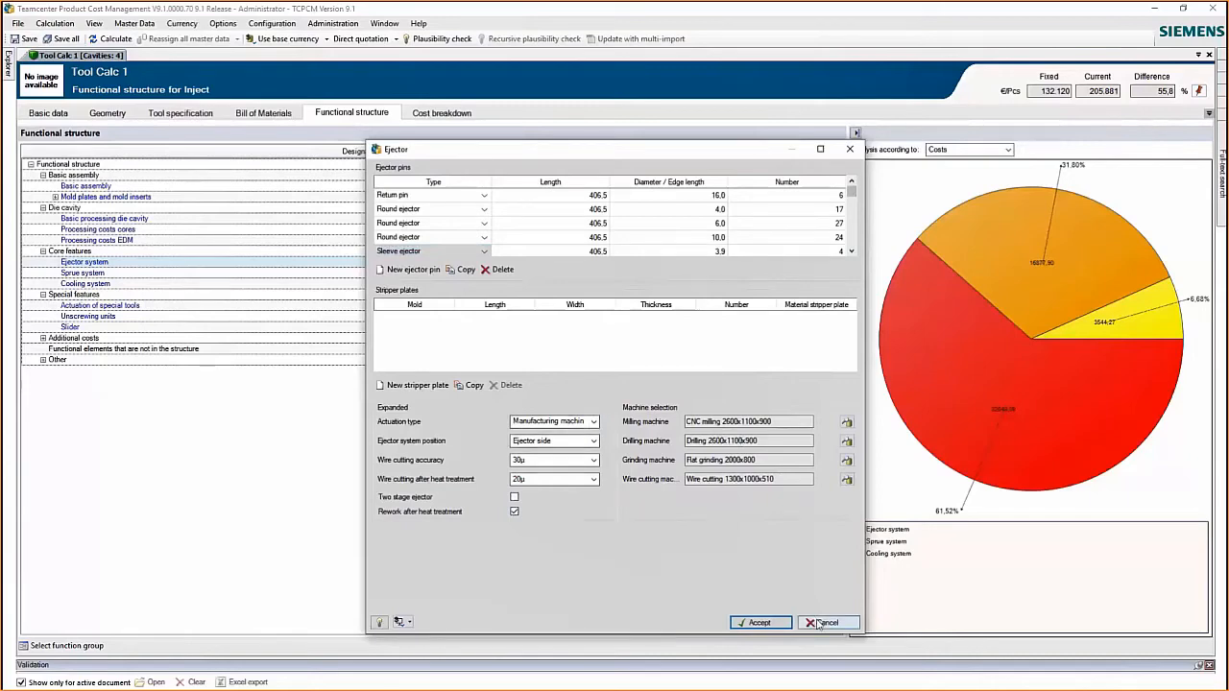
Accept the ejector settings, and in the Basic assembly details try switching the Transport system option off and back on
{"action": "left_click", "coordinate": [753, 624]}
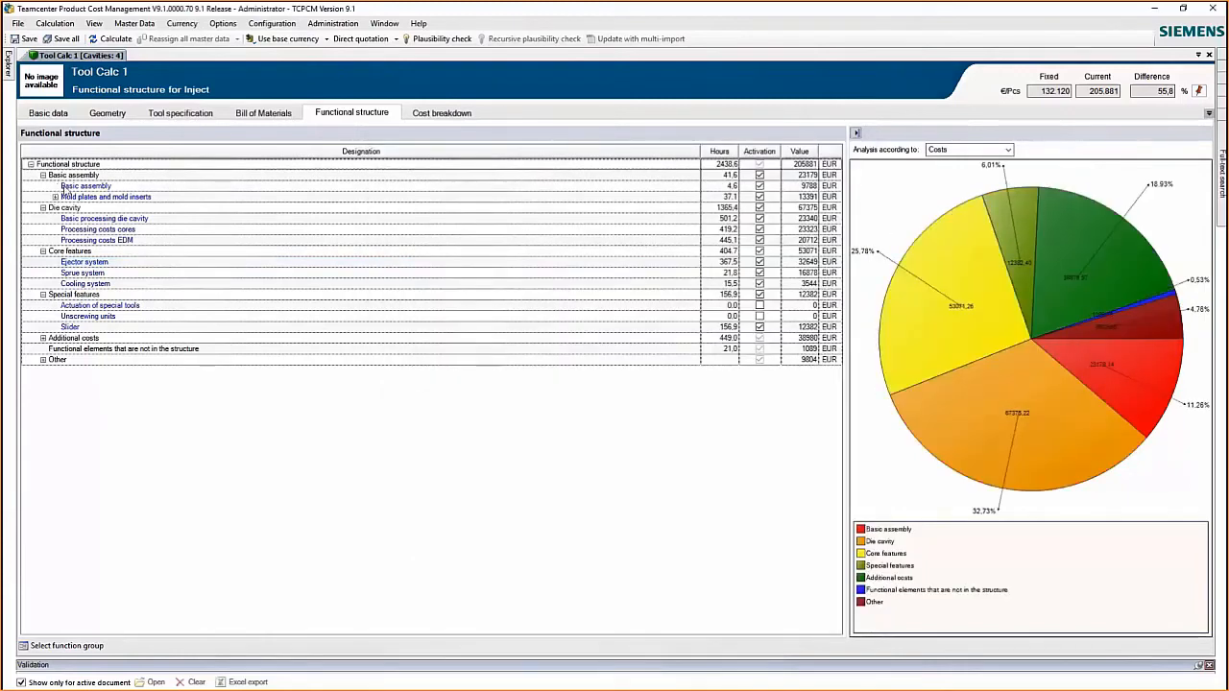
{"action": "left_click", "coordinate": [85, 189]}
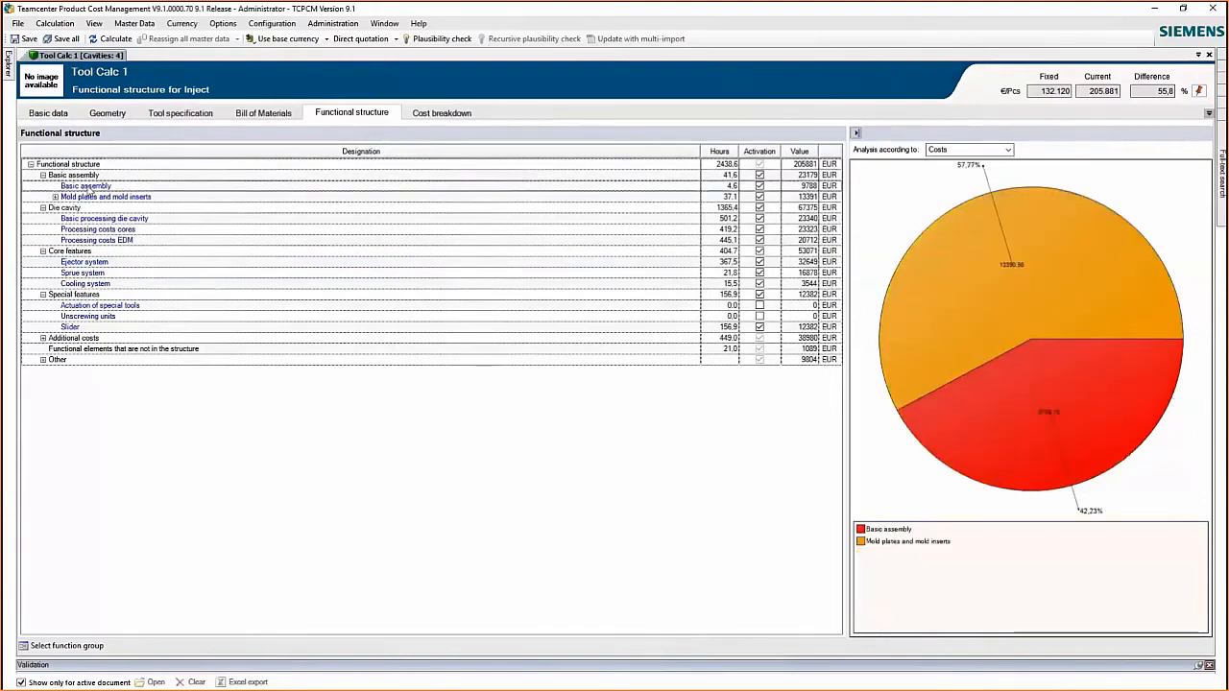
{"action": "double_click", "coordinate": [85, 189]}
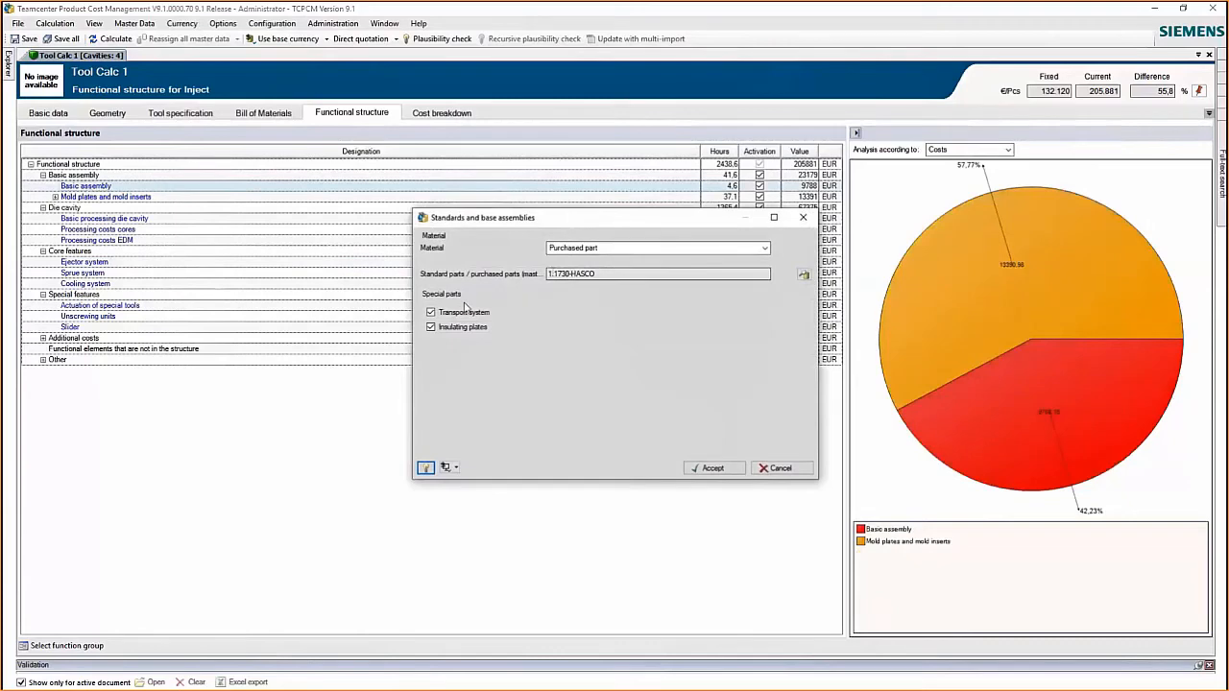
{"action": "left_click", "coordinate": [431, 313]}
{"action": "left_click", "coordinate": [431, 314]}
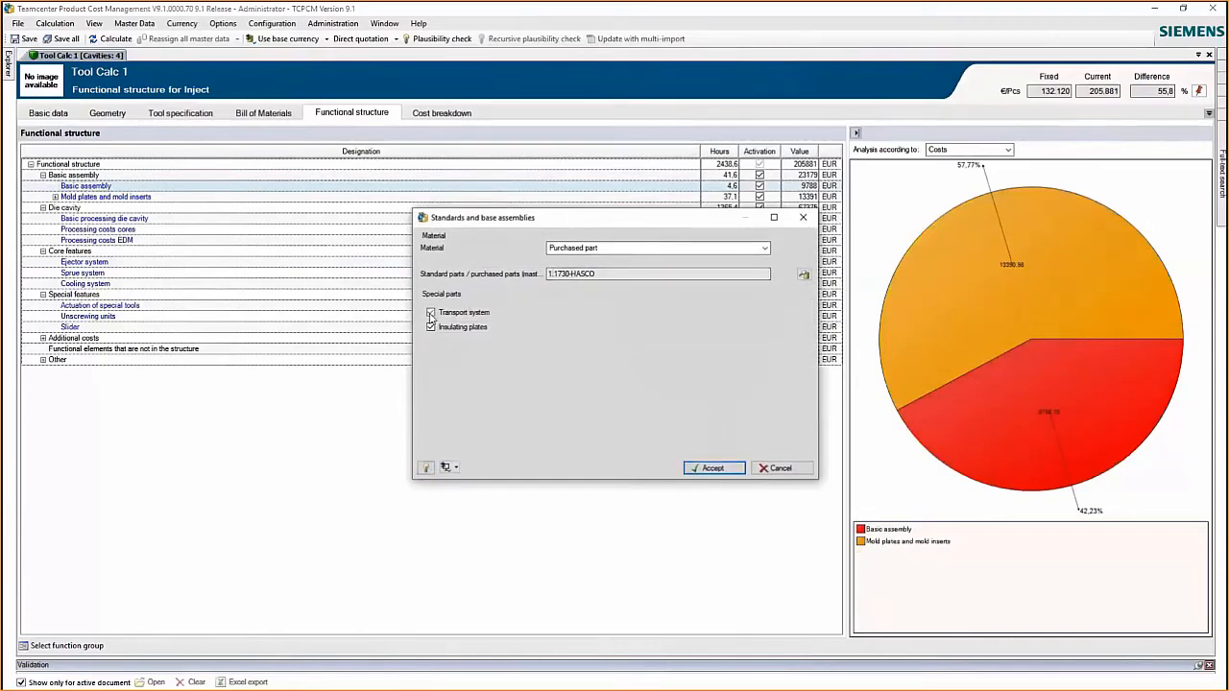
{"action": "left_click", "coordinate": [742, 472]}
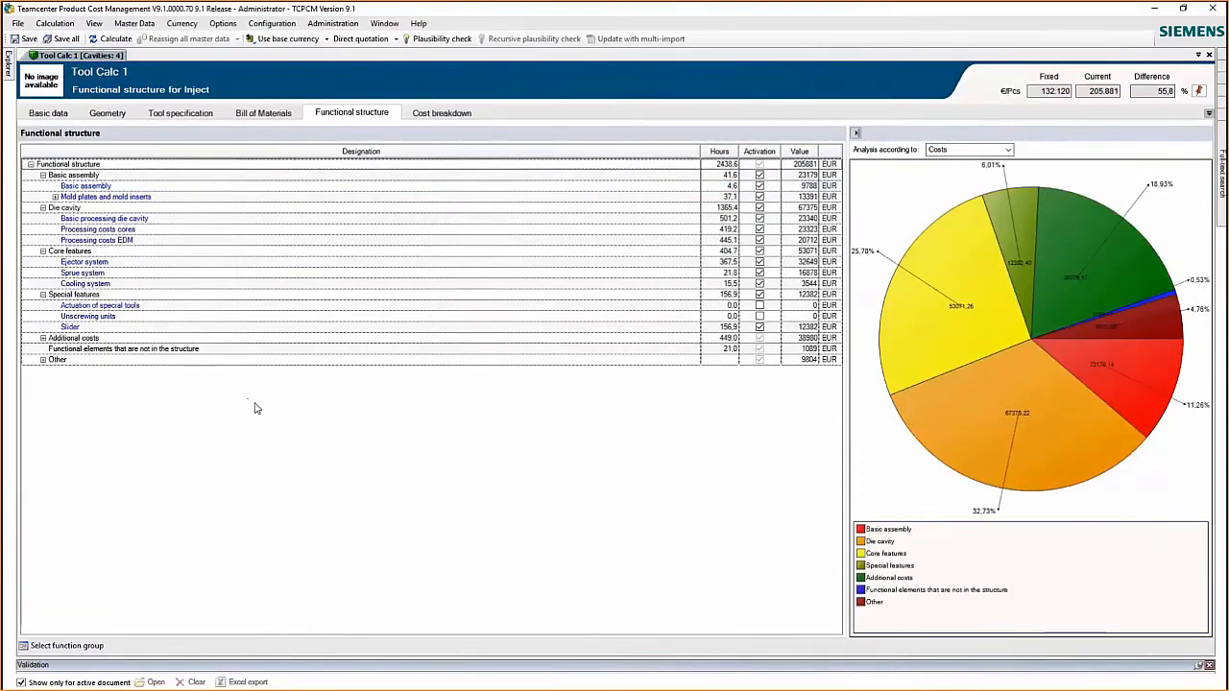
Examine the tool's cost breakdown by Material, Processes and Other, including the Raw materials and Purchased parts groups
{"action": "left_click", "coordinate": [433, 114]}
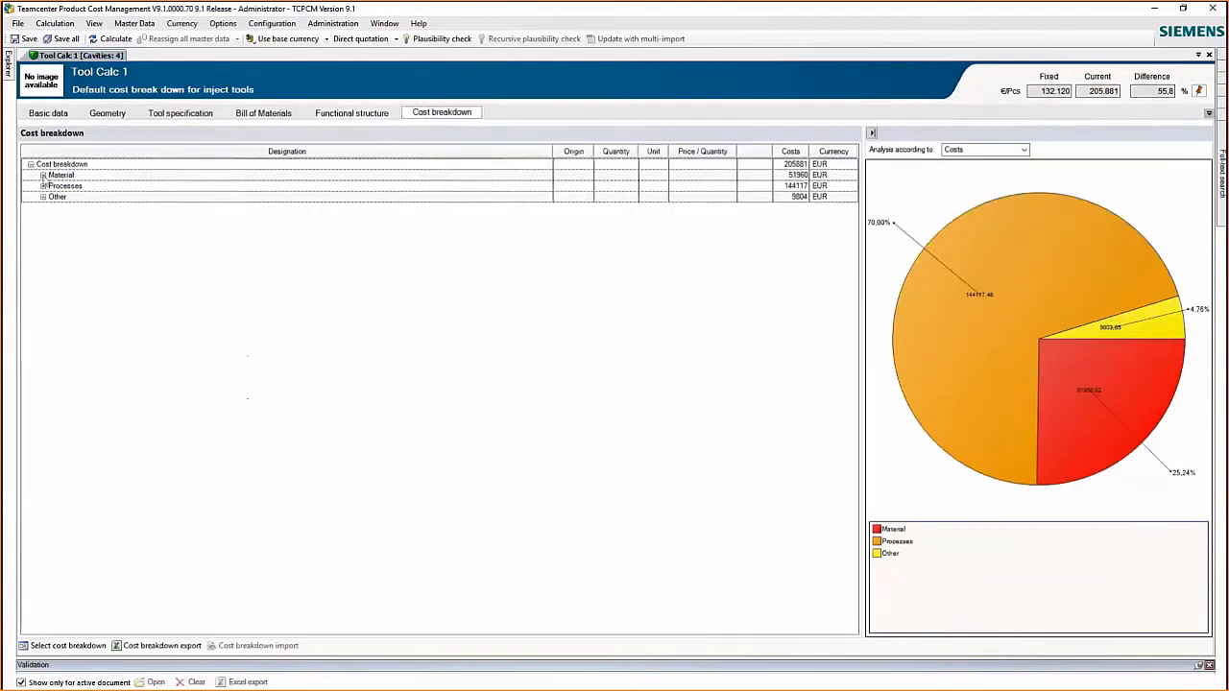
{"action": "left_click", "coordinate": [42, 175]}
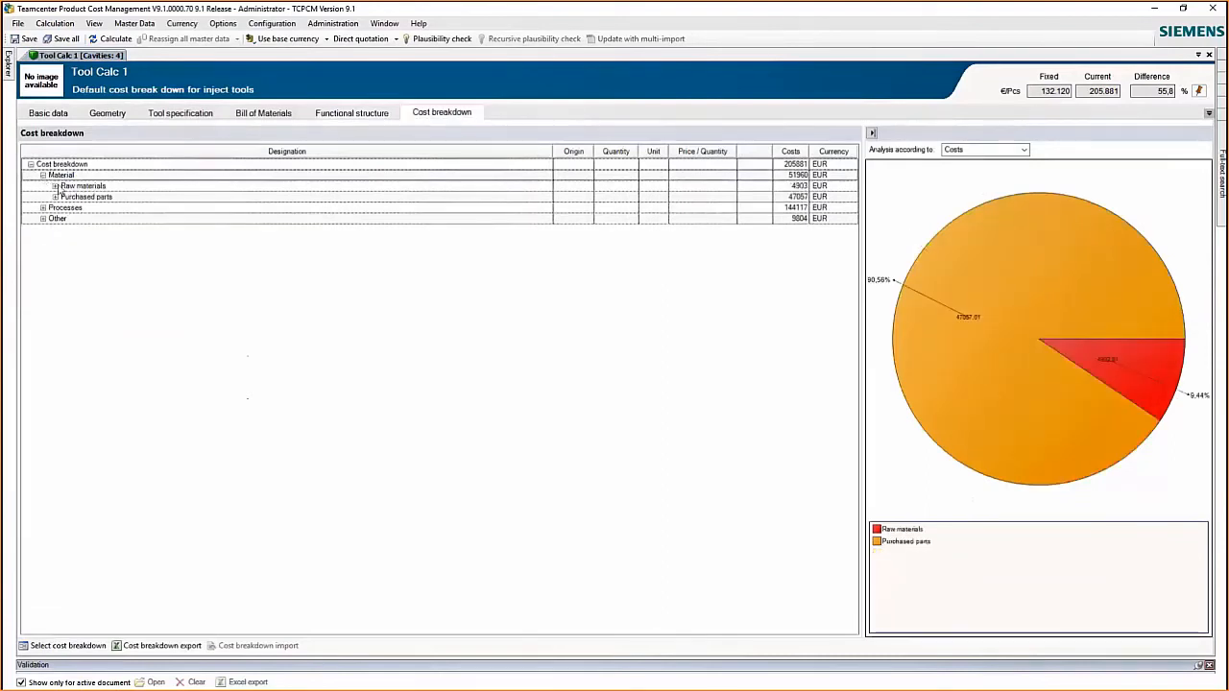
{"action": "left_click", "coordinate": [42, 208]}
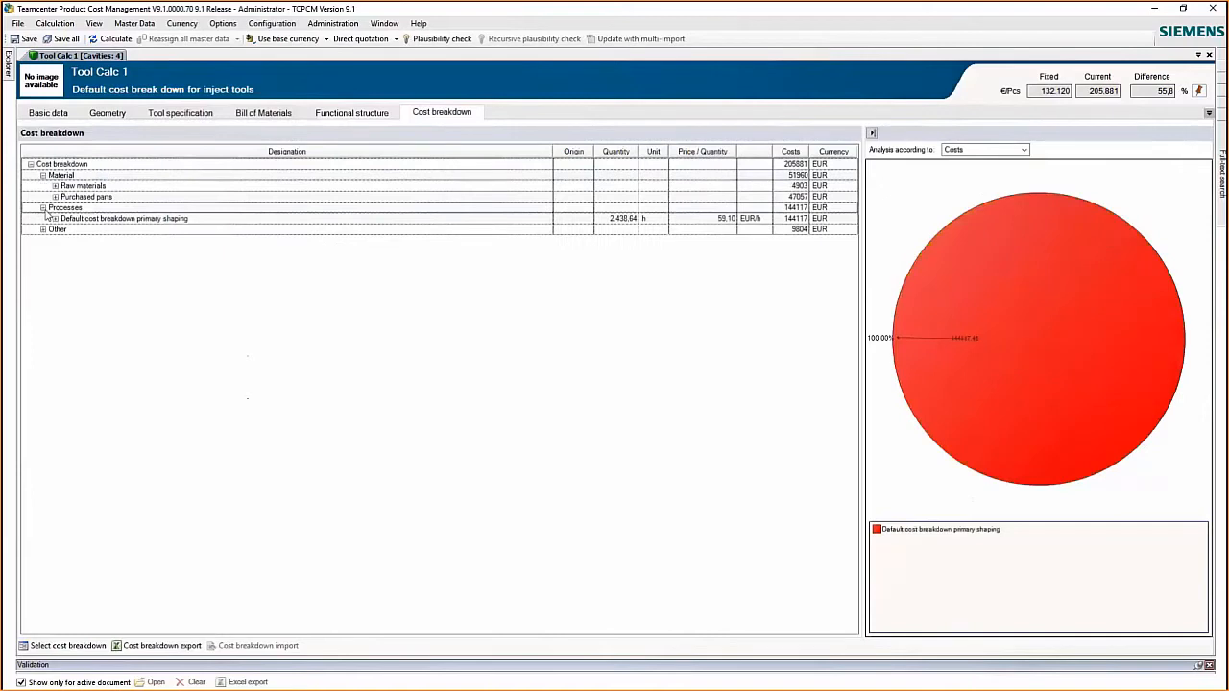
{"action": "left_click", "coordinate": [43, 230]}
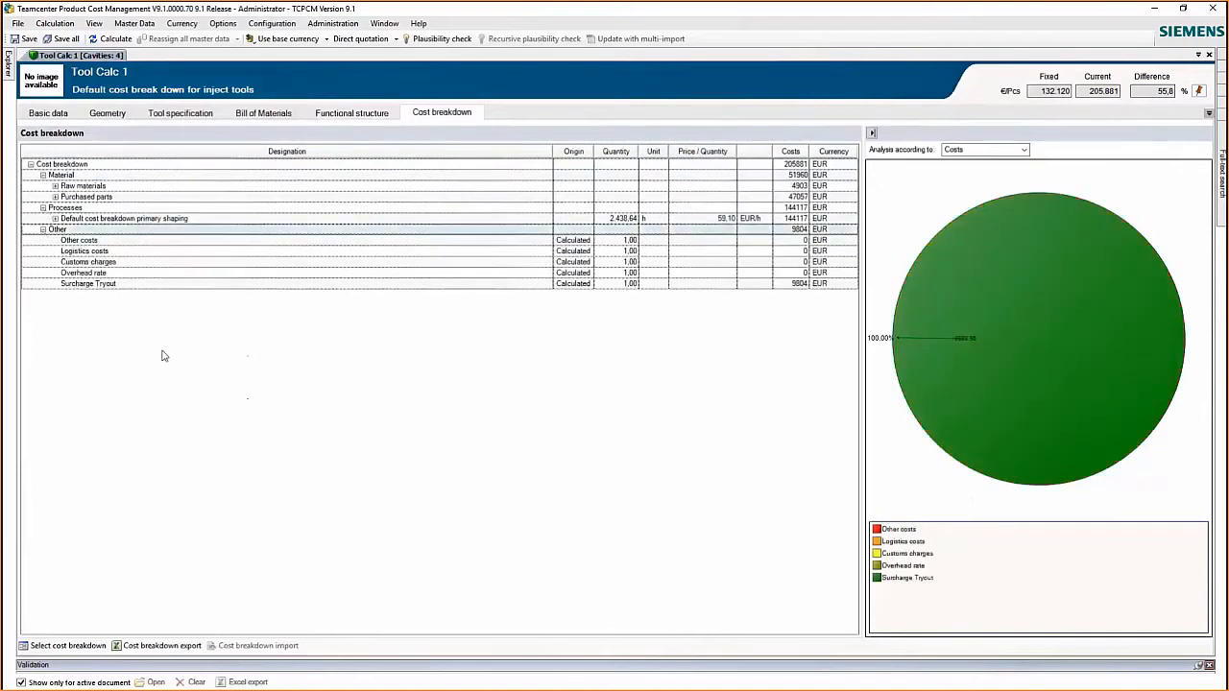
{"action": "left_click", "coordinate": [55, 186]}
{"action": "left_click", "coordinate": [55, 186]}
{"action": "left_click", "coordinate": [55, 197]}
{"action": "left_click", "coordinate": [56, 197]}
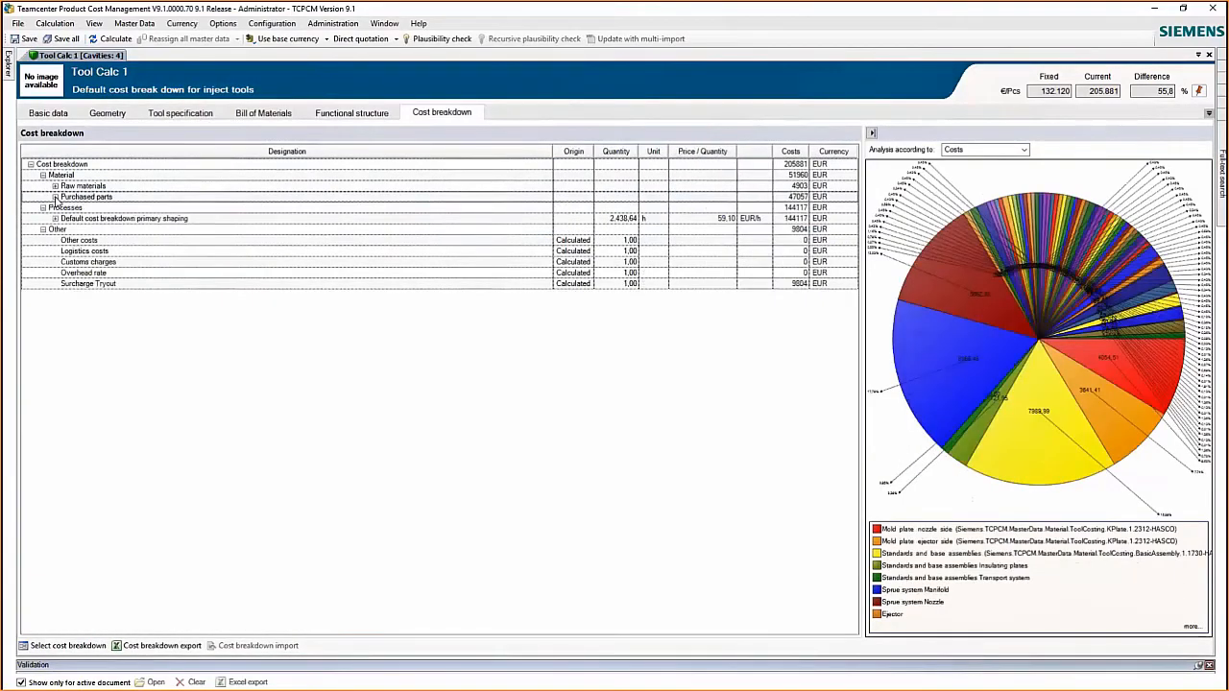
Expand the primary shaping processes through Machining and Milling down to the individual CNC milling small entries
{"action": "left_click", "coordinate": [54, 218]}
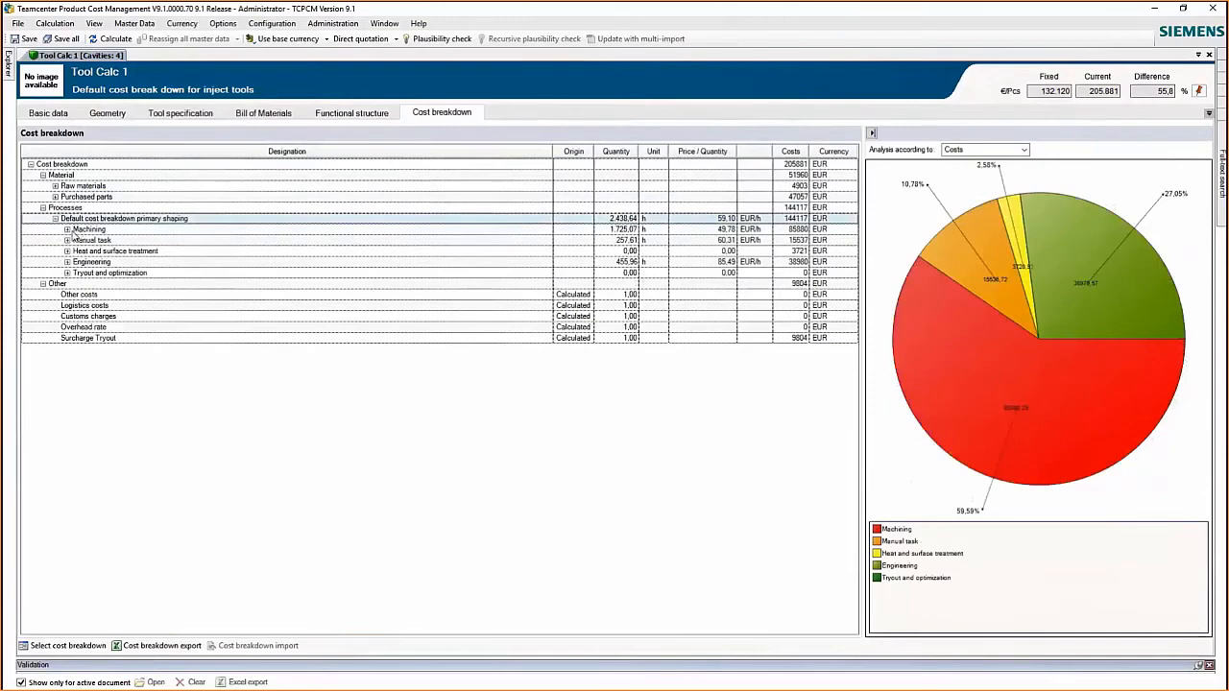
{"action": "left_click", "coordinate": [67, 230]}
{"action": "left_click", "coordinate": [95, 241]}
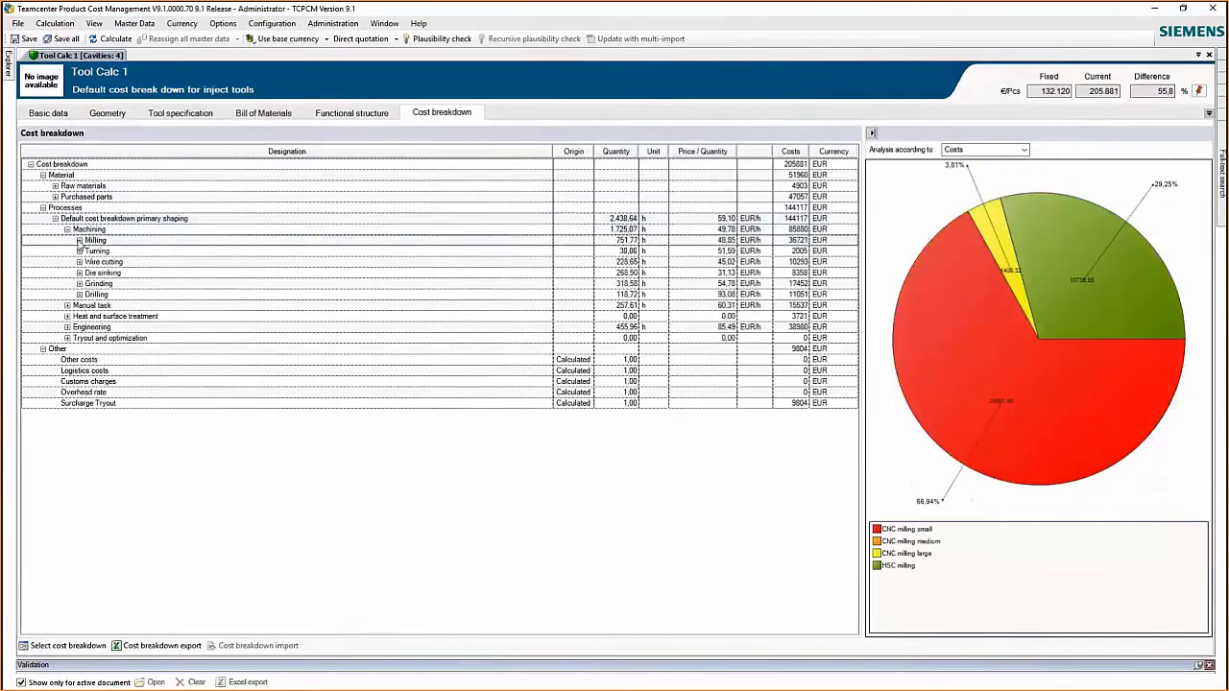
{"action": "left_click", "coordinate": [79, 241]}
{"action": "left_click", "coordinate": [122, 252]}
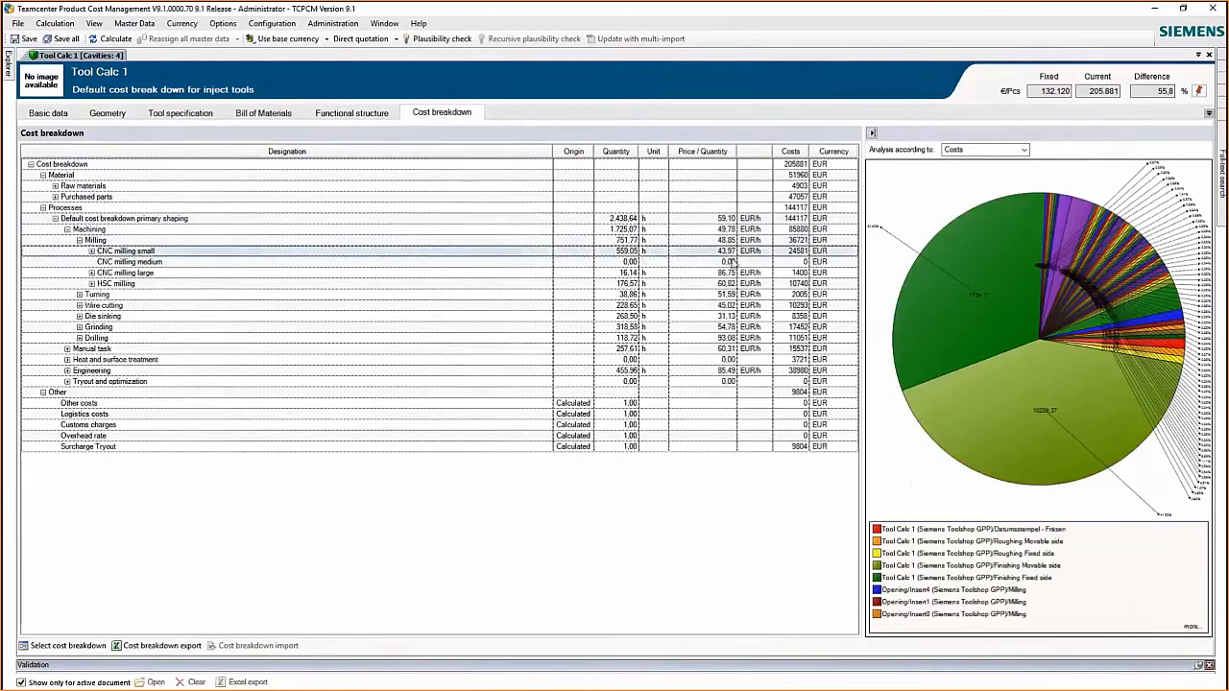
{"action": "left_click", "coordinate": [92, 252]}
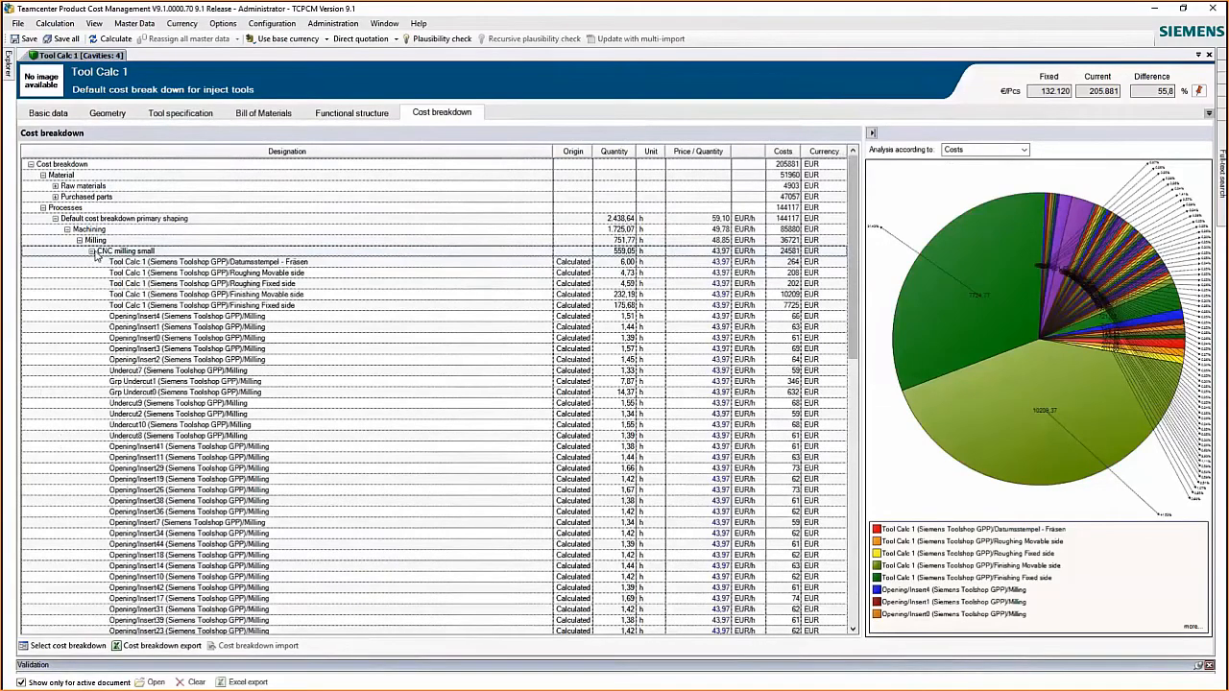
Fix the current tool cost as the comparison value and locally set the CNC milling small price per quantity to 45 EUR/h
{"action": "left_click", "coordinate": [1196, 91]}
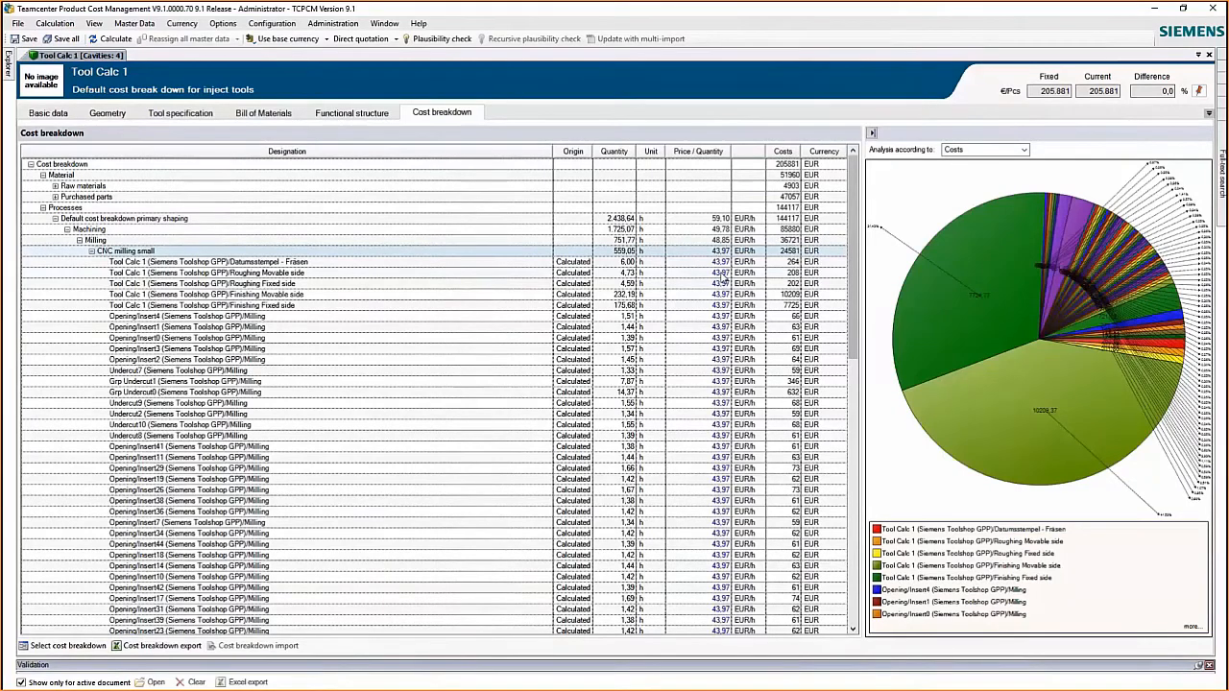
{"action": "double_click", "coordinate": [722, 277]}
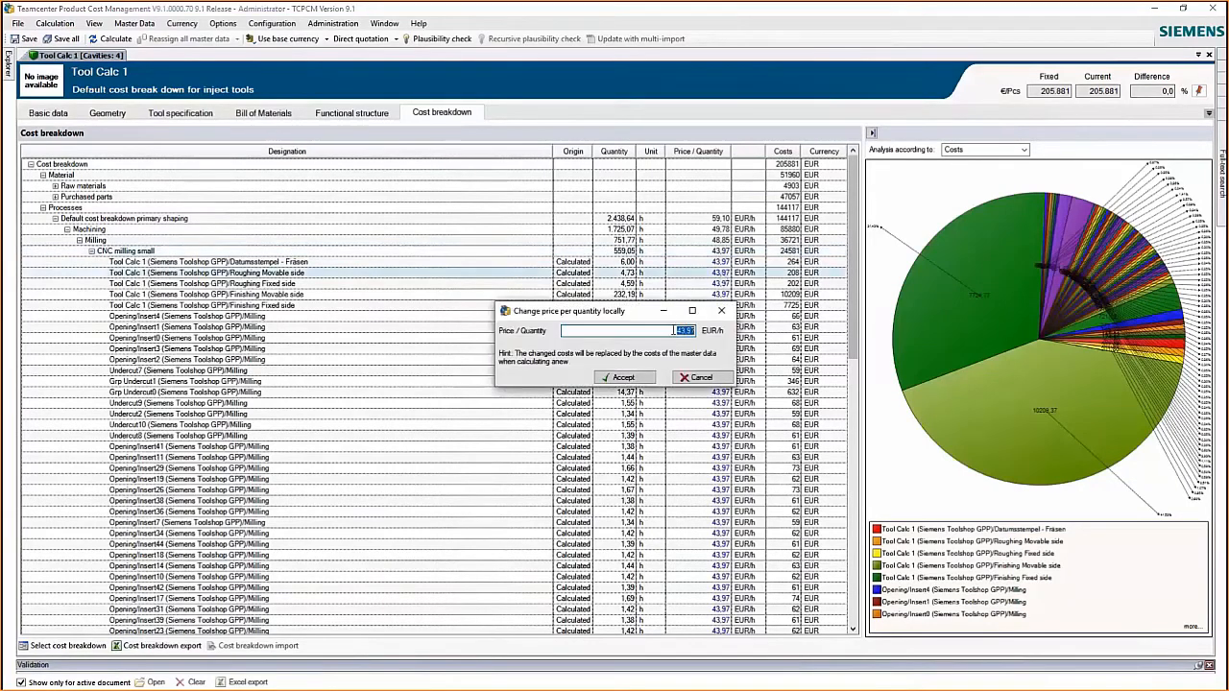
{"action": "type", "text": "45"}
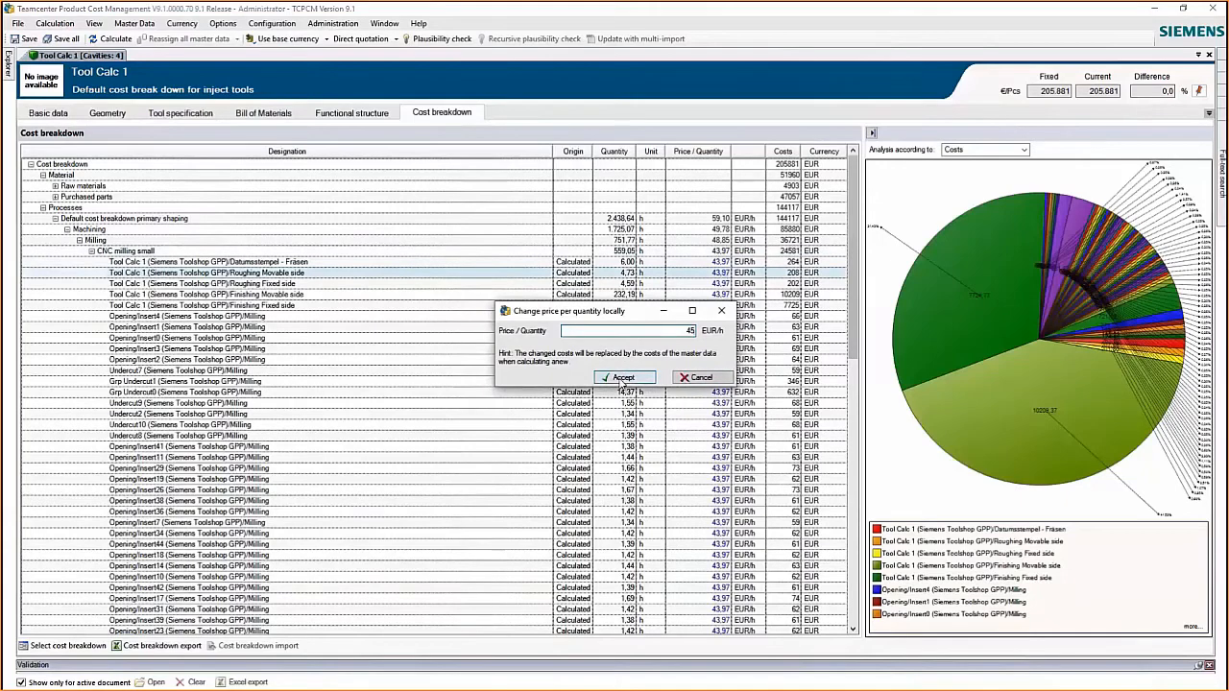
{"action": "left_click", "coordinate": [623, 378]}
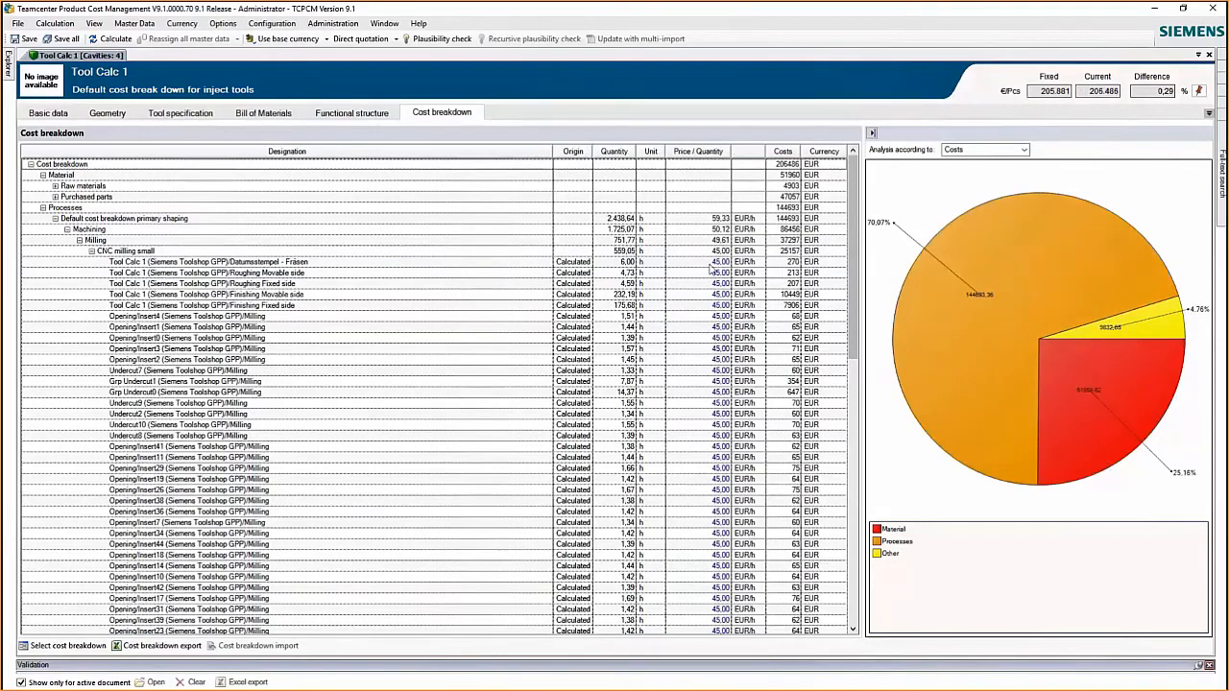
Review the CNC milling small entries and the available options for changing their hourly rate
{"action": "mouse_move", "coordinate": [852, 229]}
{"action": "left_mouse_down"}
{"action": "mouse_move", "coordinate": [855, 449]}
{"action": "mouse_move", "coordinate": [866, 457]}
{"action": "mouse_move", "coordinate": [867, 223]}
{"action": "left_mouse_up"}
{"action": "left_click", "coordinate": [91, 252]}
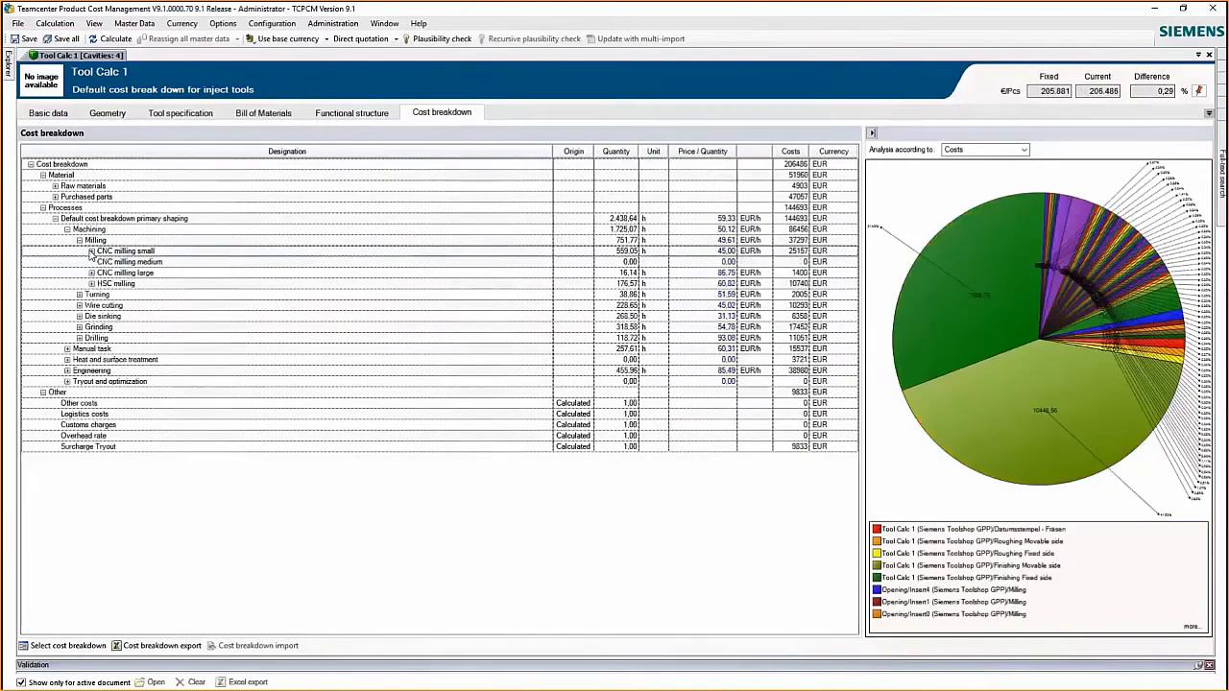
{"action": "right_click", "coordinate": [709, 281]}
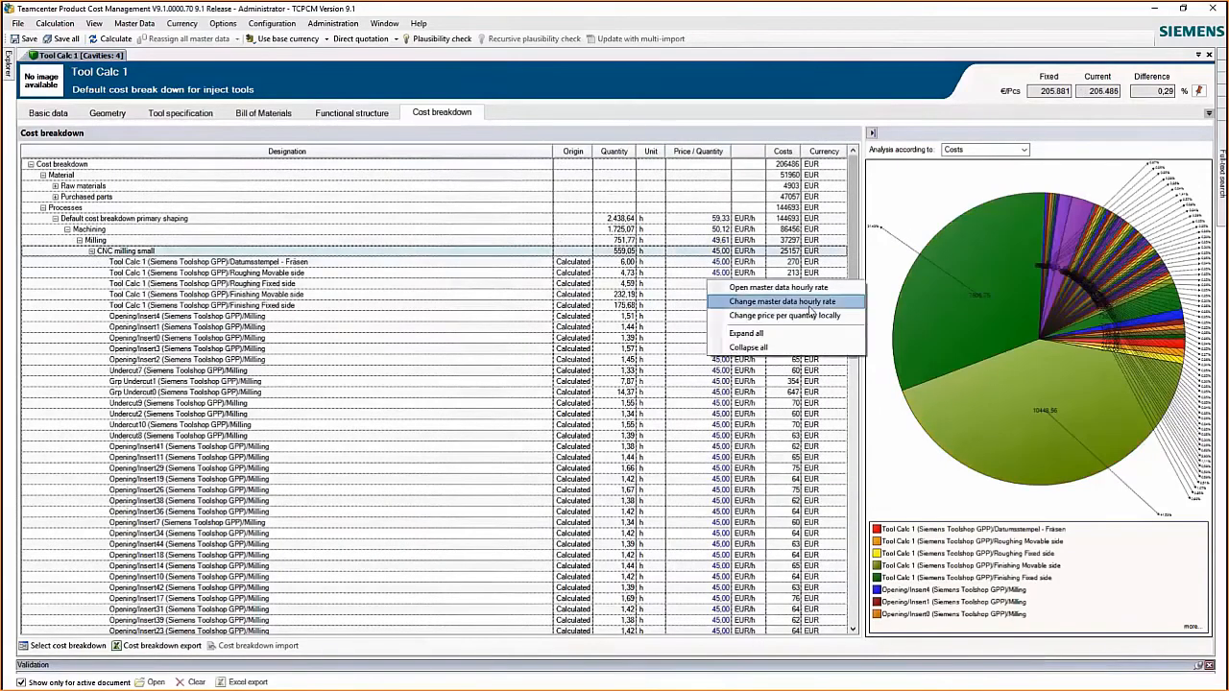
{"action": "left_click", "coordinate": [763, 303]}
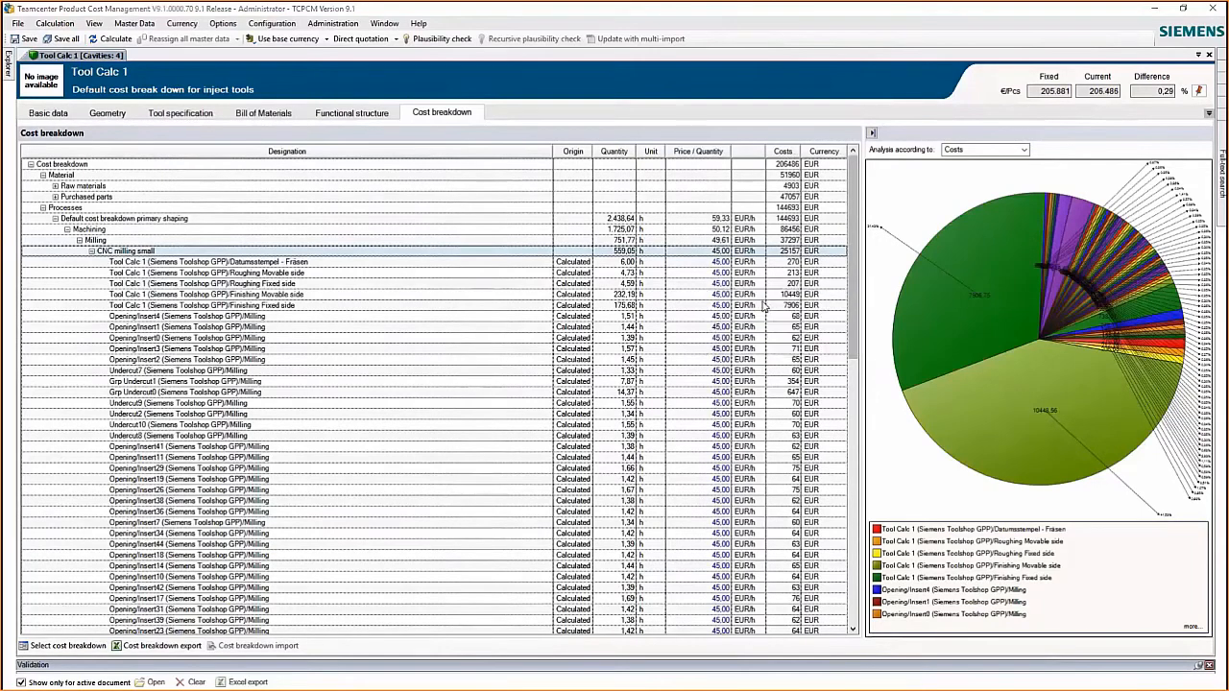
{"action": "left_click", "coordinate": [767, 390]}
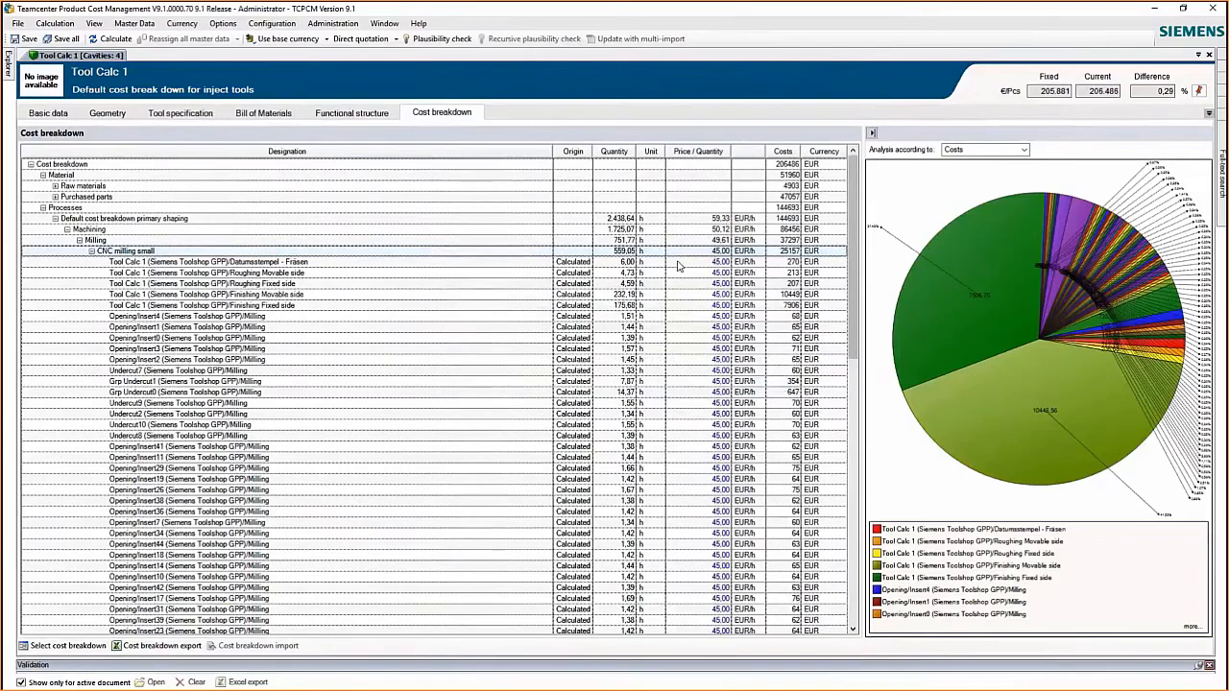
Select "Default cost break down for inject tools" as the tool's cost breakdown template
{"action": "scroll", "coordinate": [857, 315], "scroll_direction": "down", "scroll_amount": 1}
{"action": "left_click_drag", "start_coordinate": [857, 316], "coordinate": [192, 113]}
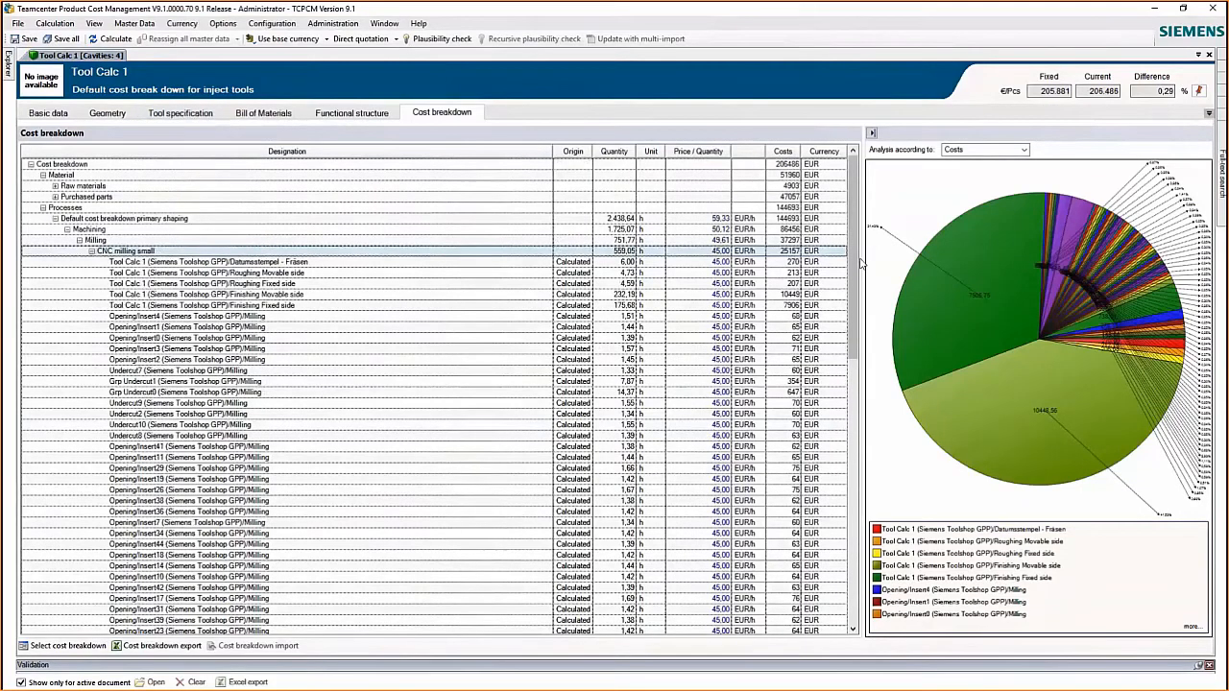
{"action": "left_click_drag", "start_coordinate": [853, 285], "coordinate": [864, 555]}
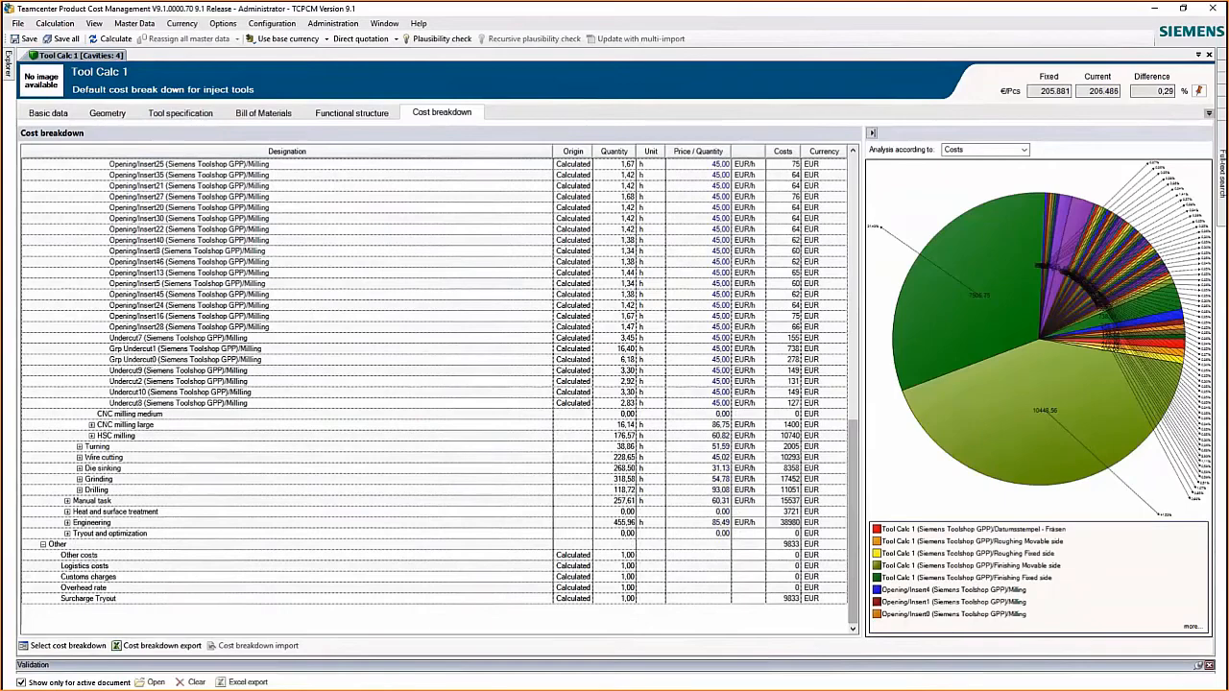
{"action": "left_click", "coordinate": [63, 647]}
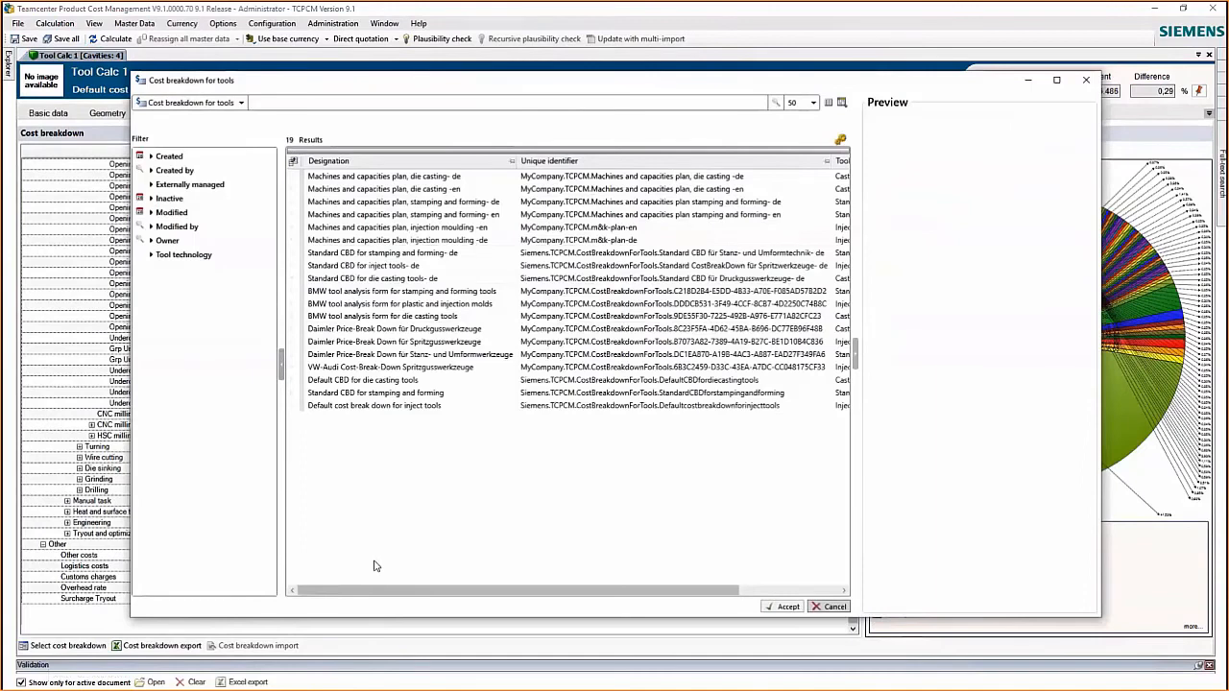
{"action": "left_click", "coordinate": [379, 189]}
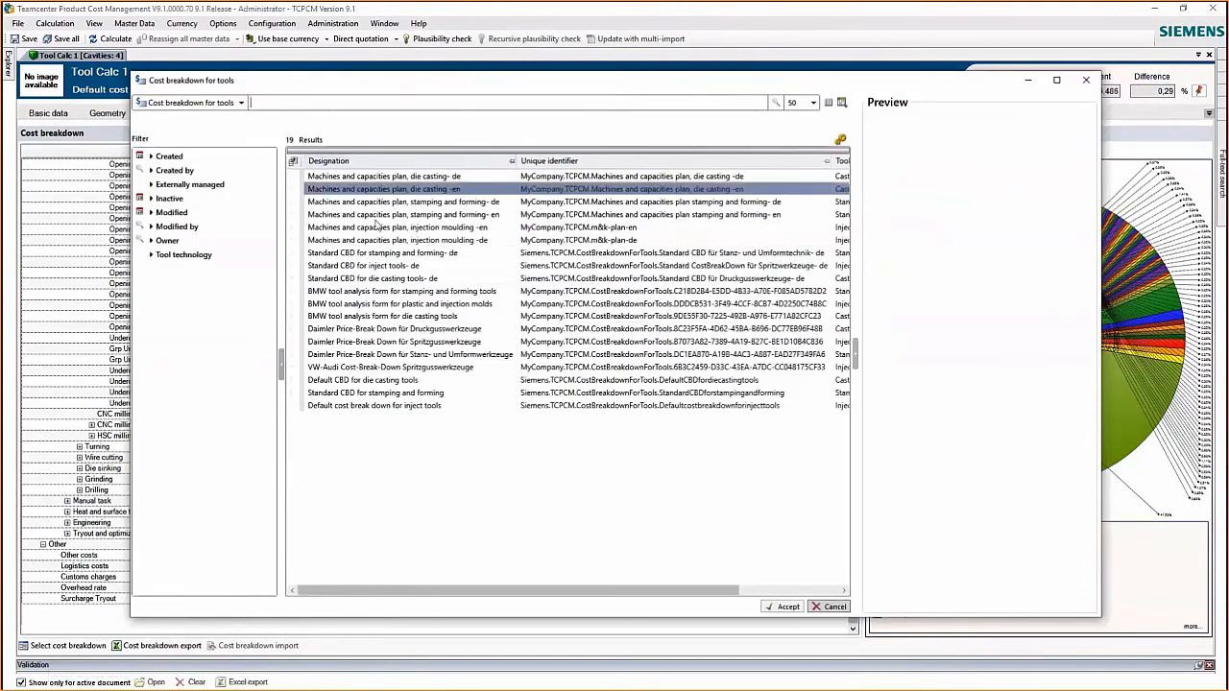
{"action": "left_click", "coordinate": [375, 406]}
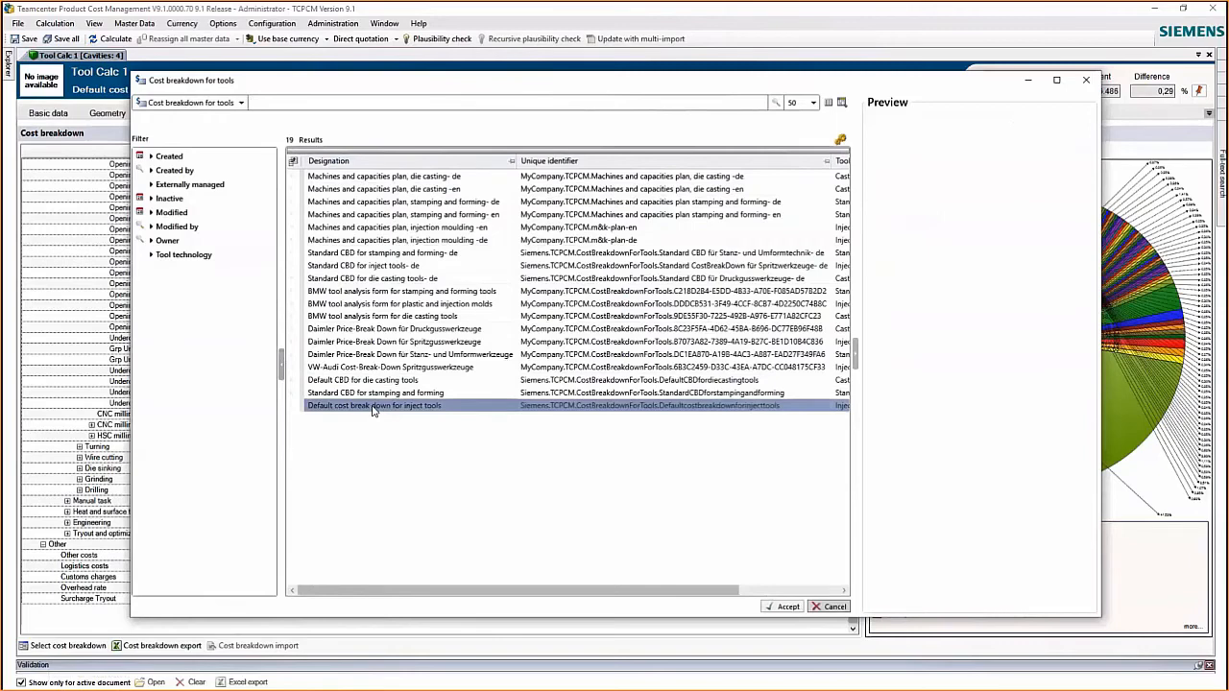
{"action": "left_click", "coordinate": [373, 407]}
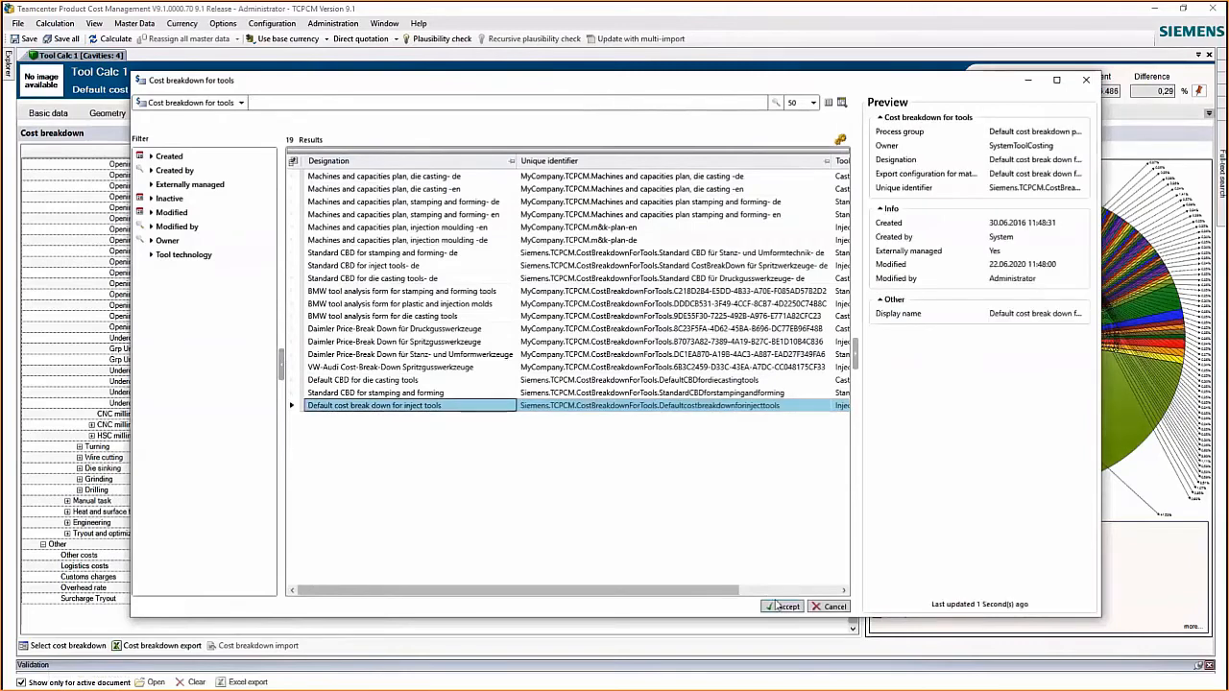
{"action": "left_click", "coordinate": [780, 606]}
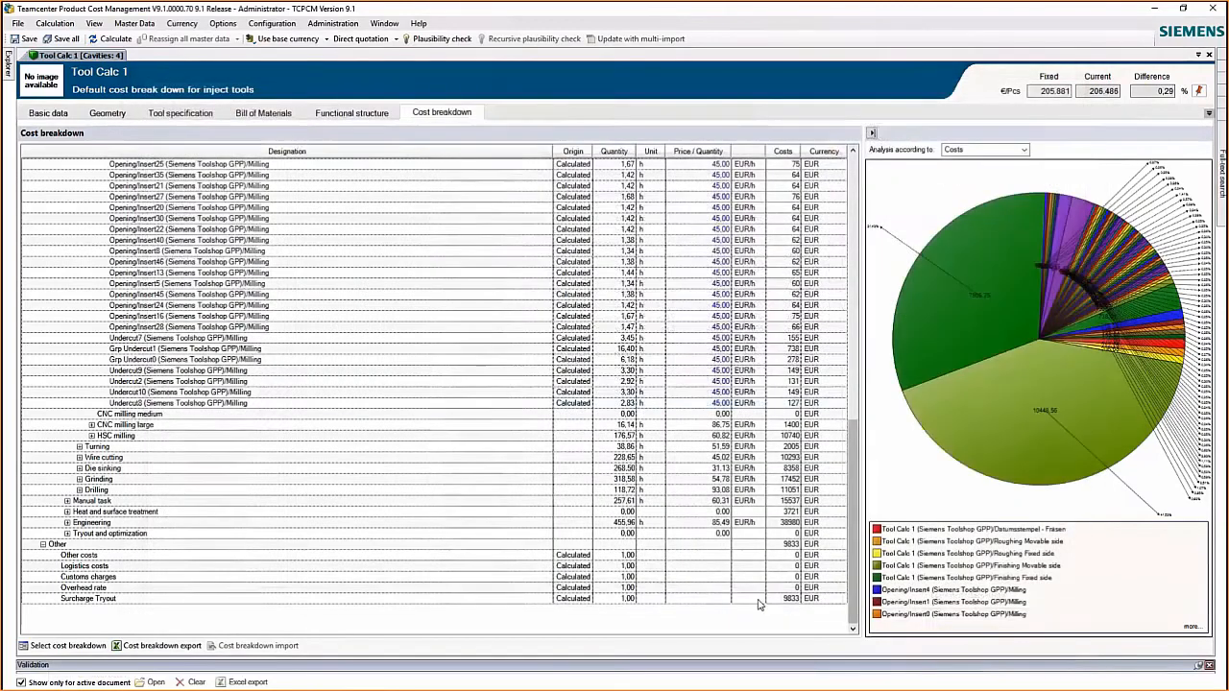
Export the cost breakdown to the Desktop as Tool Calc 1.xlsx, and close the opened Excel workbook with its changes saved
{"action": "left_click", "coordinate": [165, 647]}
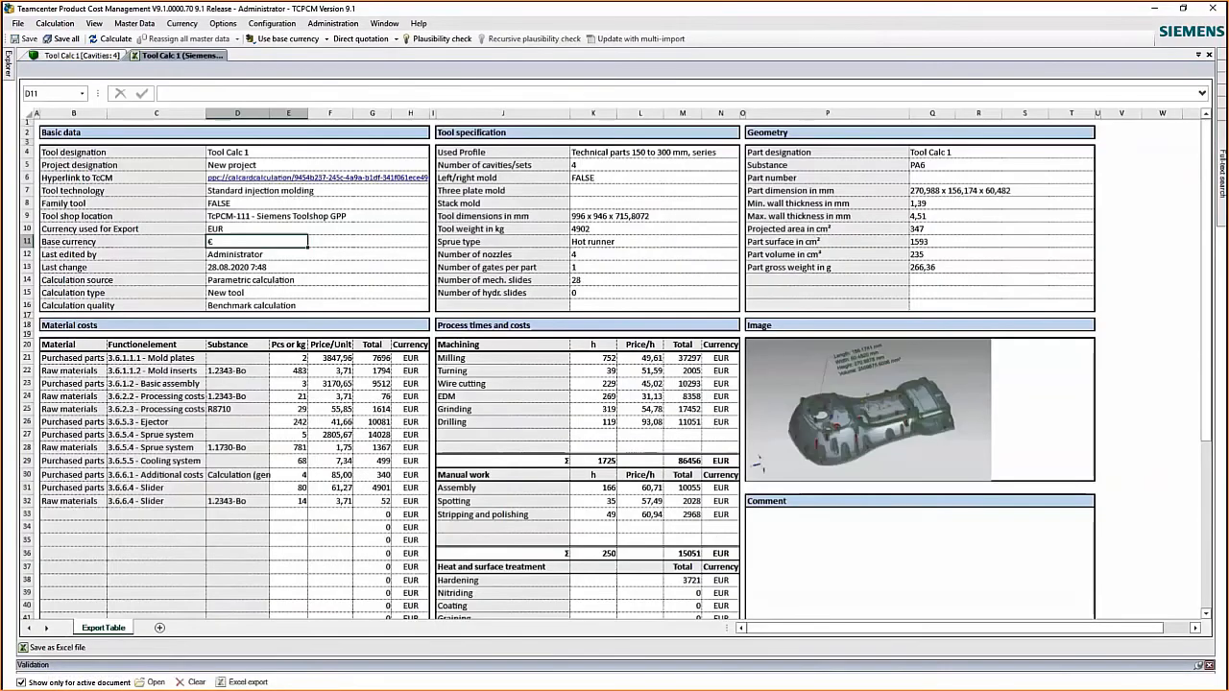
{"action": "left_click", "coordinate": [55, 648]}
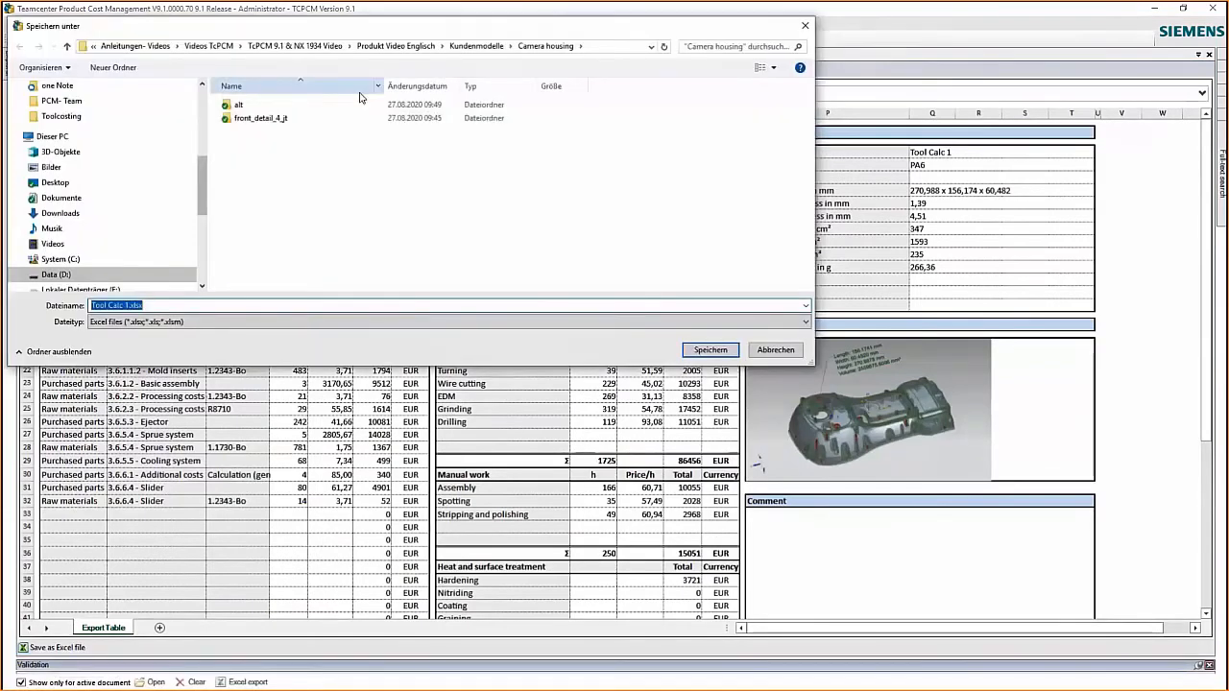
{"action": "left_click", "coordinate": [55, 182]}
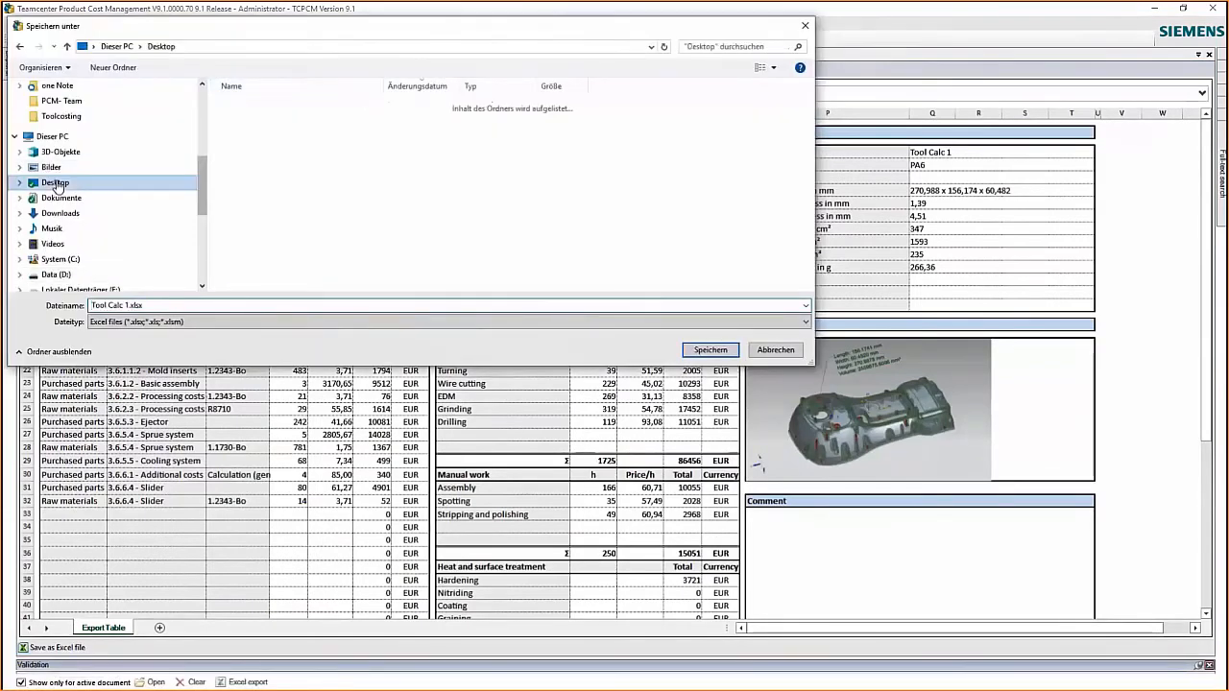
{"action": "left_click", "coordinate": [708, 351]}
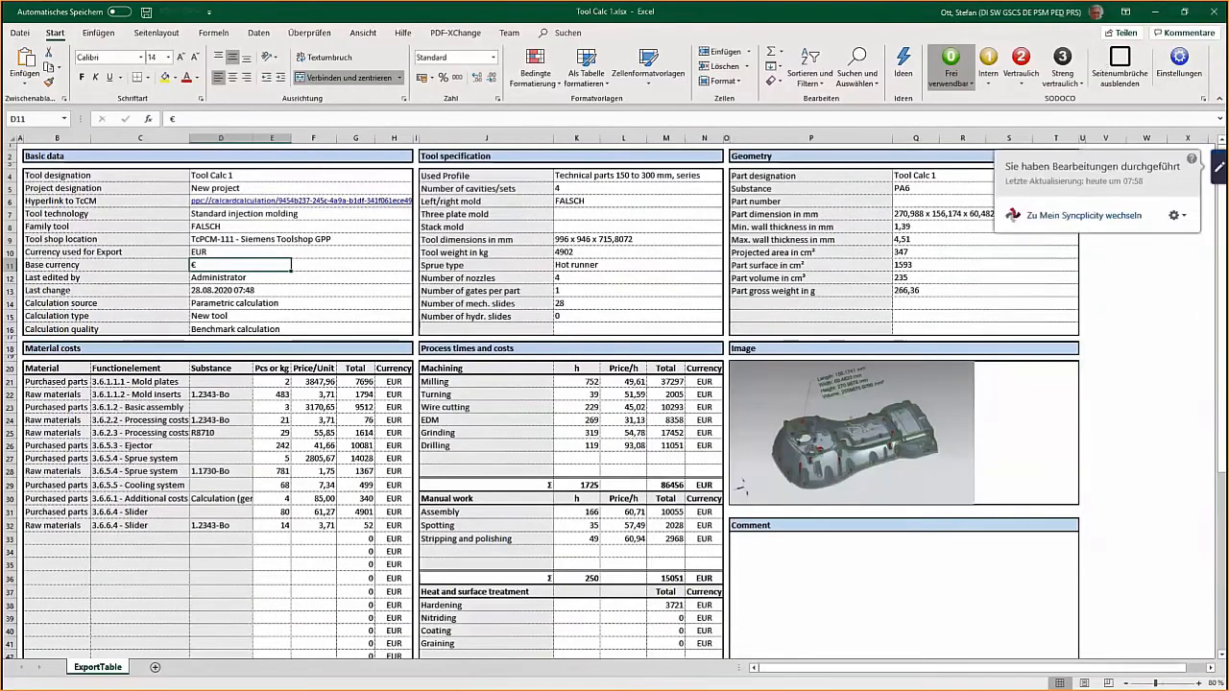
{"action": "left_click", "coordinate": [1214, 12]}
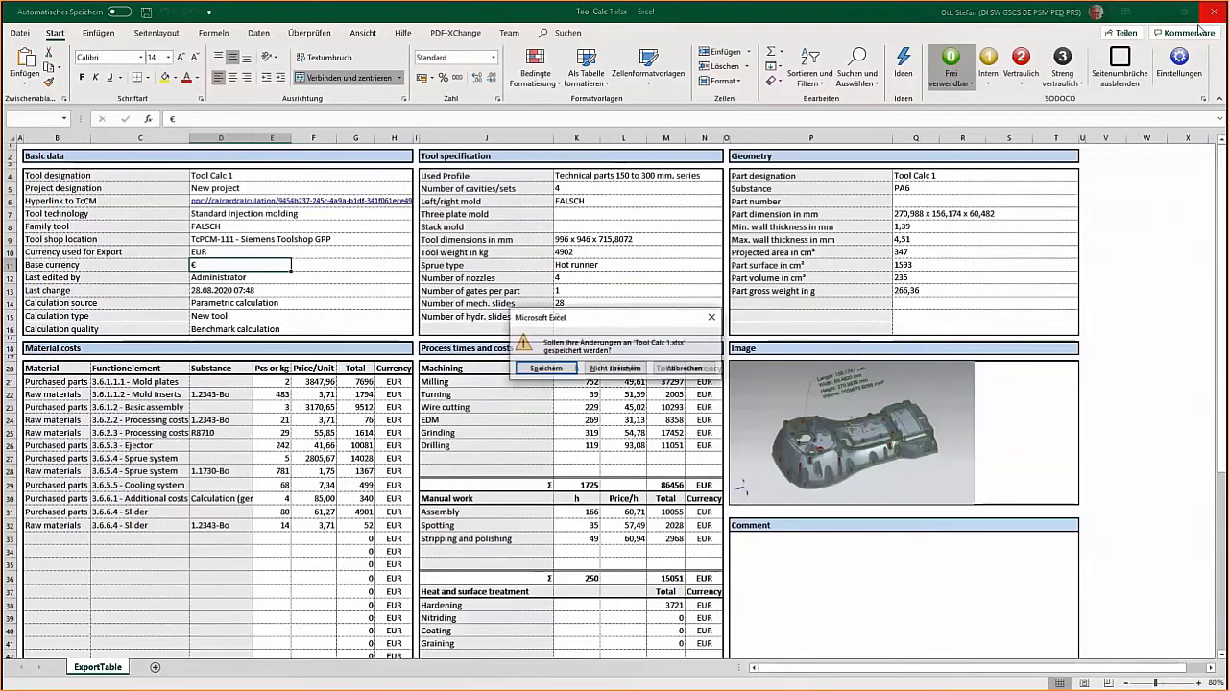
{"action": "left_click", "coordinate": [540, 368]}
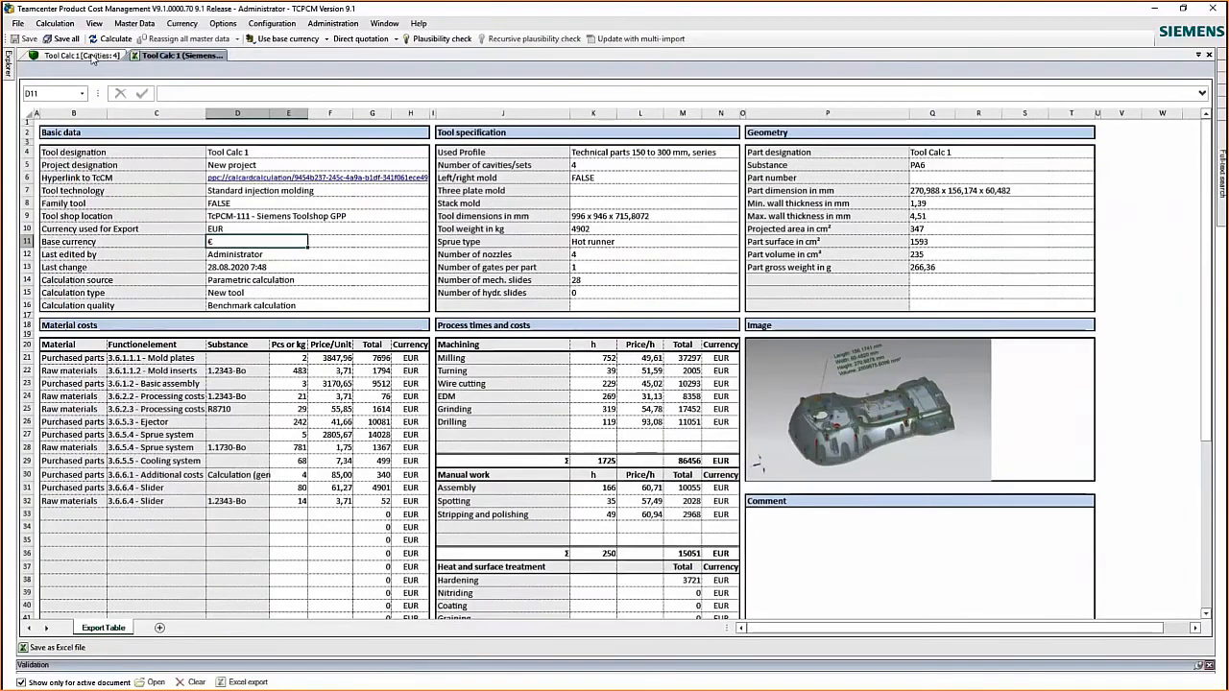
Apply the "Machines and capacities plan, injection moulding -en" cost breakdown template to Tool Calc 1 and export the breakdown as an Excel table
{"action": "left_click", "coordinate": [92, 57]}
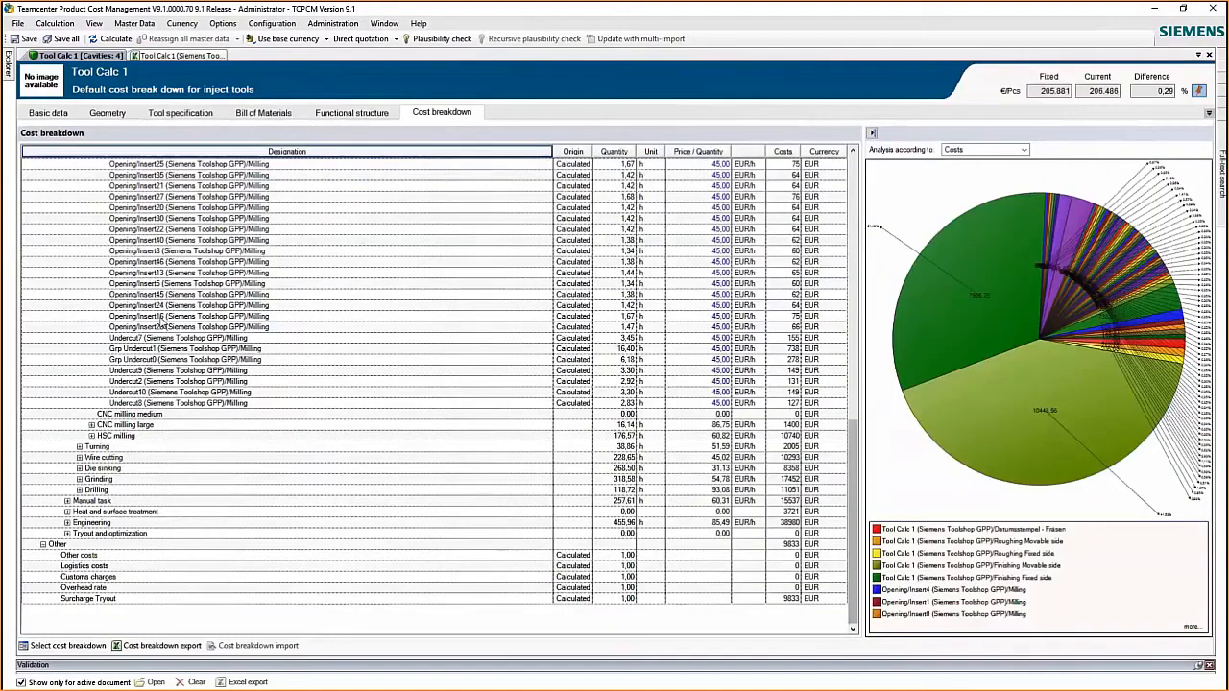
{"action": "left_click", "coordinate": [67, 646]}
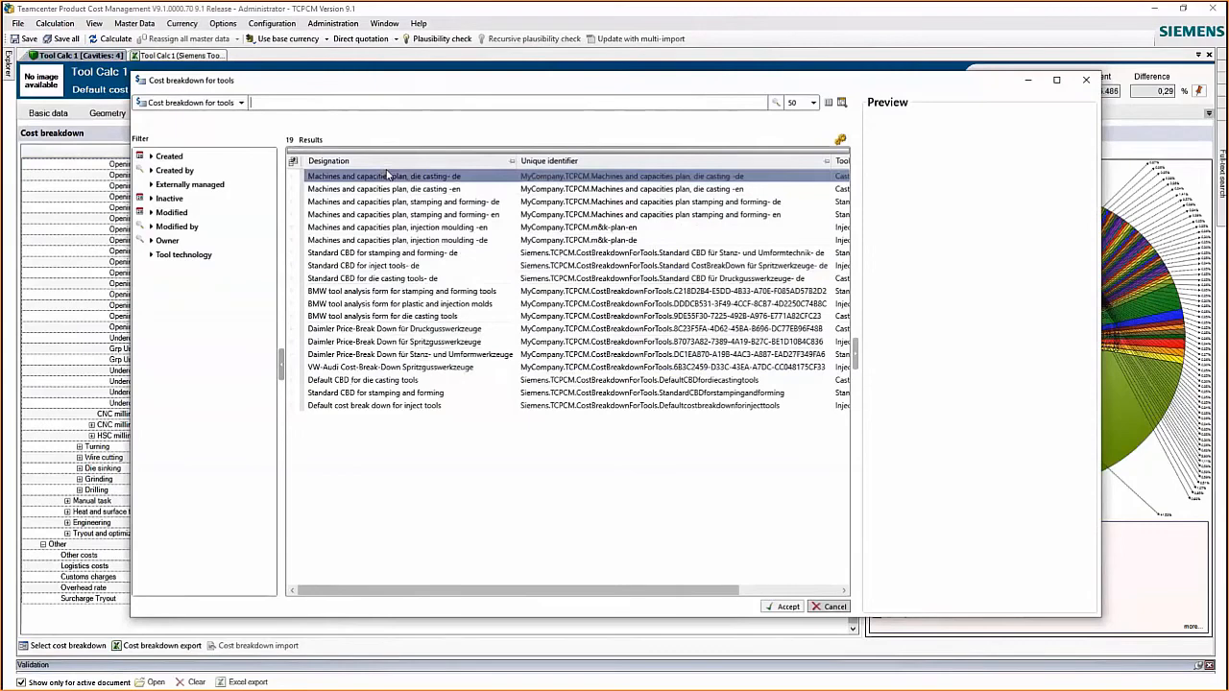
{"action": "left_click", "coordinate": [421, 228]}
{"action": "left_click", "coordinate": [783, 606]}
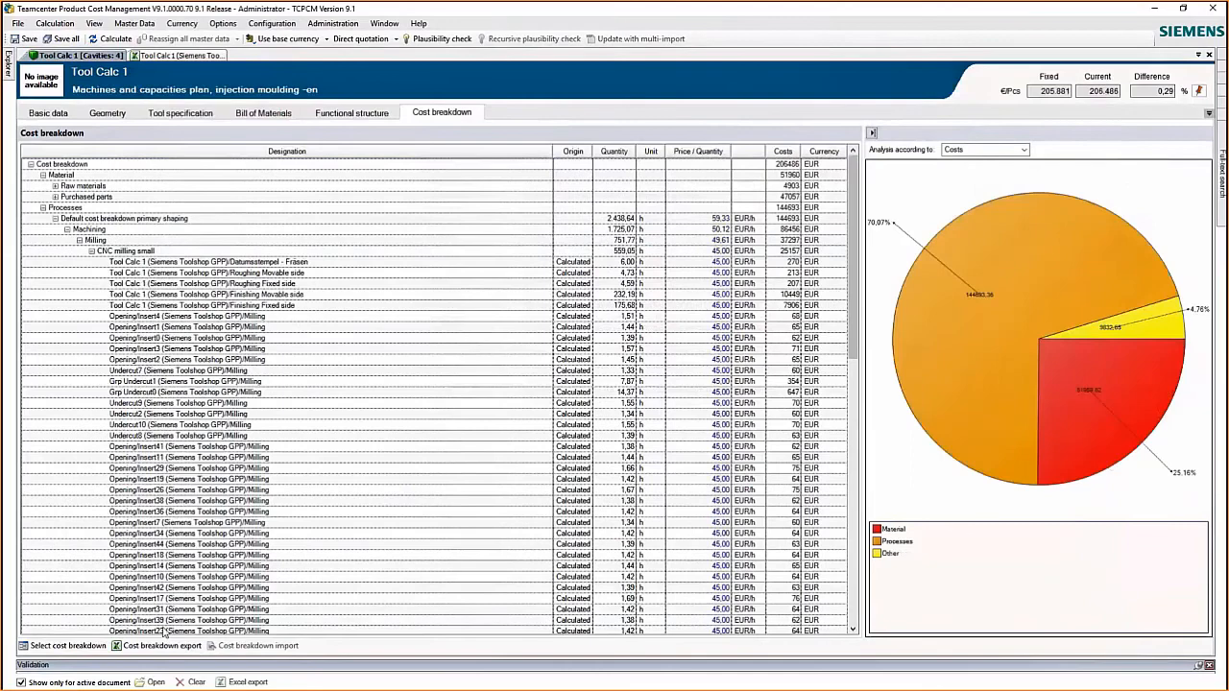
{"action": "left_click", "coordinate": [158, 646]}
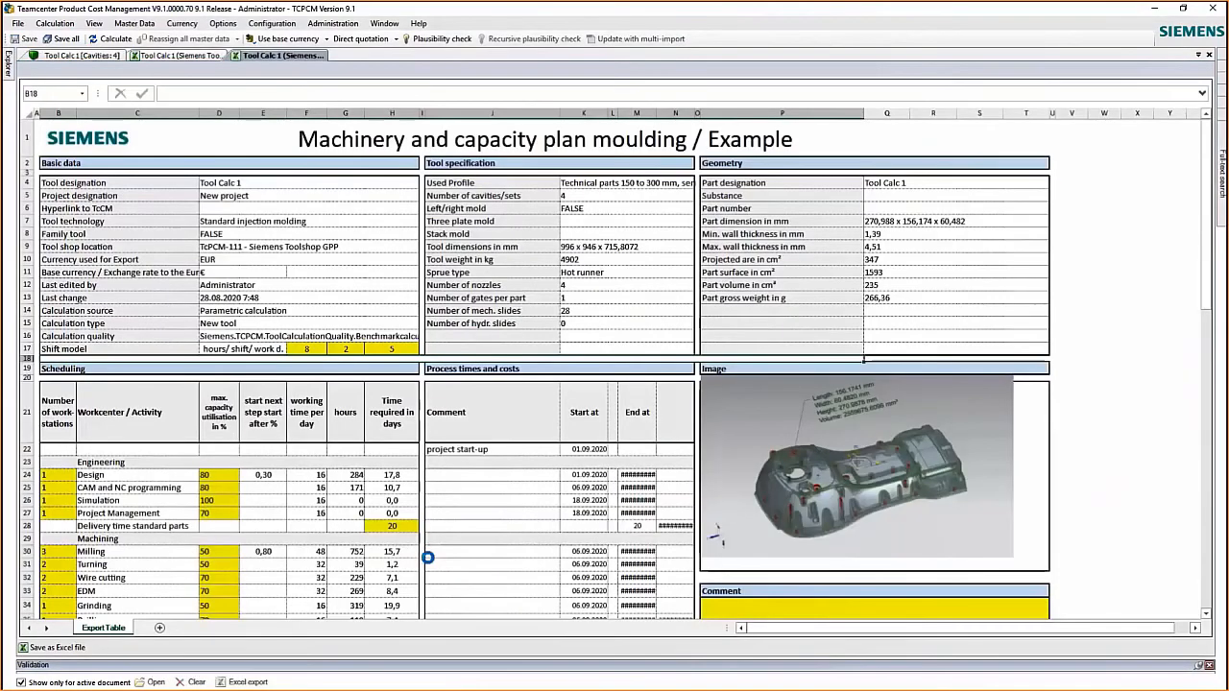
Examine the exported machinery and capacity plan, including the scheduling, duration summary and detailed hours and prices
{"action": "left_click_drag", "start_coordinate": [1212, 192], "coordinate": [1212, 284]}
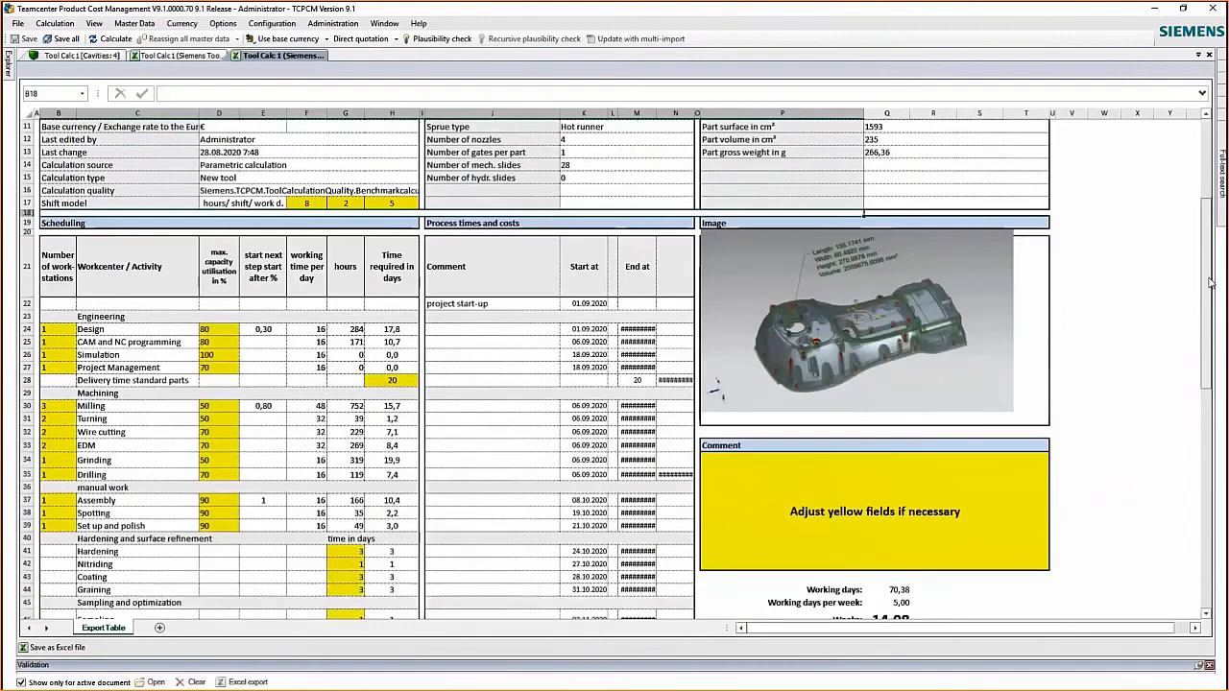
{"action": "scroll", "coordinate": [165, 274], "scroll_direction": "down", "scroll_amount": 4}
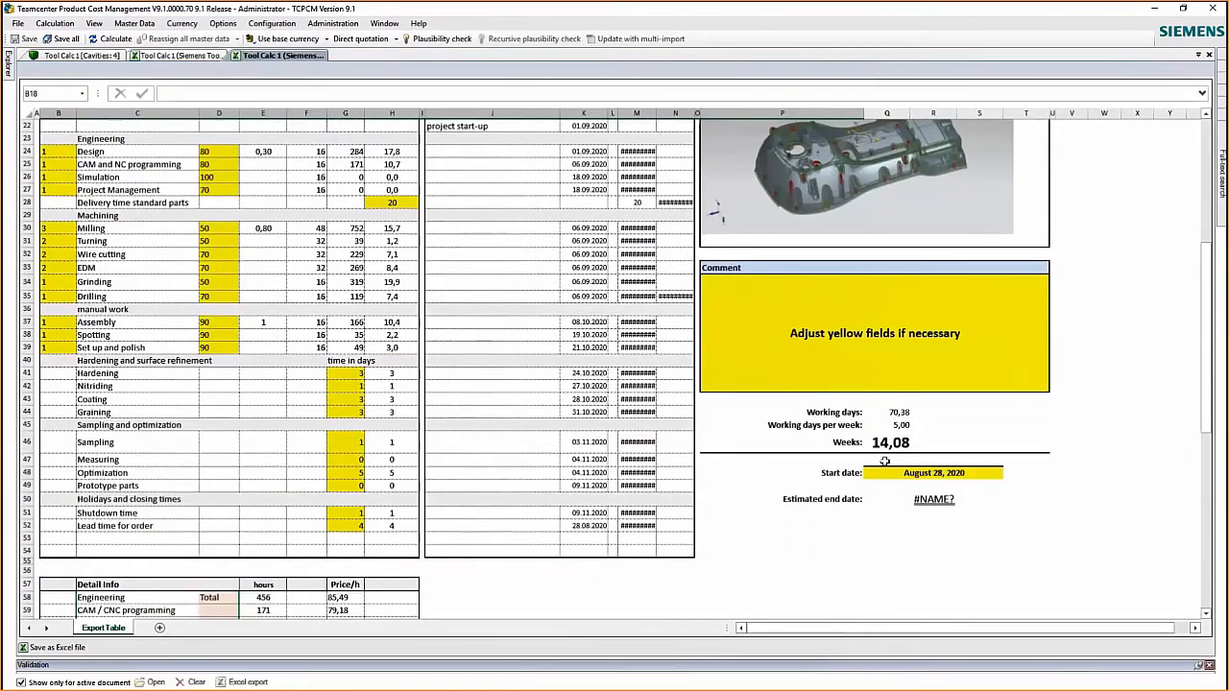
{"action": "scroll", "coordinate": [221, 492], "scroll_direction": "down", "scroll_amount": 2}
{"action": "scroll", "coordinate": [221, 493], "scroll_direction": "down", "scroll_amount": 5}
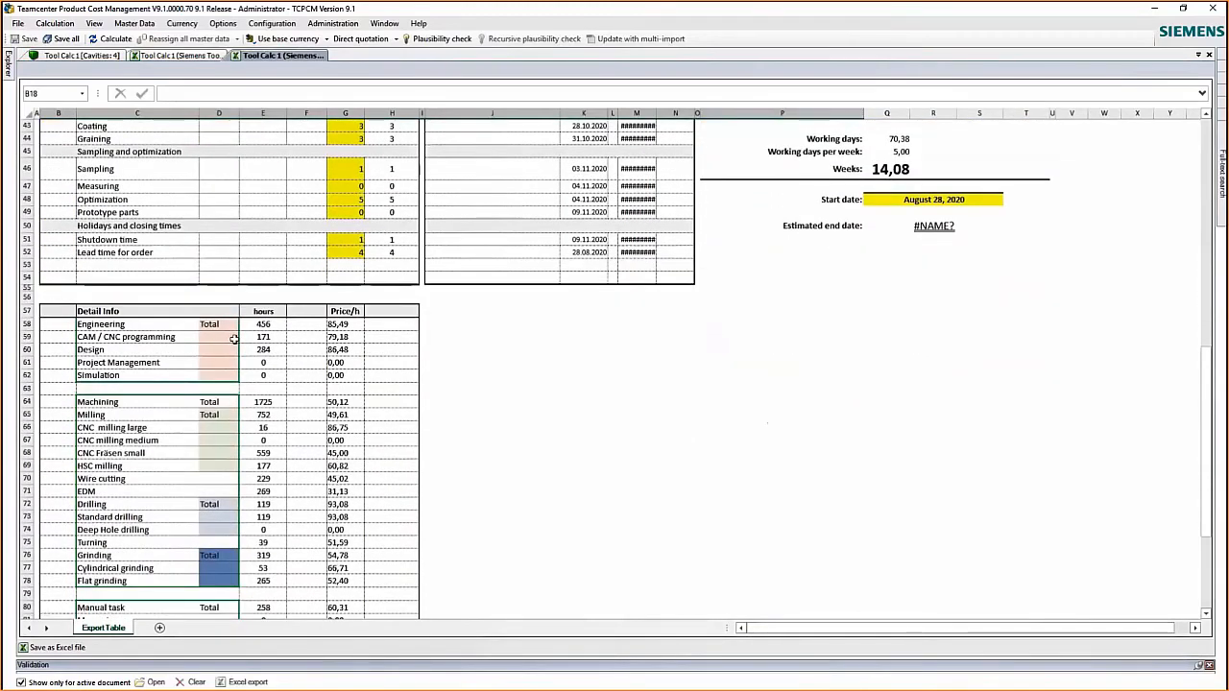
{"action": "scroll", "coordinate": [154, 492], "scroll_direction": "down", "scroll_amount": 3}
{"action": "scroll", "coordinate": [154, 492], "scroll_direction": "down", "scroll_amount": 4}
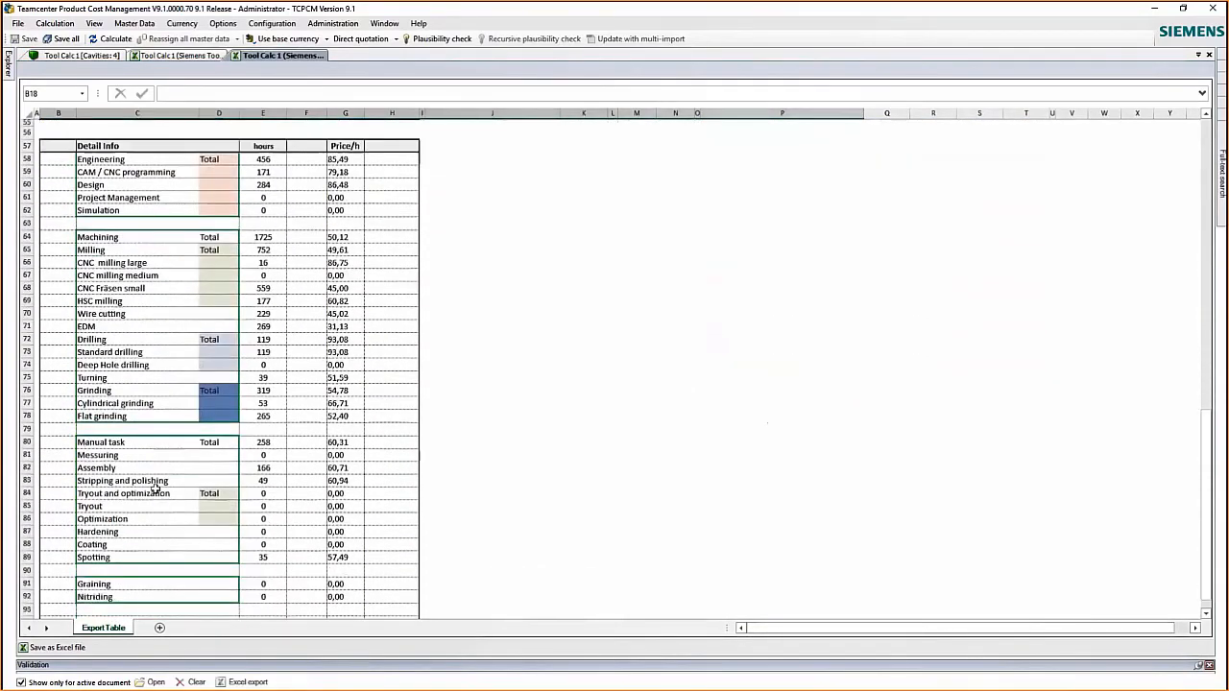
{"action": "scroll", "coordinate": [522, 491], "scroll_direction": "up", "scroll_amount": 5}
{"action": "scroll", "coordinate": [522, 491], "scroll_direction": "up", "scroll_amount": 15}
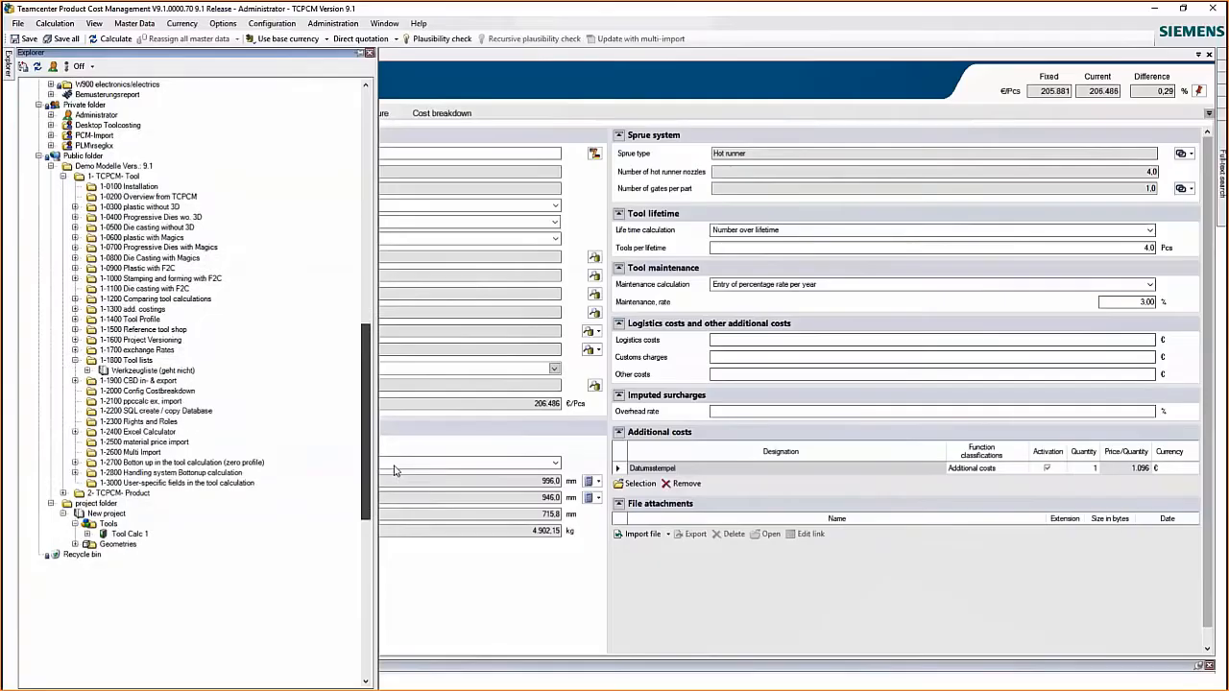
Create a standard injection molding tool designated "offer Toolshop1" under the Tools of New project
{"action": "scroll", "coordinate": [193, 336], "scroll_direction": "down", "scroll_amount": 8}
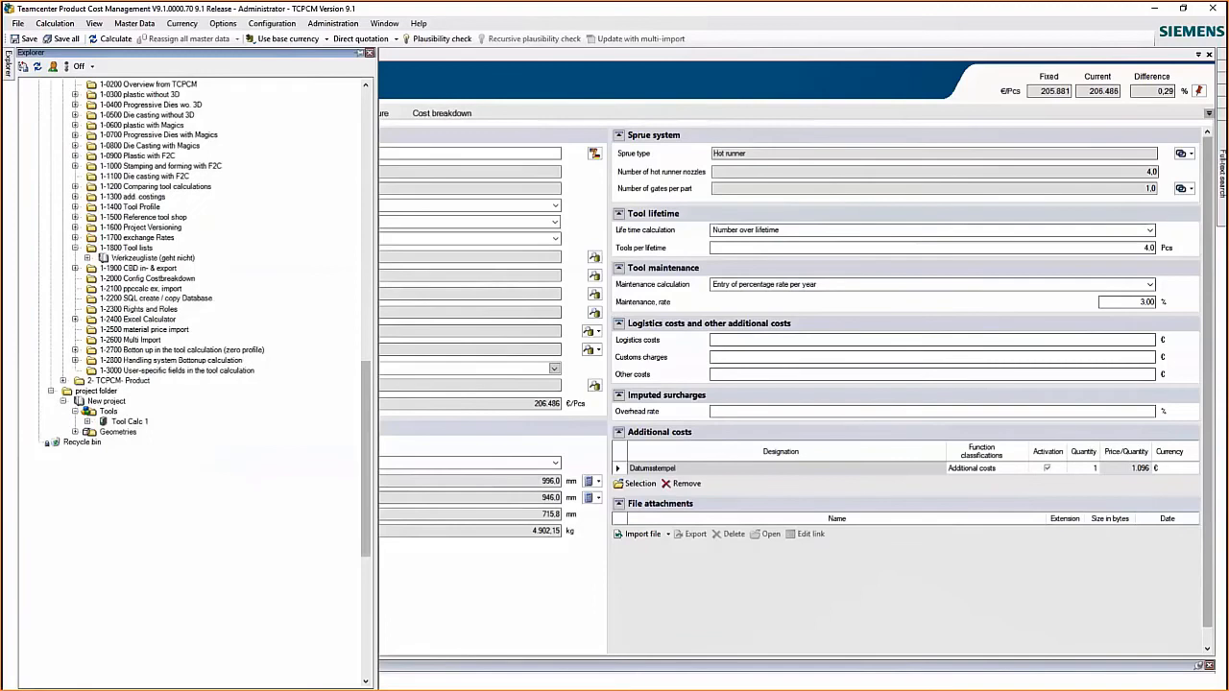
{"action": "right_click", "coordinate": [110, 412]}
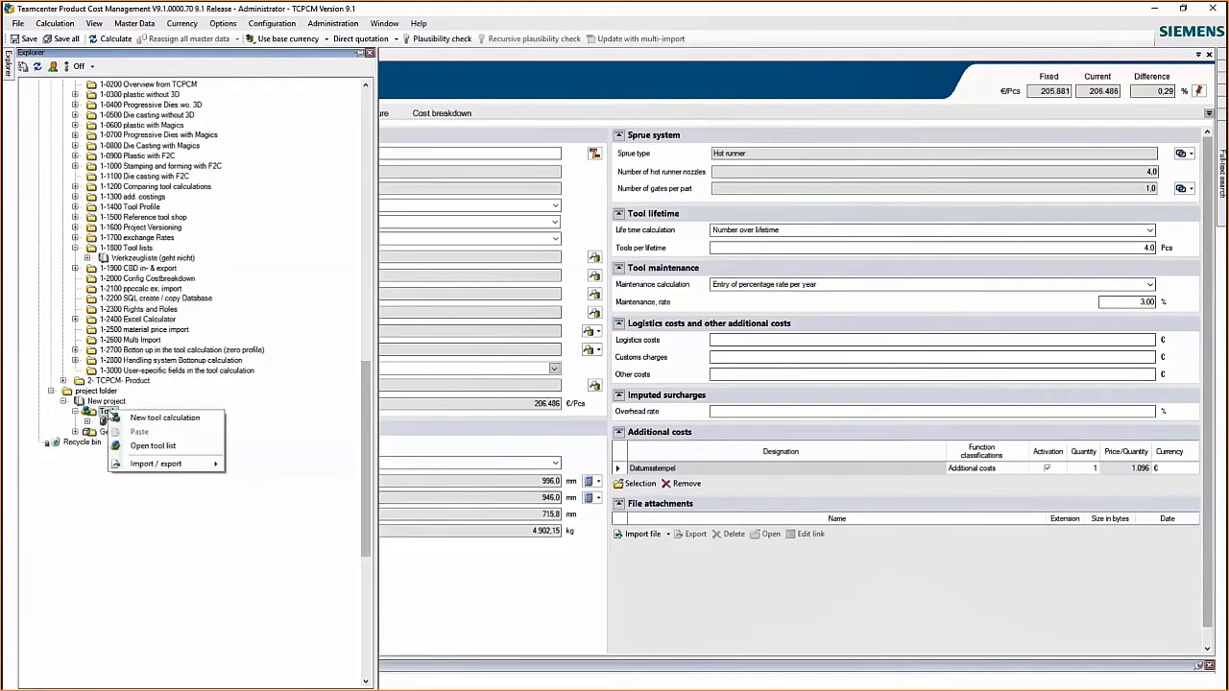
{"action": "left_click", "coordinate": [166, 418]}
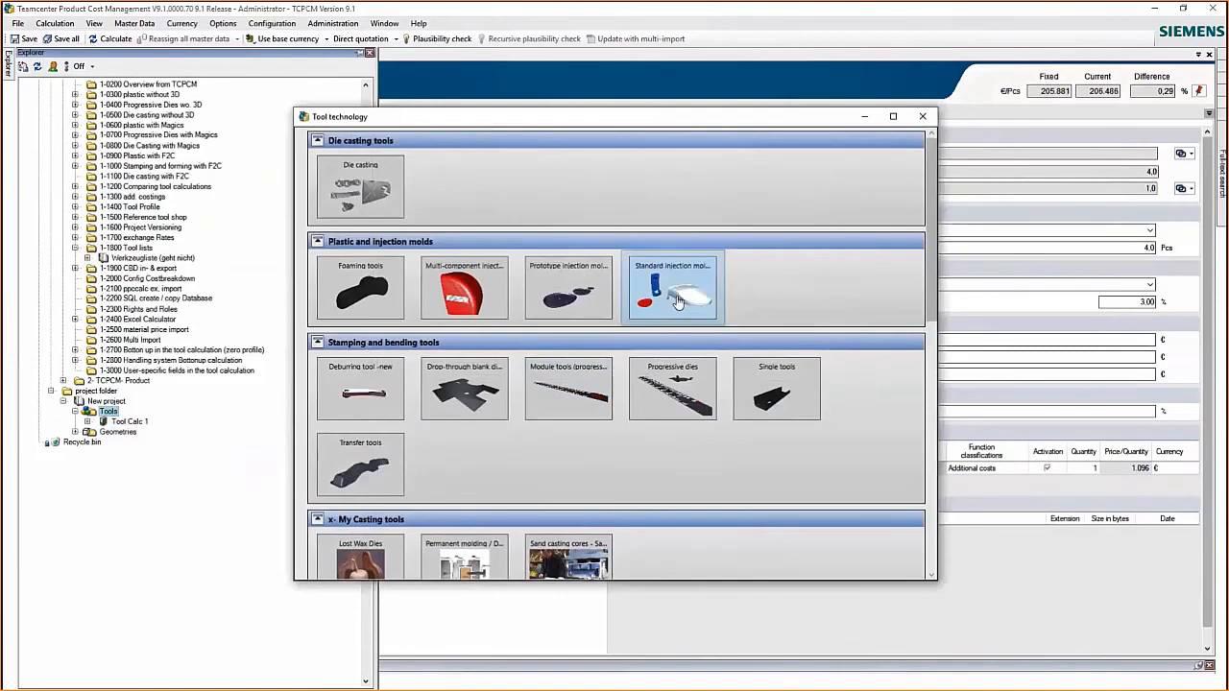
{"action": "double_click", "coordinate": [674, 282]}
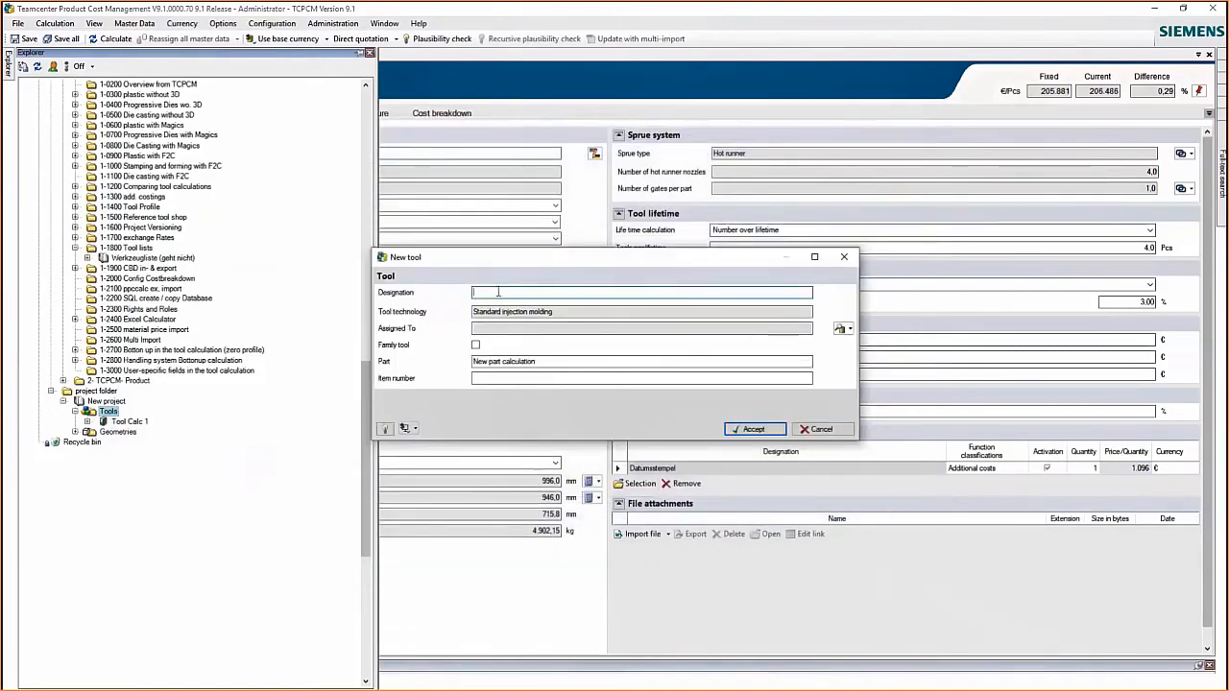
{"action": "type", "text": "a"}
{"action": "type", "text": "ffer To"}
{"action": "type", "text": "olsh"}
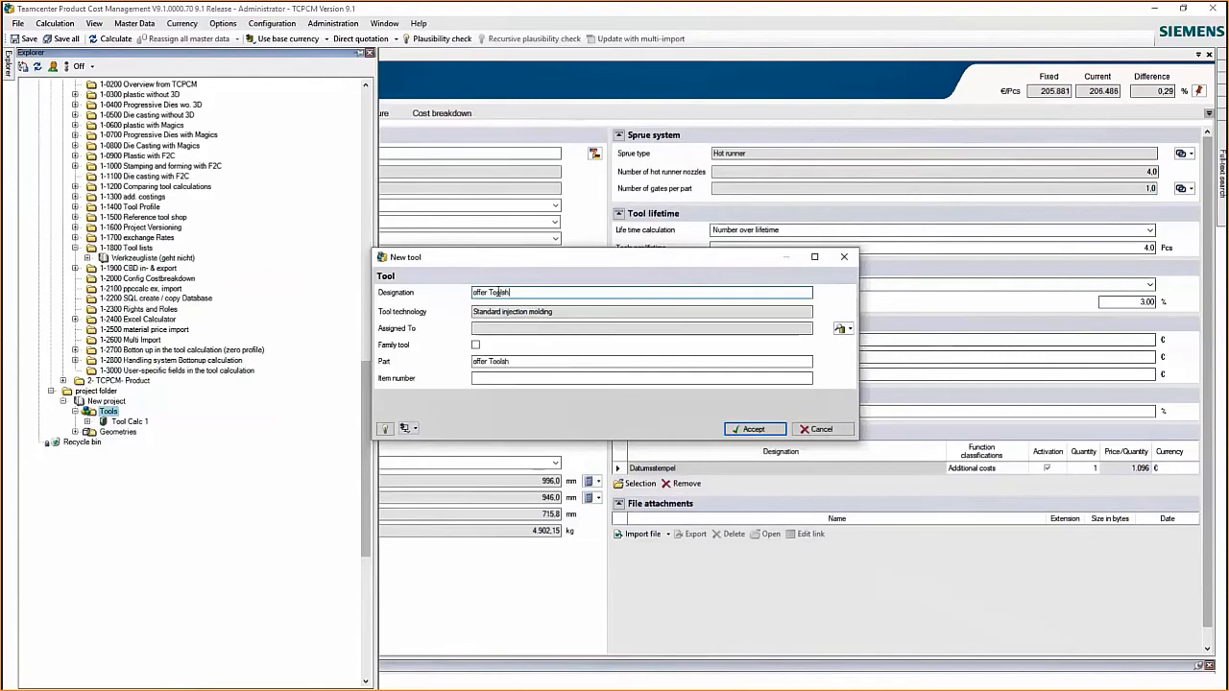
{"action": "type", "text": "op1"}
{"action": "left_click", "coordinate": [747, 429]}
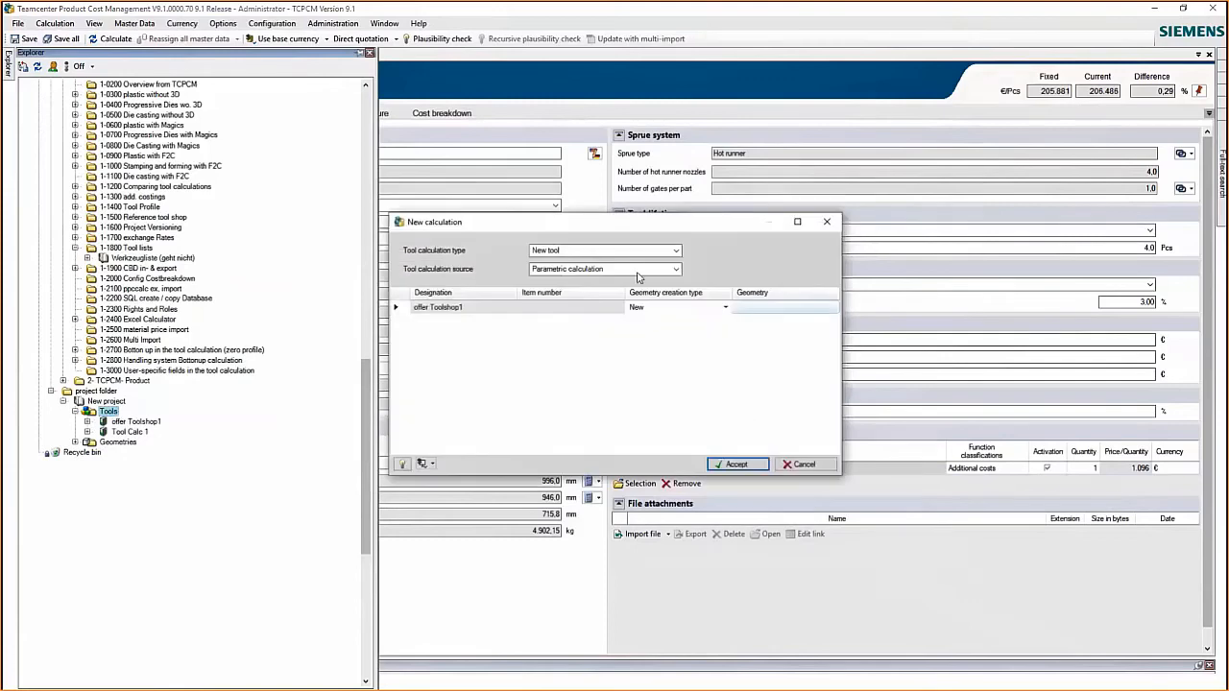
Create the new tool's calculation with CostBreakDown import as the tool calculation source
{"action": "left_click", "coordinate": [639, 272]}
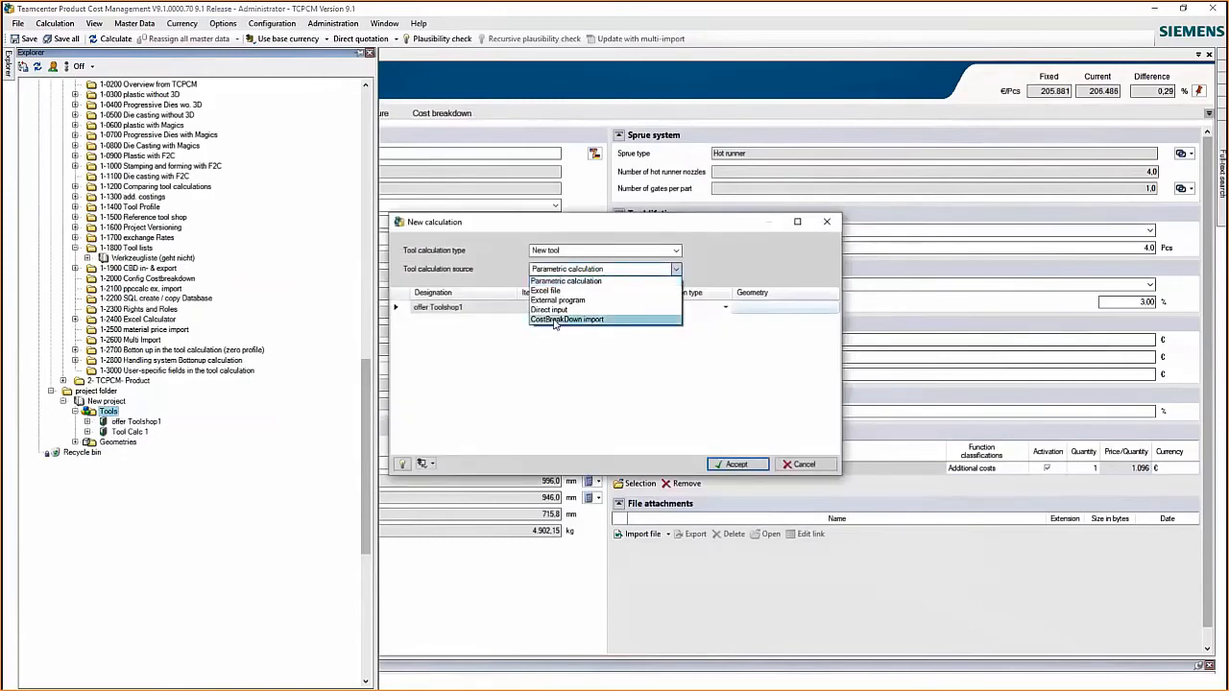
{"action": "left_click", "coordinate": [629, 321]}
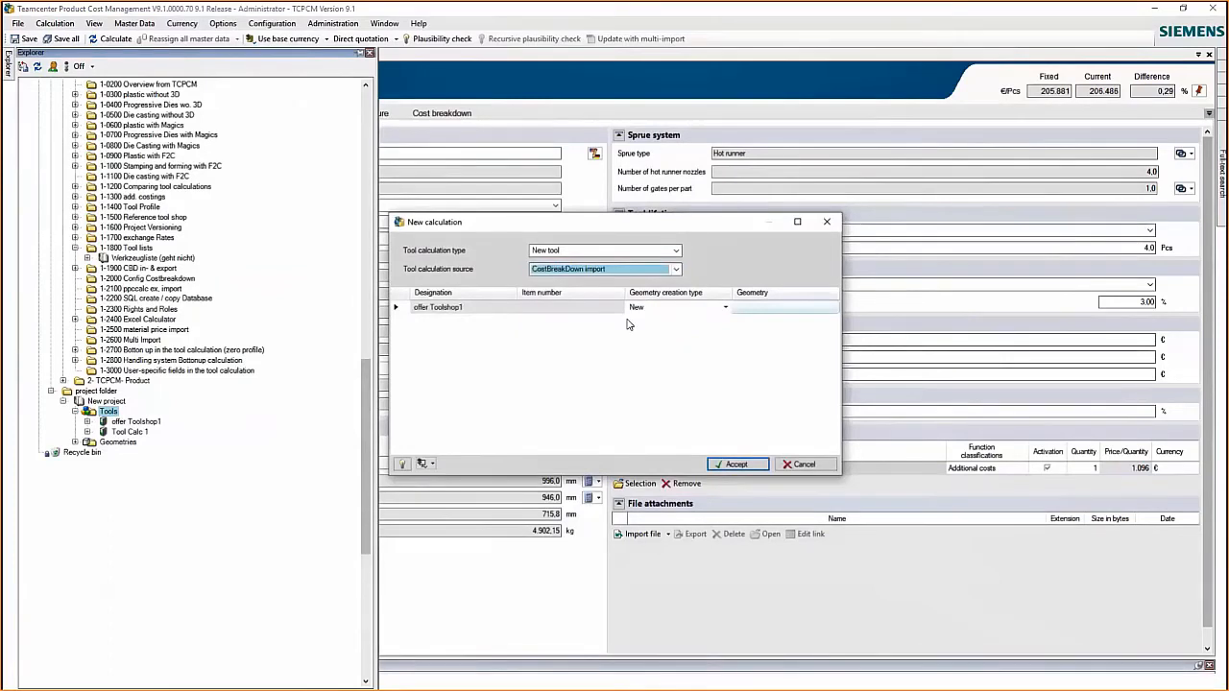
{"action": "left_click", "coordinate": [737, 466]}
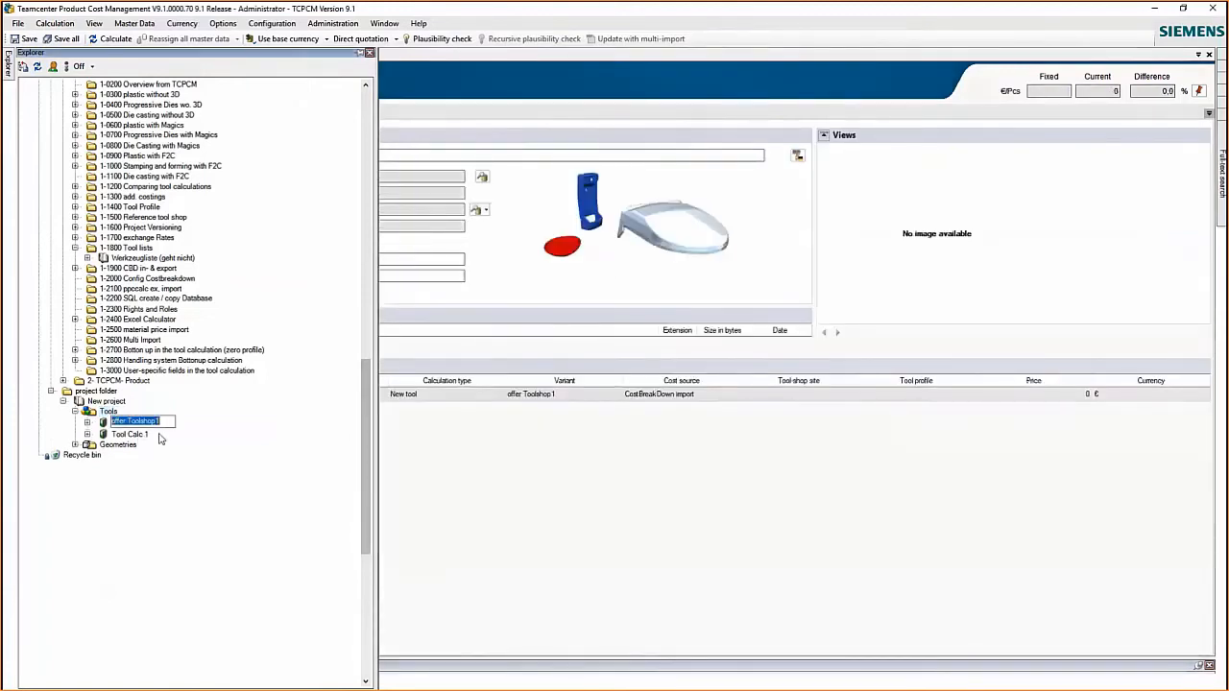
Select "Default cost break down for inject tools" as the cost breakdown template for offer Toolshop1
{"action": "left_click_drag", "start_coordinate": [376, 329], "coordinate": [132, 329]}
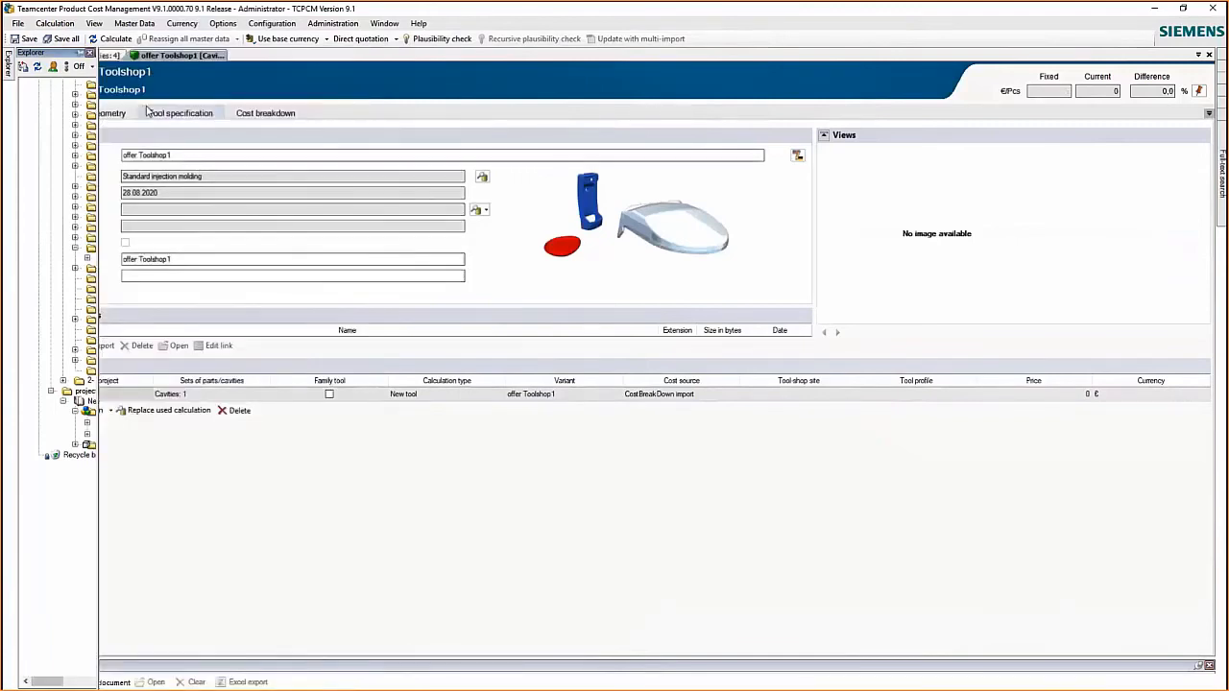
{"action": "left_click", "coordinate": [112, 116]}
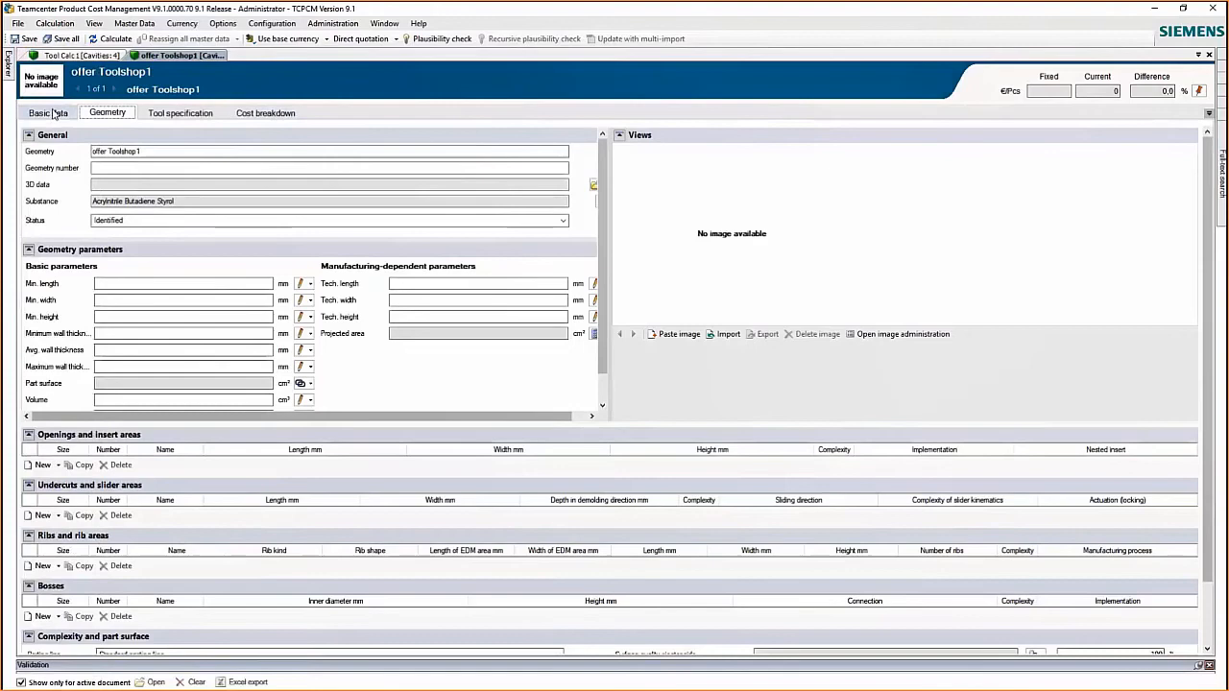
{"action": "left_click", "coordinate": [267, 113]}
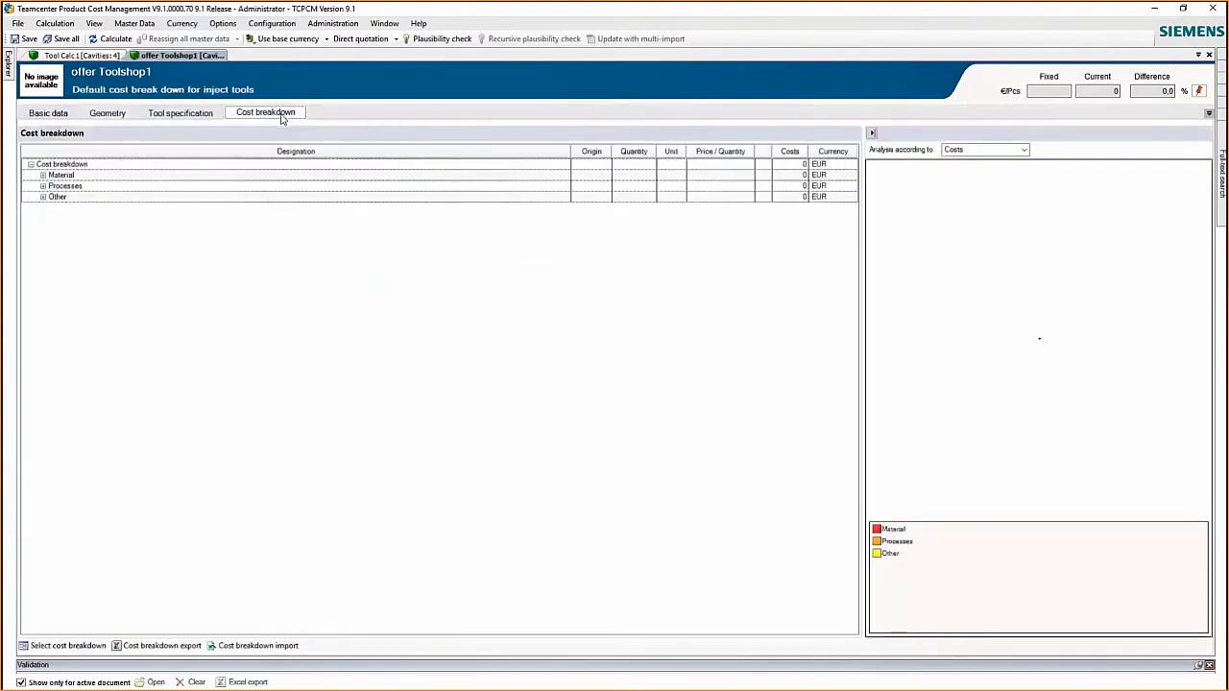
{"action": "left_click", "coordinate": [64, 646]}
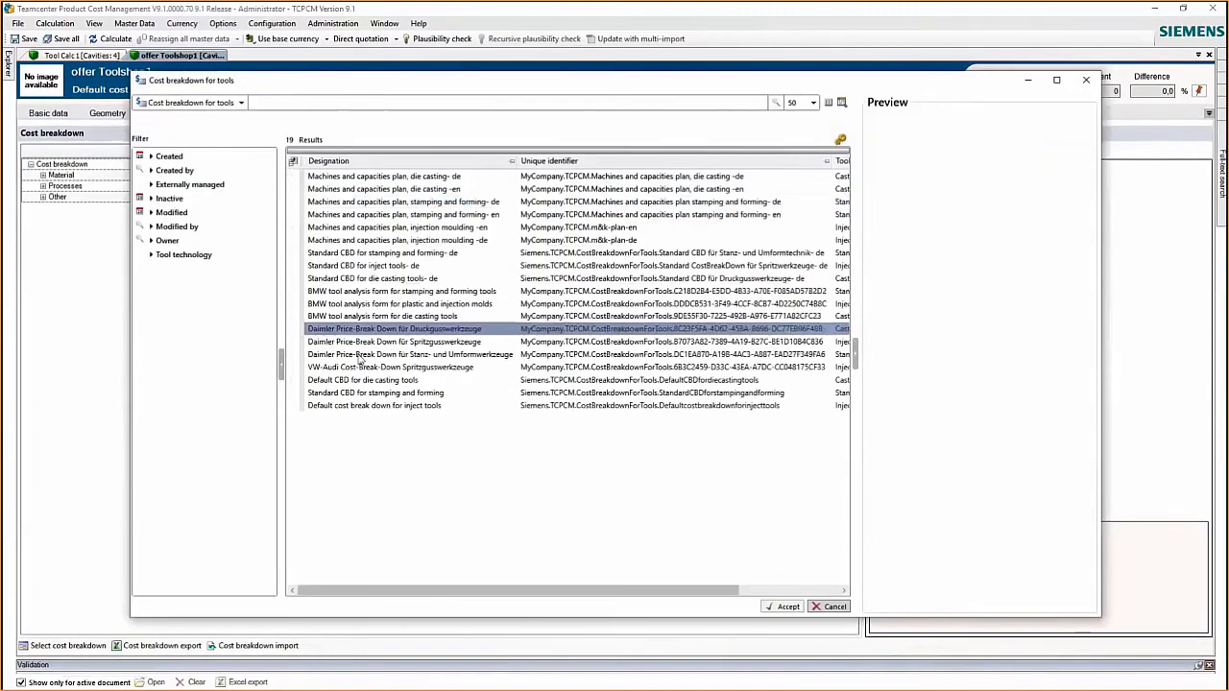
{"action": "left_click", "coordinate": [354, 407]}
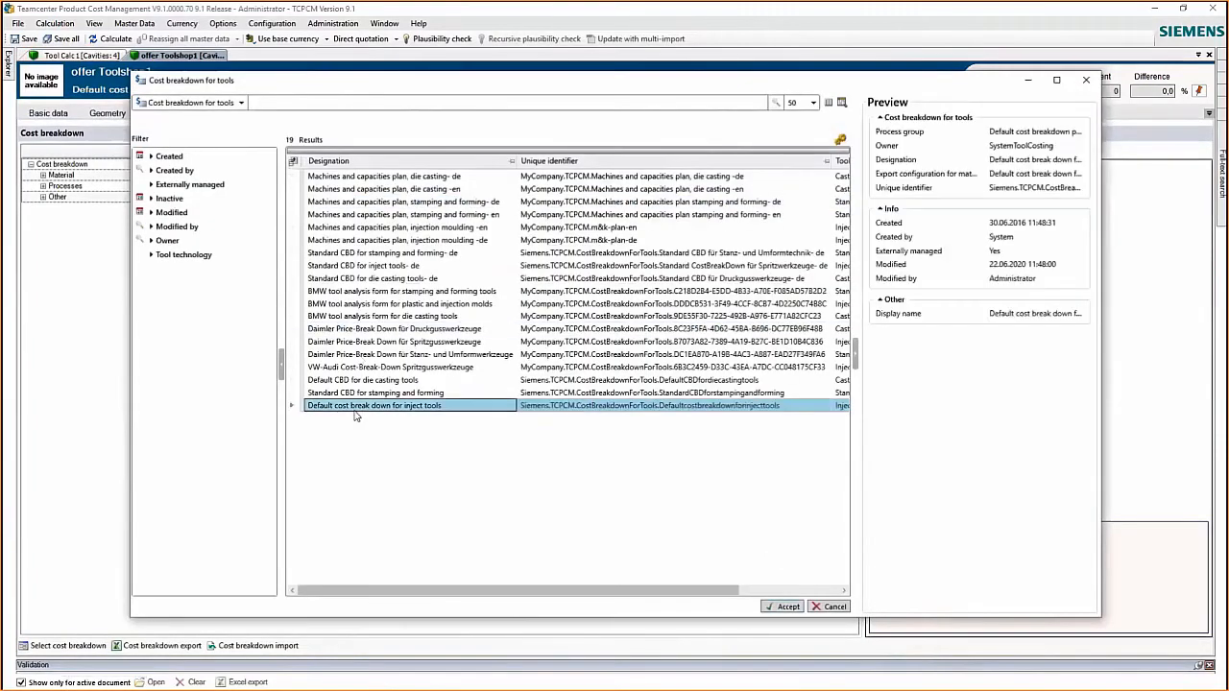
{"action": "left_click", "coordinate": [785, 608]}
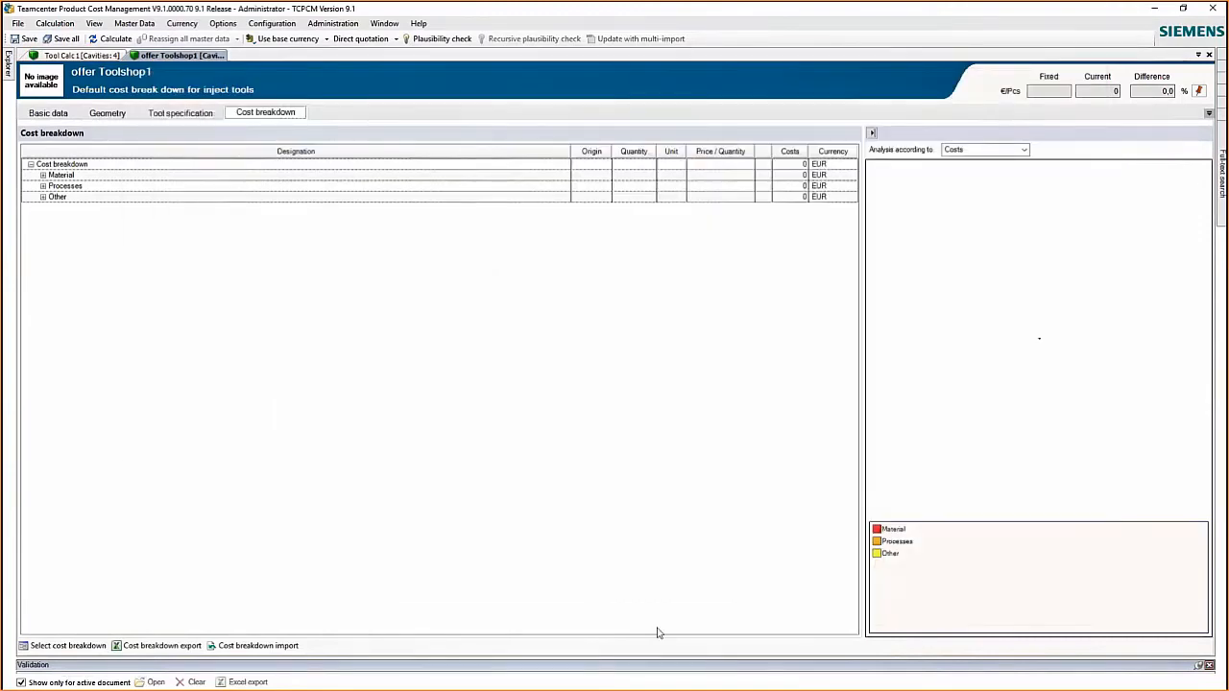
Import the cost breakdown from Tool Calc 1.xlsx on the Desktop into offer Toolshop1
{"action": "left_click", "coordinate": [256, 646]}
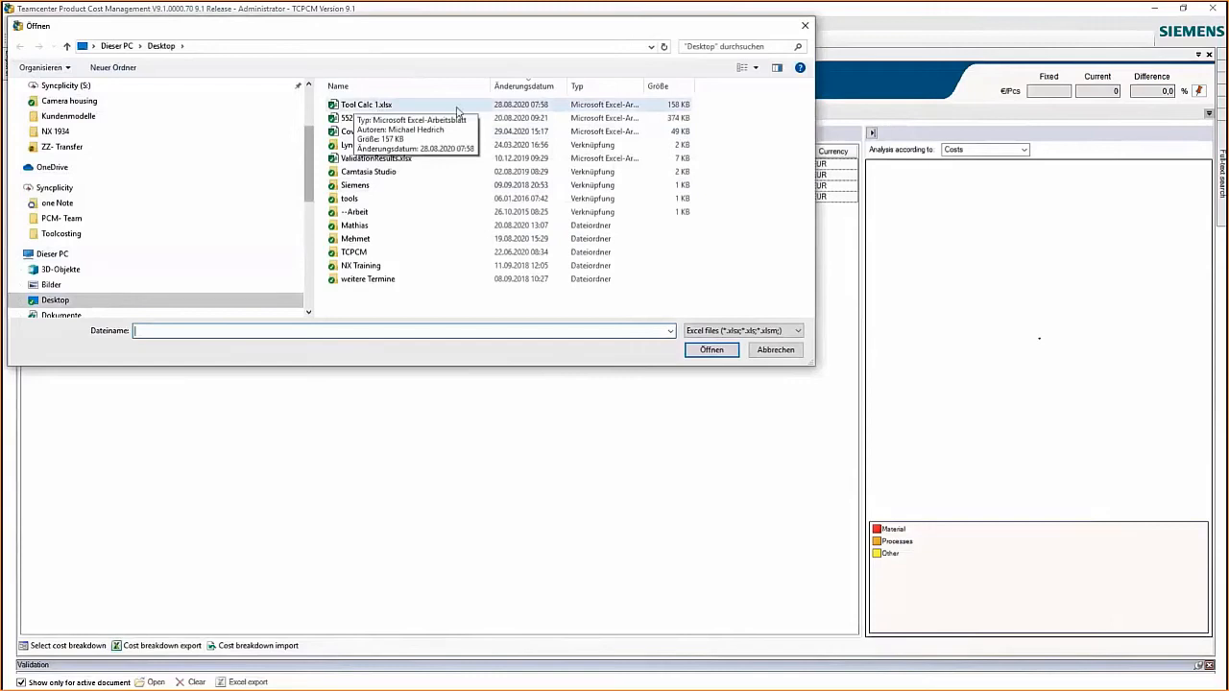
{"action": "left_click", "coordinate": [383, 107]}
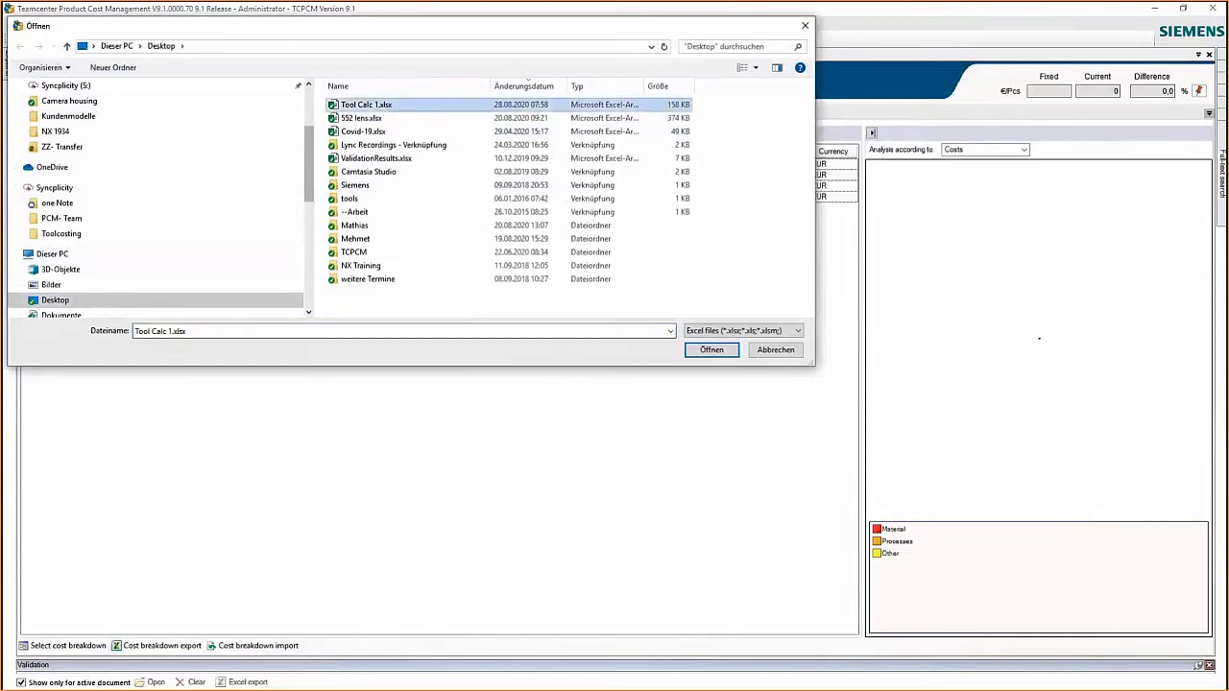
{"action": "left_click", "coordinate": [712, 352]}
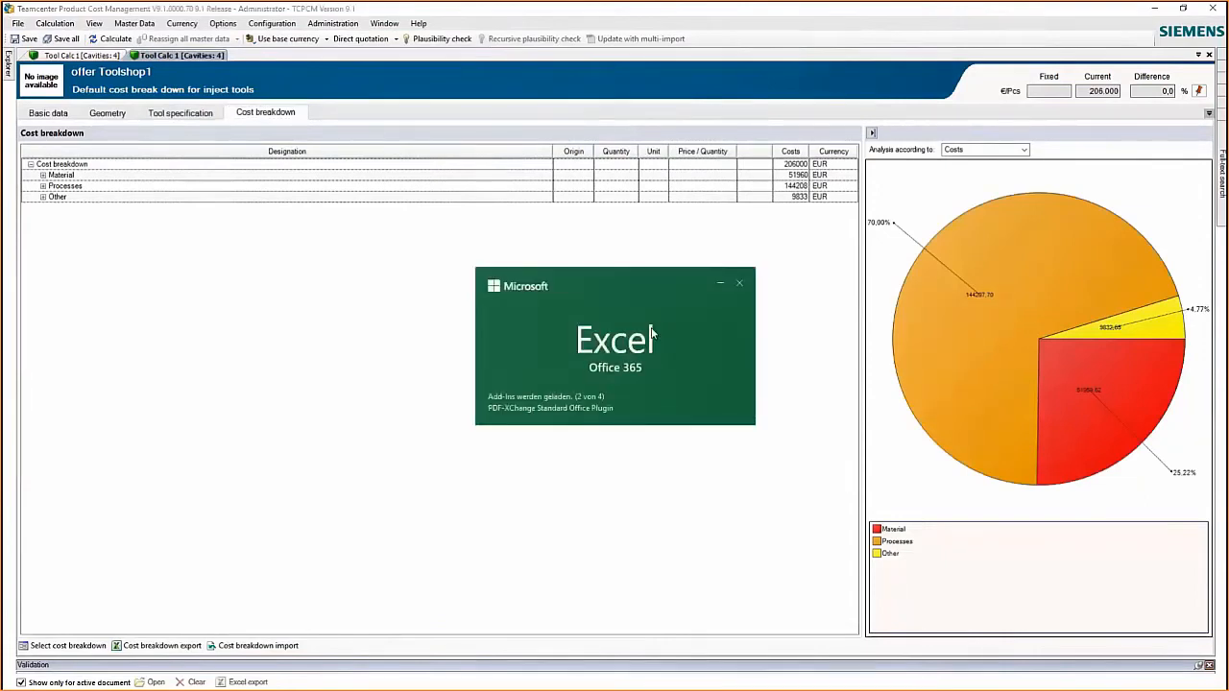
Expand the imported Material, Processes and Other groups and the primary shaping process to review their costs
{"action": "left_click", "coordinate": [42, 176]}
{"action": "left_click", "coordinate": [43, 207]}
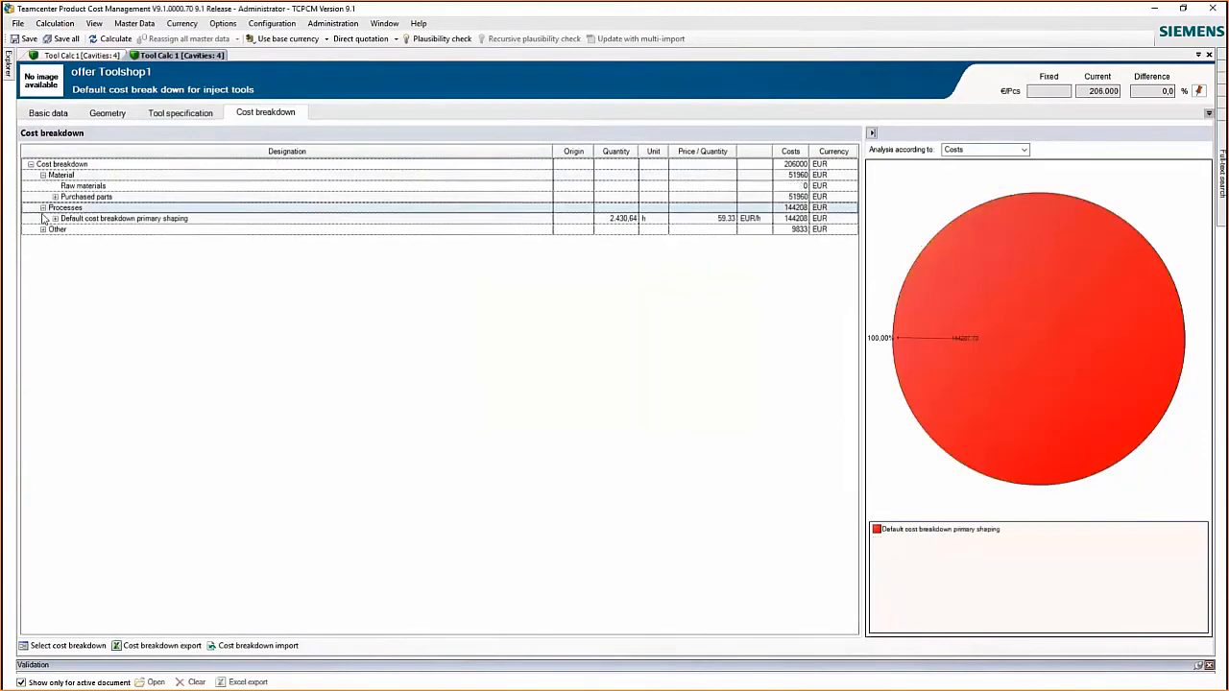
{"action": "left_click", "coordinate": [42, 230]}
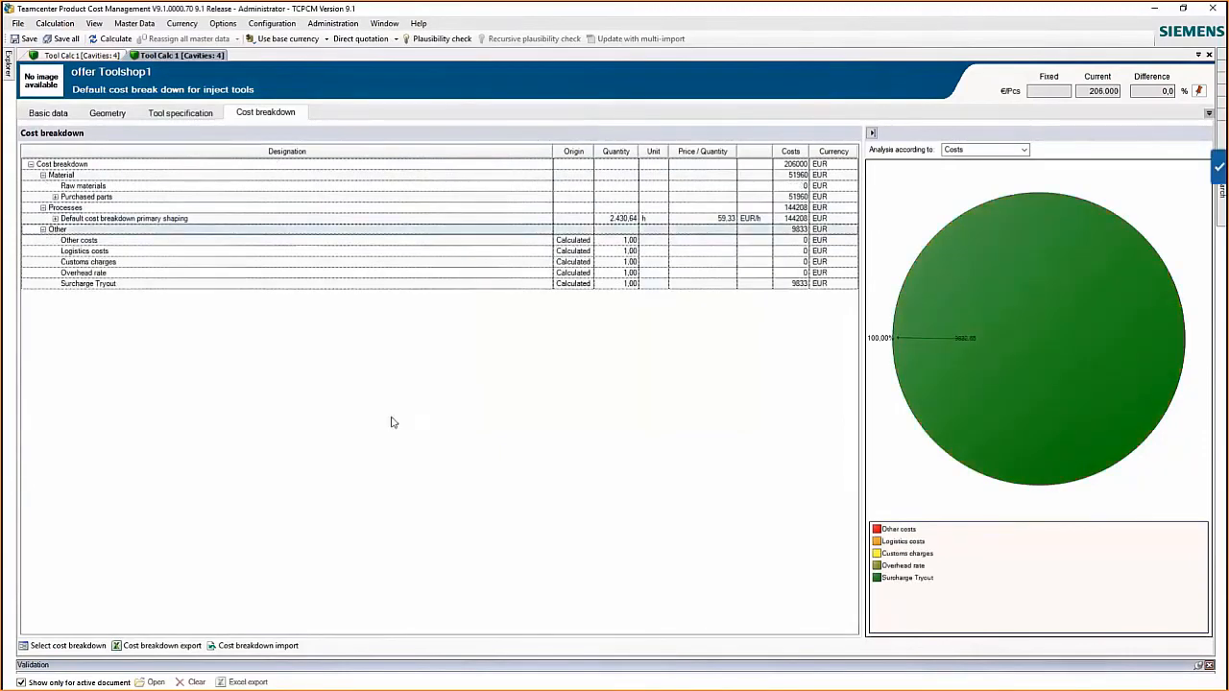
{"action": "left_click", "coordinate": [53, 219]}
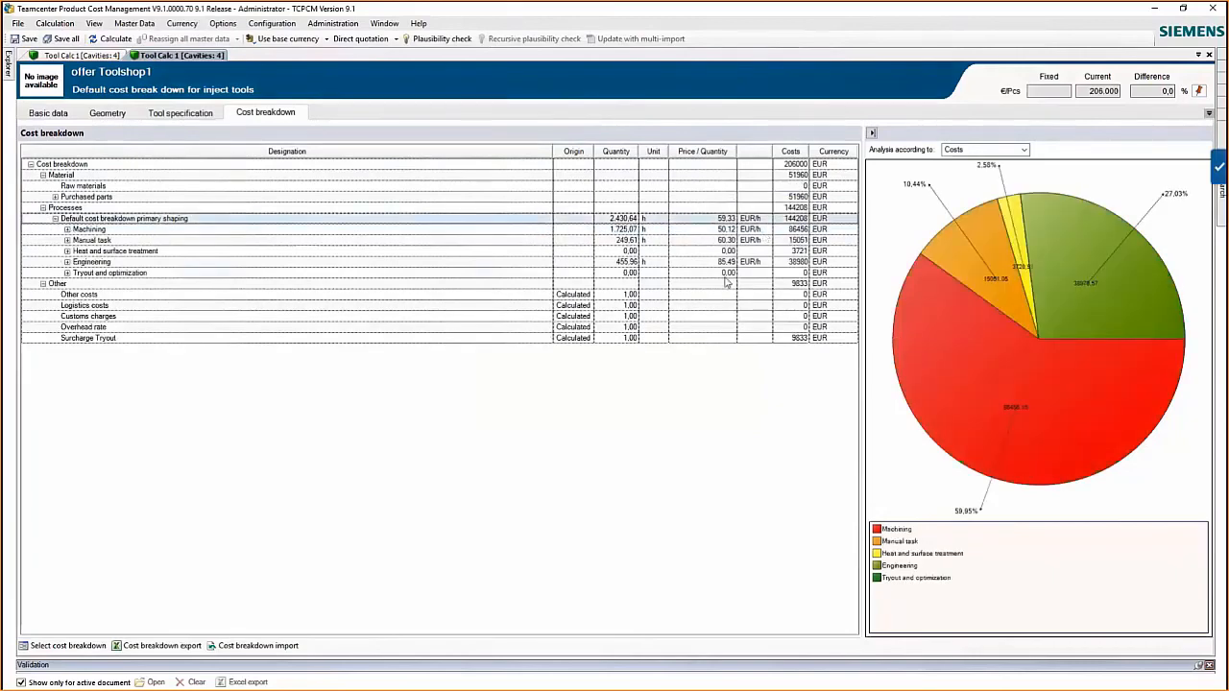
Open a cost breakdown comparison for the Tool Calc 1 calculation under offer Toolshop1
{"action": "left_click", "coordinate": [7, 62]}
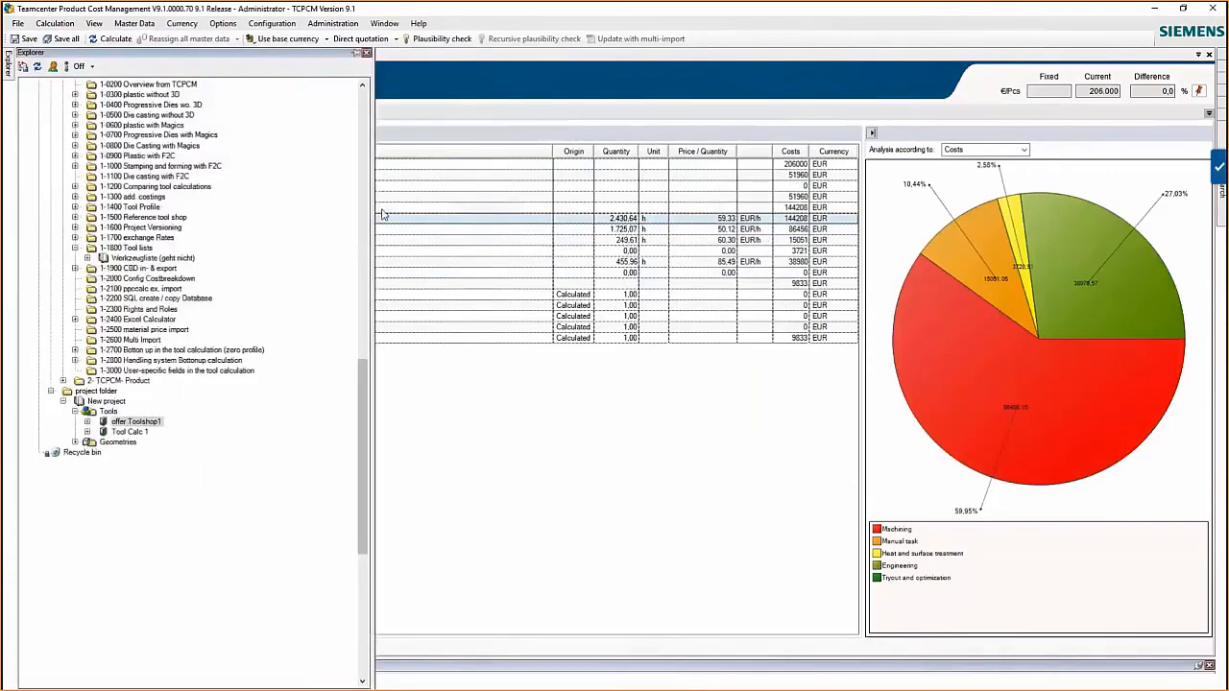
{"action": "double_click", "coordinate": [113, 423]}
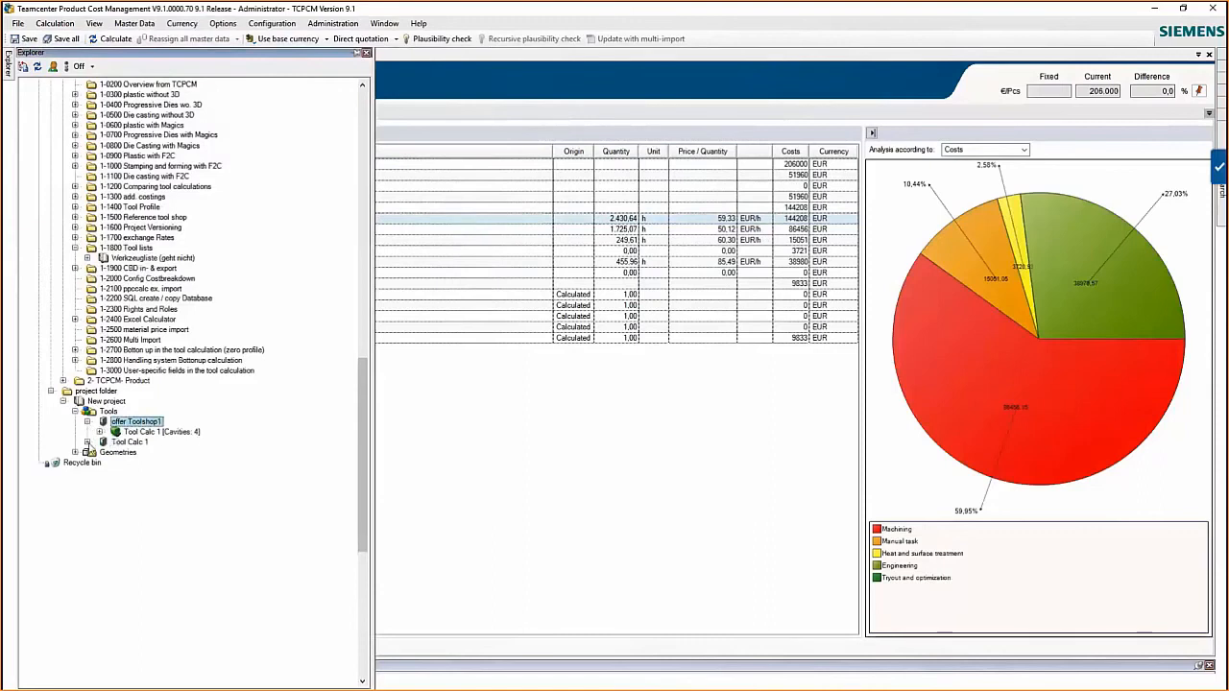
{"action": "left_click", "coordinate": [87, 443]}
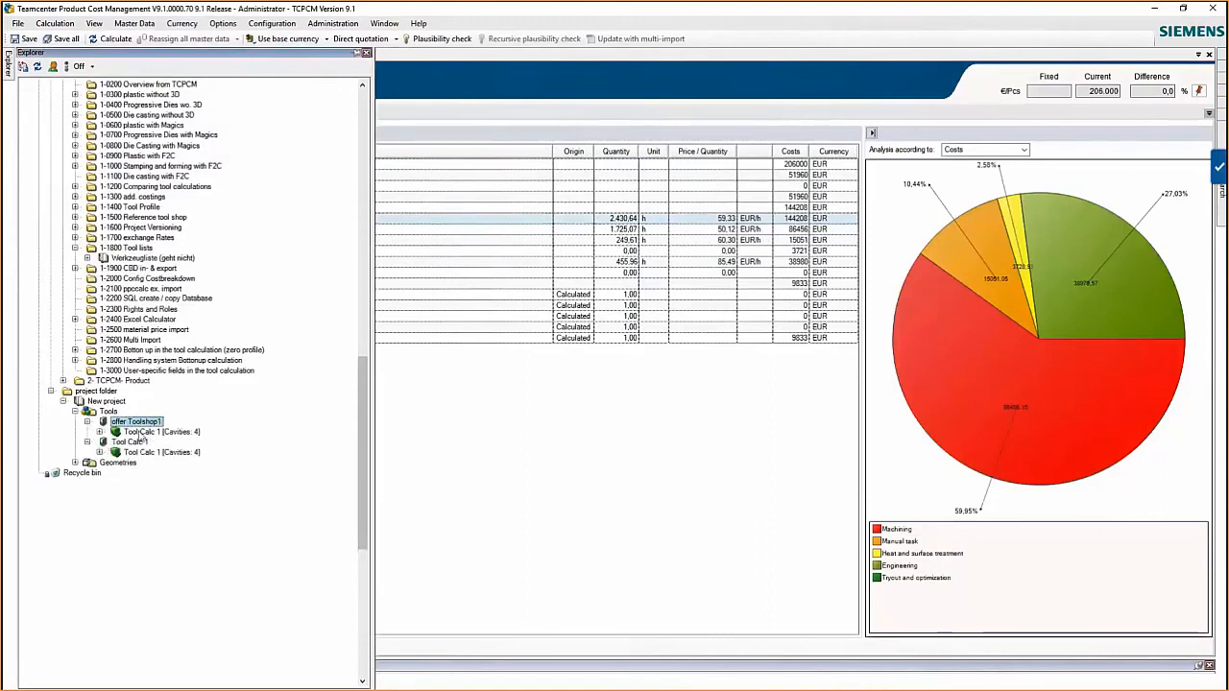
{"action": "left_click", "coordinate": [144, 433]}
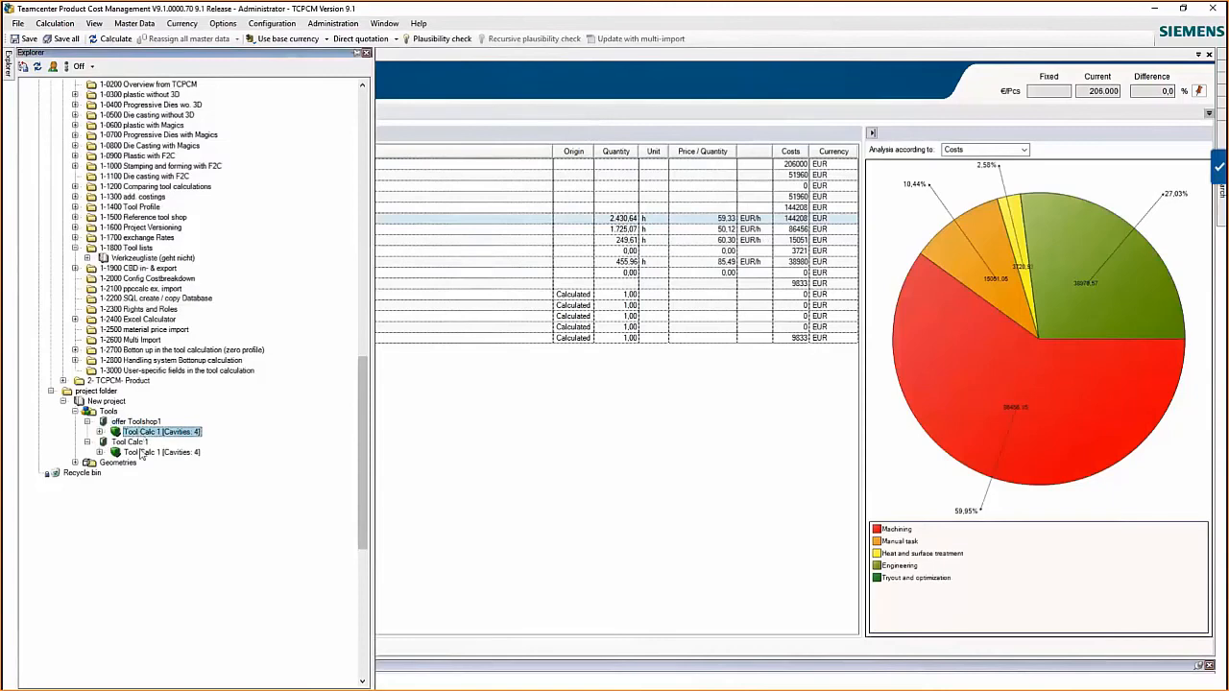
{"action": "right_click", "coordinate": [149, 433]}
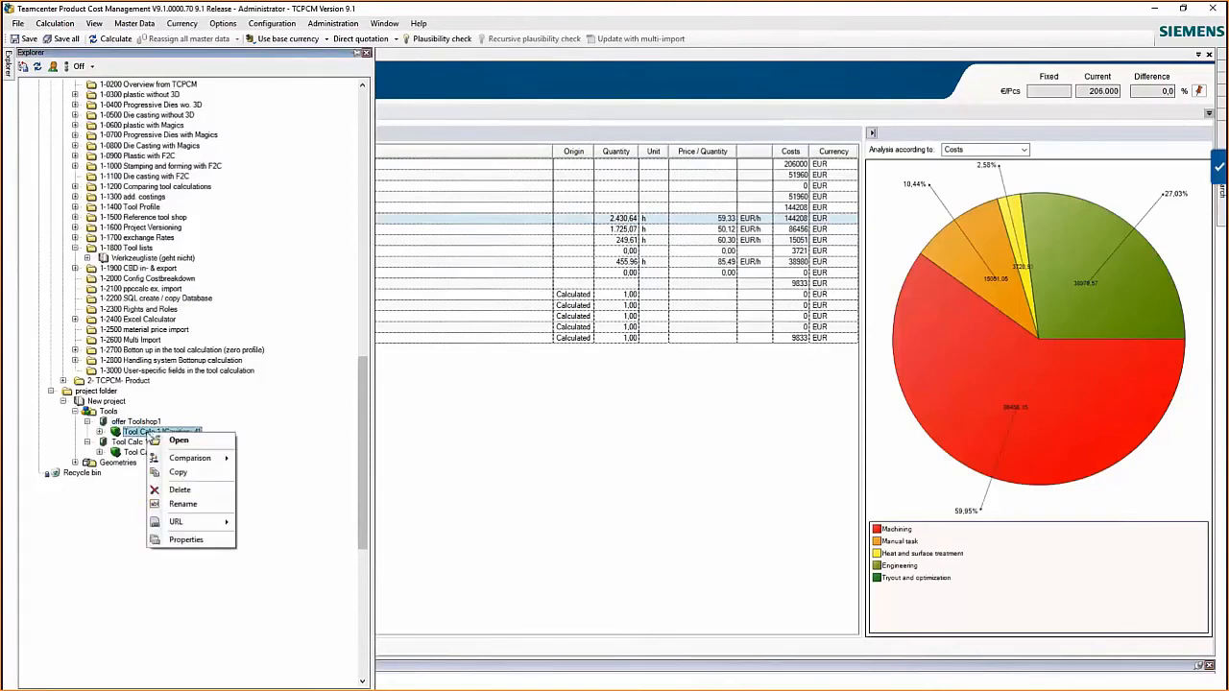
{"action": "mouse_move", "coordinate": [210, 459]}
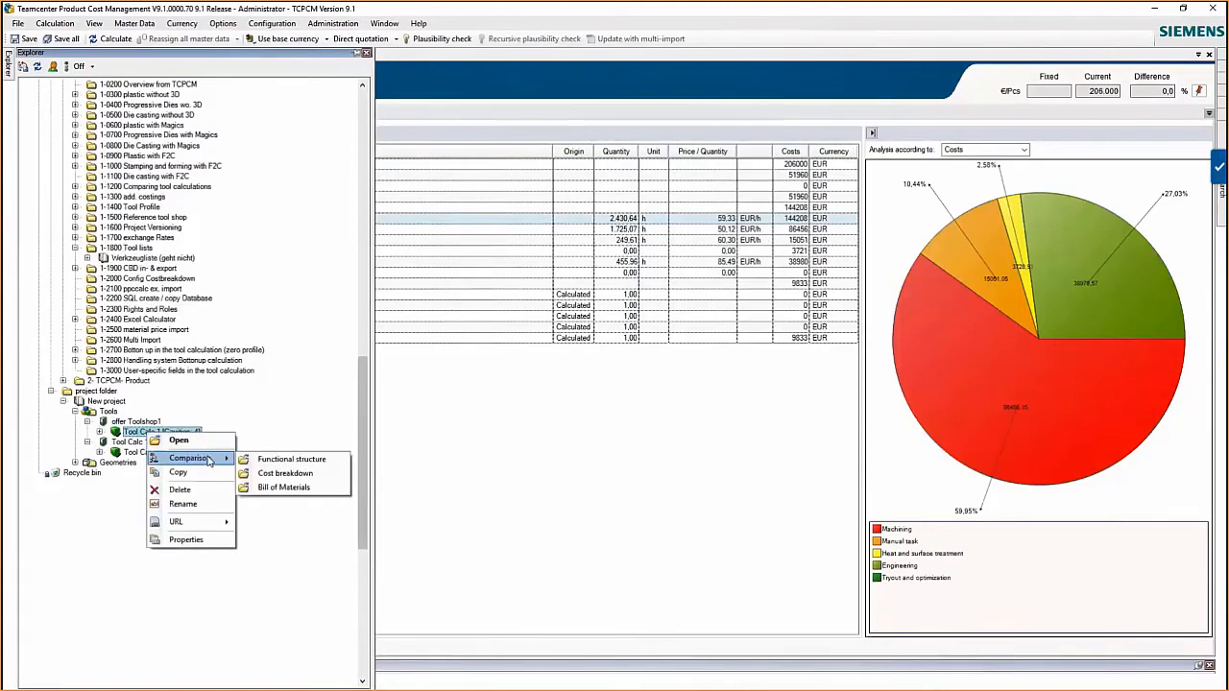
{"action": "left_click", "coordinate": [300, 474]}
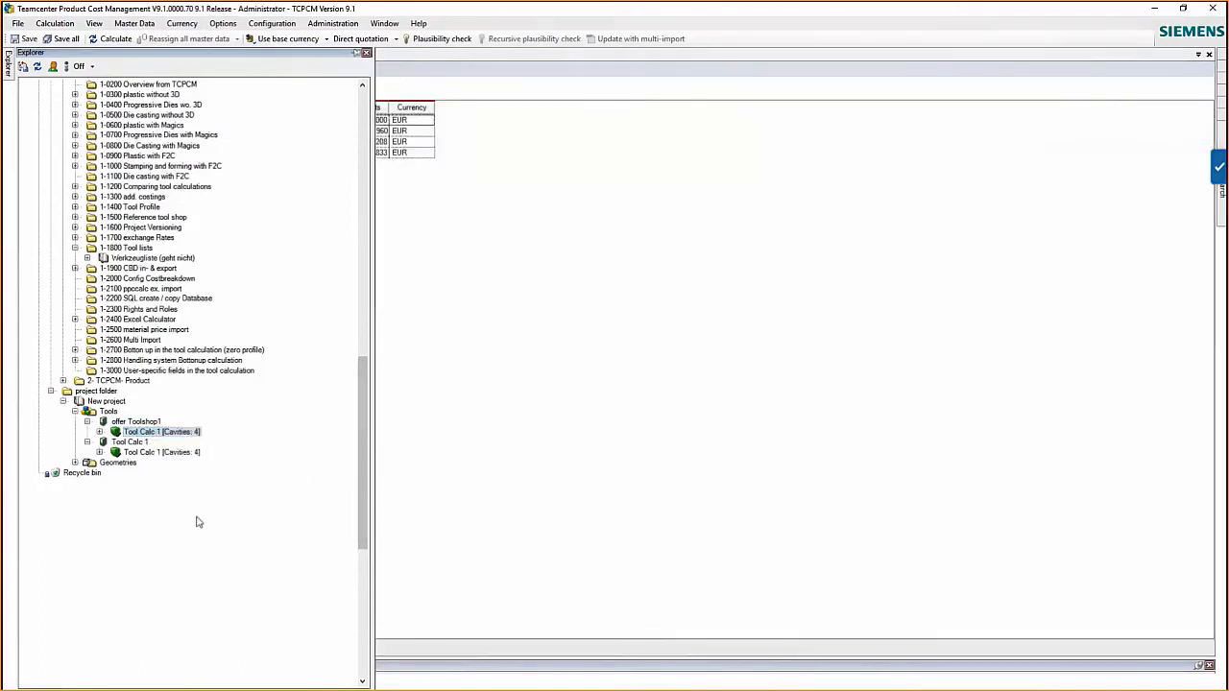
Add the calculation under tool Tool Calc 1 to the comparison, narrow the project tree and expand the Material group
{"action": "left_click_drag", "start_coordinate": [159, 452], "coordinate": [466, 233]}
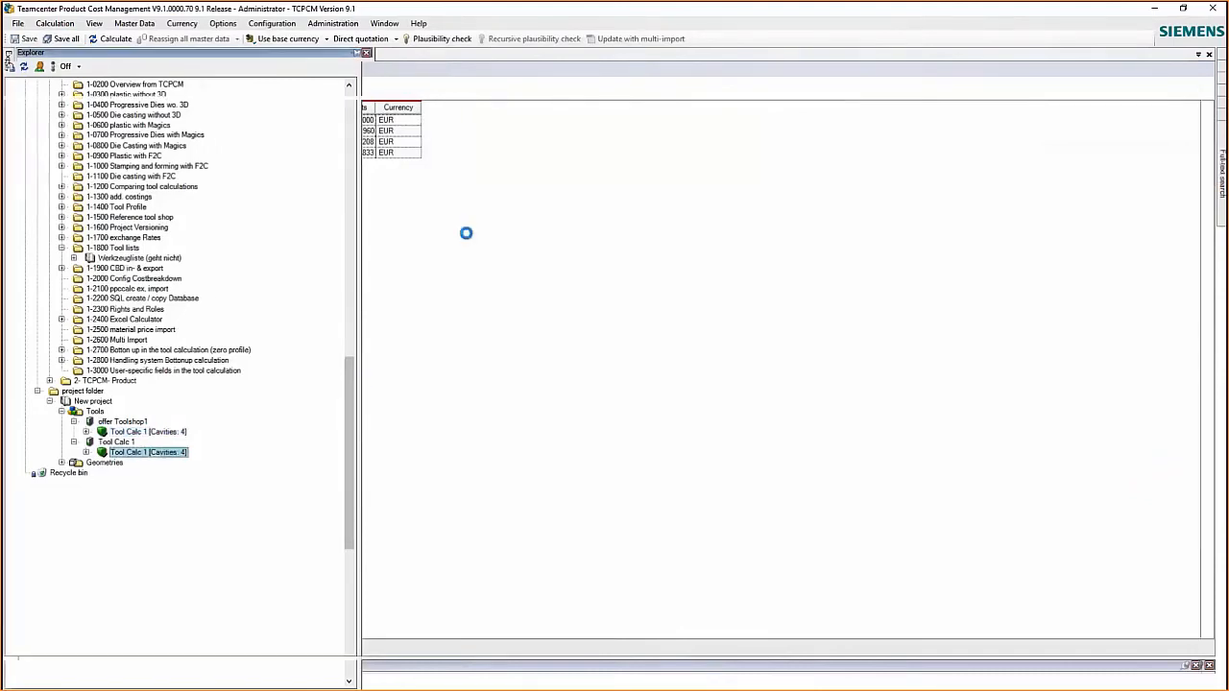
{"action": "left_click_drag", "start_coordinate": [318, 266], "coordinate": [165, 269]}
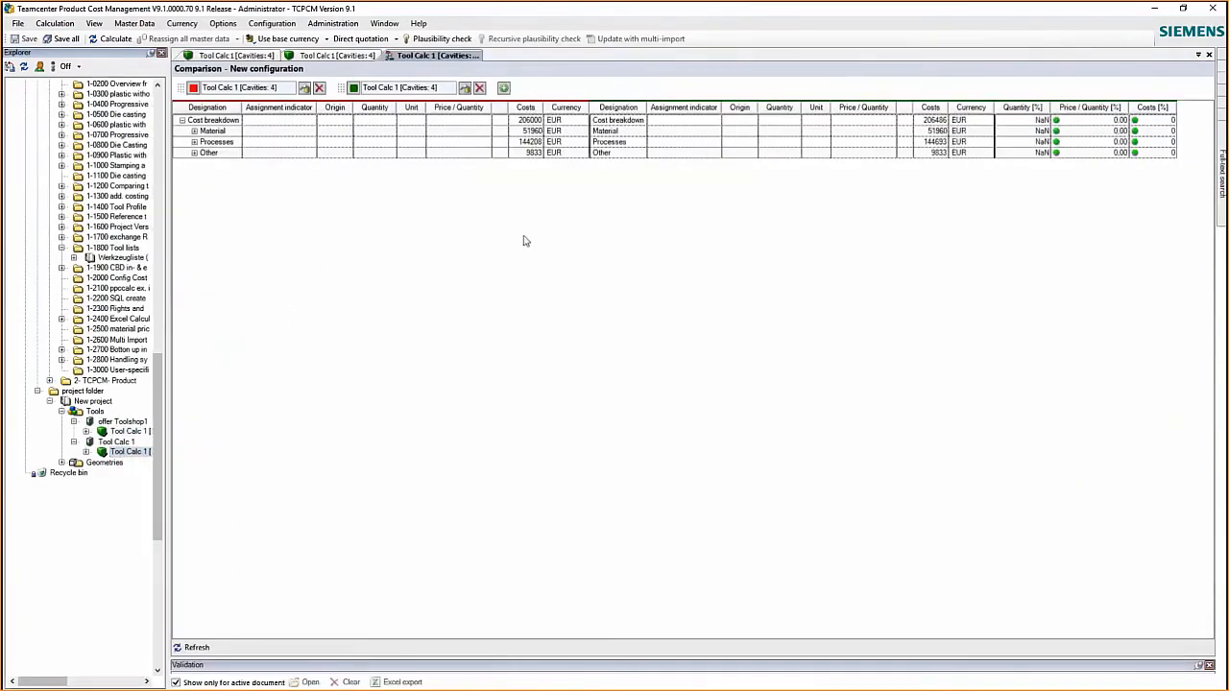
{"action": "left_click", "coordinate": [194, 131]}
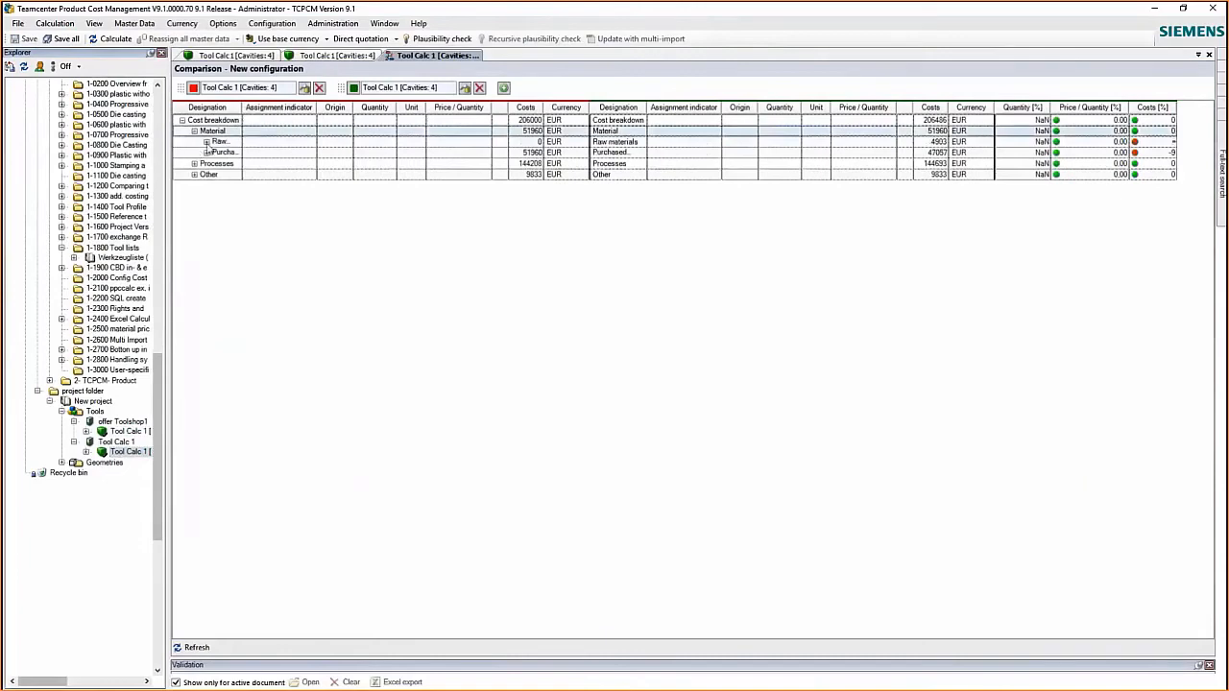
{"action": "left_click", "coordinate": [207, 142]}
{"action": "left_click", "coordinate": [207, 142]}
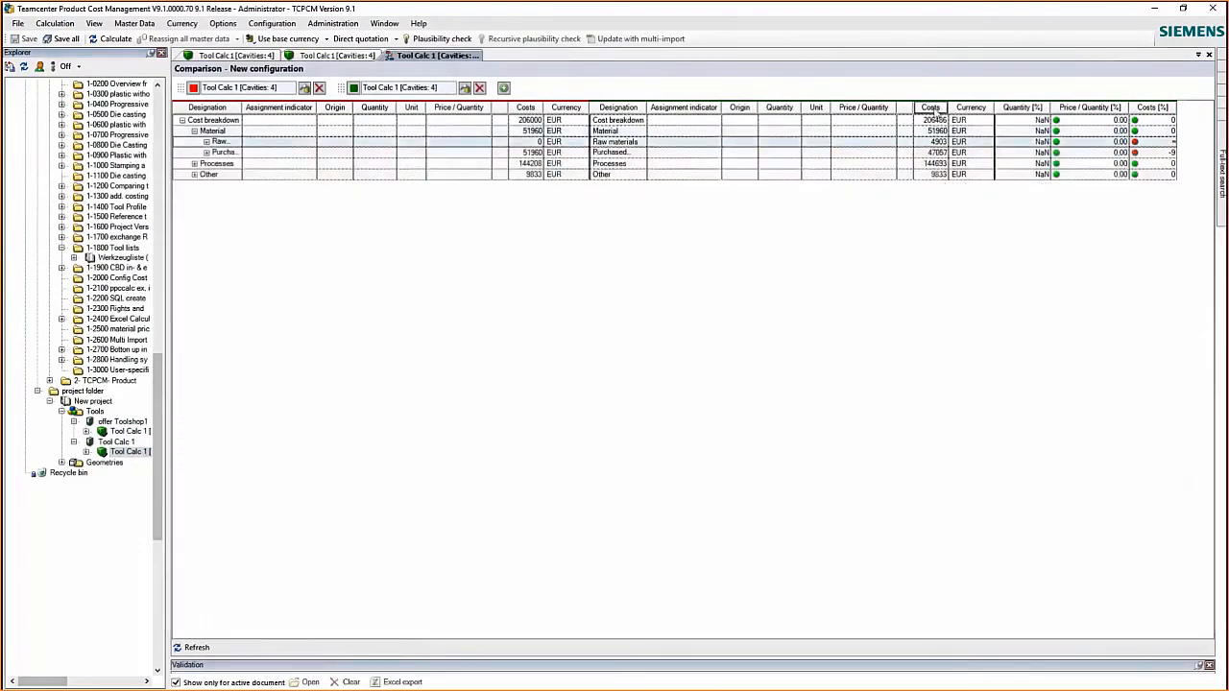
Arrange the second calculation's Costs, Price / Quantity and Quantity columns beside the matching columns of the first calculation
{"action": "left_click_drag", "start_coordinate": [534, 108], "coordinate": [544, 112]}
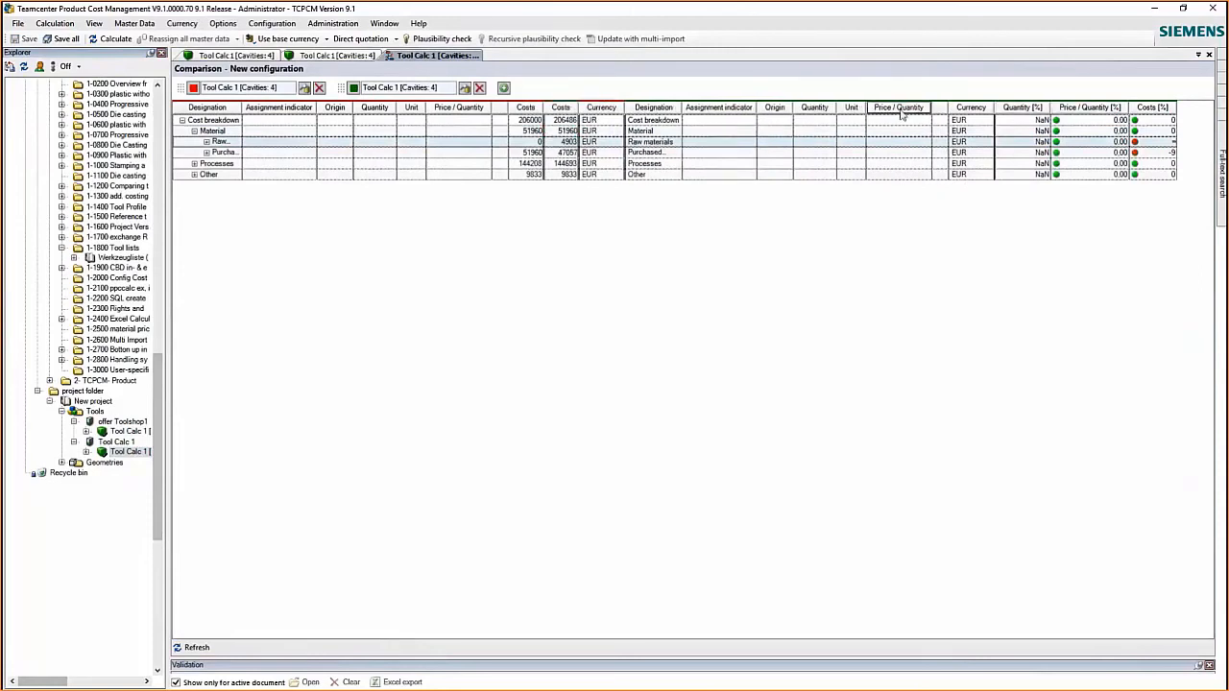
{"action": "left_click_drag", "start_coordinate": [496, 117], "coordinate": [494, 115]}
{"action": "left_click_drag", "start_coordinate": [888, 107], "coordinate": [411, 117]}
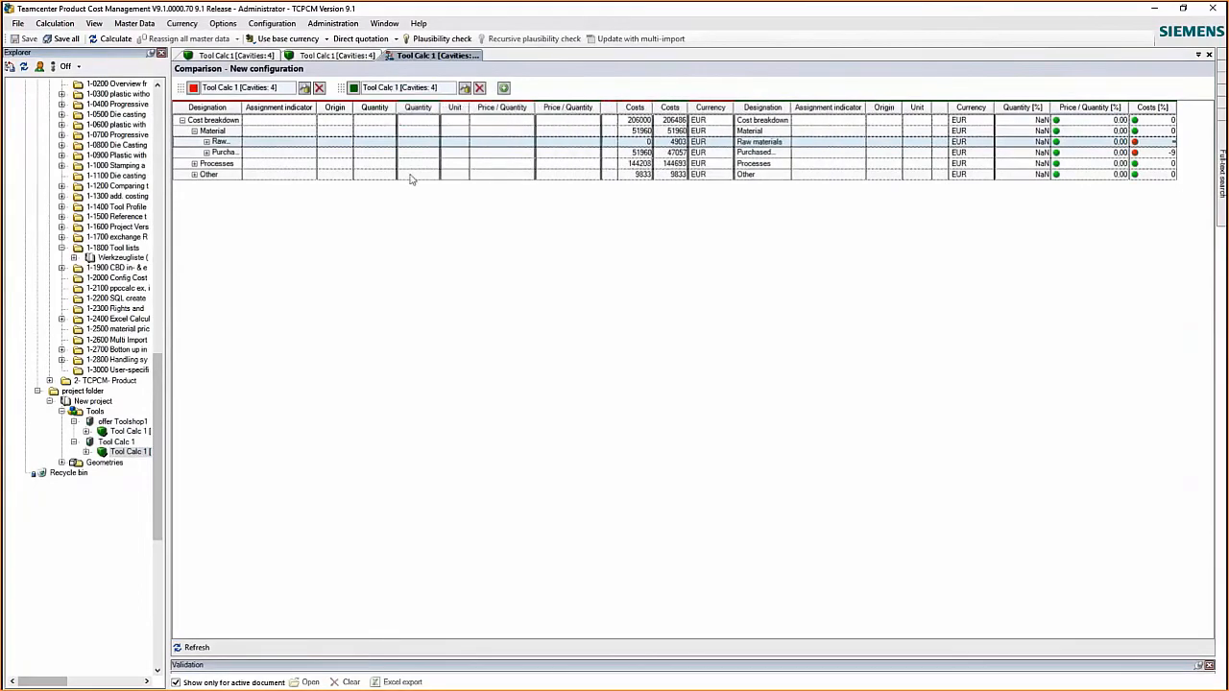
Expand Processes, the default primary shaping breakdown and Manual task to compare quantities and costs between the offer and the calculation
{"action": "left_click", "coordinate": [195, 163]}
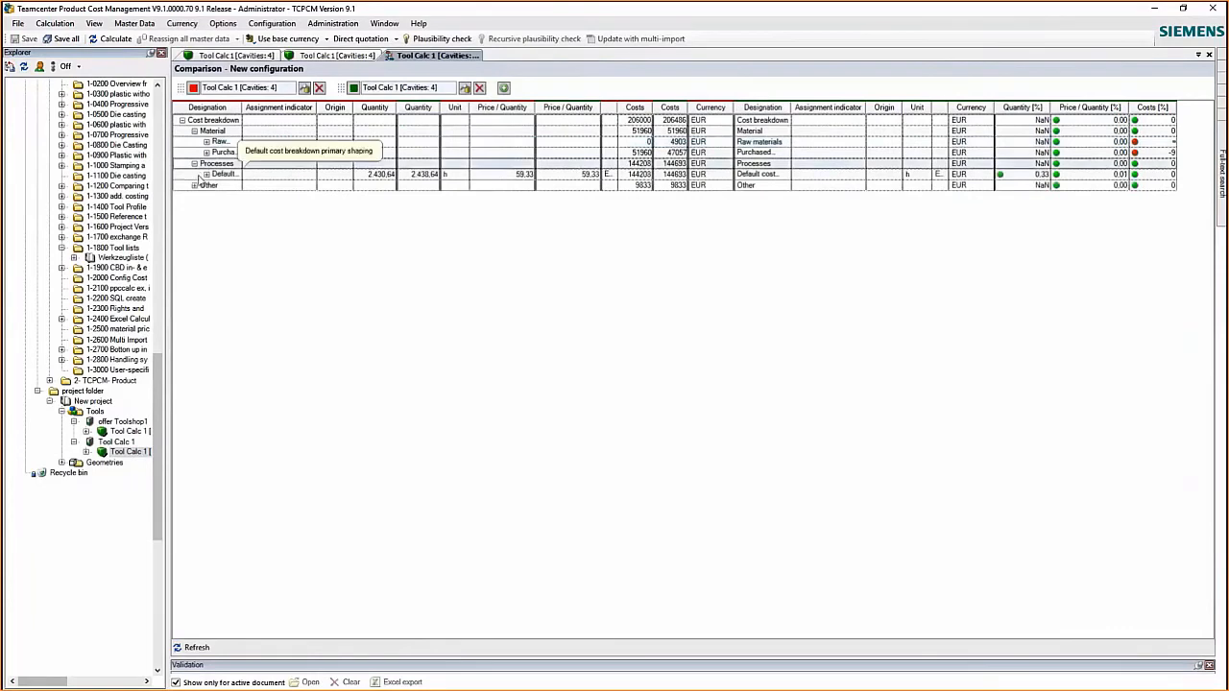
{"action": "left_click", "coordinate": [205, 174]}
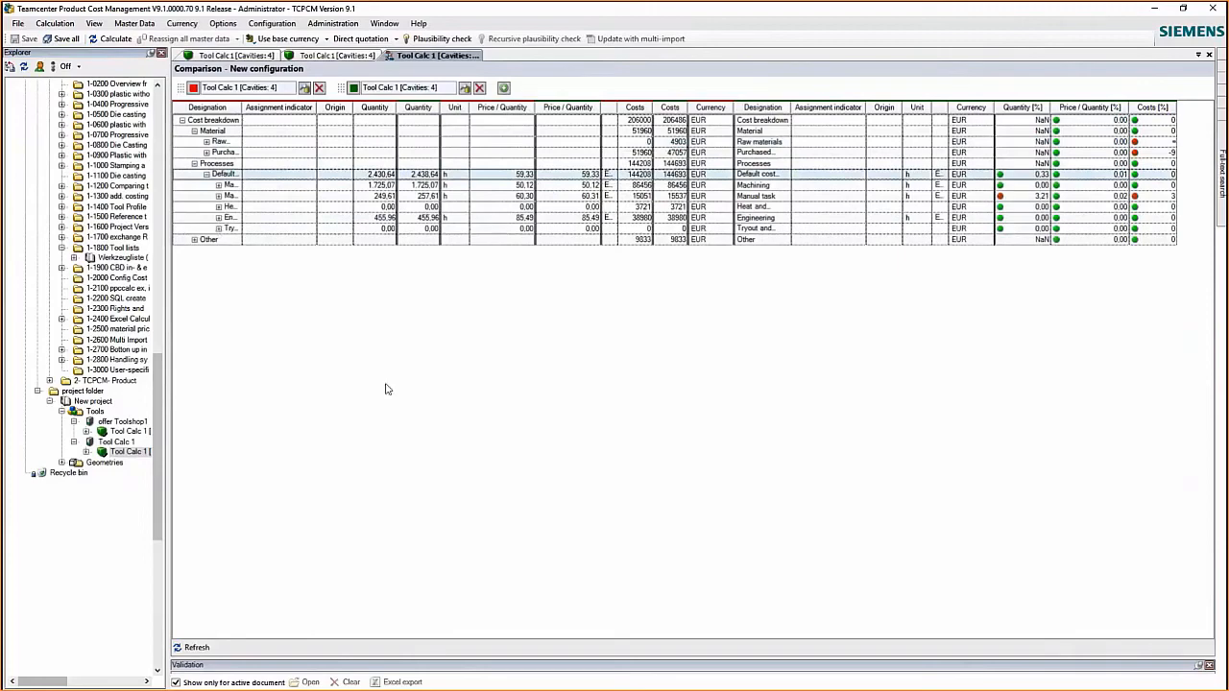
{"action": "left_click_drag", "start_coordinate": [167, 426], "coordinate": [343, 476]}
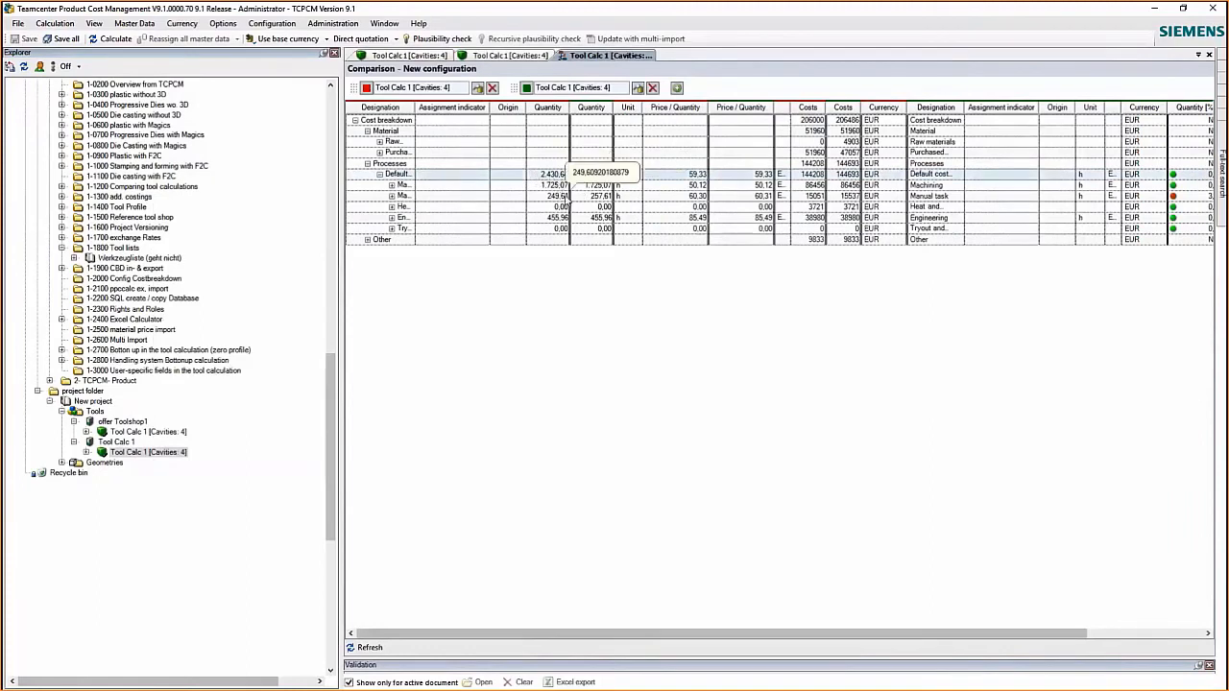
{"action": "left_click", "coordinate": [392, 195]}
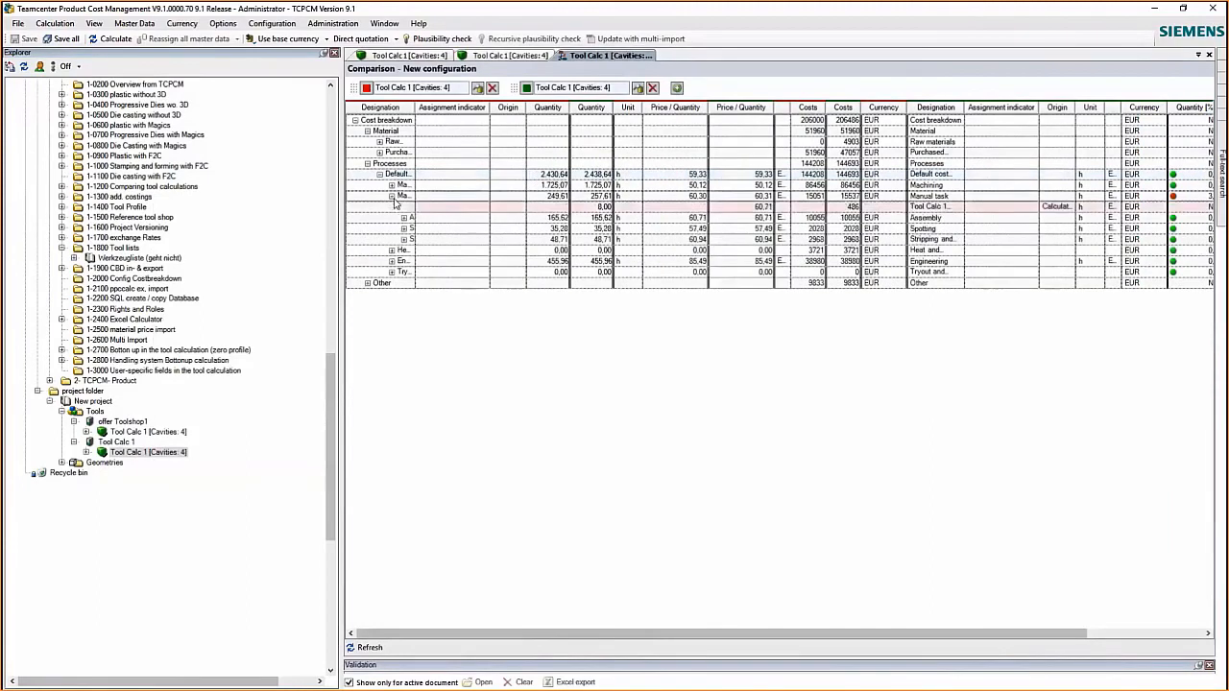
{"action": "left_click_drag", "start_coordinate": [341, 355], "coordinate": [182, 360]}
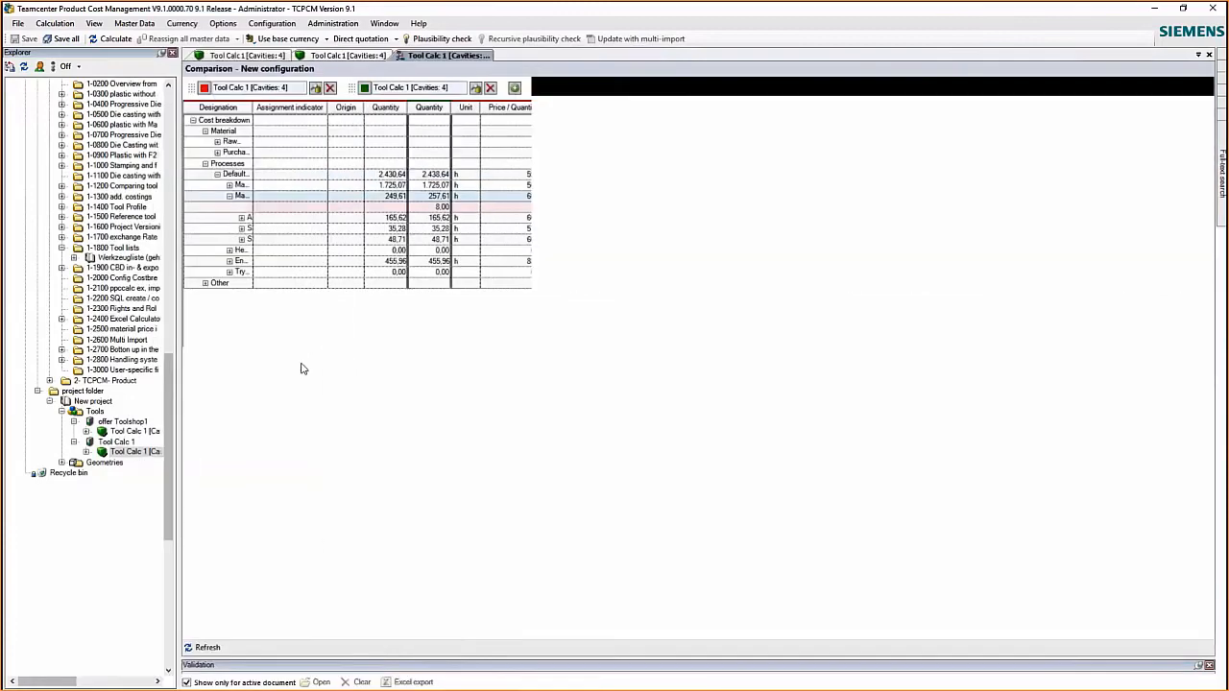
Bring up the window options for the cost breakdown comparison
{"action": "right_click", "coordinate": [454, 59]}
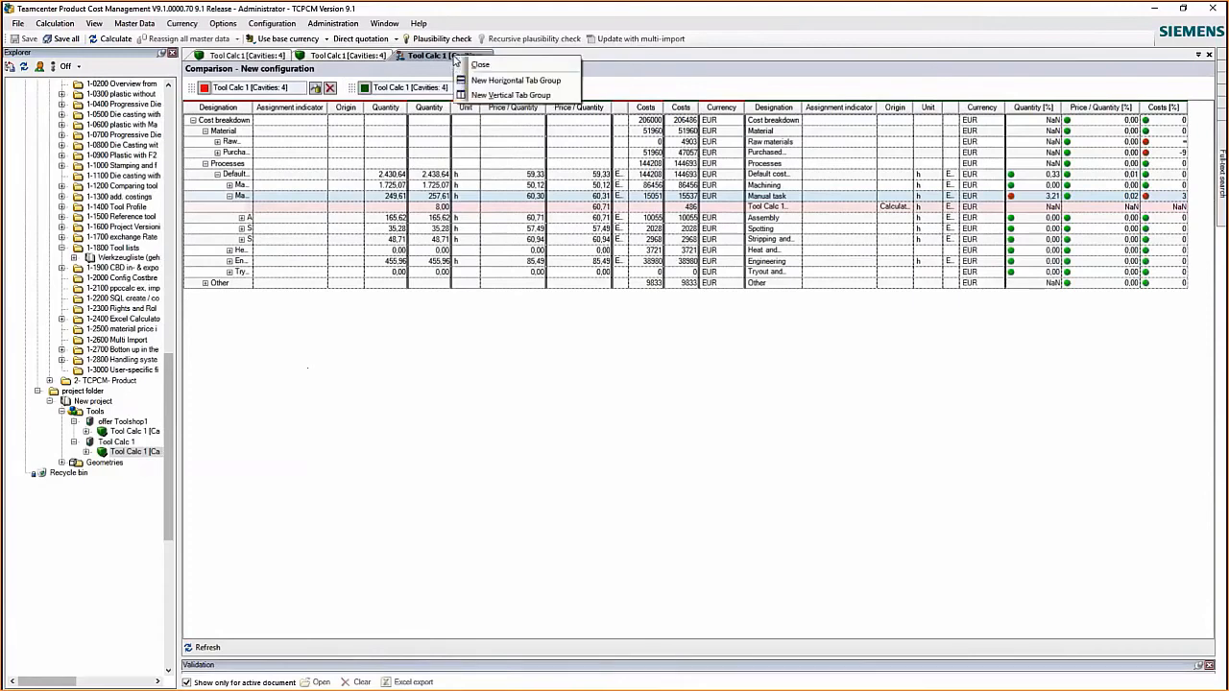